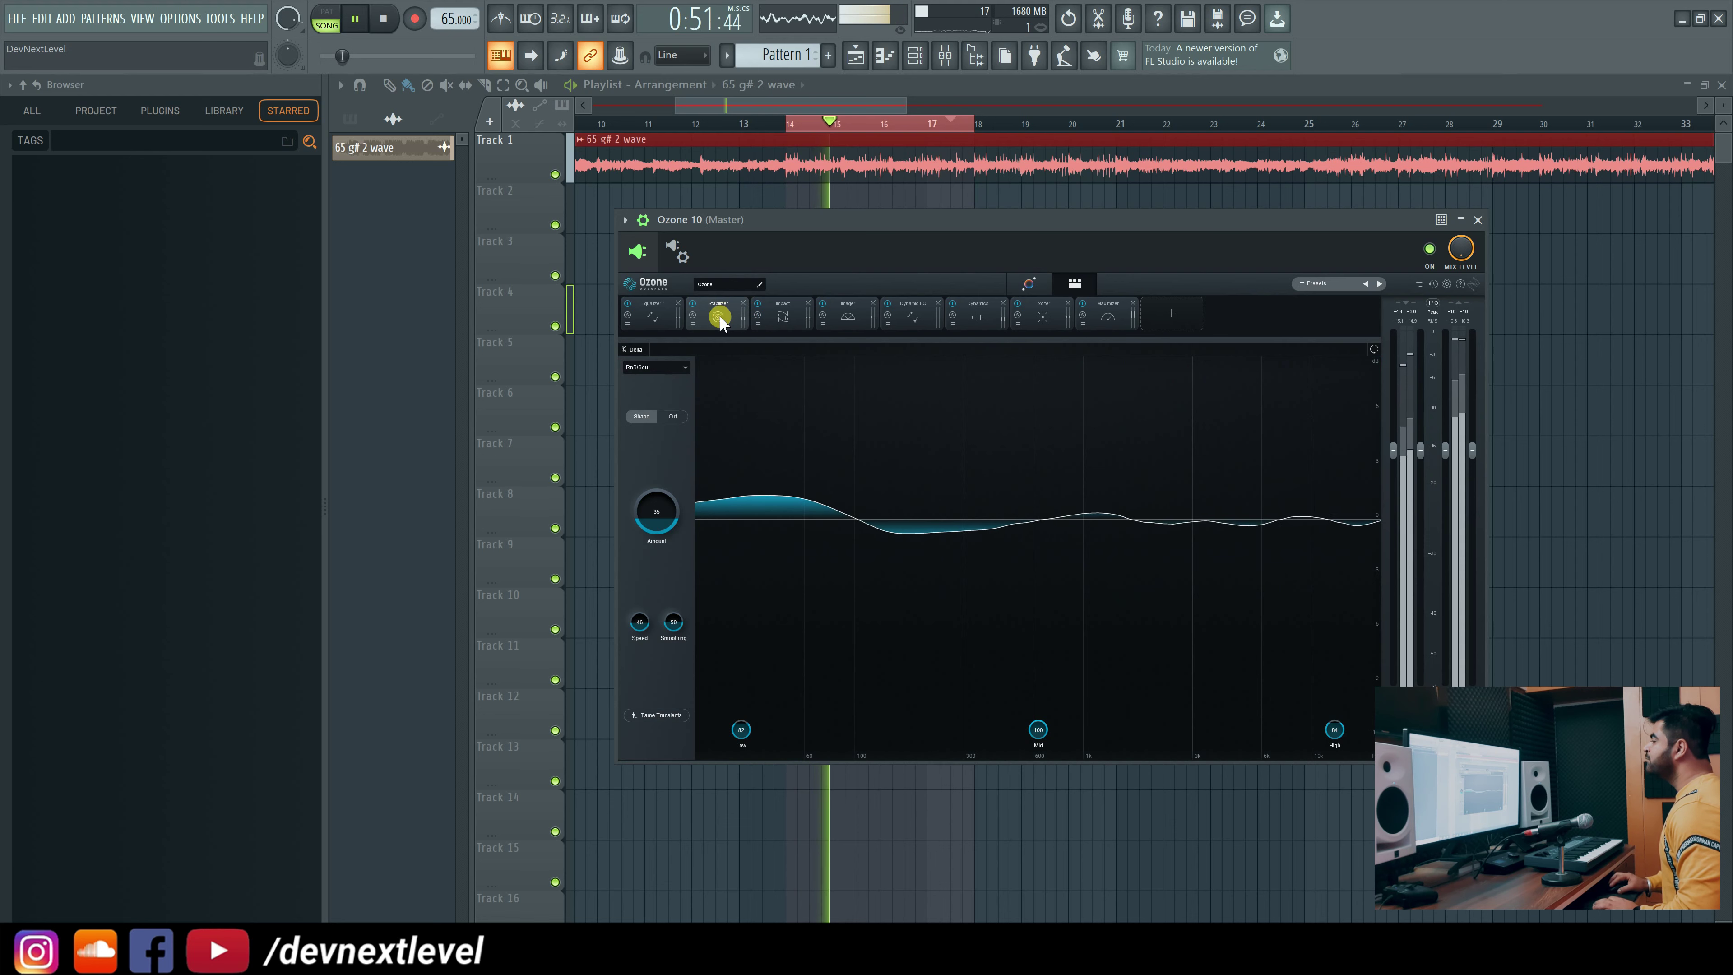
View Ozone's Impact module during playback, and stop the song.
{"action": "left_click", "coordinate": [786, 316]}
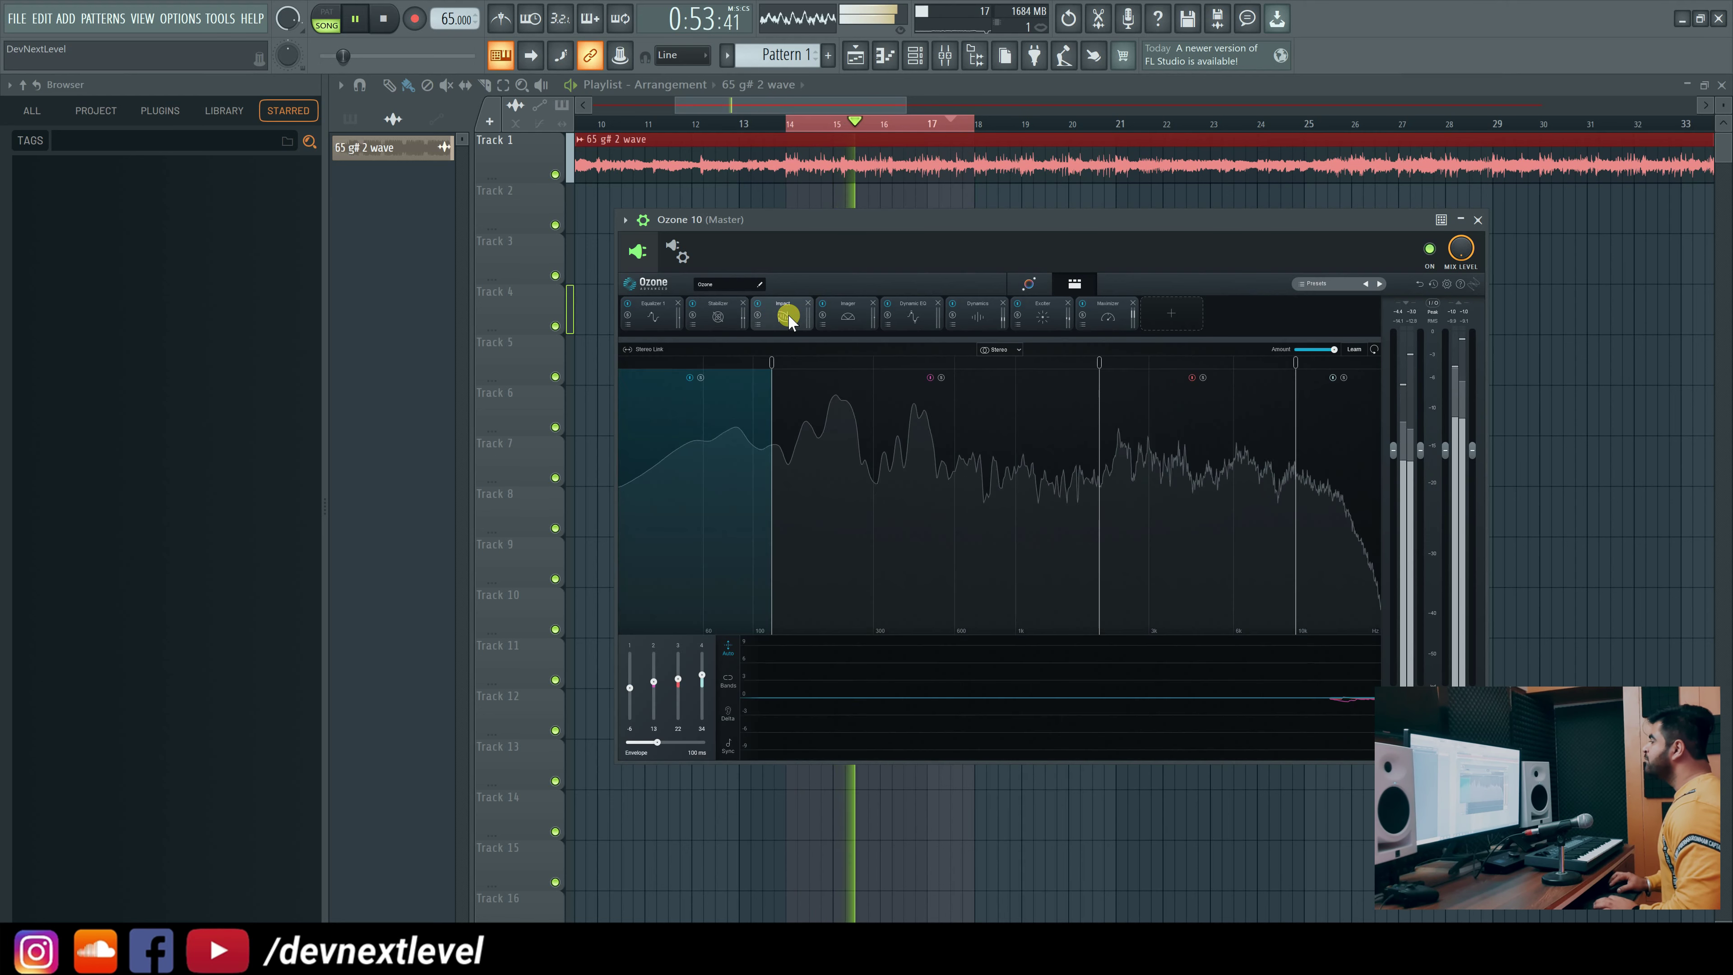
{"action": "key", "text": "space"}
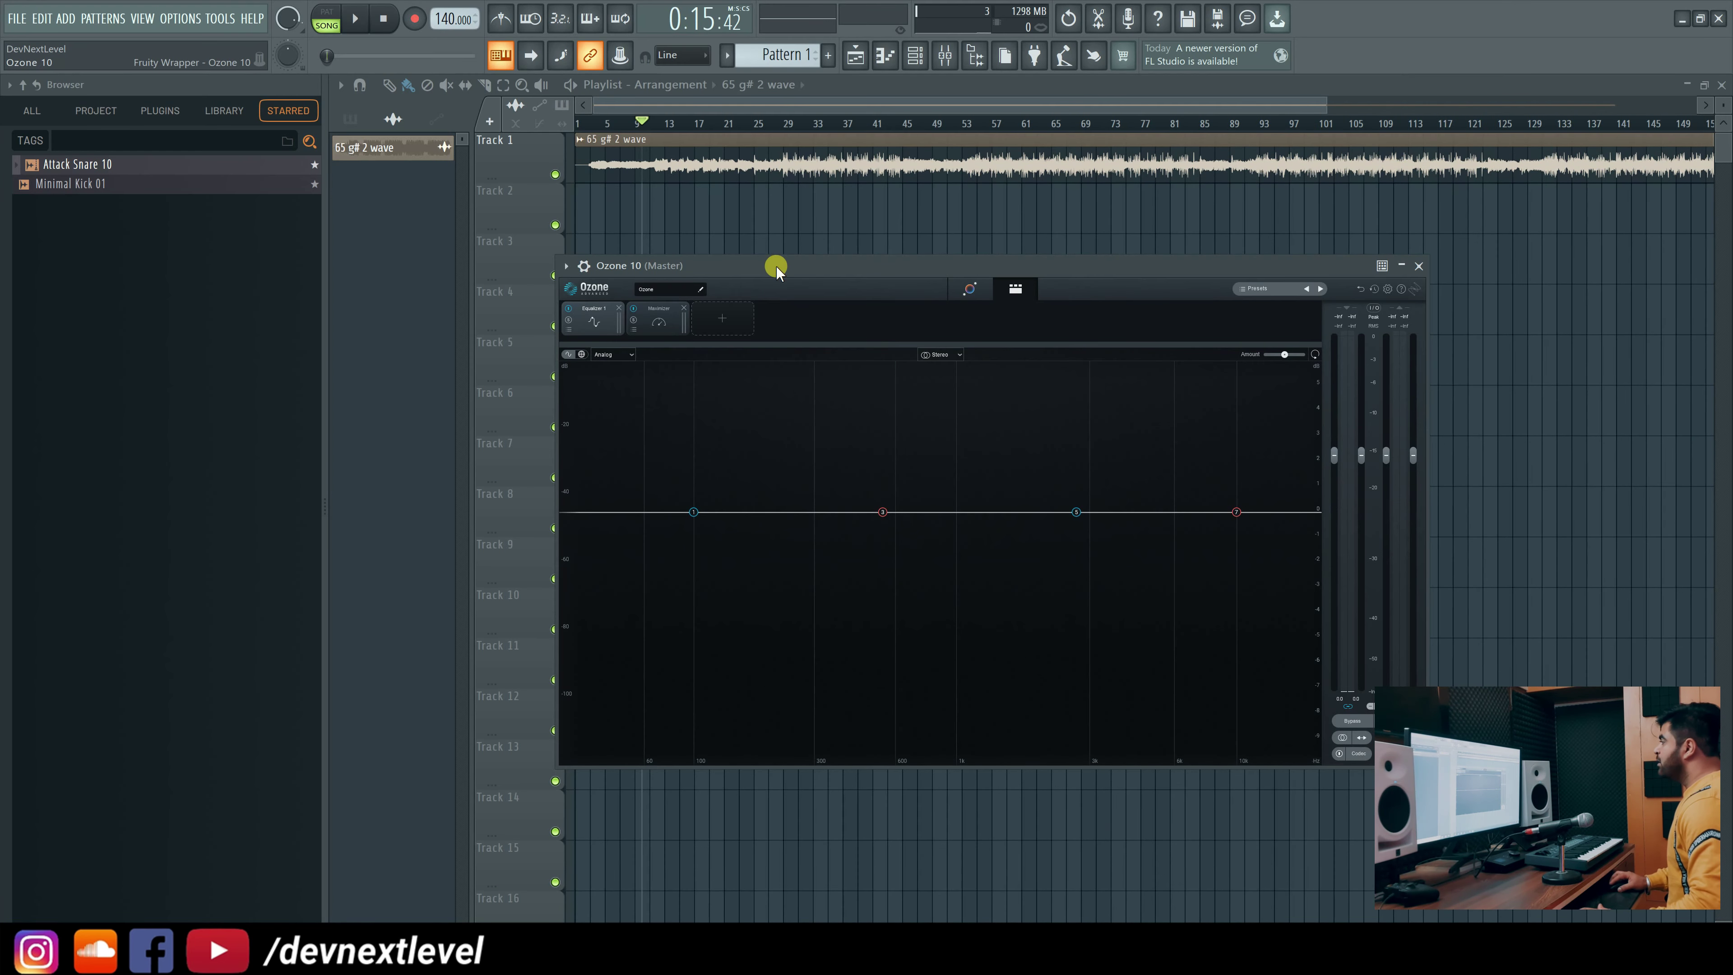
Move the Ozone 10 window below the first playlist track, show its wrapper controls and switch the plugin off.
{"action": "left_click_drag", "start_coordinate": [776, 266], "coordinate": [824, 251]}
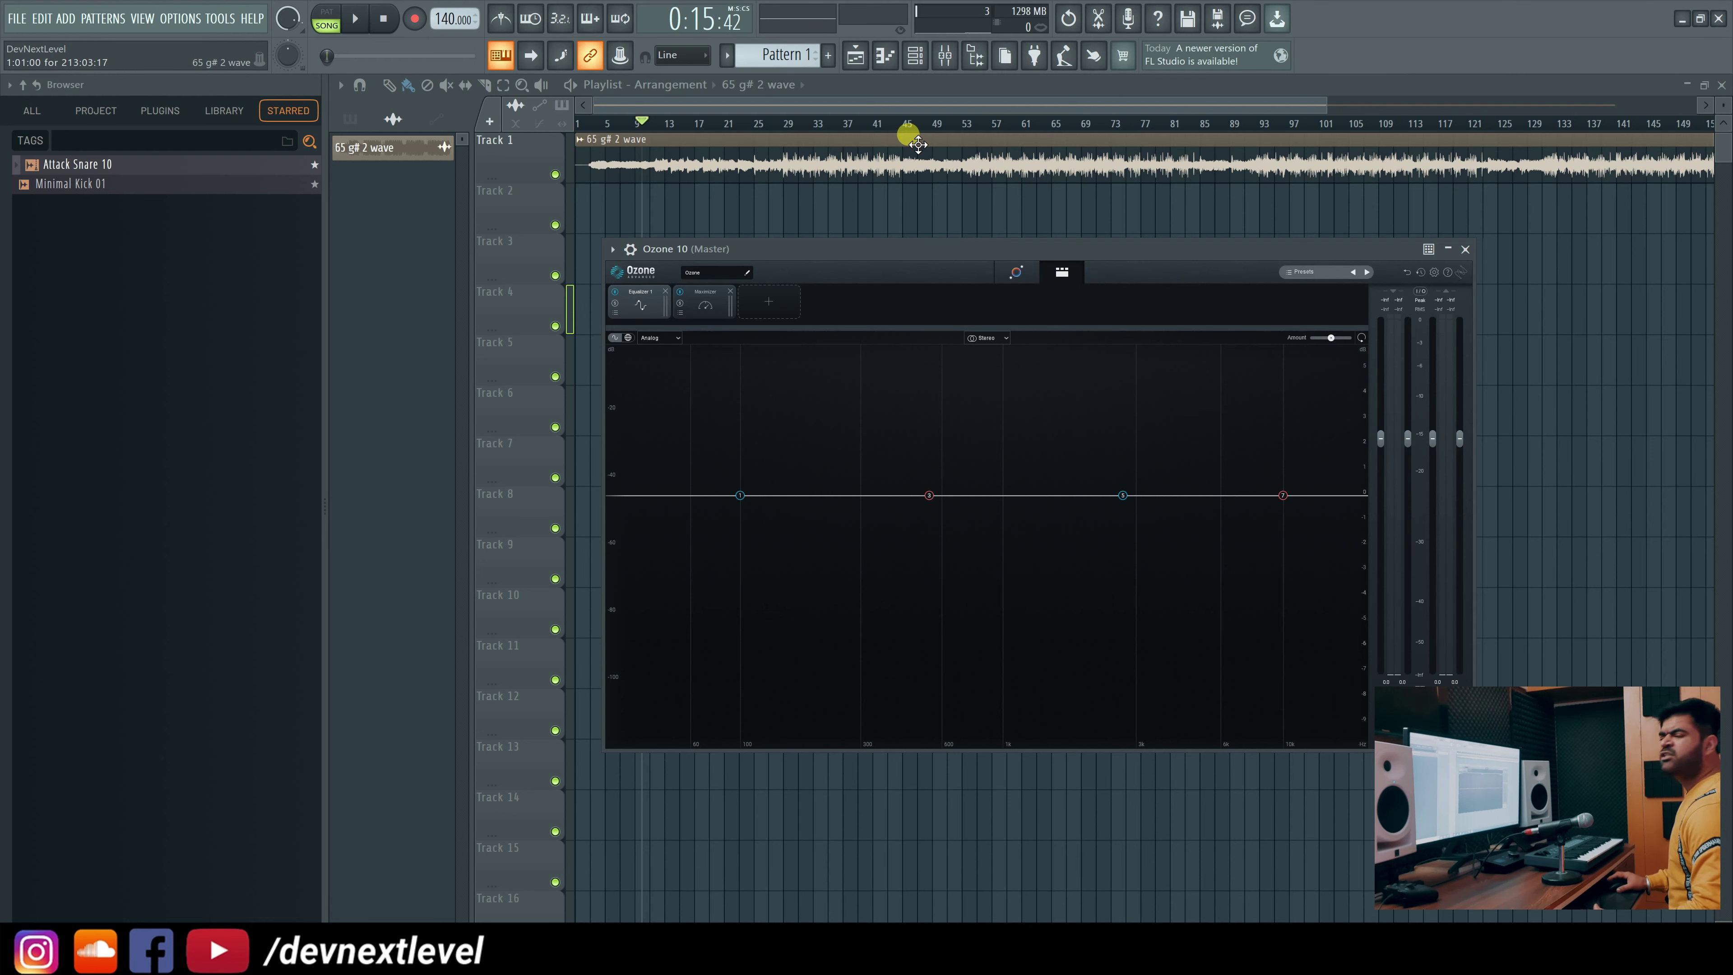
{"action": "left_click_drag", "start_coordinate": [997, 245], "coordinate": [1009, 215]}
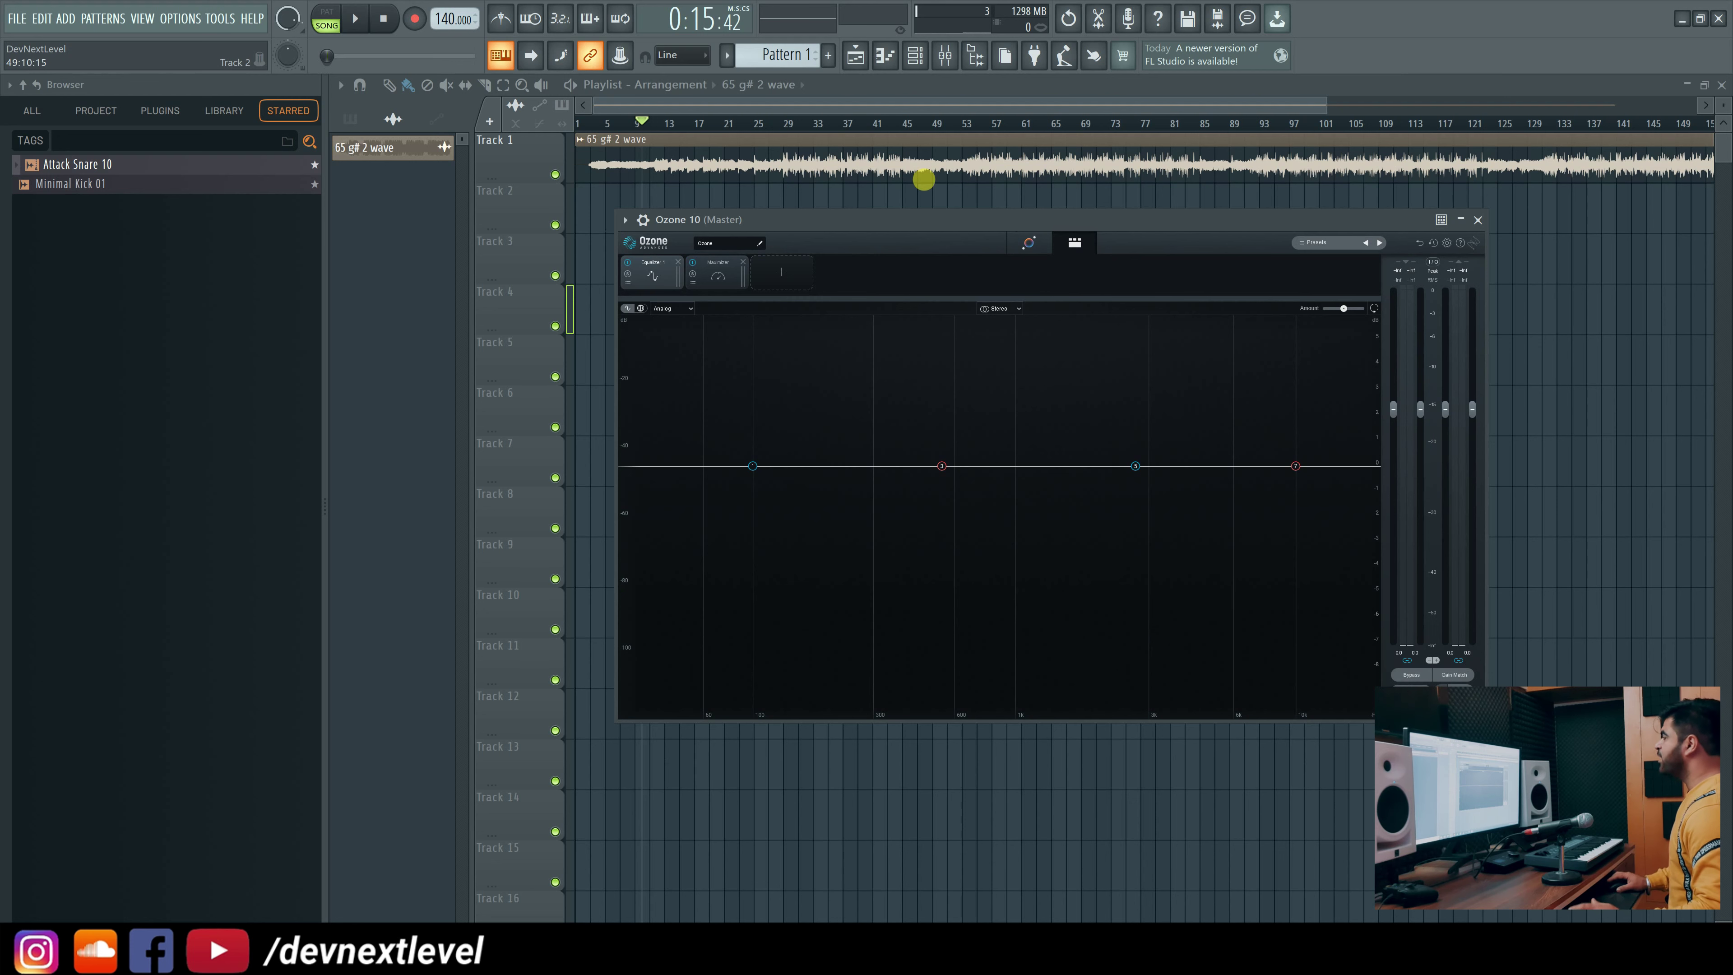
{"action": "scroll", "coordinate": [871, 125], "scroll_direction": "down", "scroll_amount": 3}
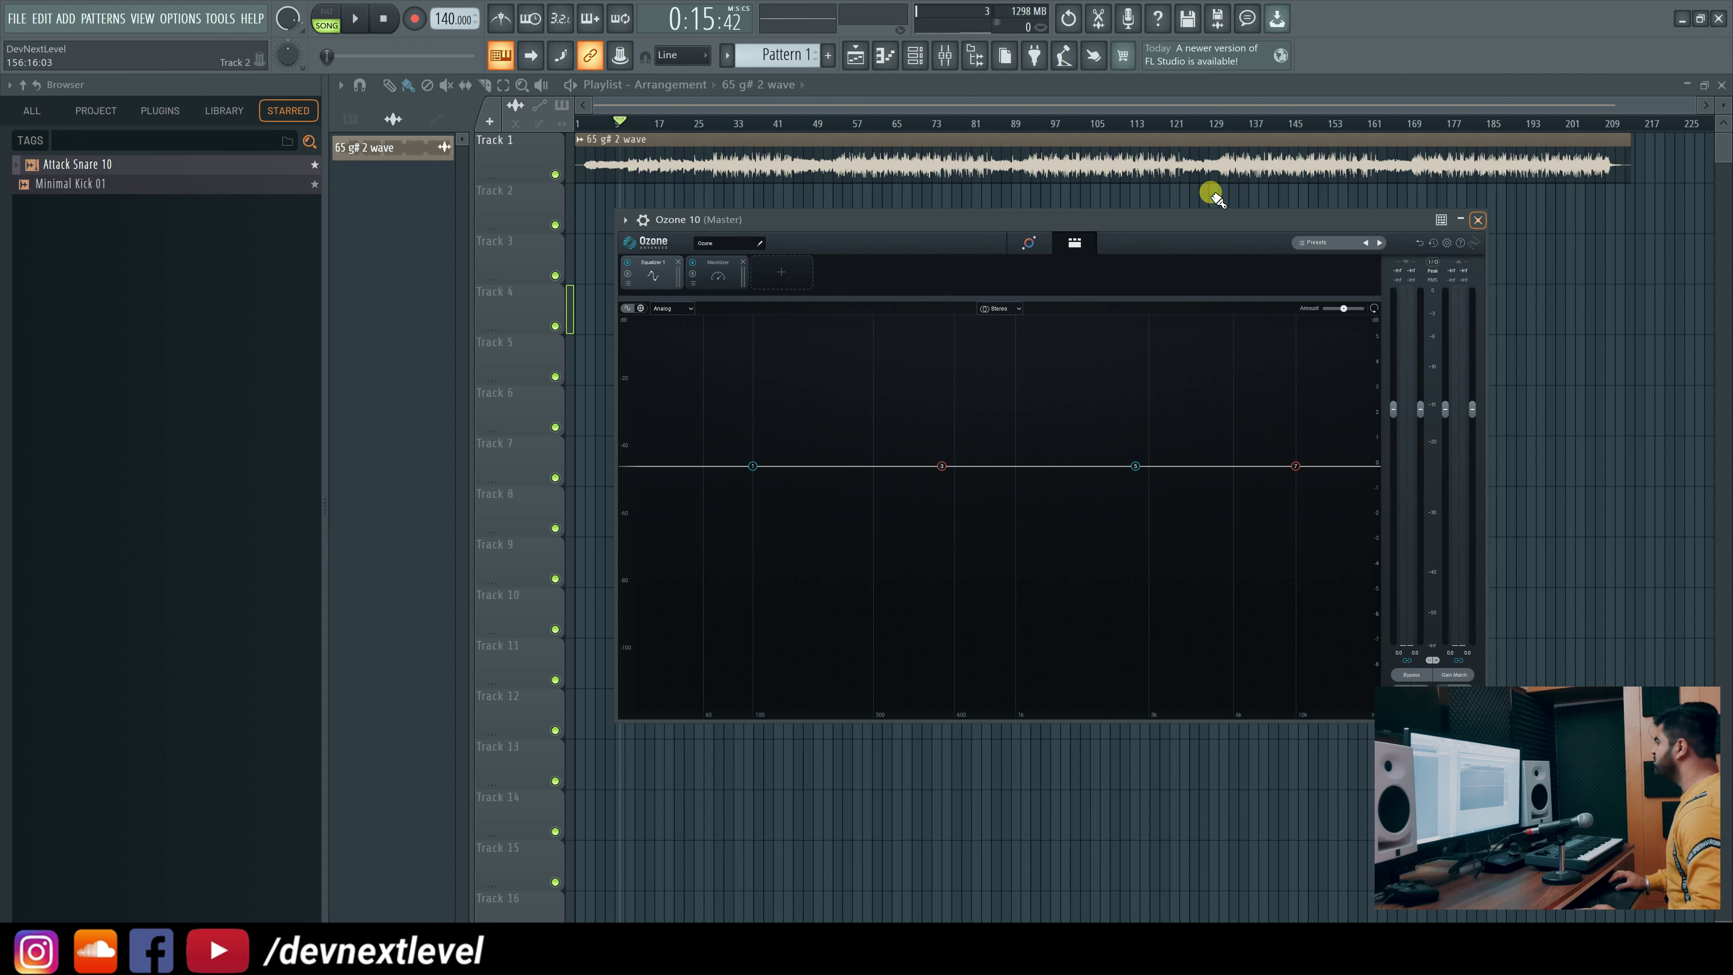
{"action": "left_click", "coordinate": [643, 219]}
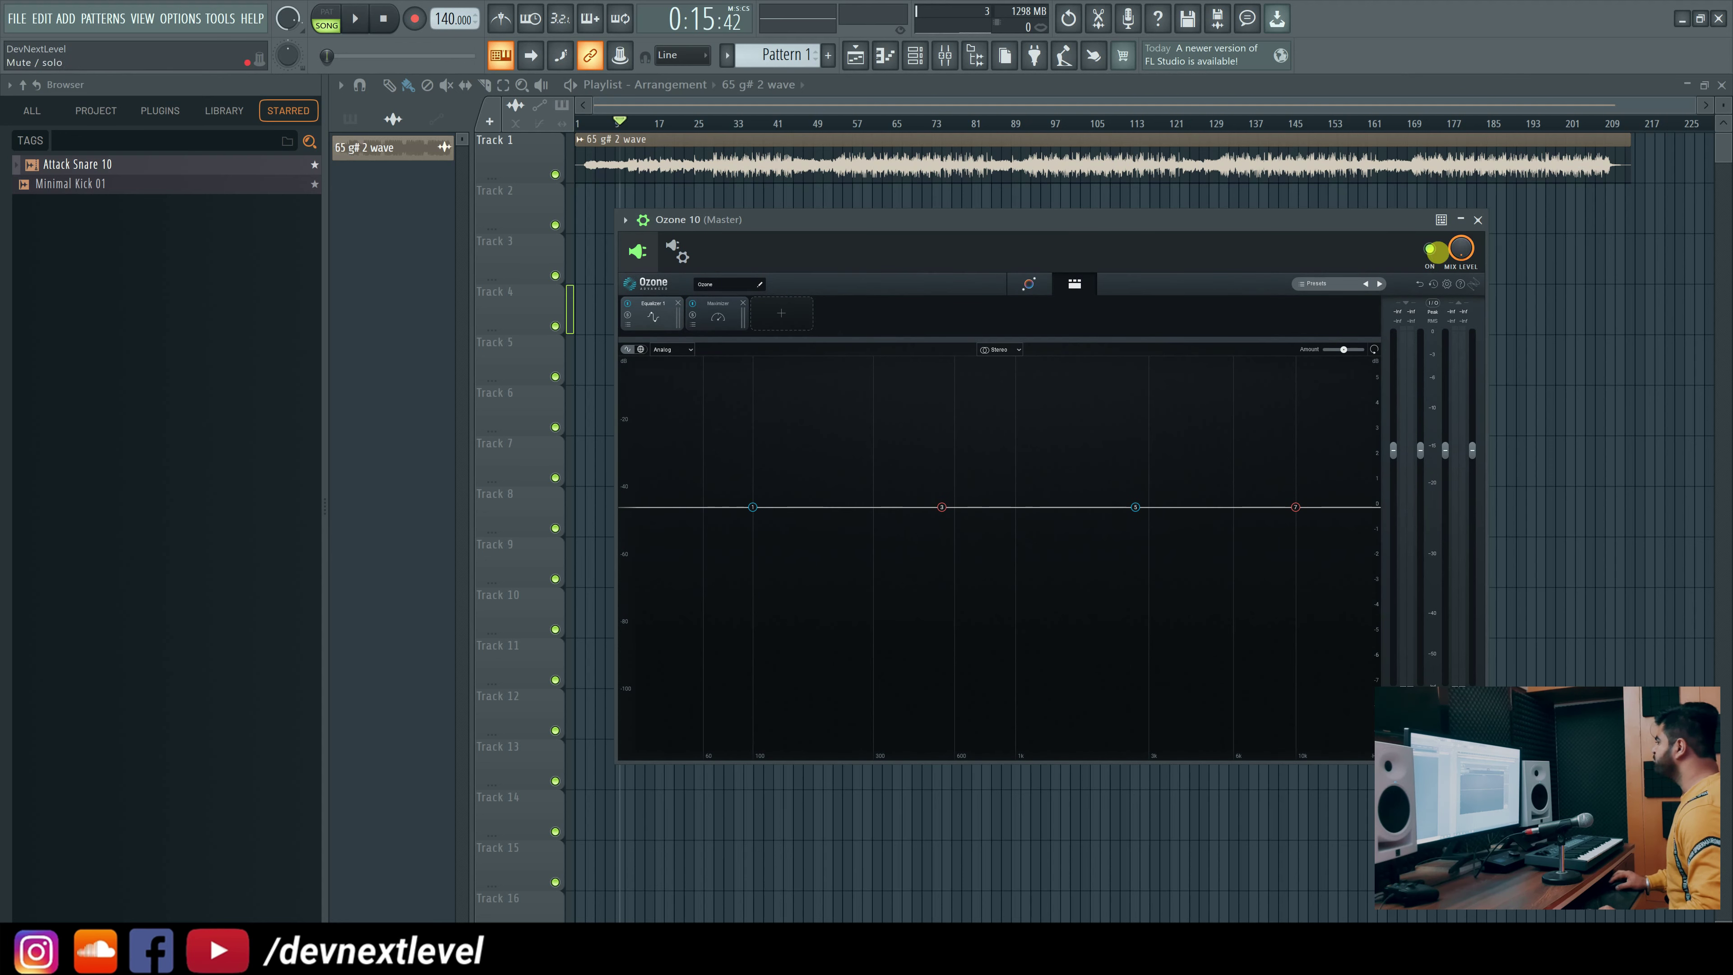
{"action": "left_click", "coordinate": [1431, 249]}
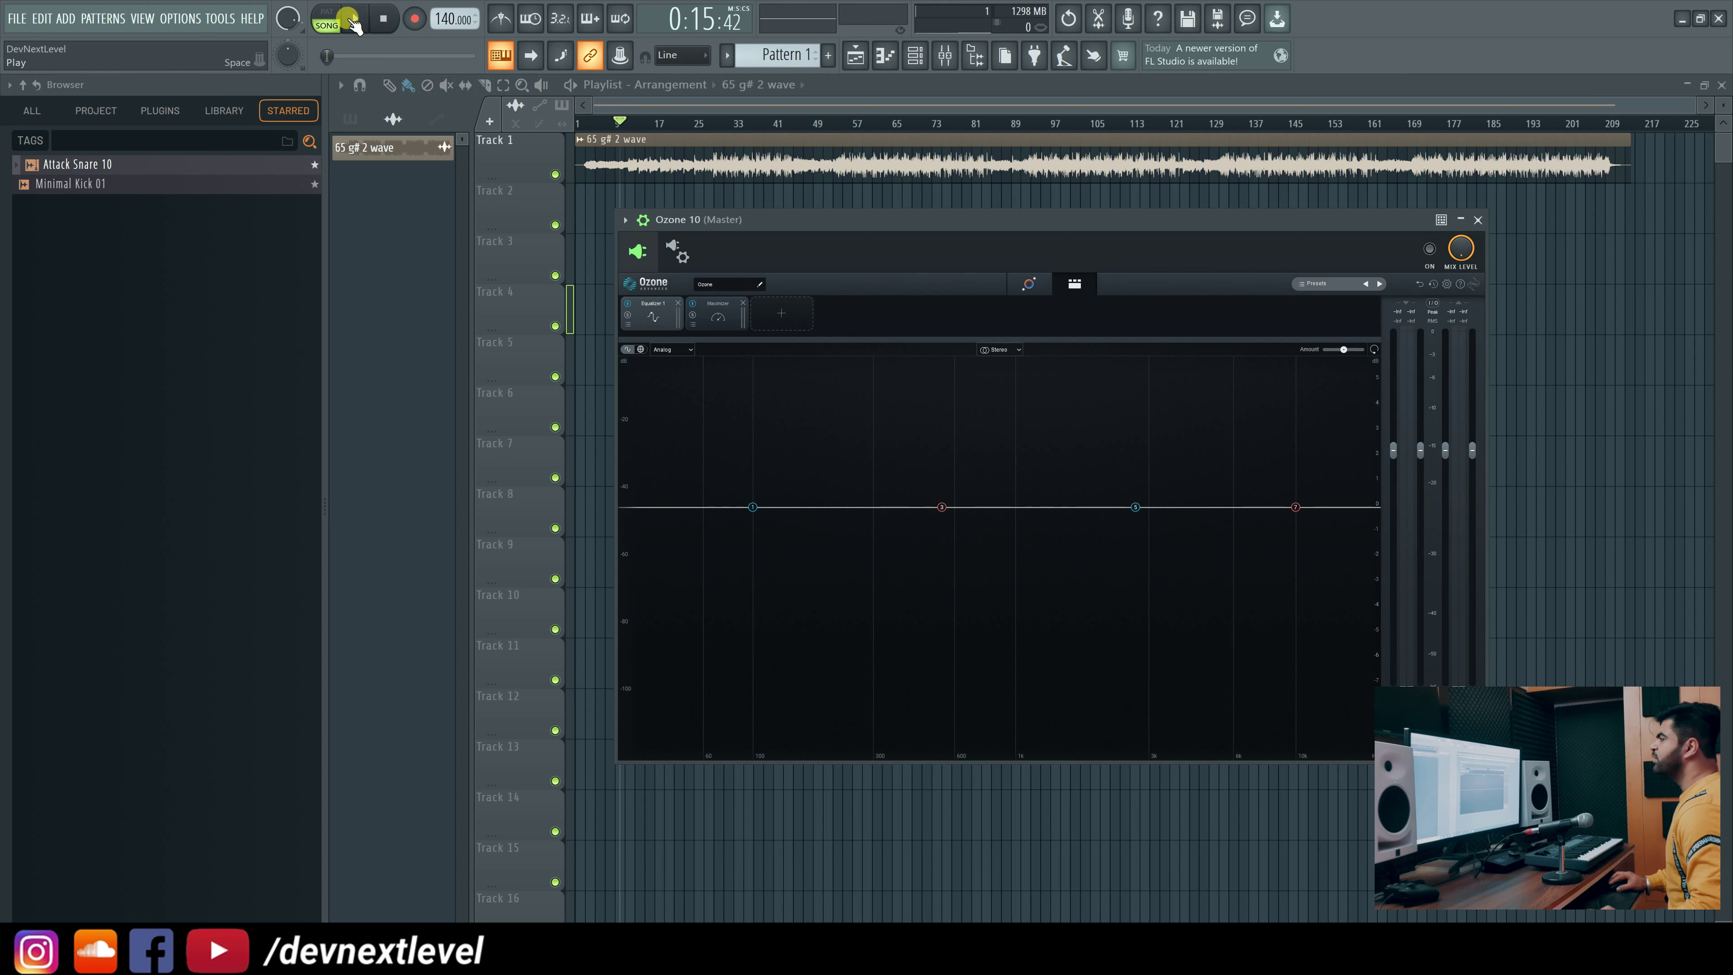
Listen to the unprocessed song, jumping to about bar 27, and stop playback.
{"action": "left_click", "coordinate": [352, 21]}
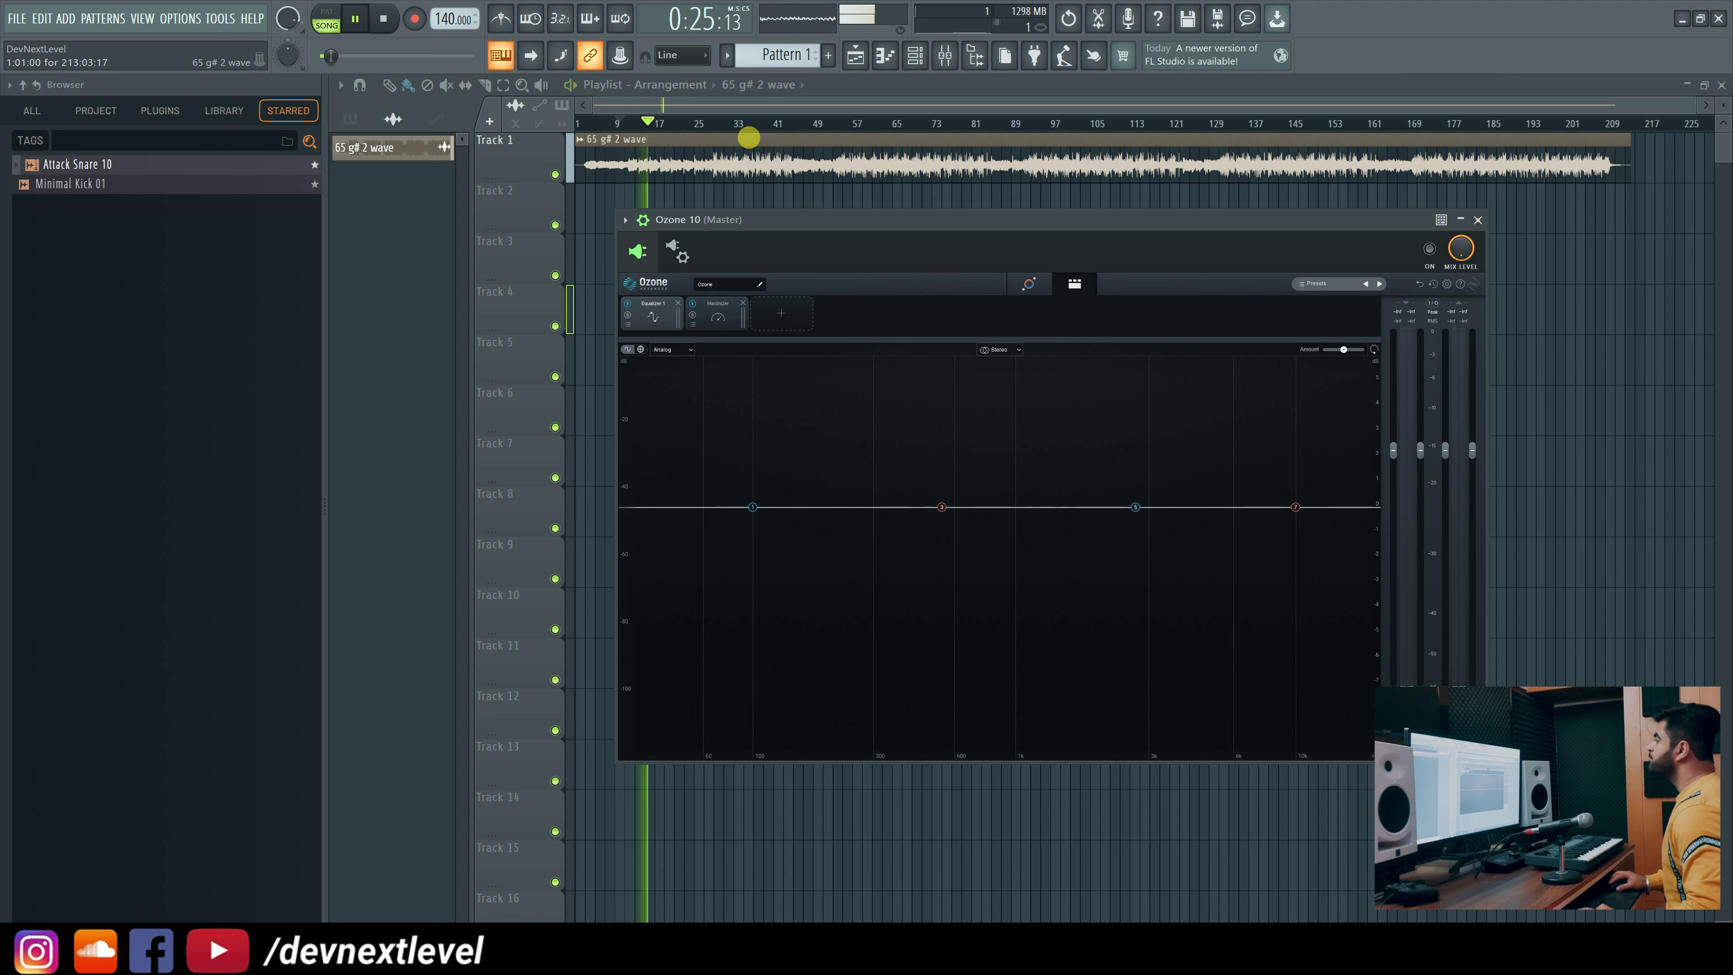
{"action": "left_click", "coordinate": [708, 123]}
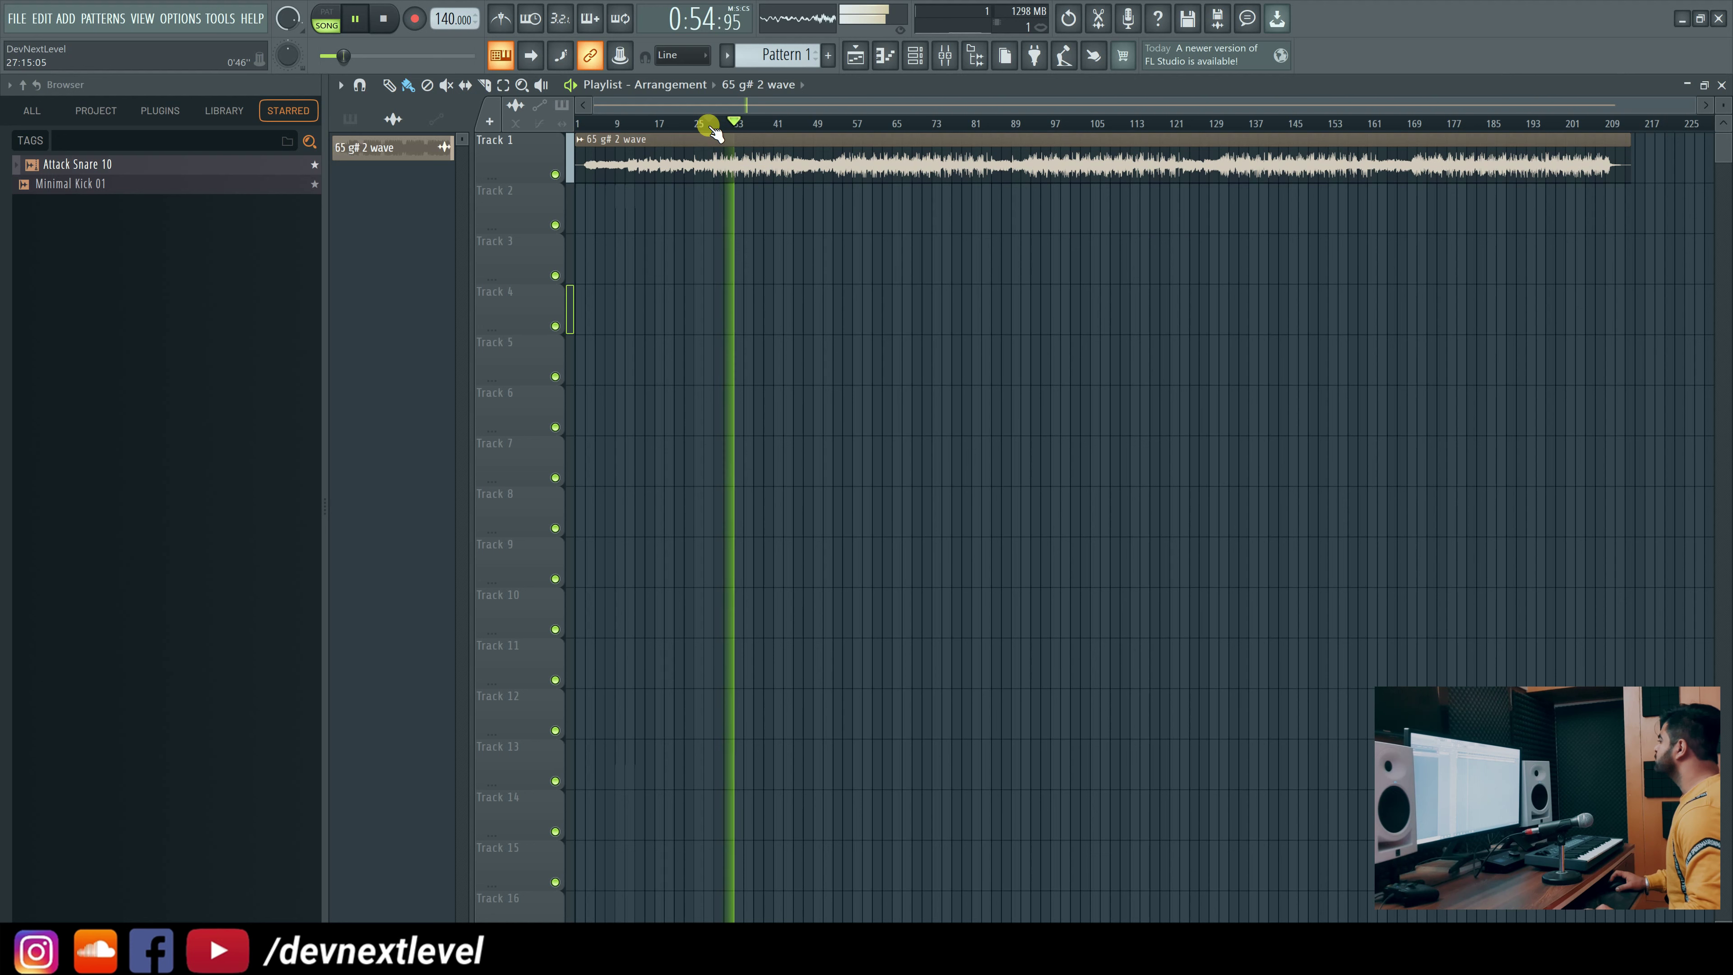
{"action": "key", "text": "space"}
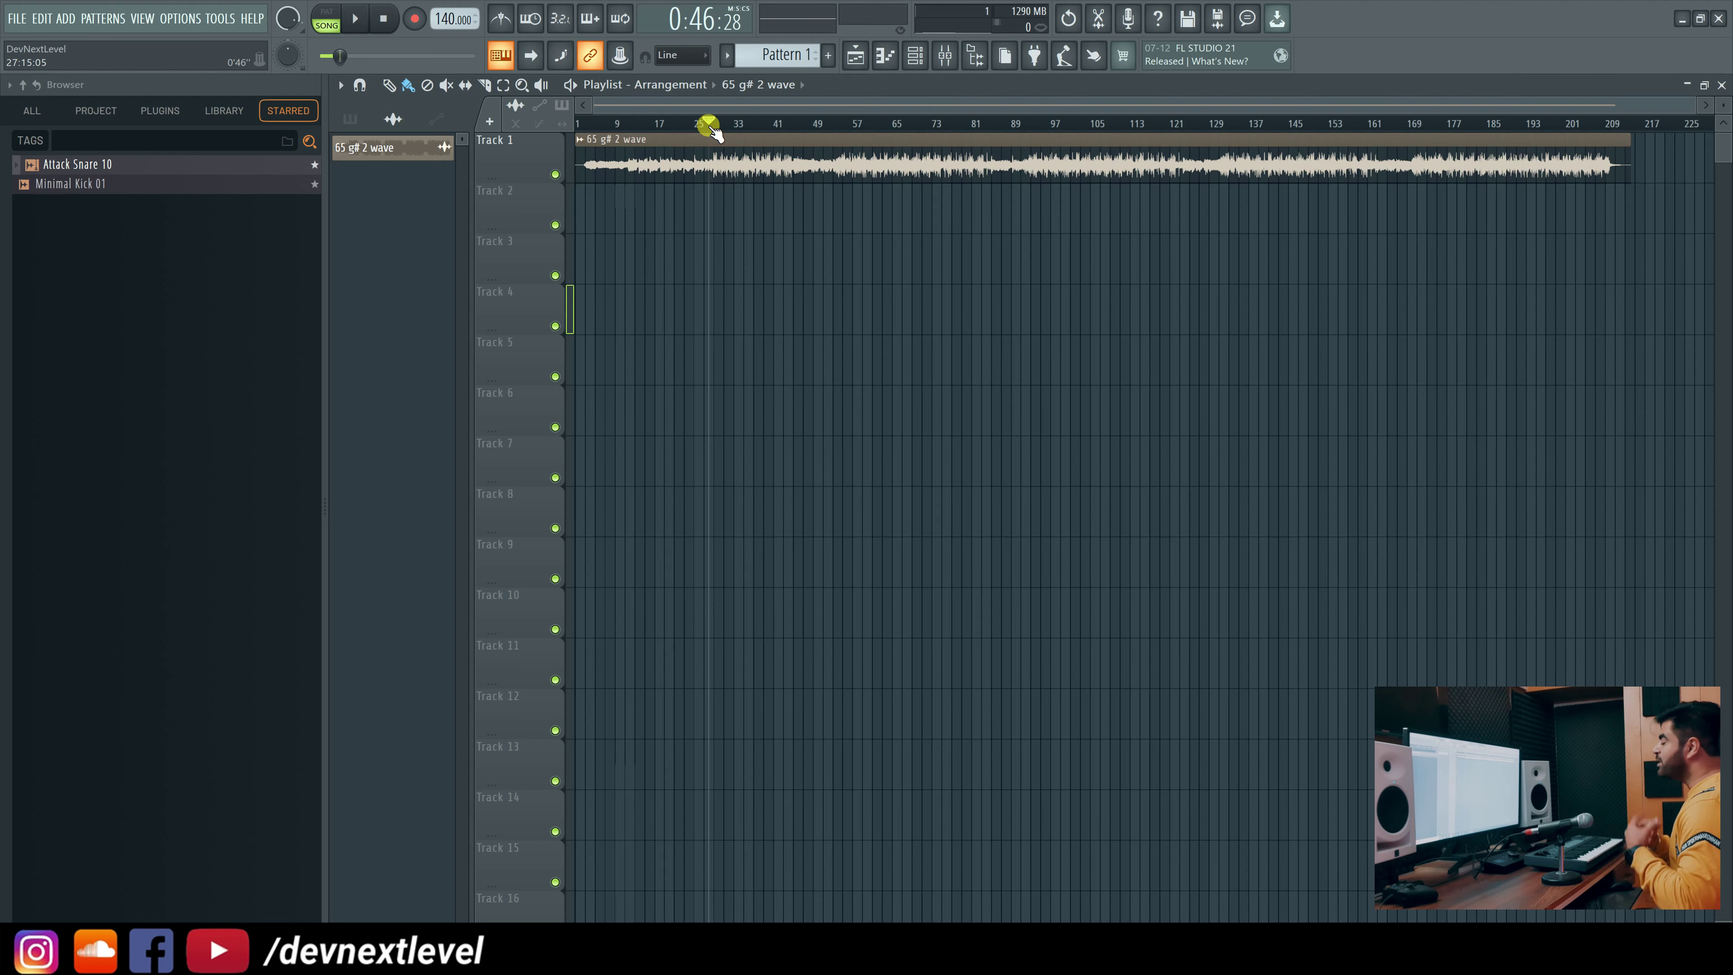
Restart playback and set the project tempo to 65 BPM.
{"action": "scroll", "coordinate": [711, 129], "scroll_direction": "up", "scroll_amount": 5}
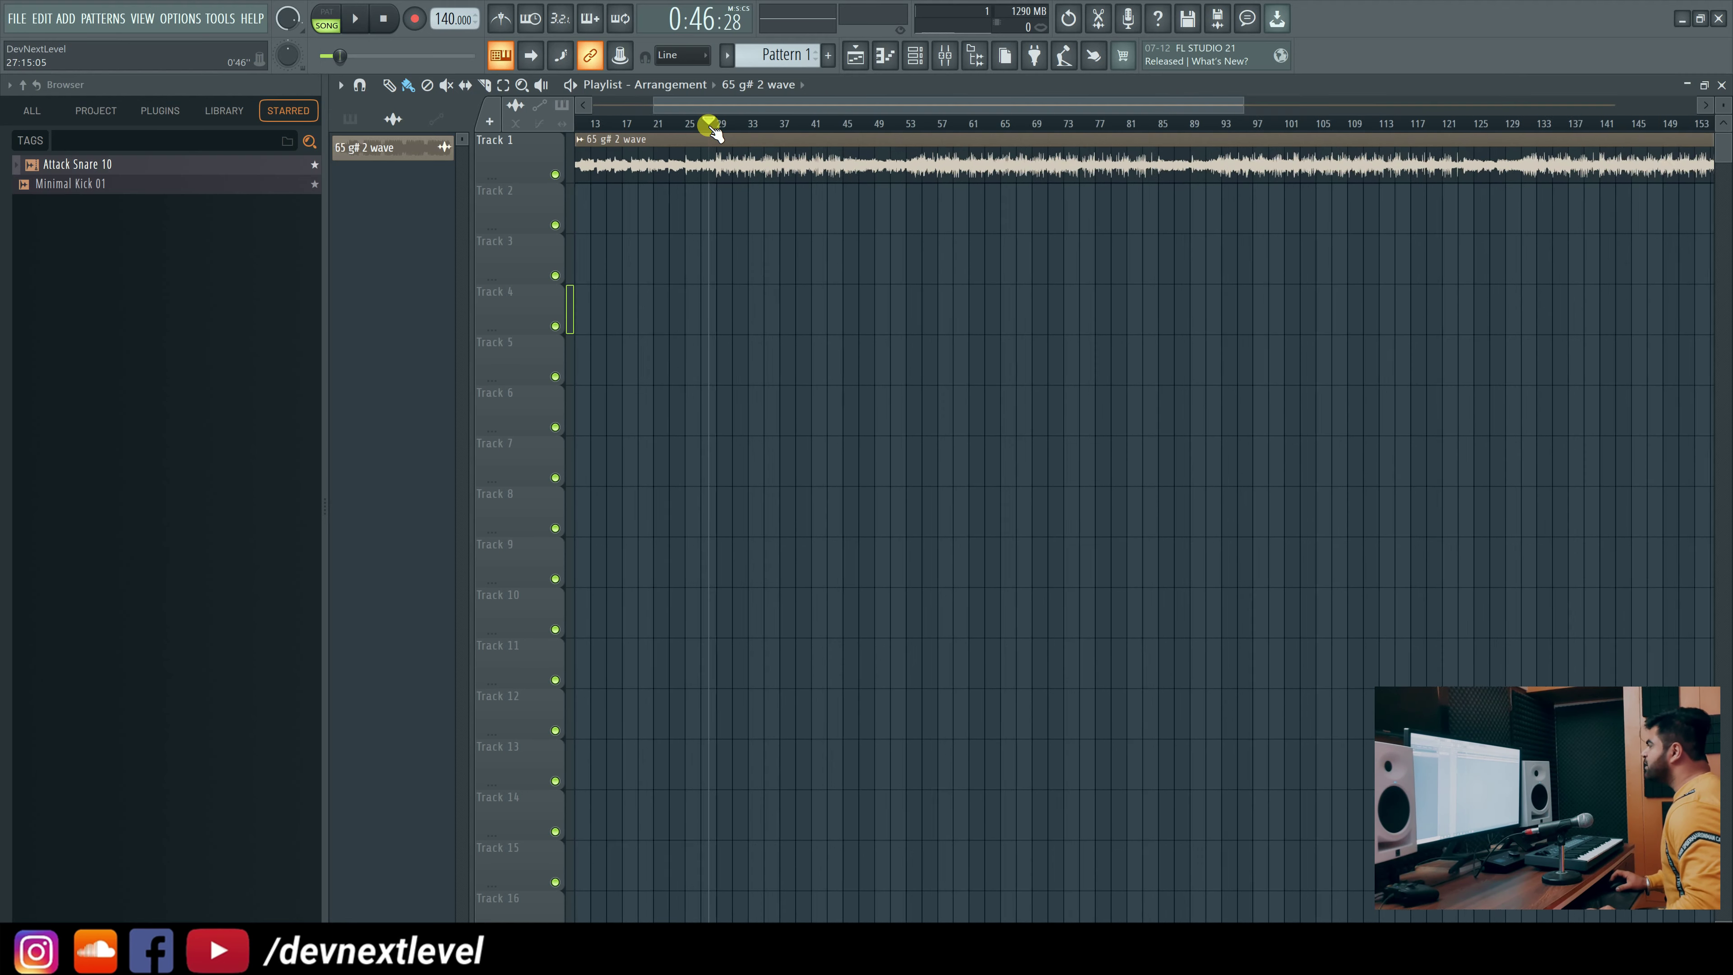
{"action": "scroll", "coordinate": [711, 128], "scroll_direction": "down", "scroll_amount": 5}
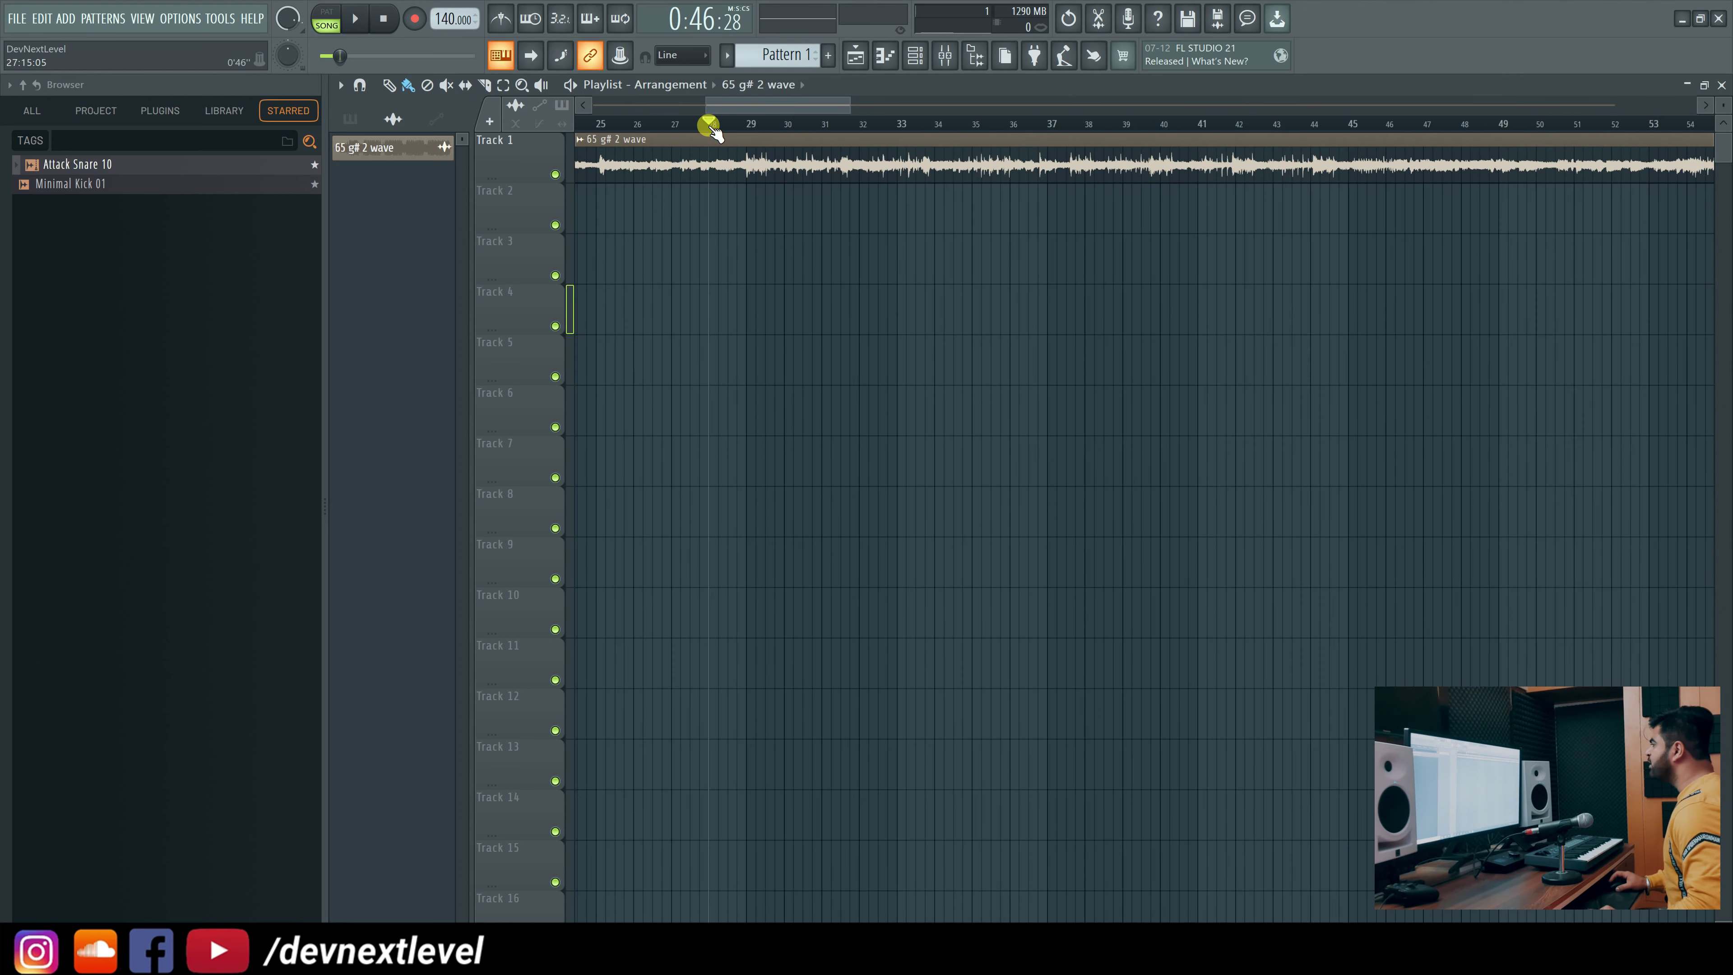
{"action": "key", "text": "space"}
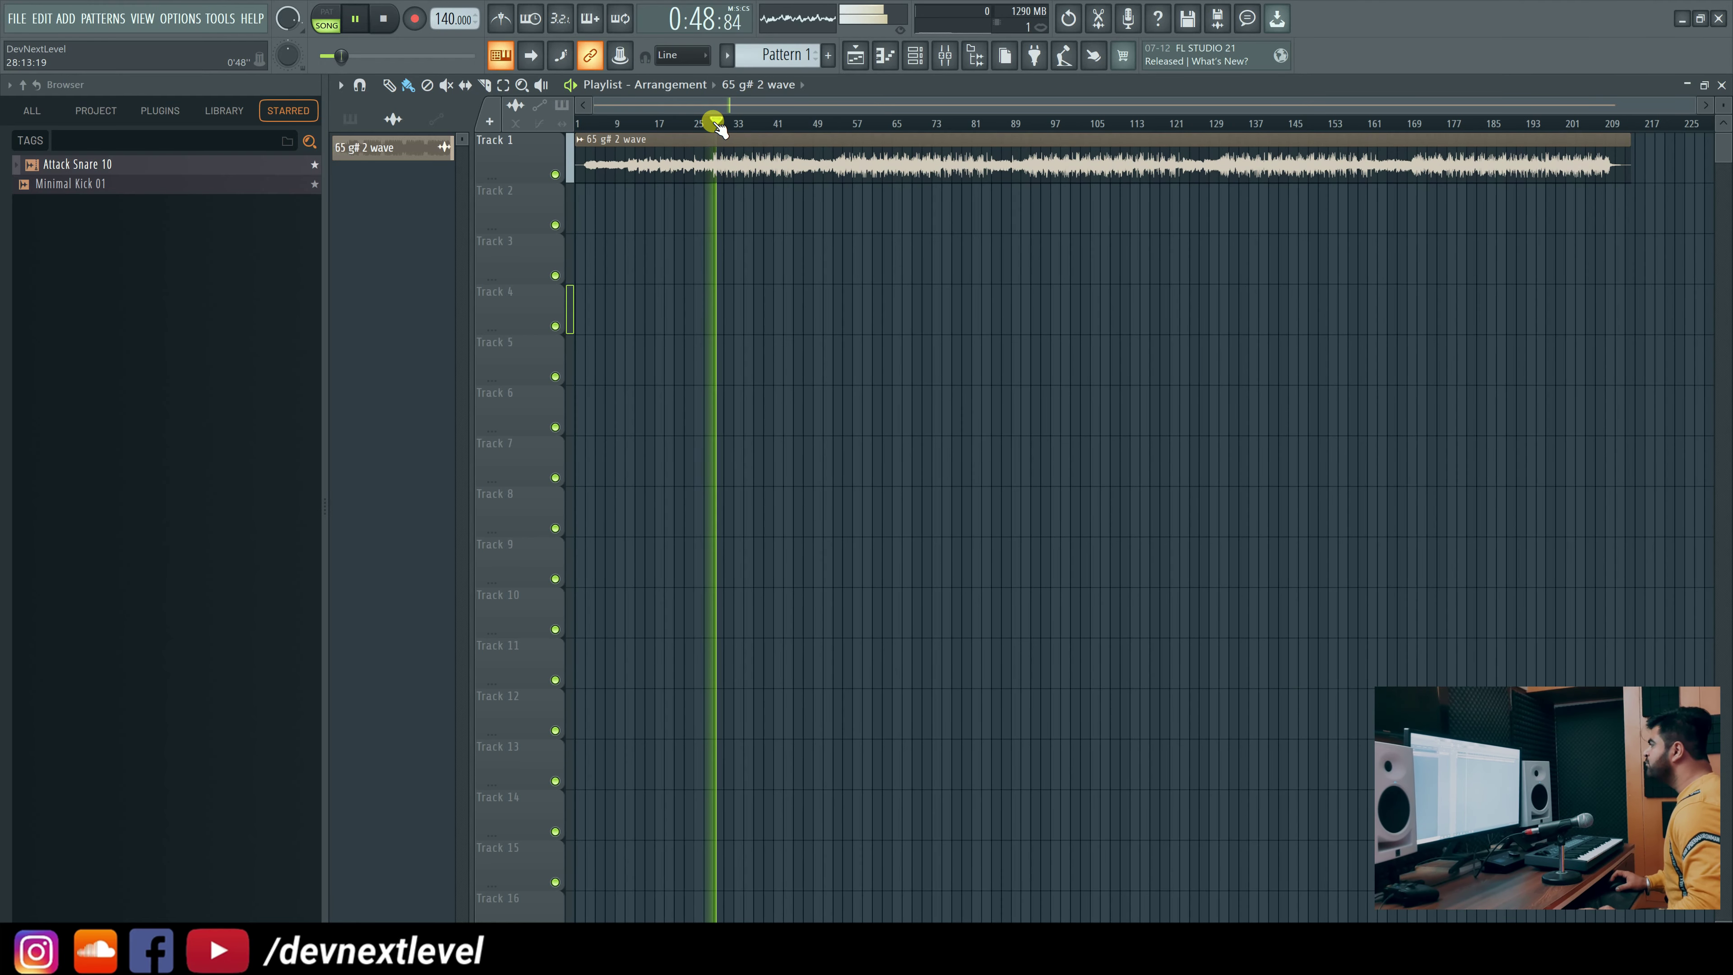
{"action": "left_click_drag", "start_coordinate": [454, 19], "coordinate": [453, 100]}
{"action": "scroll", "coordinate": [638, 128], "scroll_direction": "up", "scroll_amount": 2}
{"action": "scroll", "coordinate": [638, 128], "scroll_direction": "up", "scroll_amount": 2}
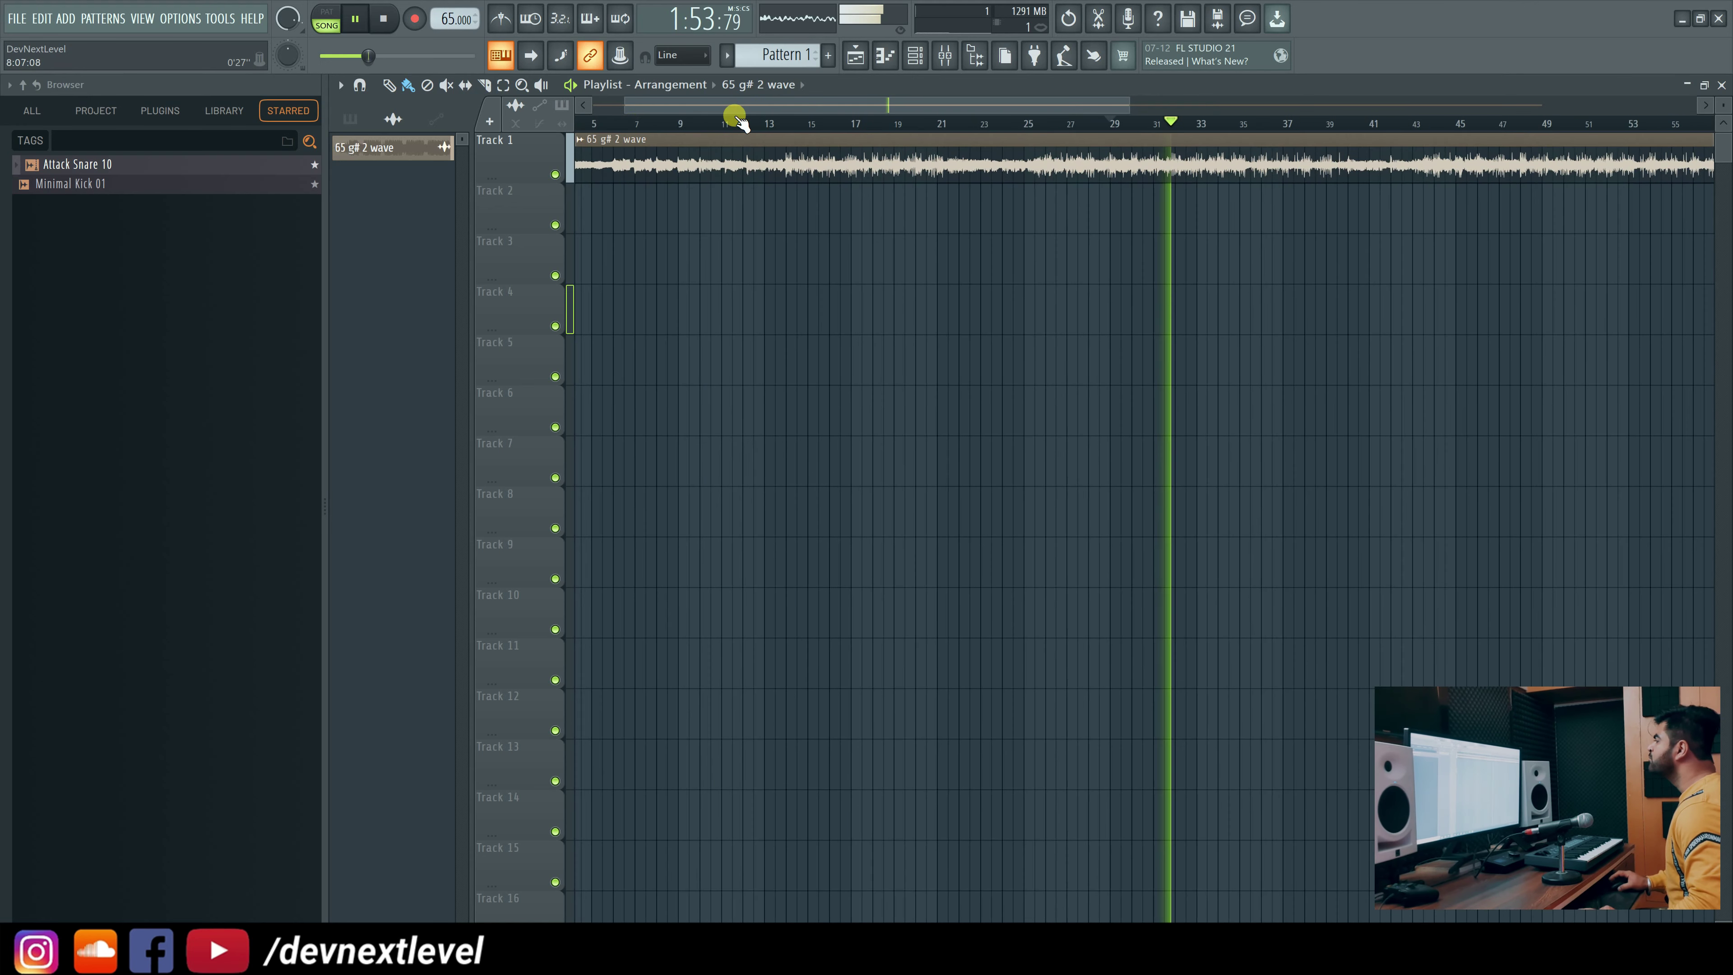
Select bars 14 to 17 on the playlist timeline as the loop range and move the playhead near its end.
{"action": "left_click", "coordinate": [1106, 126]}
{"action": "left_click", "coordinate": [781, 128]}
{"action": "scroll", "coordinate": [789, 127], "scroll_direction": "up", "scroll_amount": 2}
{"action": "mouse_move", "coordinate": [789, 128]}
{"action": "left_mouse_down"}
{"action": "mouse_move", "coordinate": [1070, 118]}
{"action": "mouse_move", "coordinate": [952, 128]}
{"action": "left_mouse_up"}
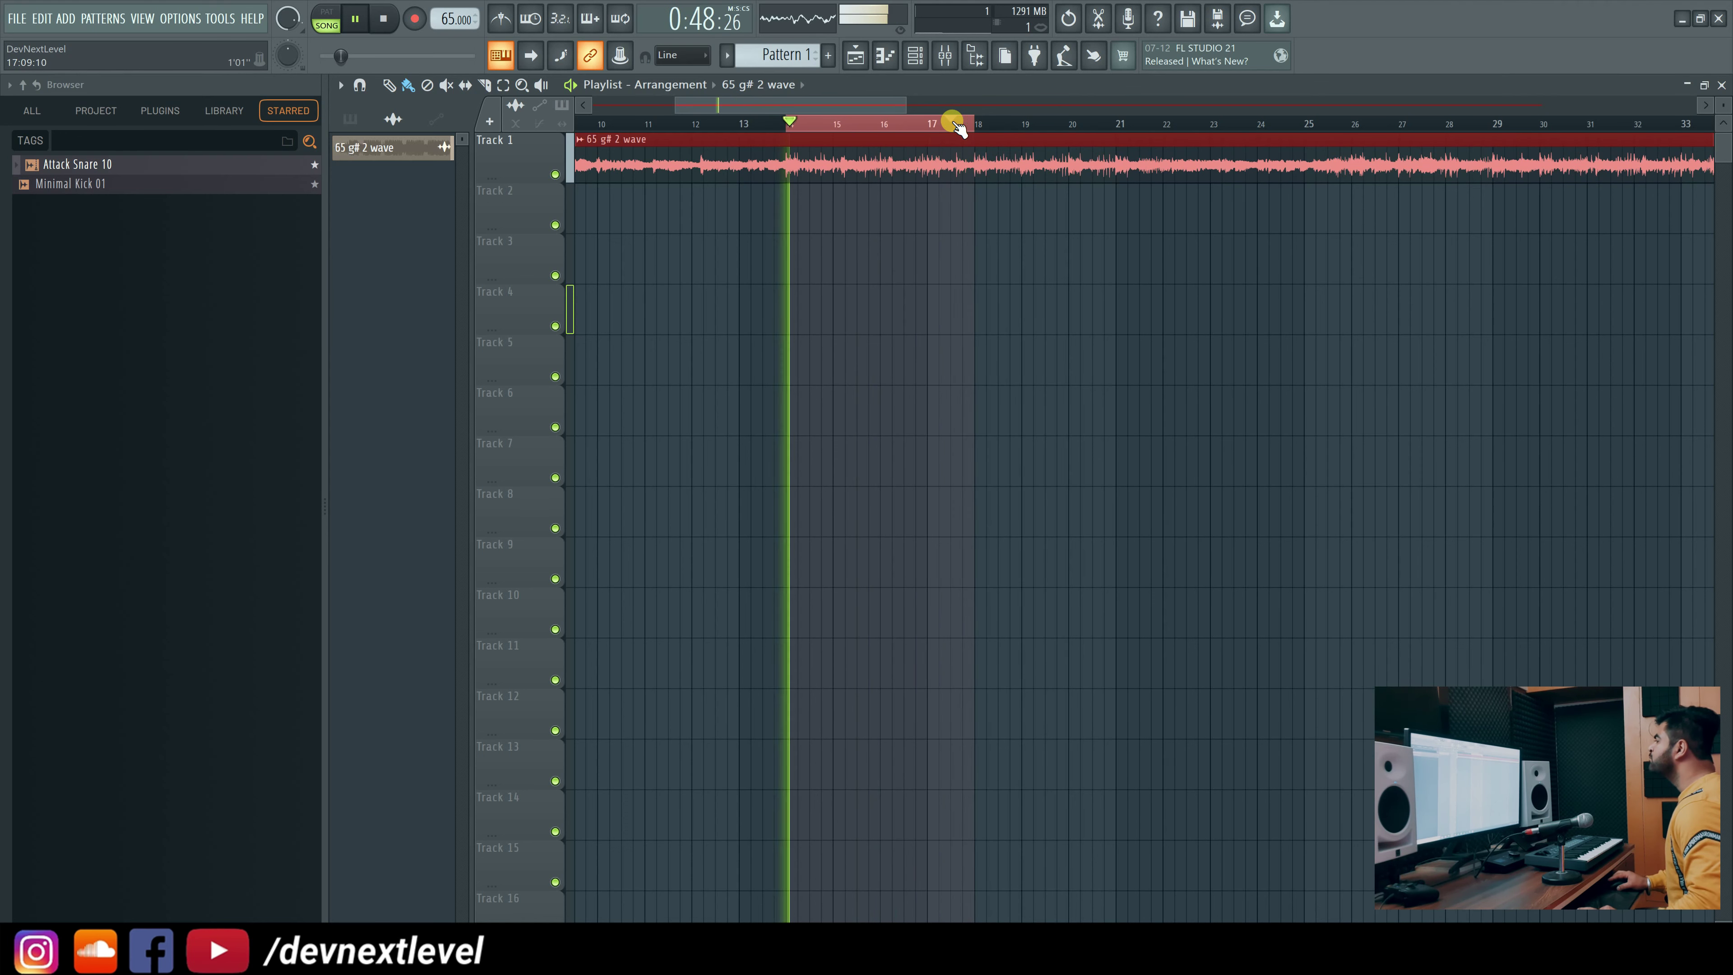
{"action": "left_click", "coordinate": [952, 128]}
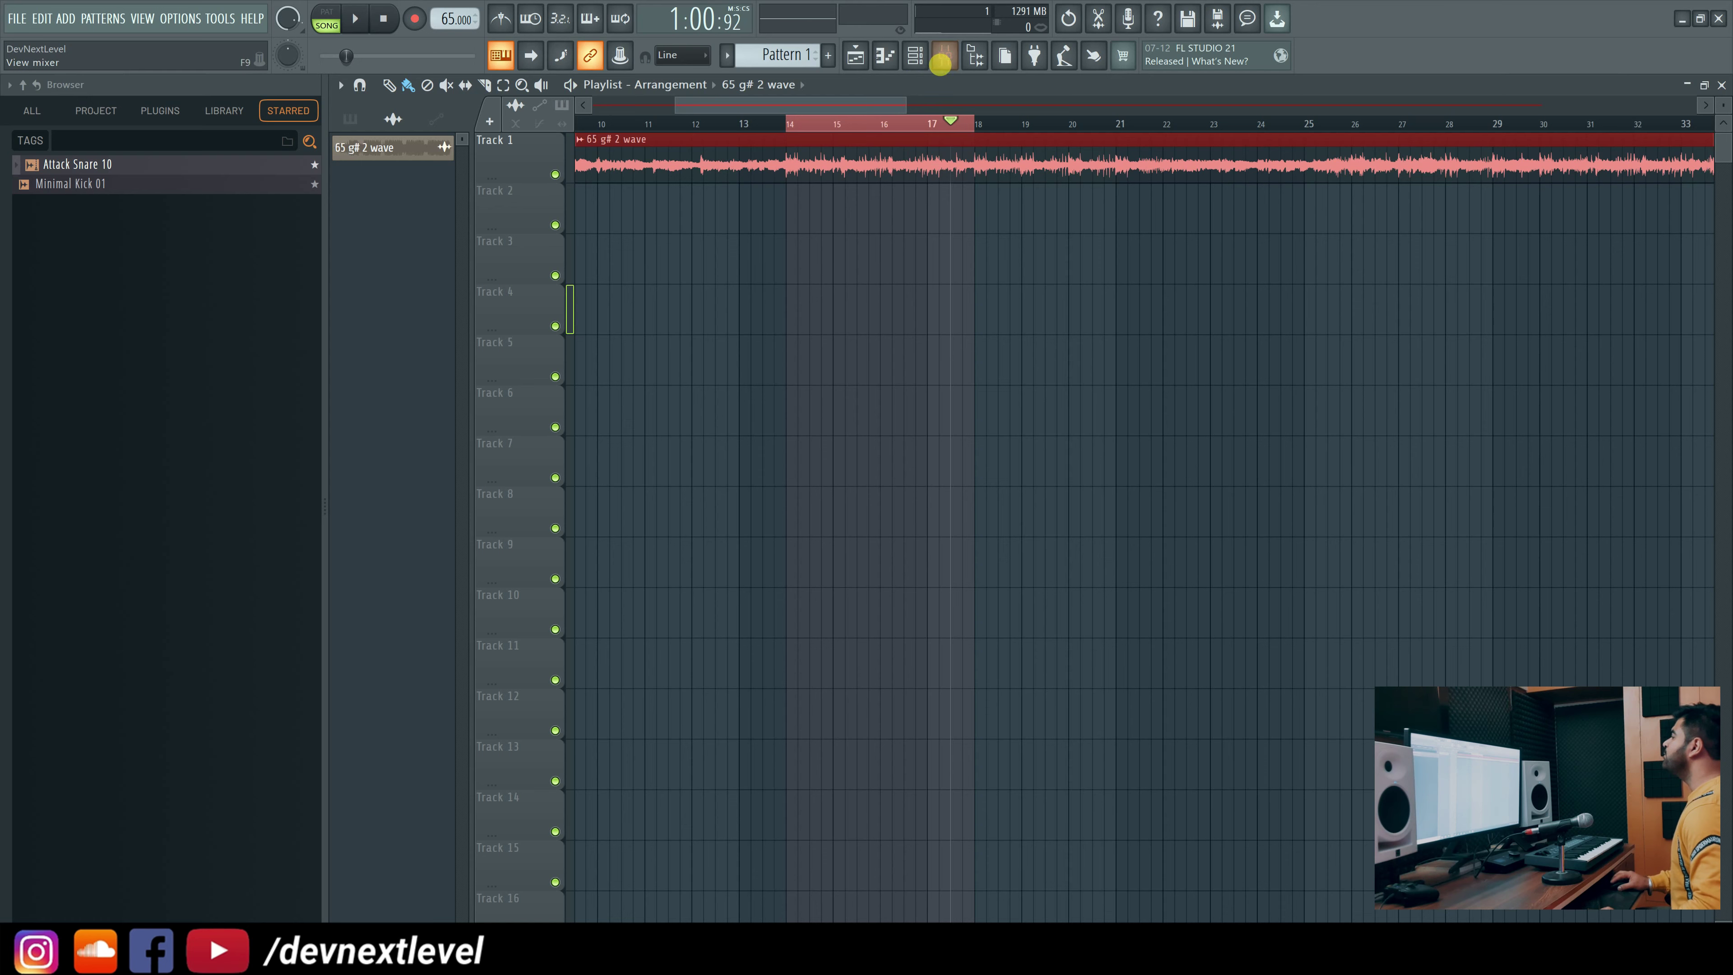
Enable Ozone 10 in the mixer's master effect chain, open its window and close the mixer.
{"action": "left_click", "coordinate": [944, 54]}
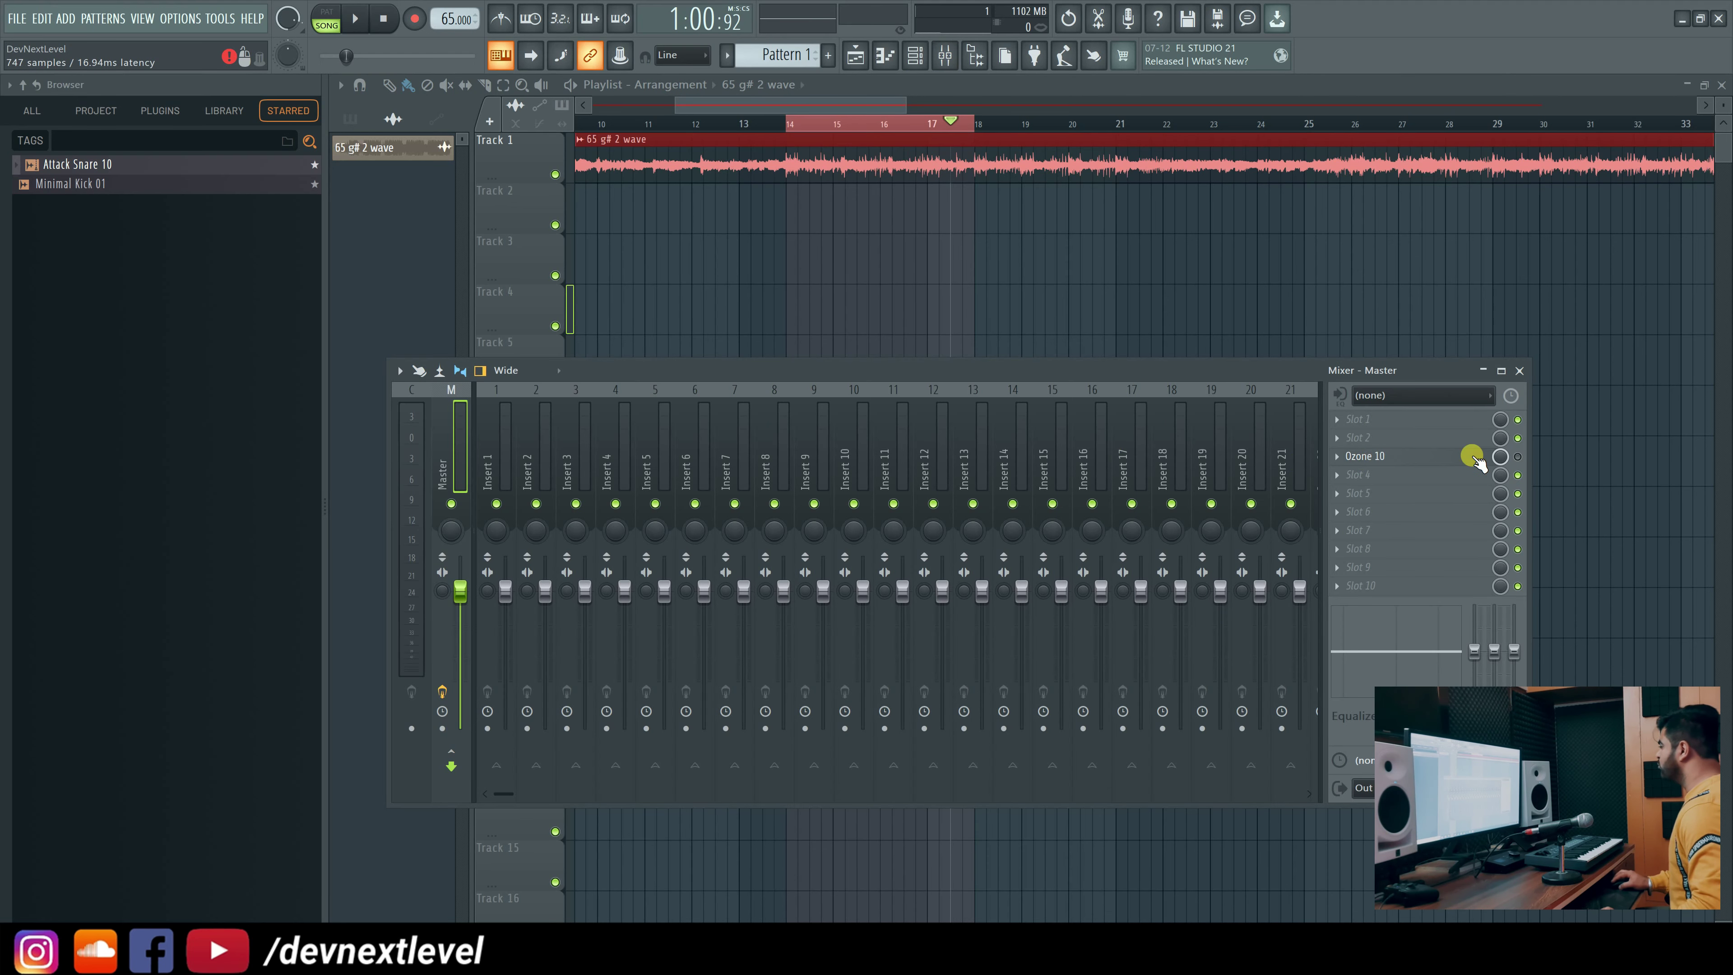
{"action": "left_click", "coordinate": [1517, 455]}
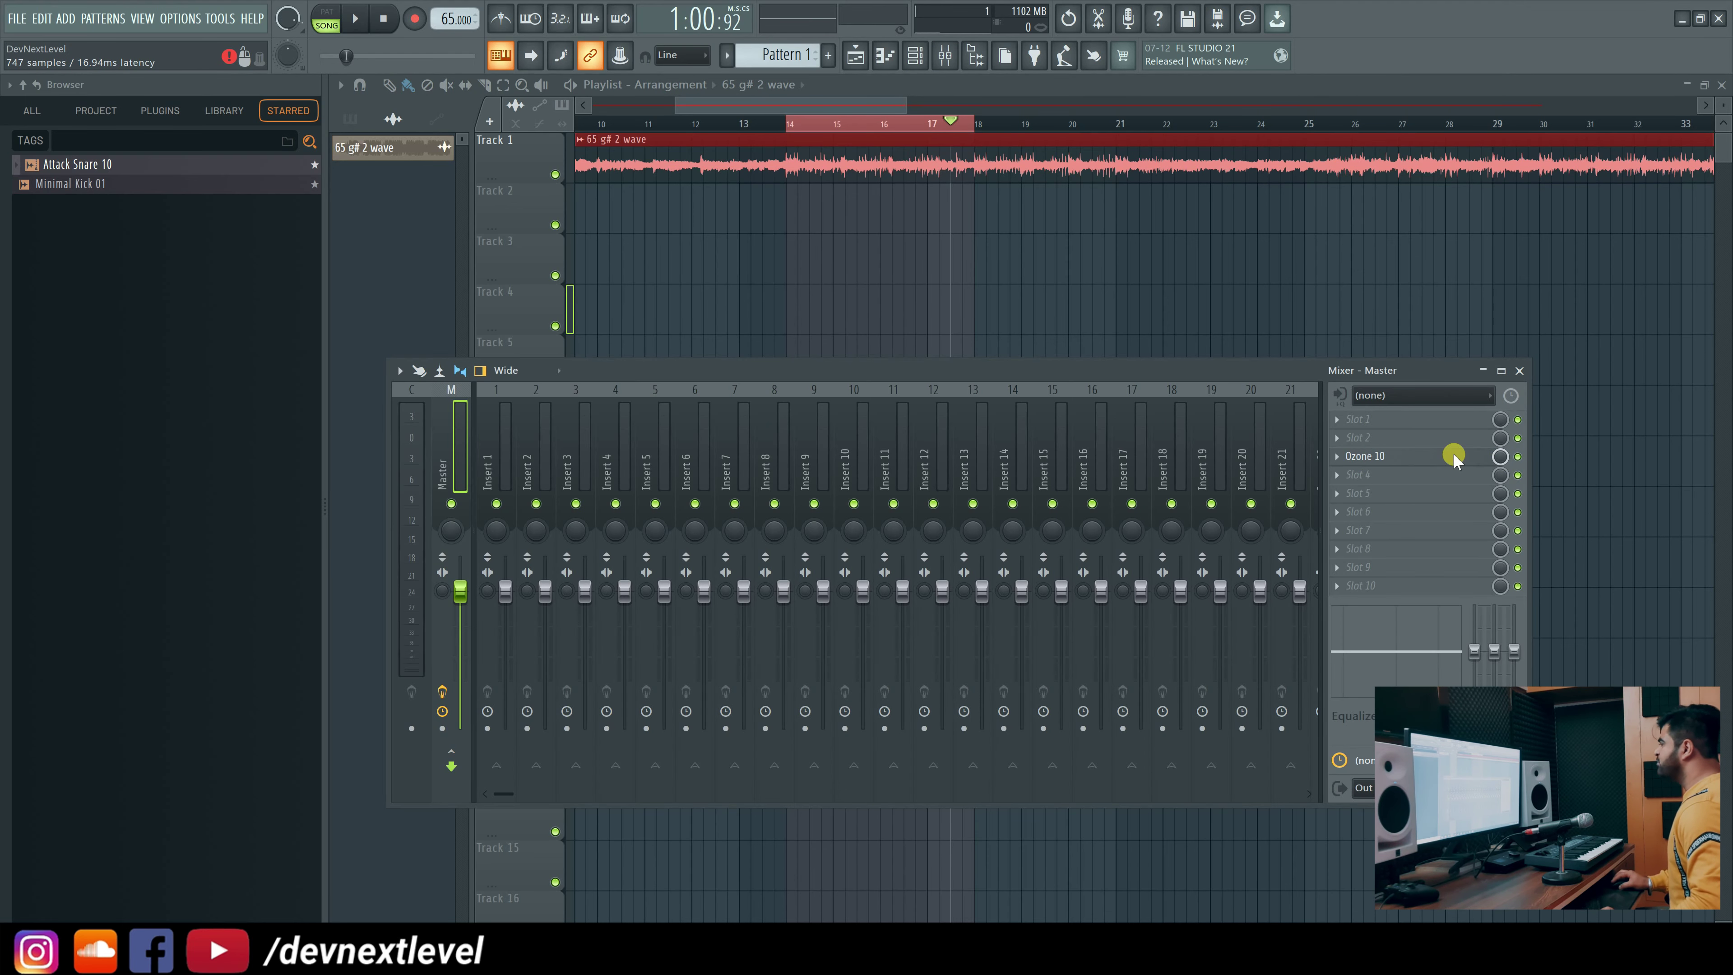
{"action": "left_click", "coordinate": [1454, 456]}
{"action": "left_click", "coordinate": [1519, 370]}
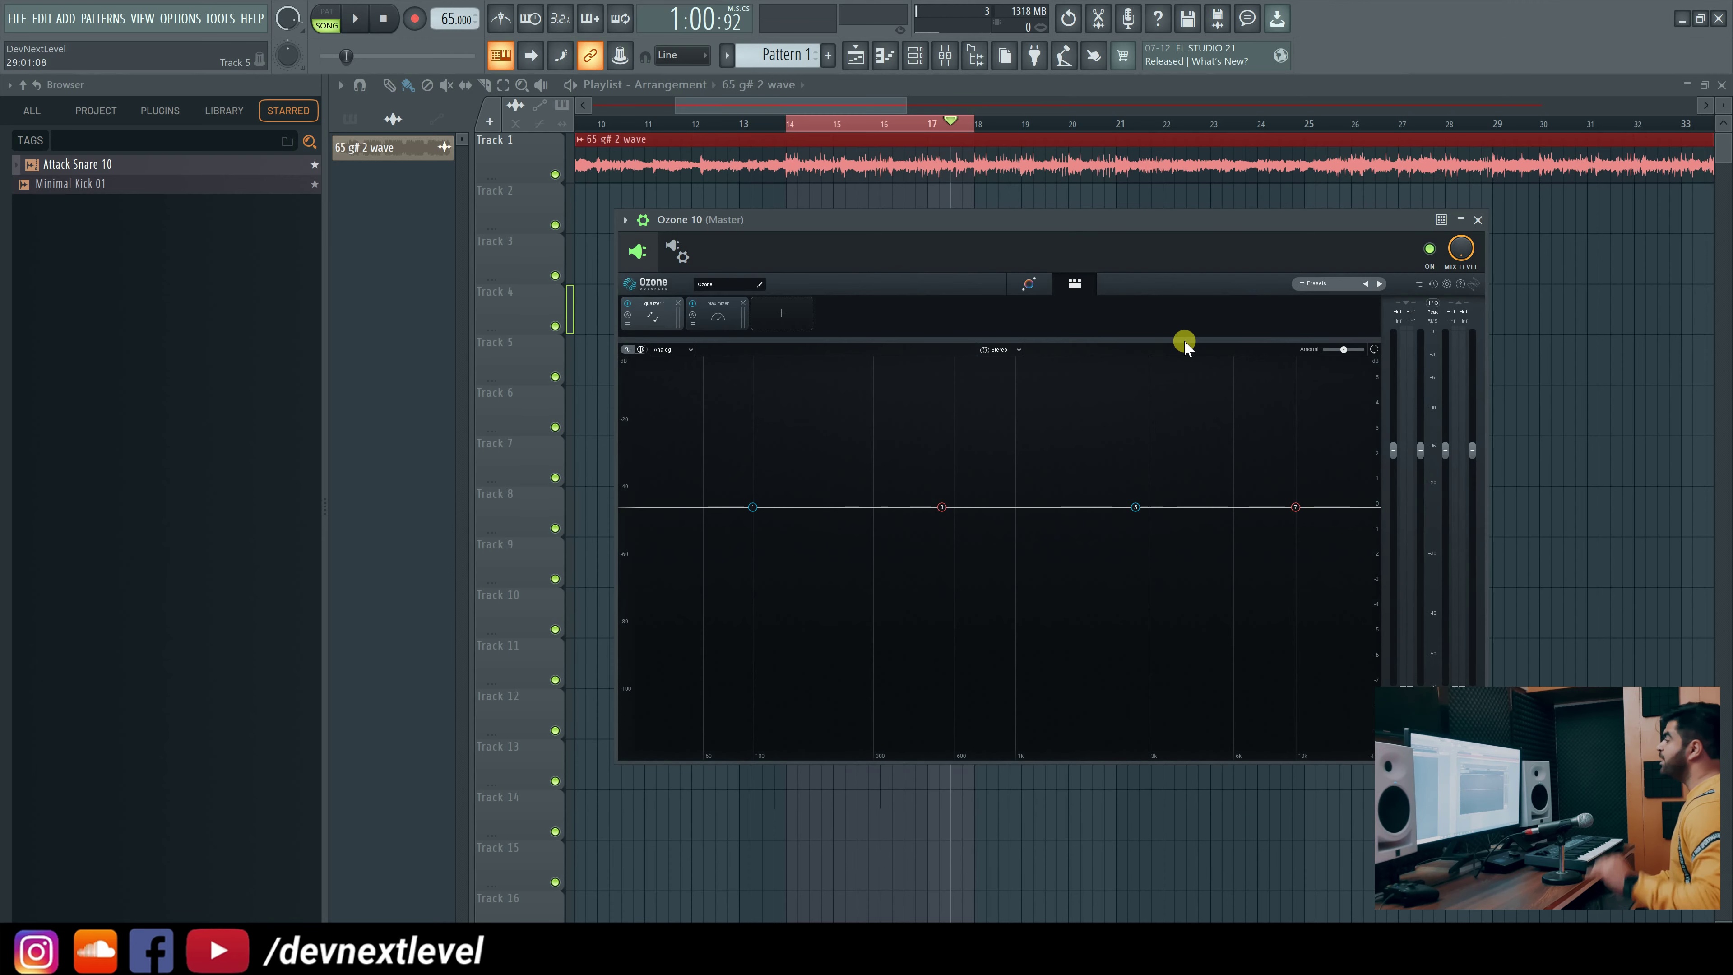
Run Ozone's Master Assistant on the looped section and stop playback once the analysis is complete.
{"action": "left_click", "coordinate": [1031, 284]}
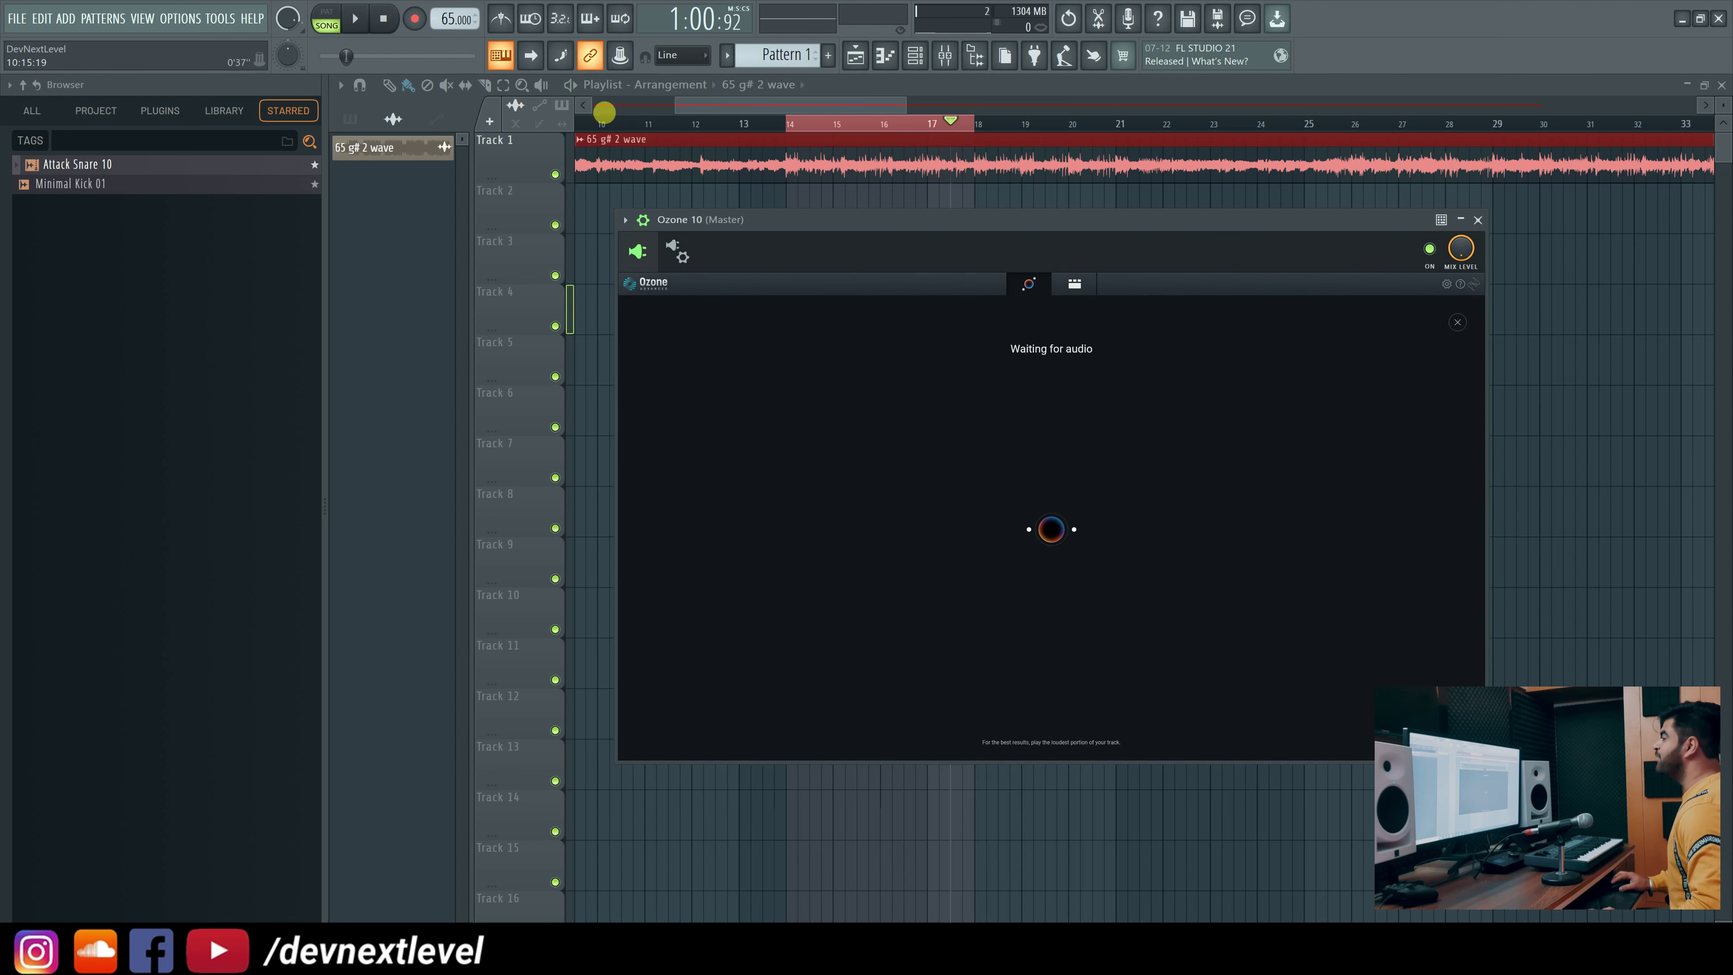
{"action": "left_click", "coordinate": [356, 20]}
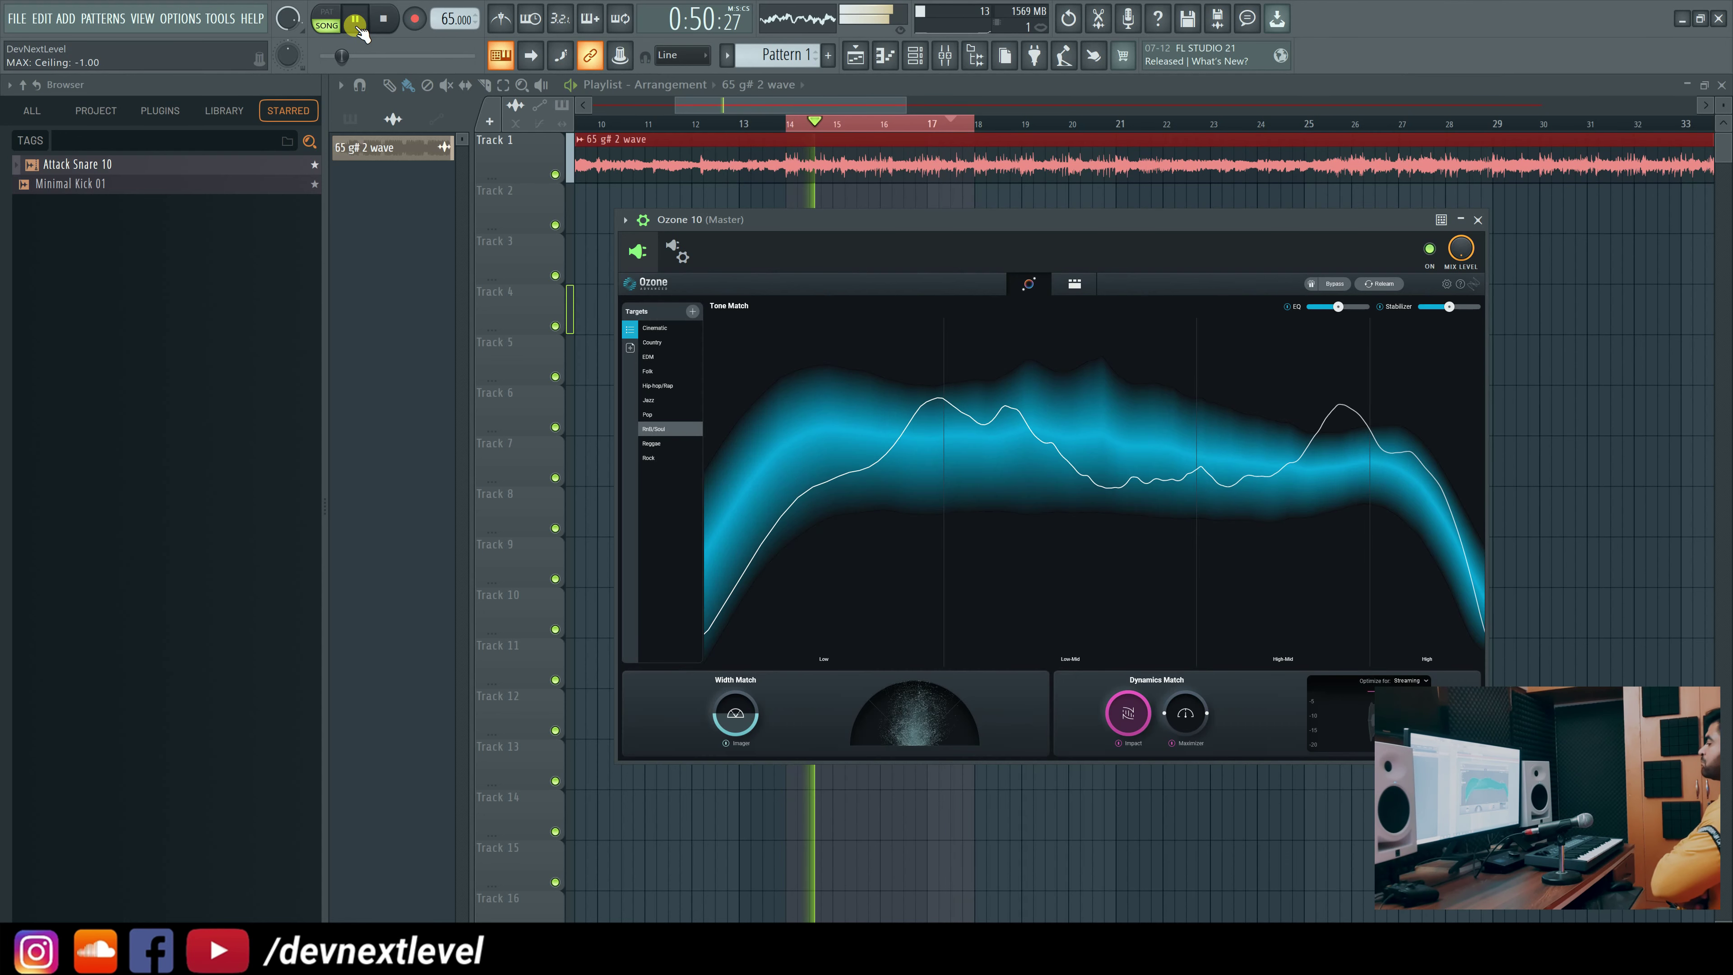
{"action": "left_click", "coordinate": [356, 24]}
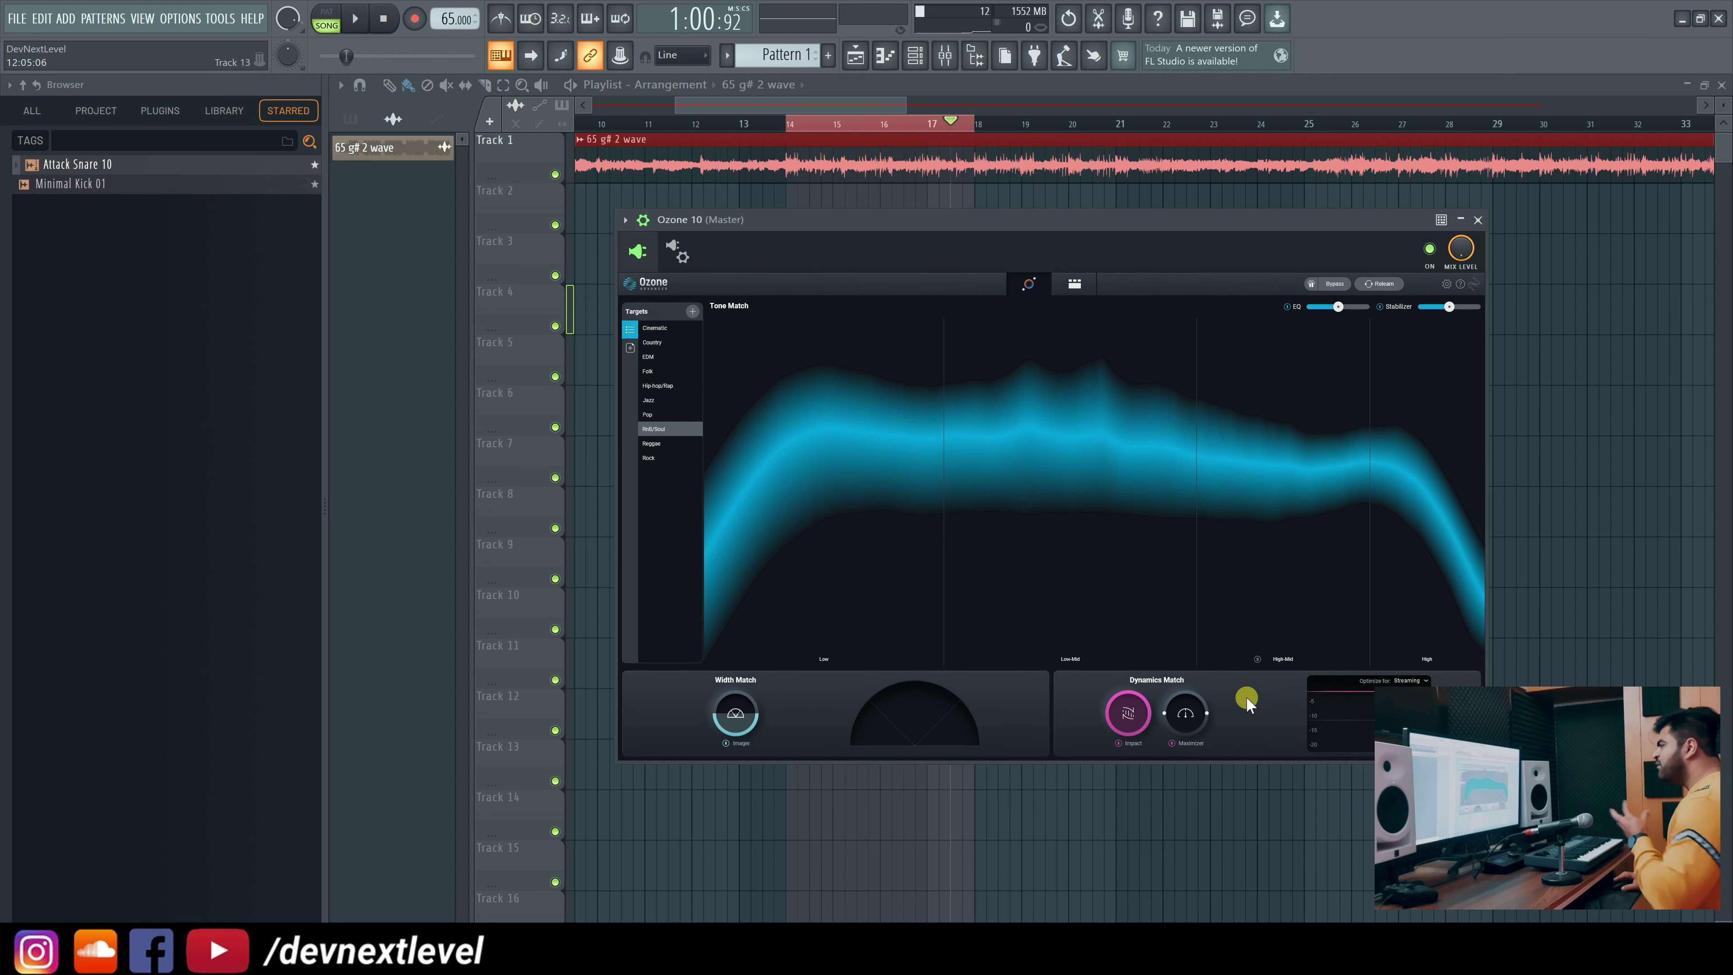
Show the detailed module chain and, in the equalizer, lower the low-shelf boost and set band 2's gain to about -0.2 dB.
{"action": "left_click", "coordinate": [1073, 282]}
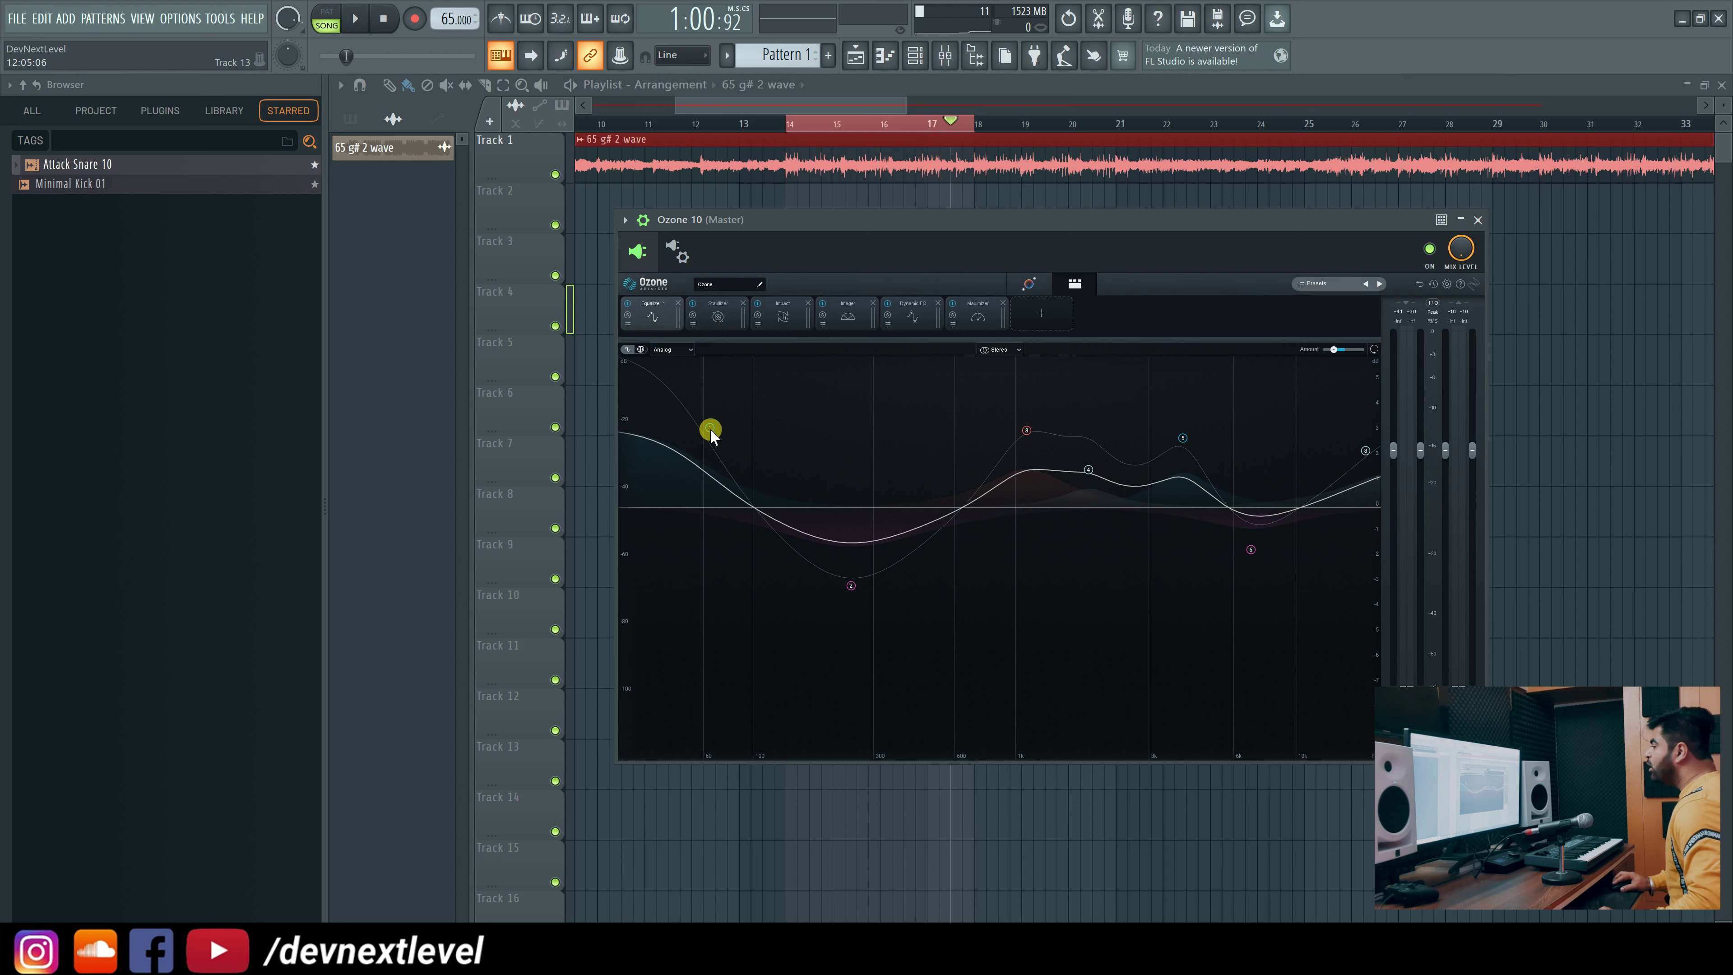
{"action": "left_click_drag", "start_coordinate": [710, 430], "coordinate": [707, 464]}
{"action": "left_click", "coordinate": [849, 581]}
{"action": "left_click_drag", "start_coordinate": [852, 587], "coordinate": [854, 516]}
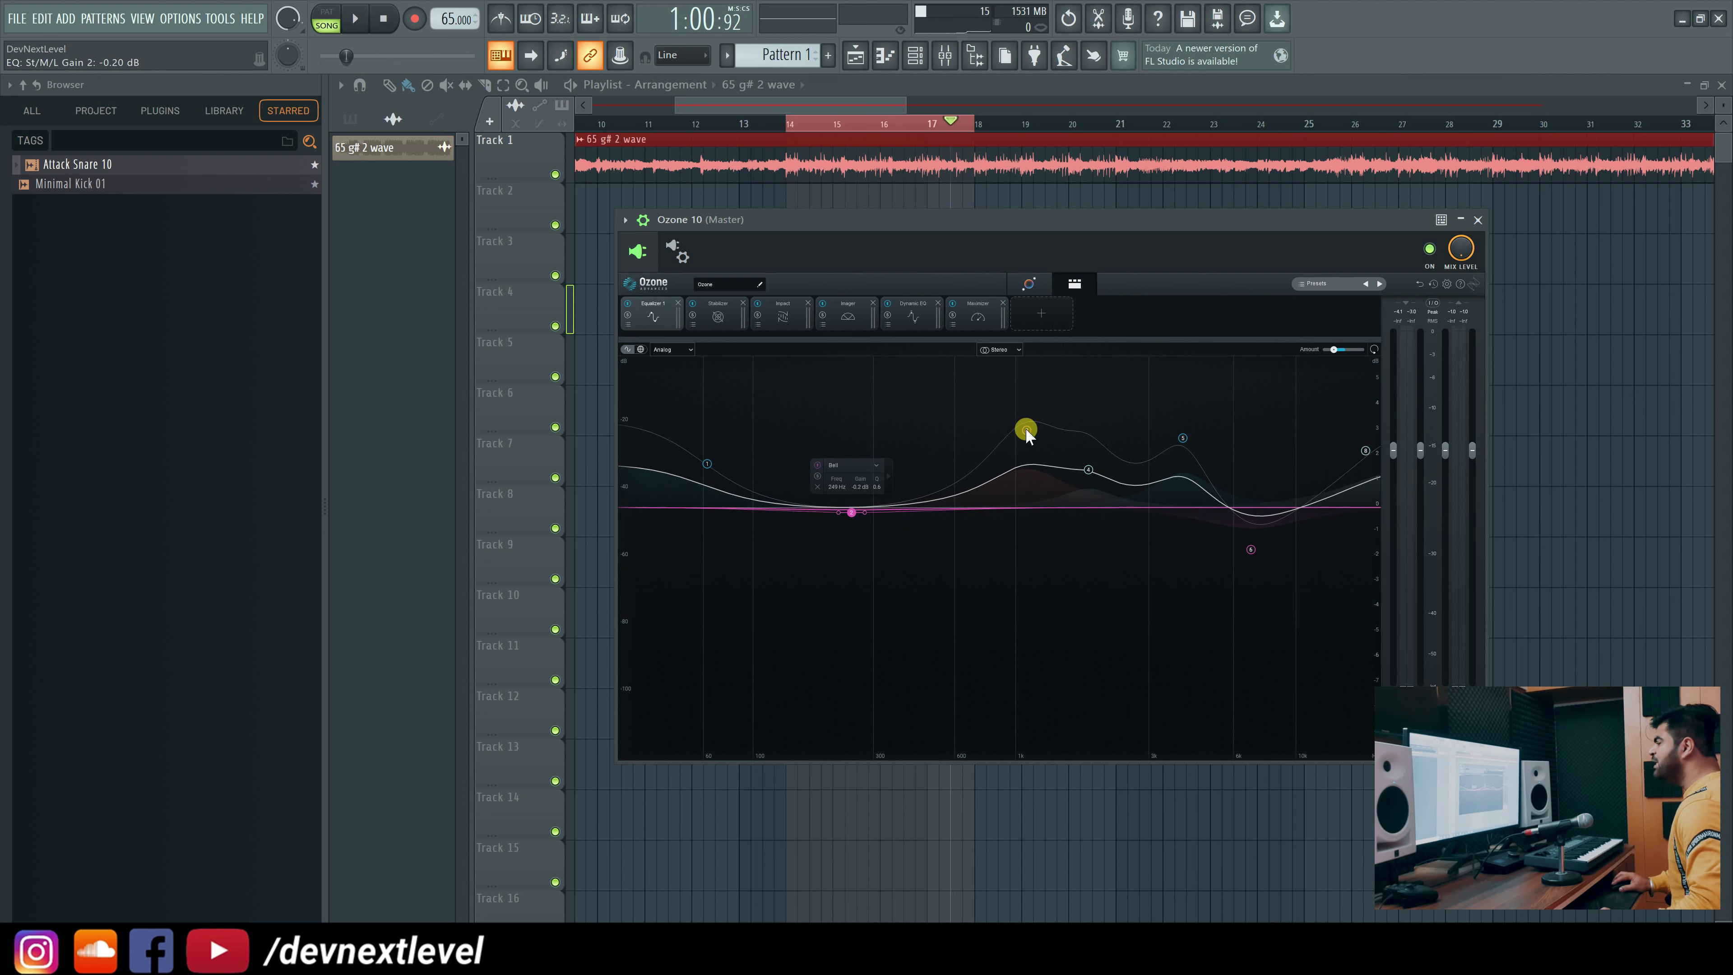
Reduce equalizer band 3 to about 0.59 dB and band 5 to about 0.42 dB, lower band 4, and flatten band 6.
{"action": "left_click_drag", "start_coordinate": [1027, 432], "coordinate": [1032, 493]}
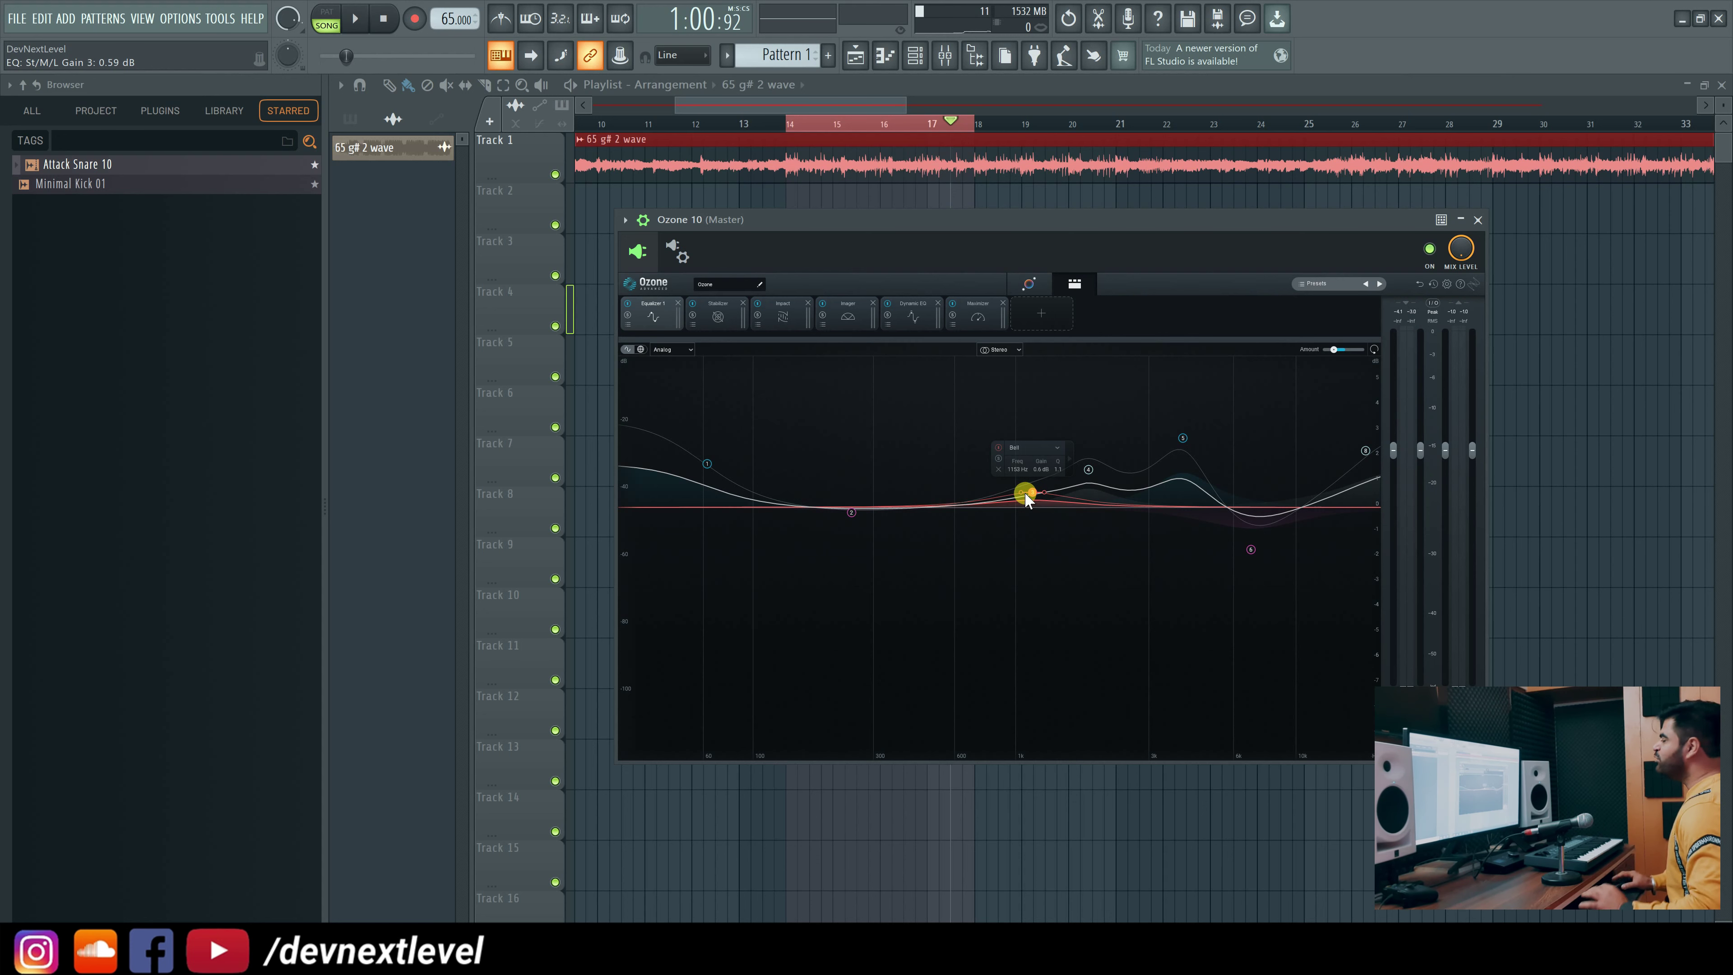
{"action": "left_click_drag", "start_coordinate": [1088, 468], "coordinate": [1089, 492]}
{"action": "left_click_drag", "start_coordinate": [1182, 442], "coordinate": [1183, 493]}
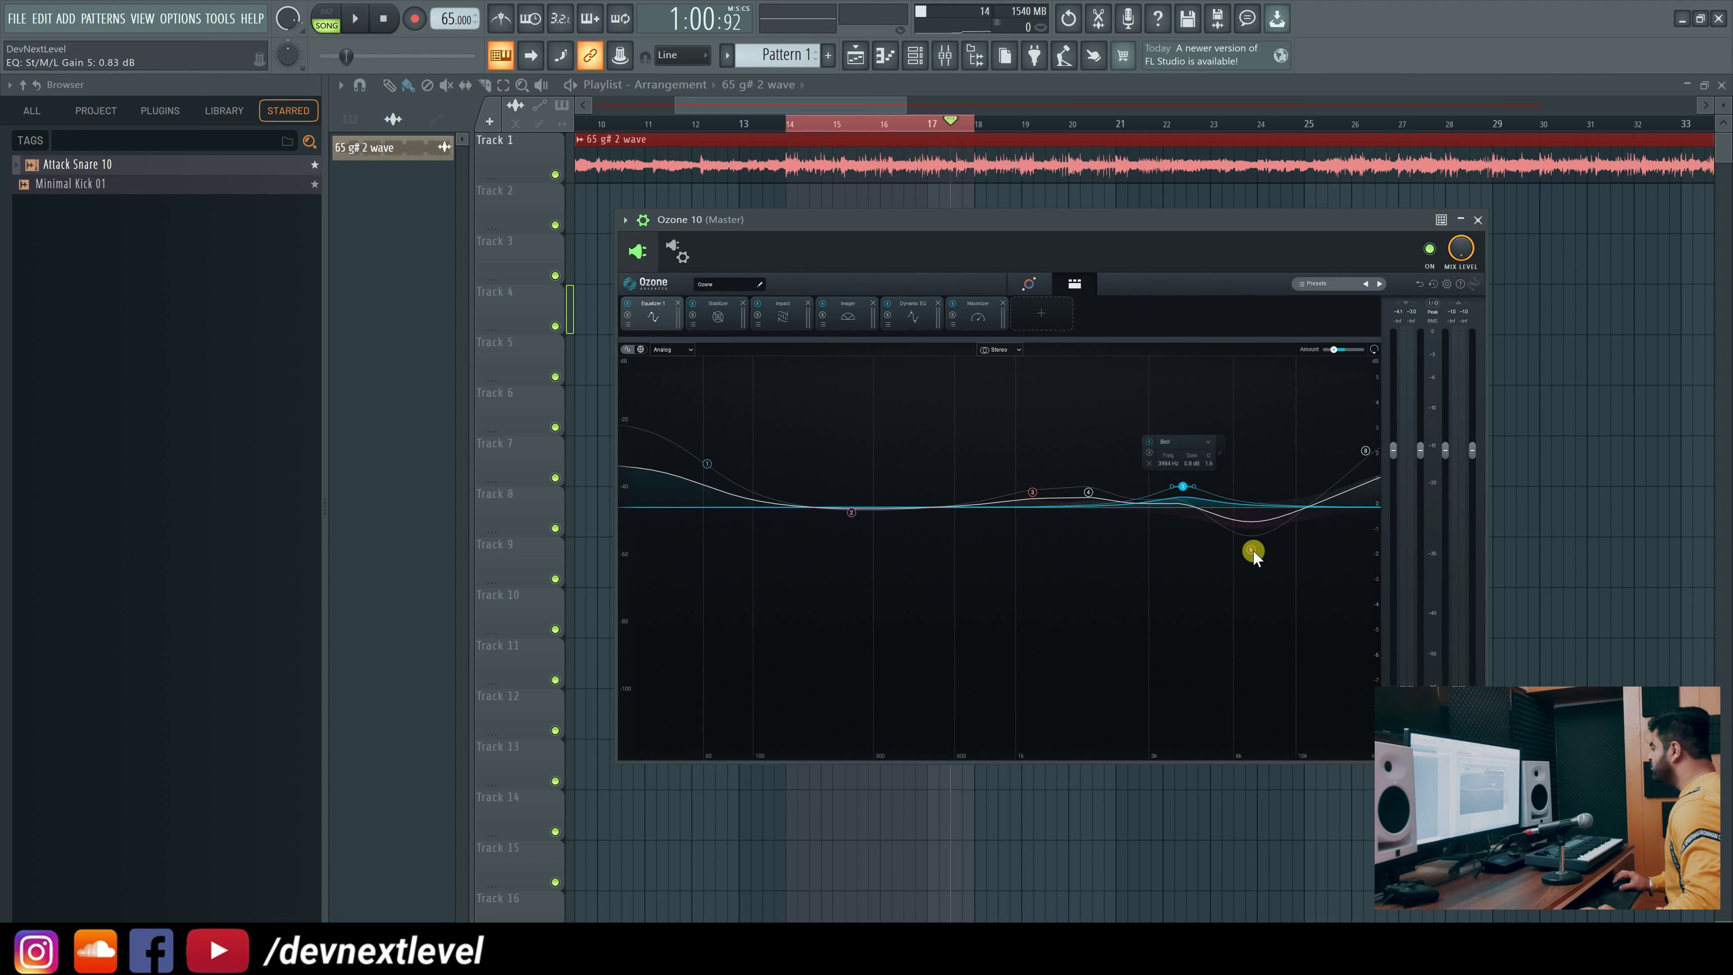
{"action": "left_click_drag", "start_coordinate": [1254, 551], "coordinate": [1180, 496]}
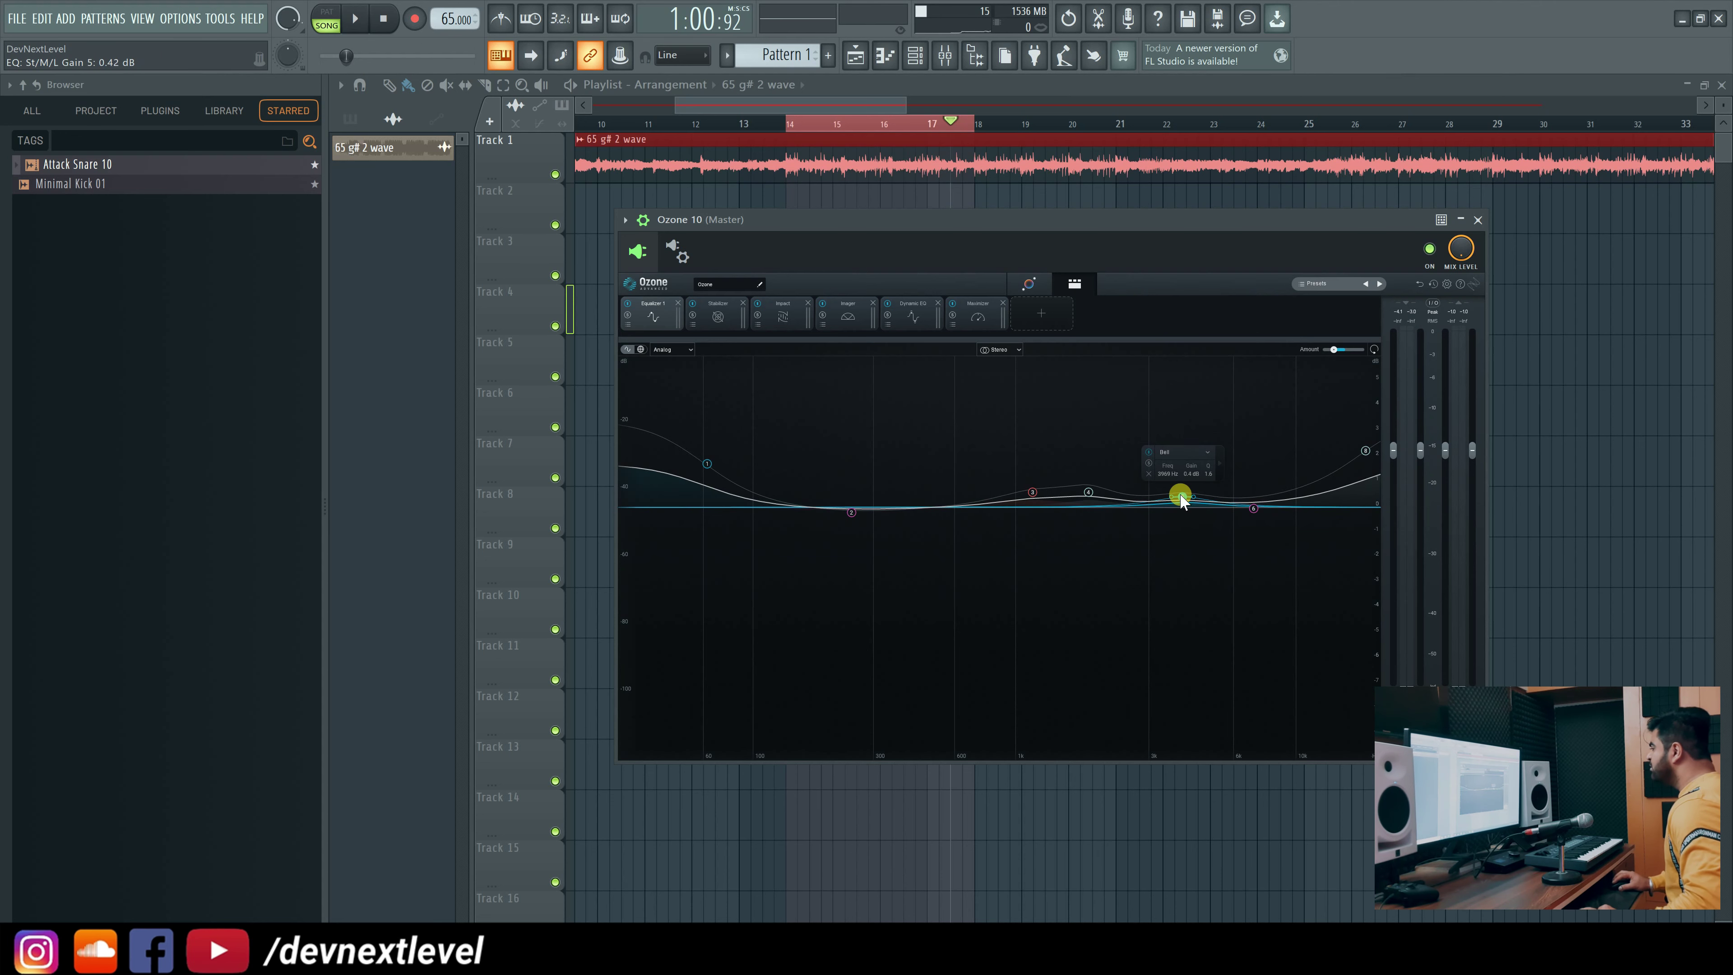
While the song plays, set equalizer band 3 to about 0.39 dB and band 4 to about 0.34 dB, and lower the low shelf near 62 Hz.
{"action": "key", "text": "space"}
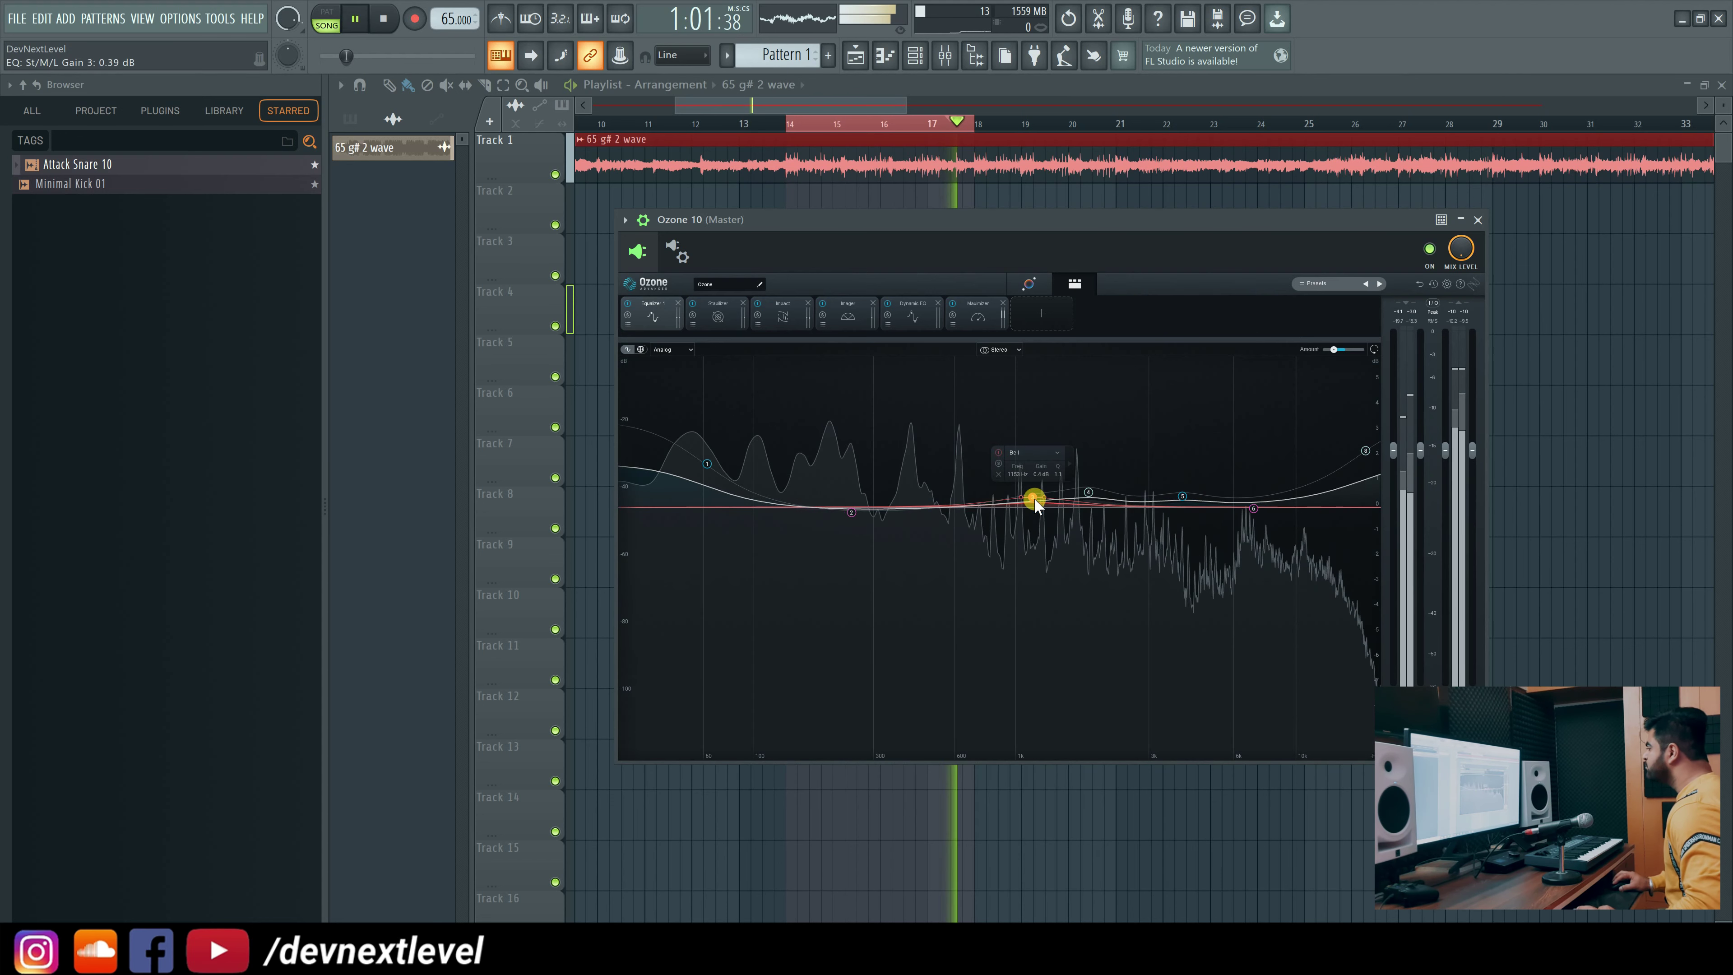
{"action": "left_click_drag", "start_coordinate": [1089, 493], "coordinate": [1089, 498]}
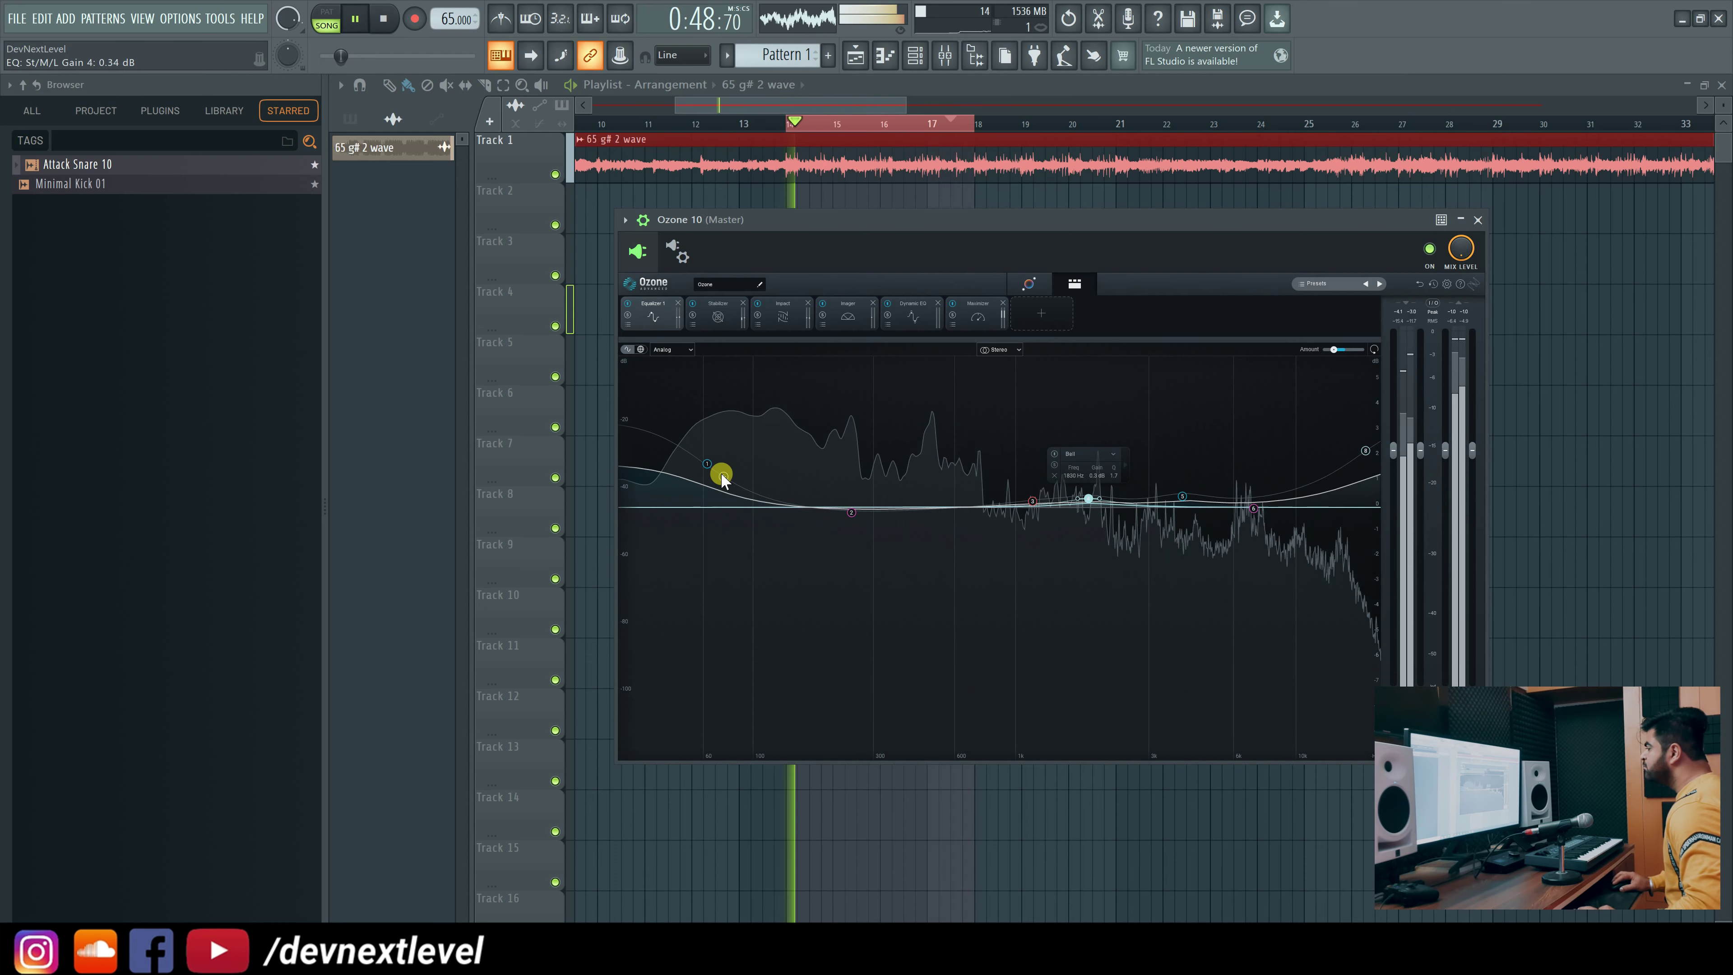
{"action": "left_click_drag", "start_coordinate": [707, 464], "coordinate": [705, 482]}
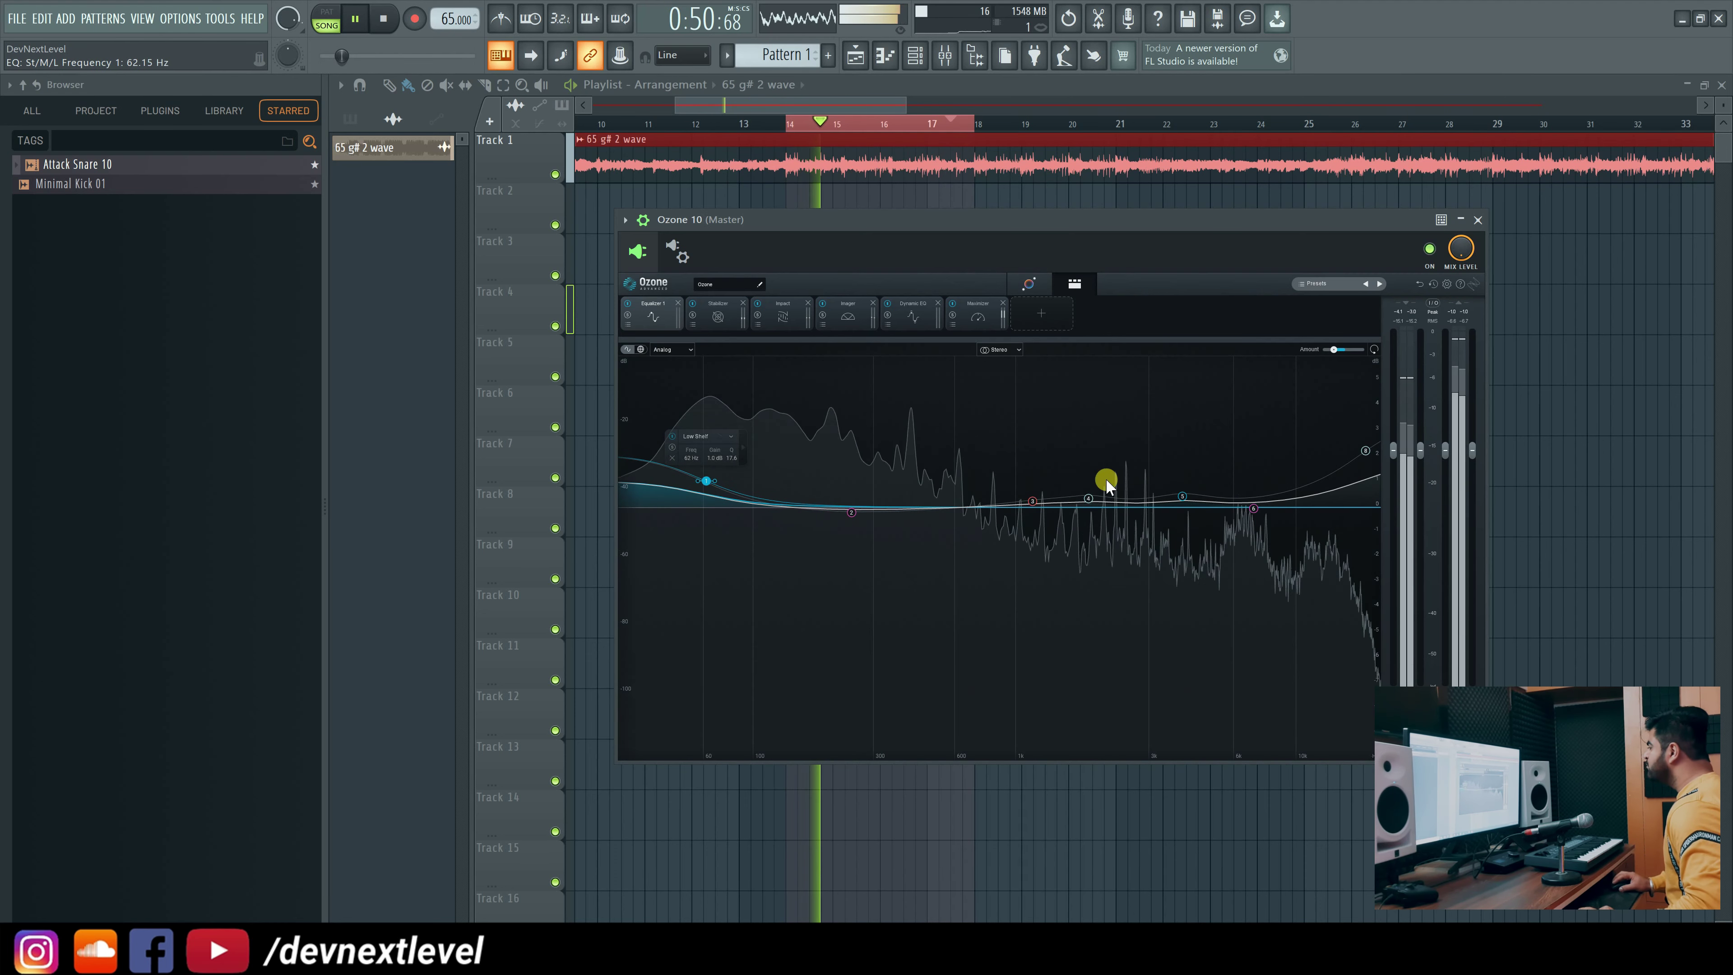
Raise equalizer band 5, move band 6 to about 7.7 kHz with a slight boost, and lift the high shelf near 17.5 kHz.
{"action": "left_click_drag", "start_coordinate": [1184, 500], "coordinate": [1261, 496]}
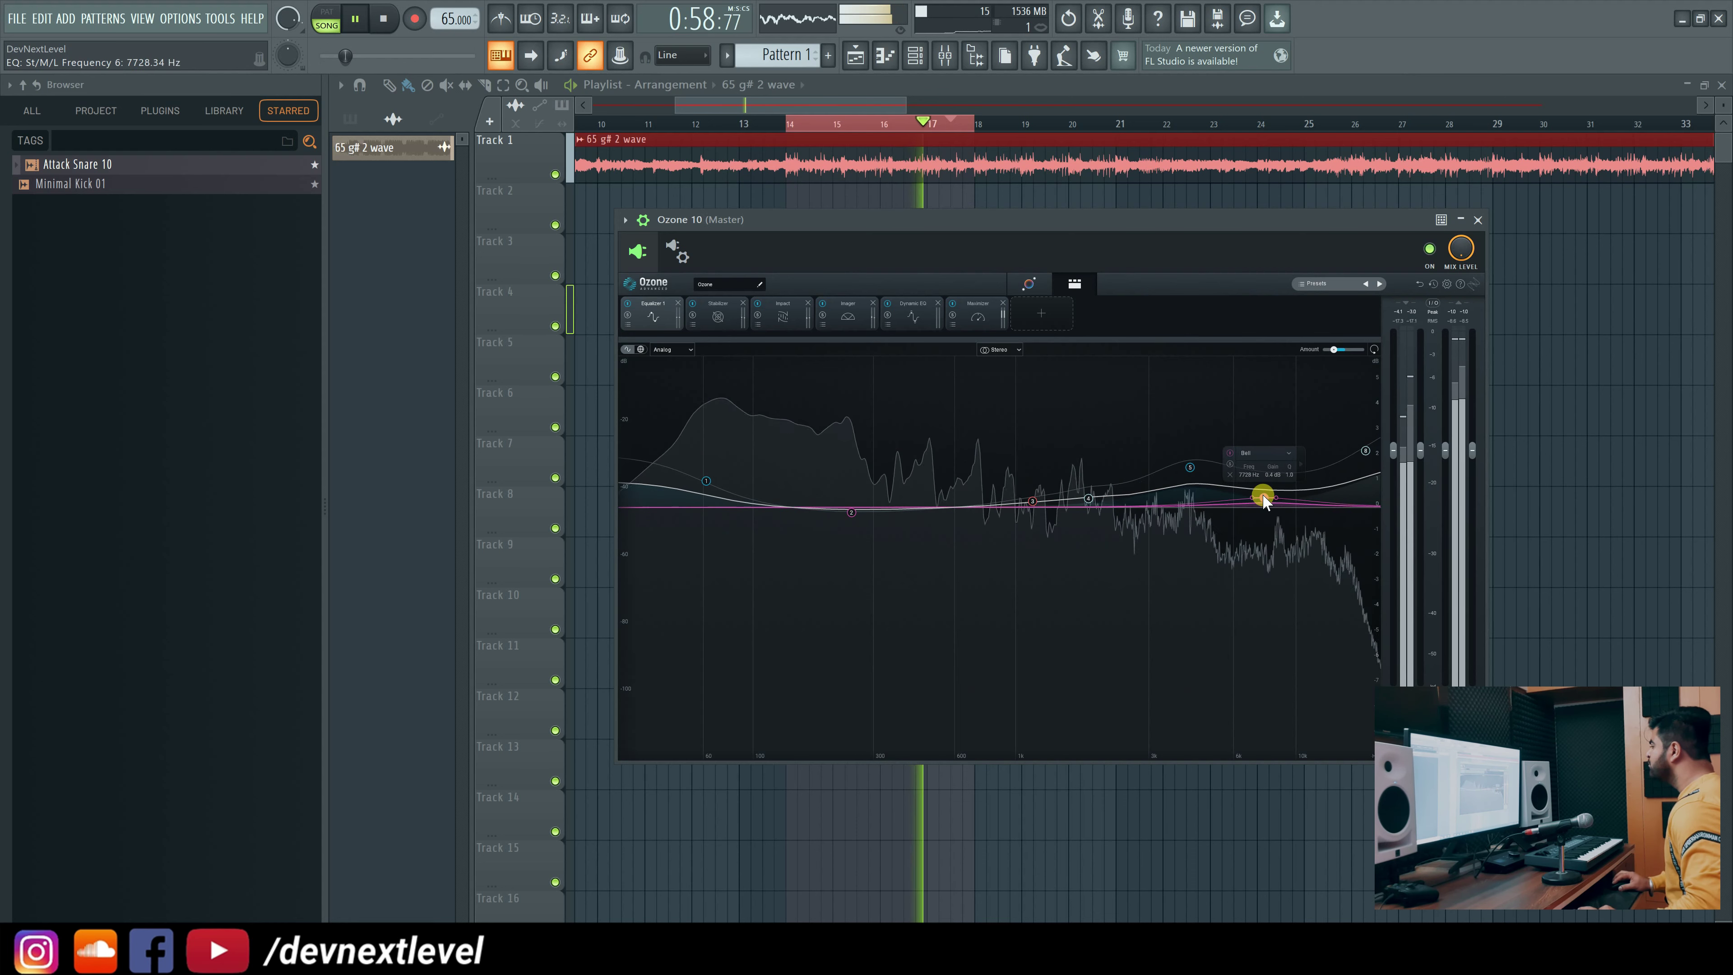
{"action": "left_click_drag", "start_coordinate": [1365, 451], "coordinate": [1363, 436]}
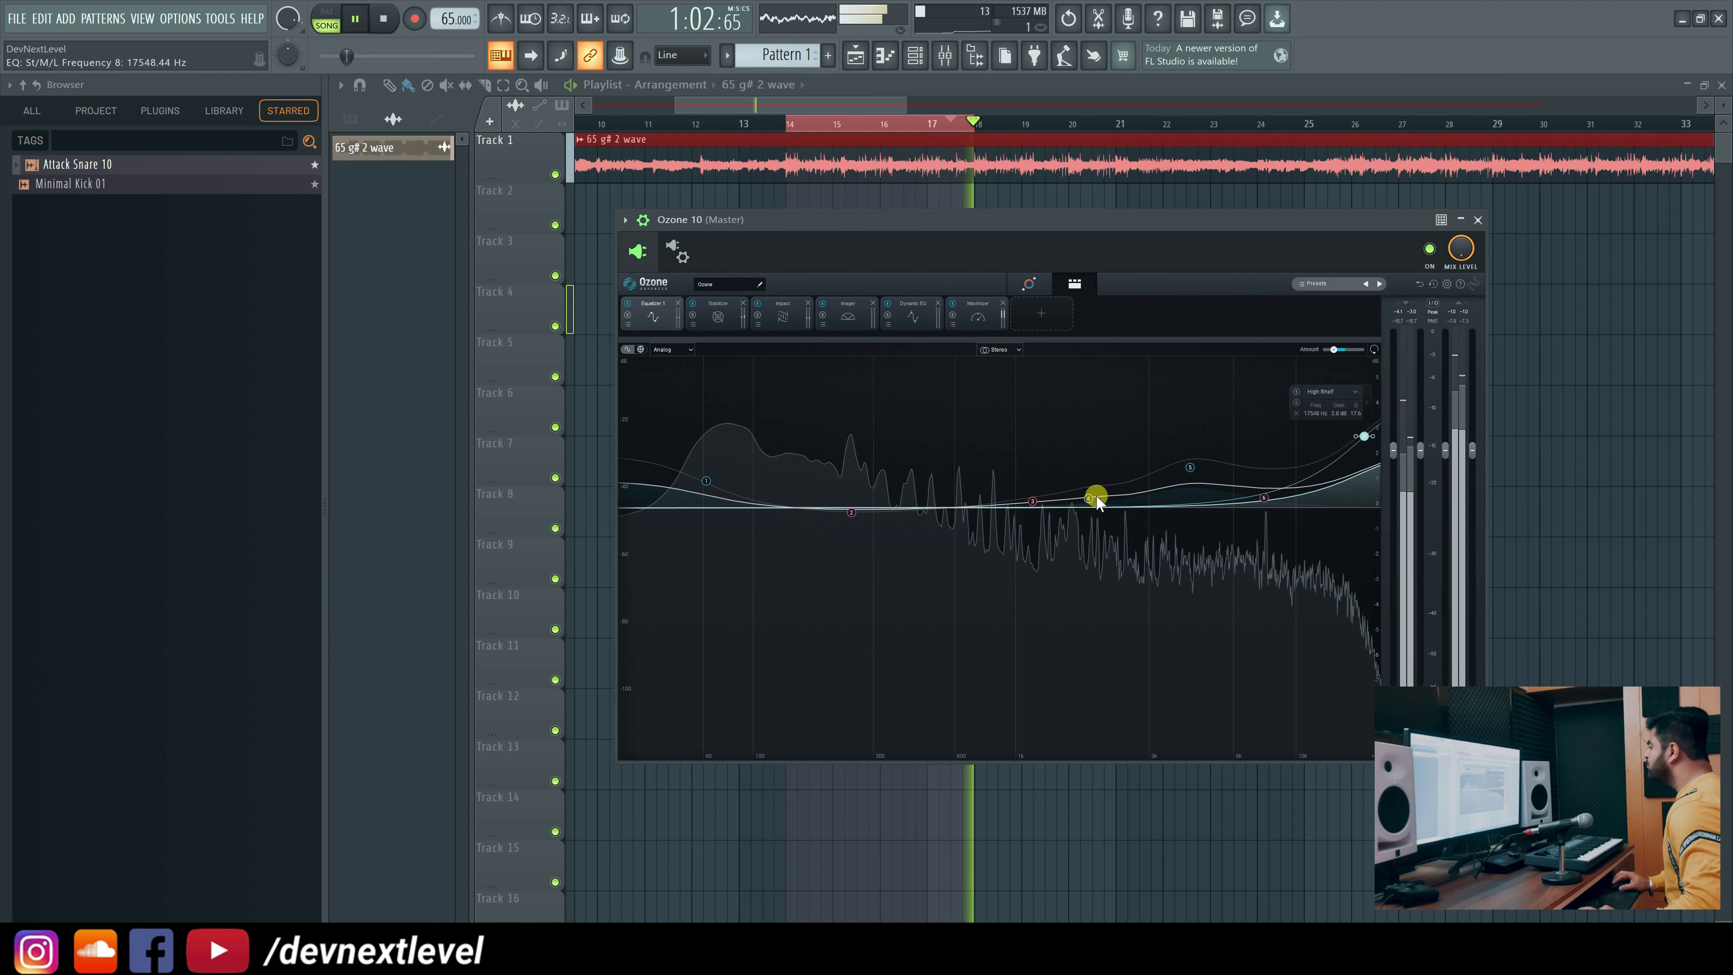
Move equalizer band 4 to about 2084 Hz with about 0.64 dB of gain, and stop playback.
{"action": "left_click_drag", "start_coordinate": [1088, 498], "coordinate": [1106, 494]}
{"action": "scroll", "coordinate": [1096, 499], "scroll_direction": "up", "scroll_amount": 1}
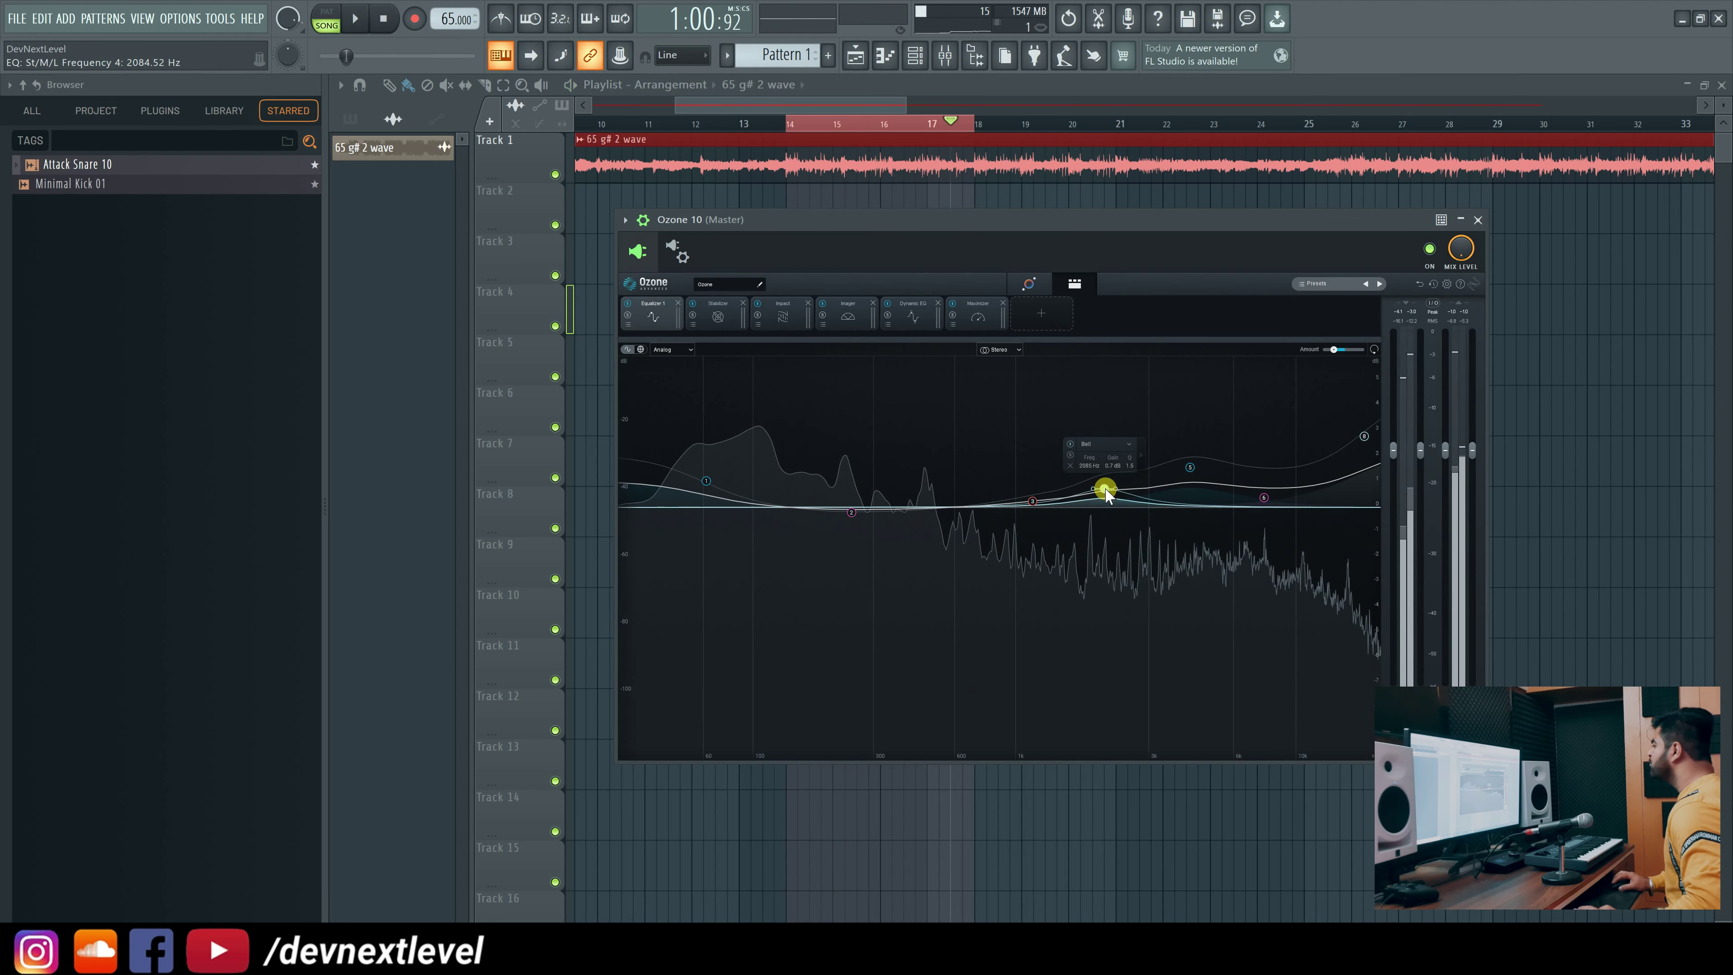
{"action": "key", "text": "space"}
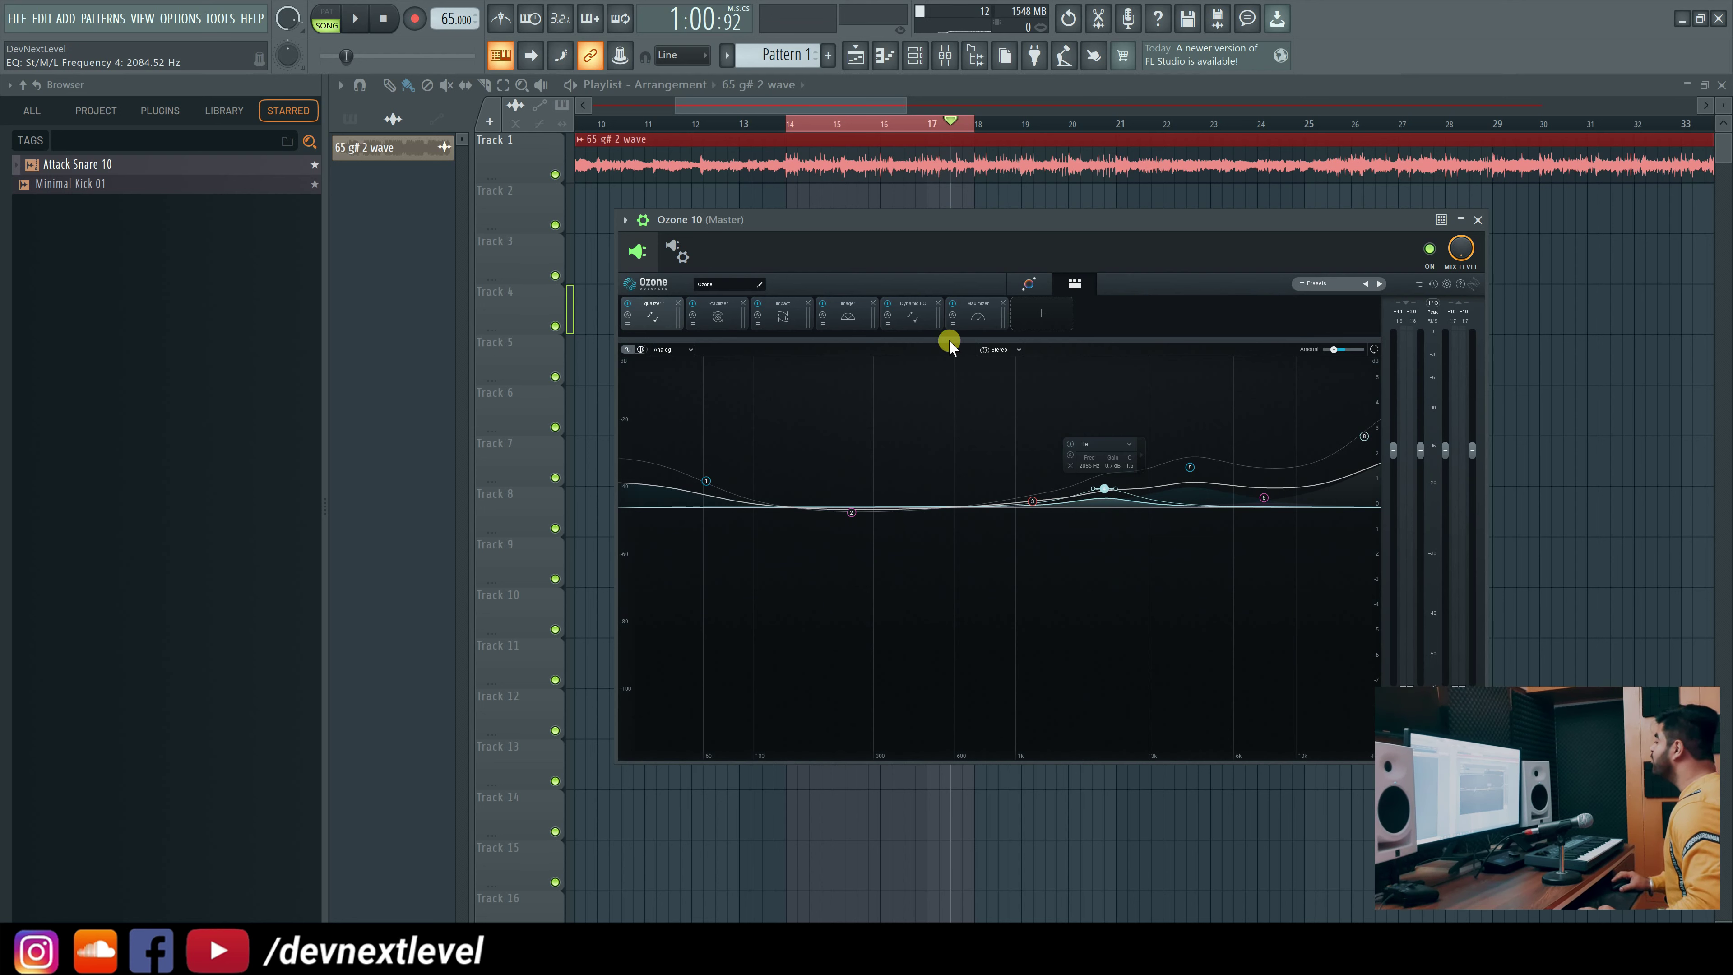
{"action": "left_click", "coordinate": [1105, 491]}
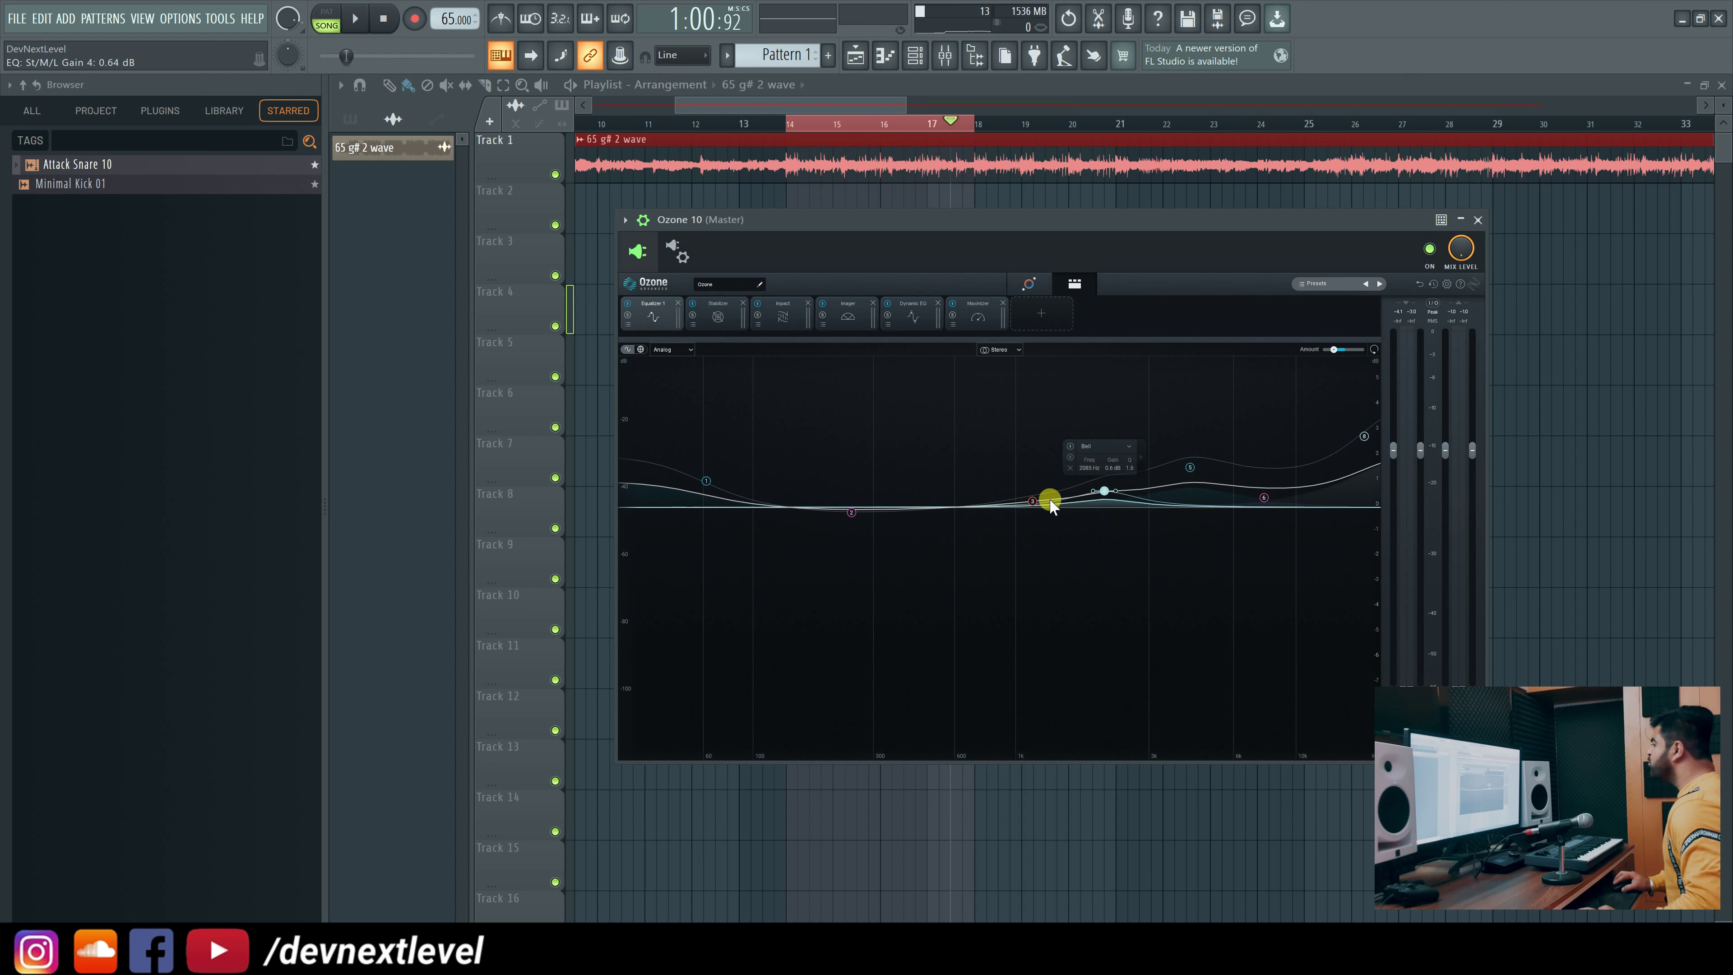
Open the Stabilizer module, lower its Amount to about 33% while auditioning the song, and switch it to Cut mode.
{"action": "left_click", "coordinate": [1188, 471]}
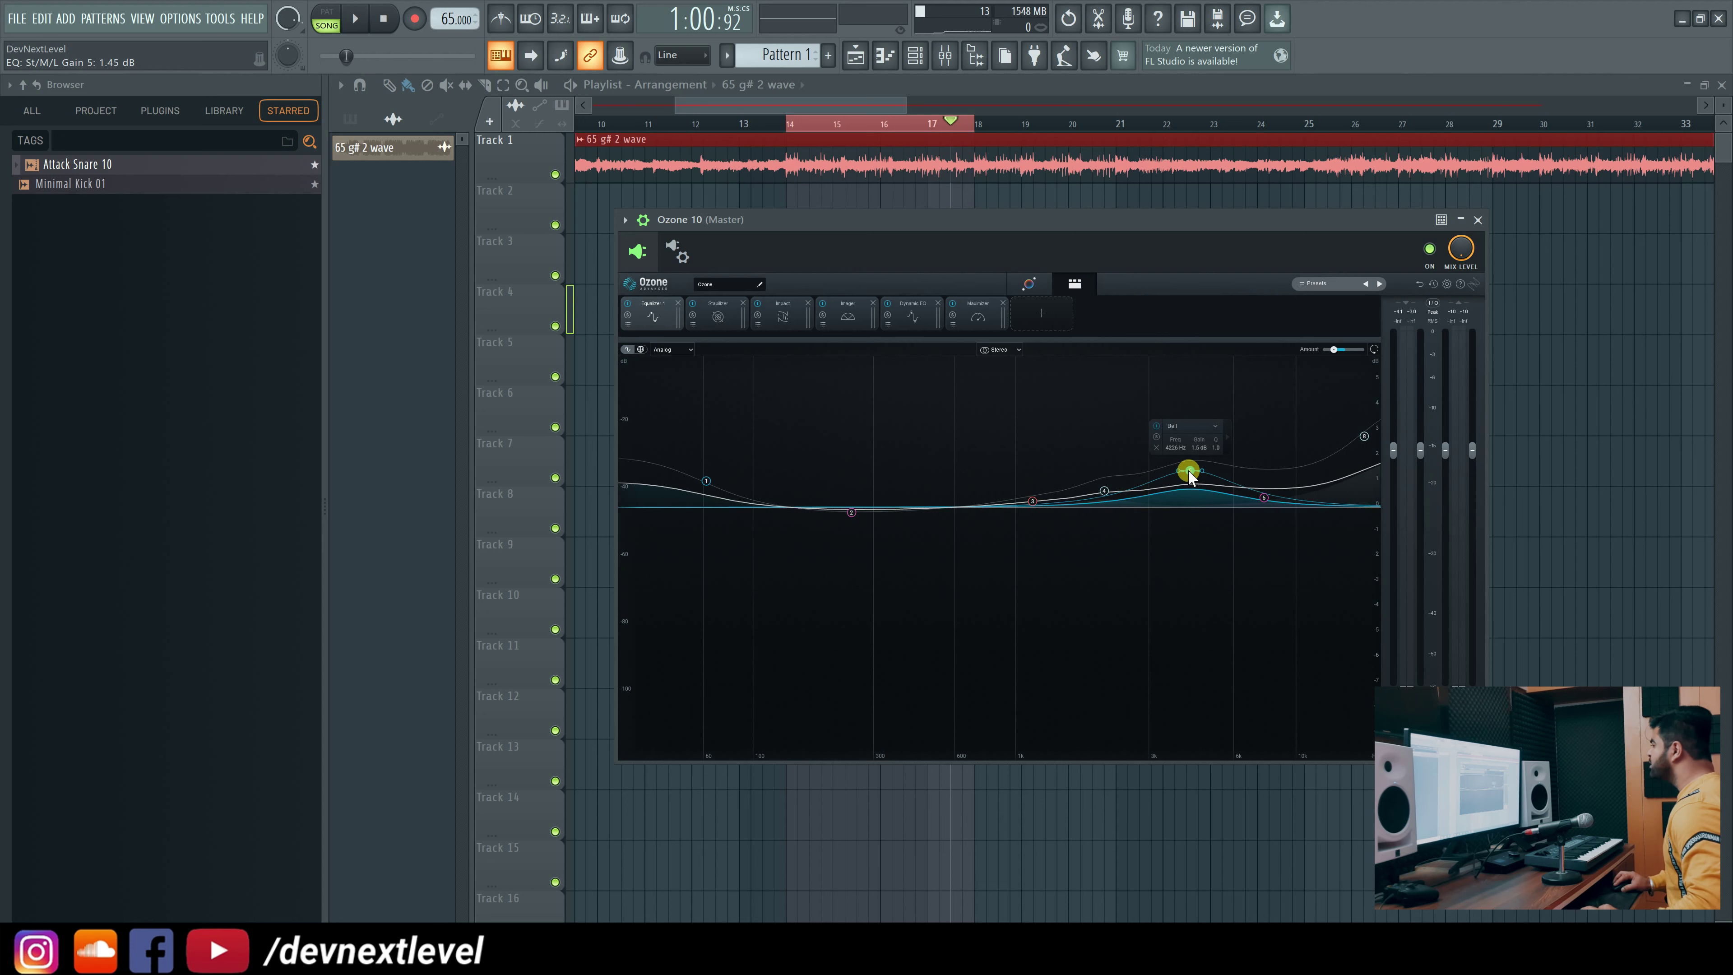
{"action": "left_click", "coordinate": [718, 318]}
{"action": "key", "text": "space"}
{"action": "key", "text": "space"}
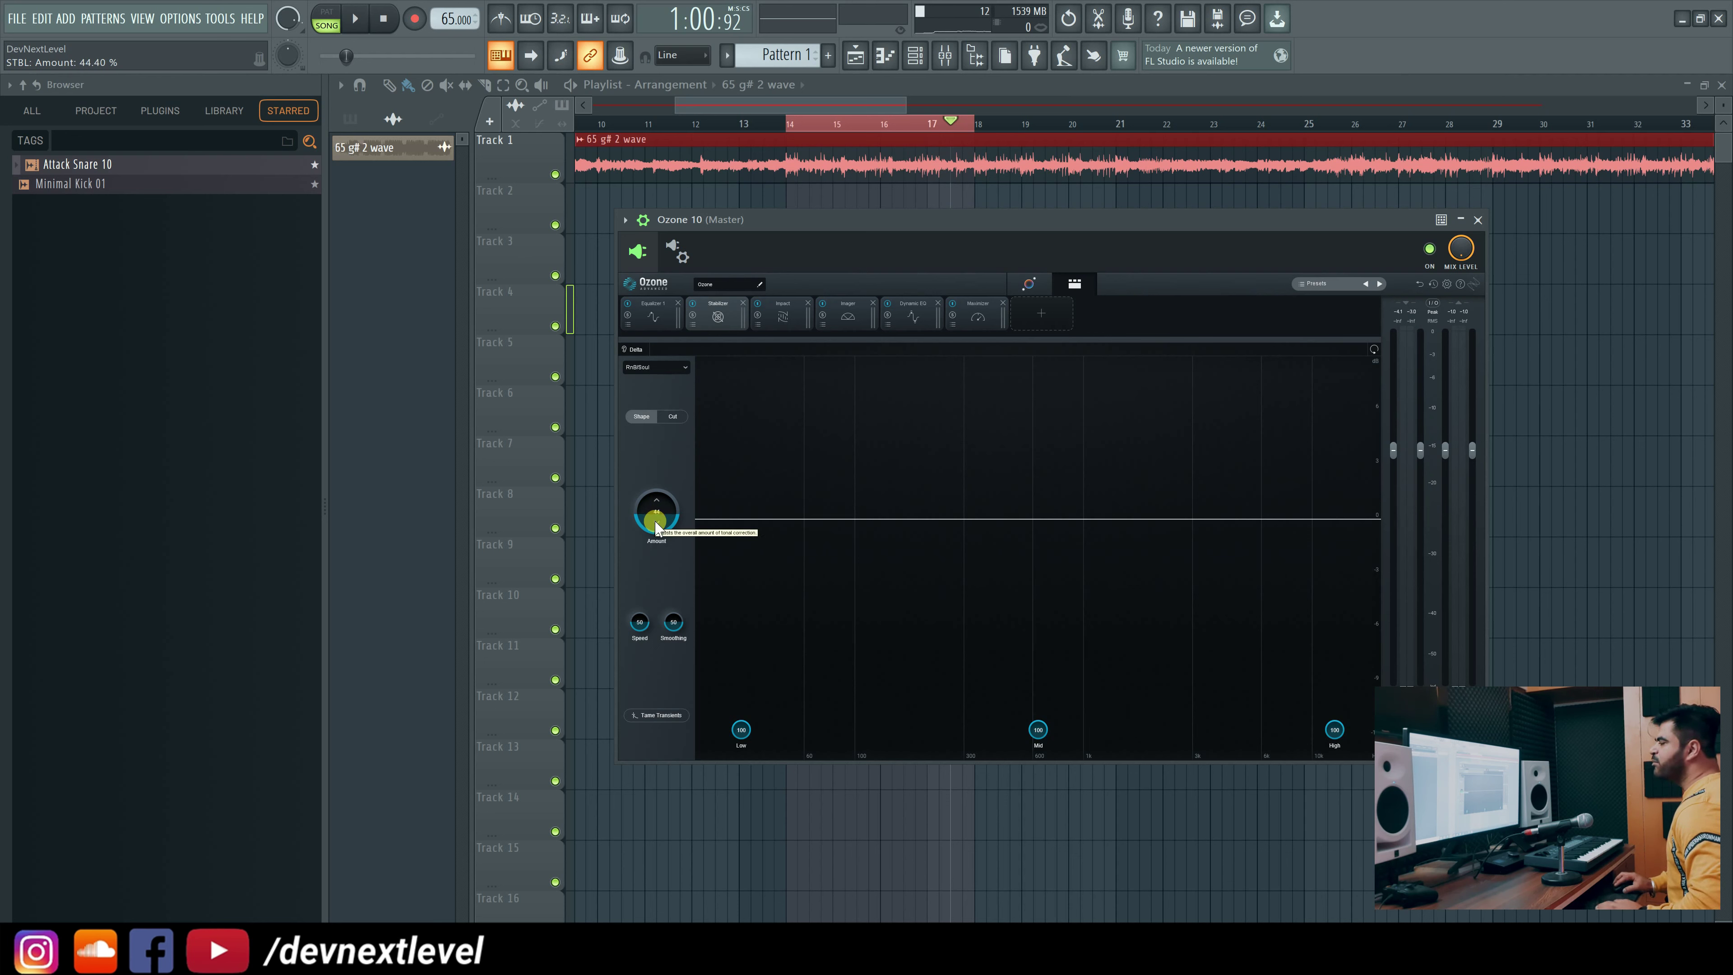
{"action": "key", "text": "space"}
{"action": "mouse_move", "coordinate": [656, 522]}
{"action": "left_mouse_down"}
{"action": "mouse_move", "coordinate": [652, 454]}
{"action": "mouse_move", "coordinate": [661, 560]}
{"action": "mouse_move", "coordinate": [661, 538]}
{"action": "left_mouse_up"}
{"action": "key", "text": "space"}
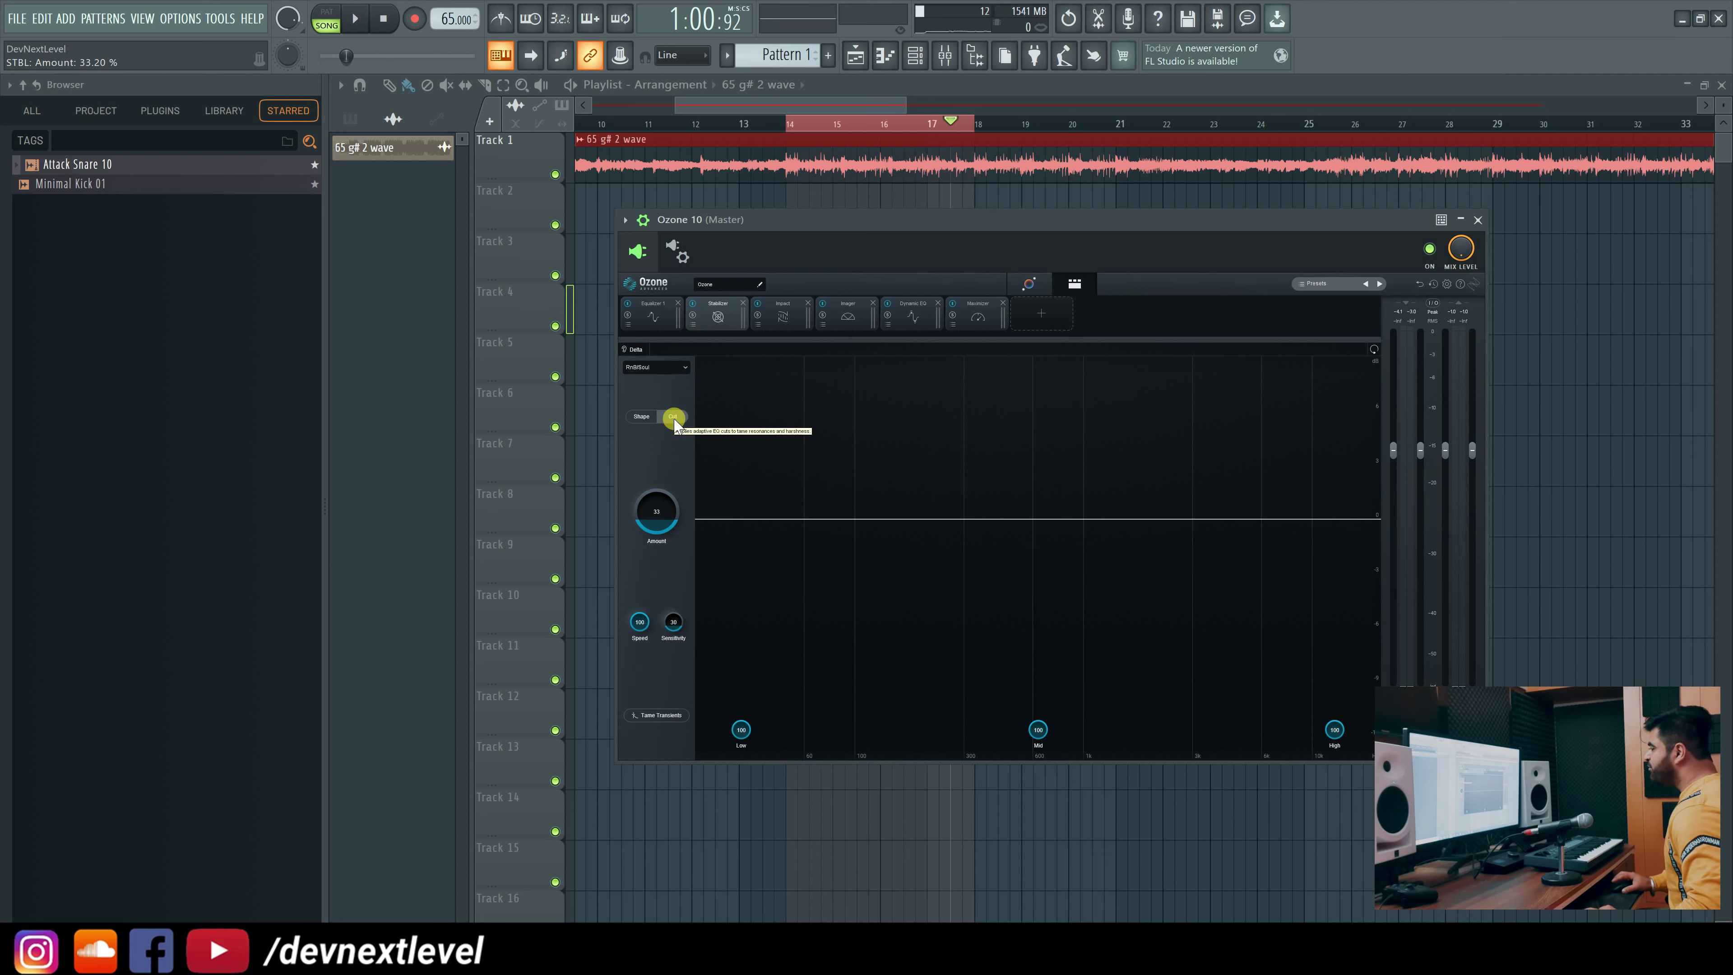
While auditioning the song, set the Stabilizer's Sensitivity to about 50 and its Amount to about 36%, and stop playback.
{"action": "key", "text": "space"}
{"action": "scroll", "coordinate": [656, 511], "scroll_direction": "up", "scroll_amount": 3}
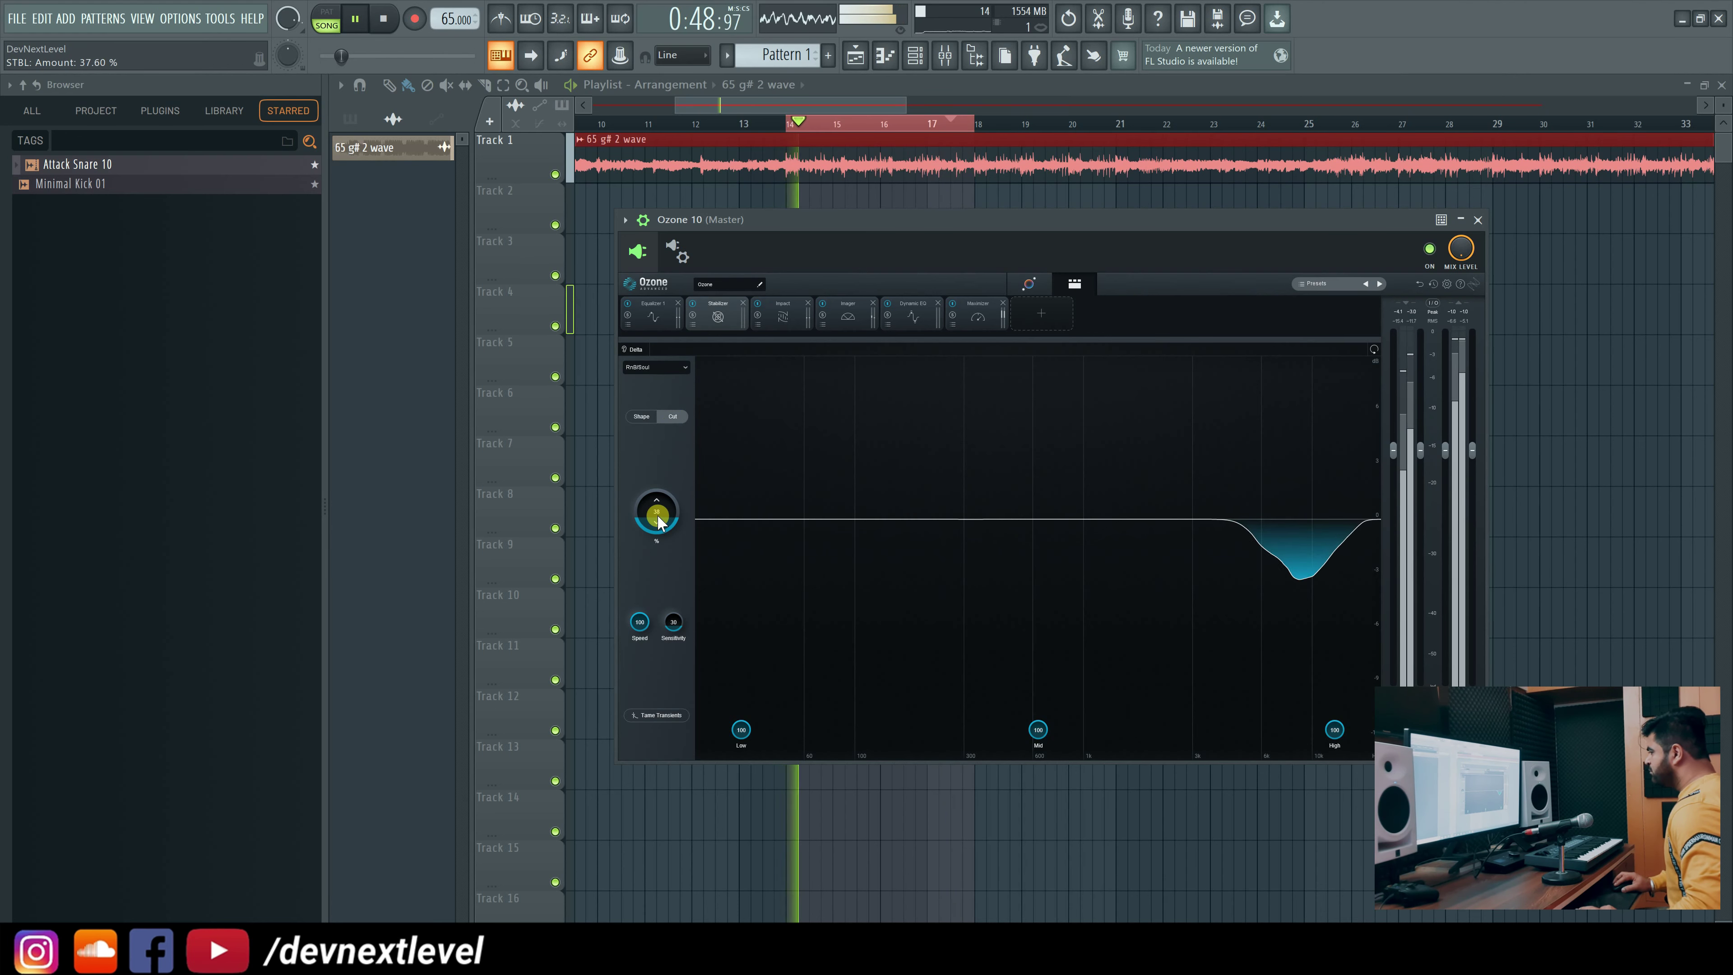
{"action": "scroll", "coordinate": [659, 523], "scroll_direction": "down", "scroll_amount": 1}
{"action": "scroll", "coordinate": [657, 519], "scroll_direction": "down", "scroll_amount": 3}
{"action": "scroll", "coordinate": [672, 622], "scroll_direction": "up", "scroll_amount": 2}
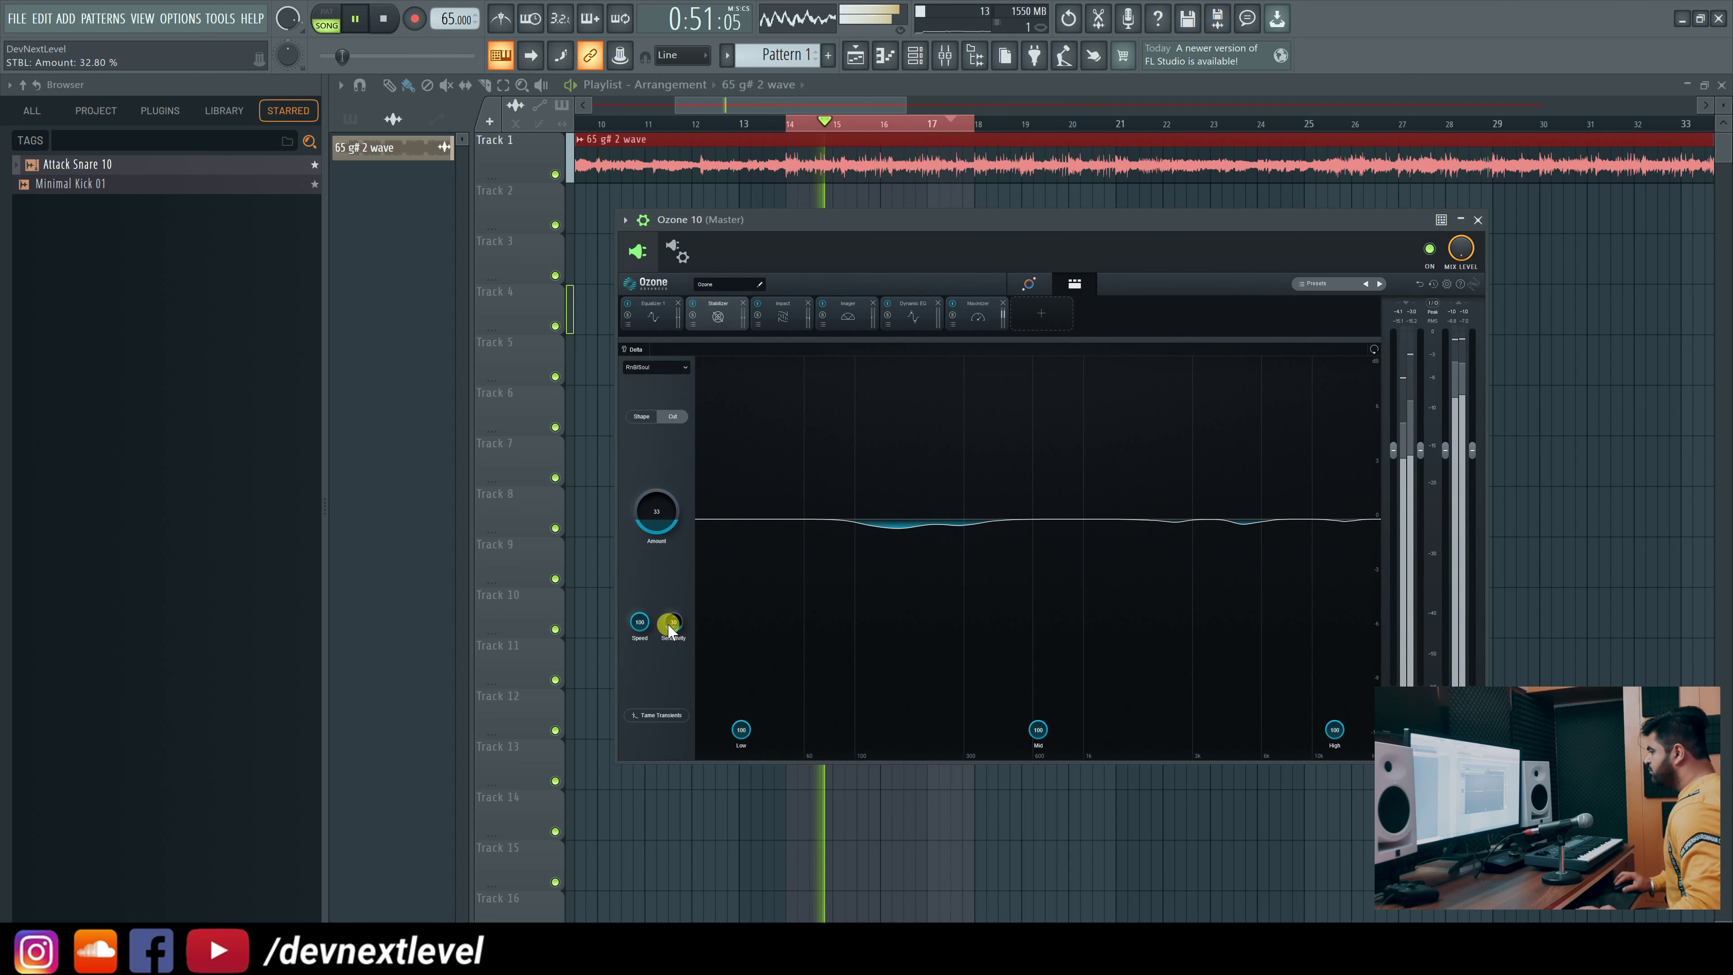
{"action": "key", "text": "space"}
{"action": "scroll", "coordinate": [672, 622], "scroll_direction": "up", "scroll_amount": 6}
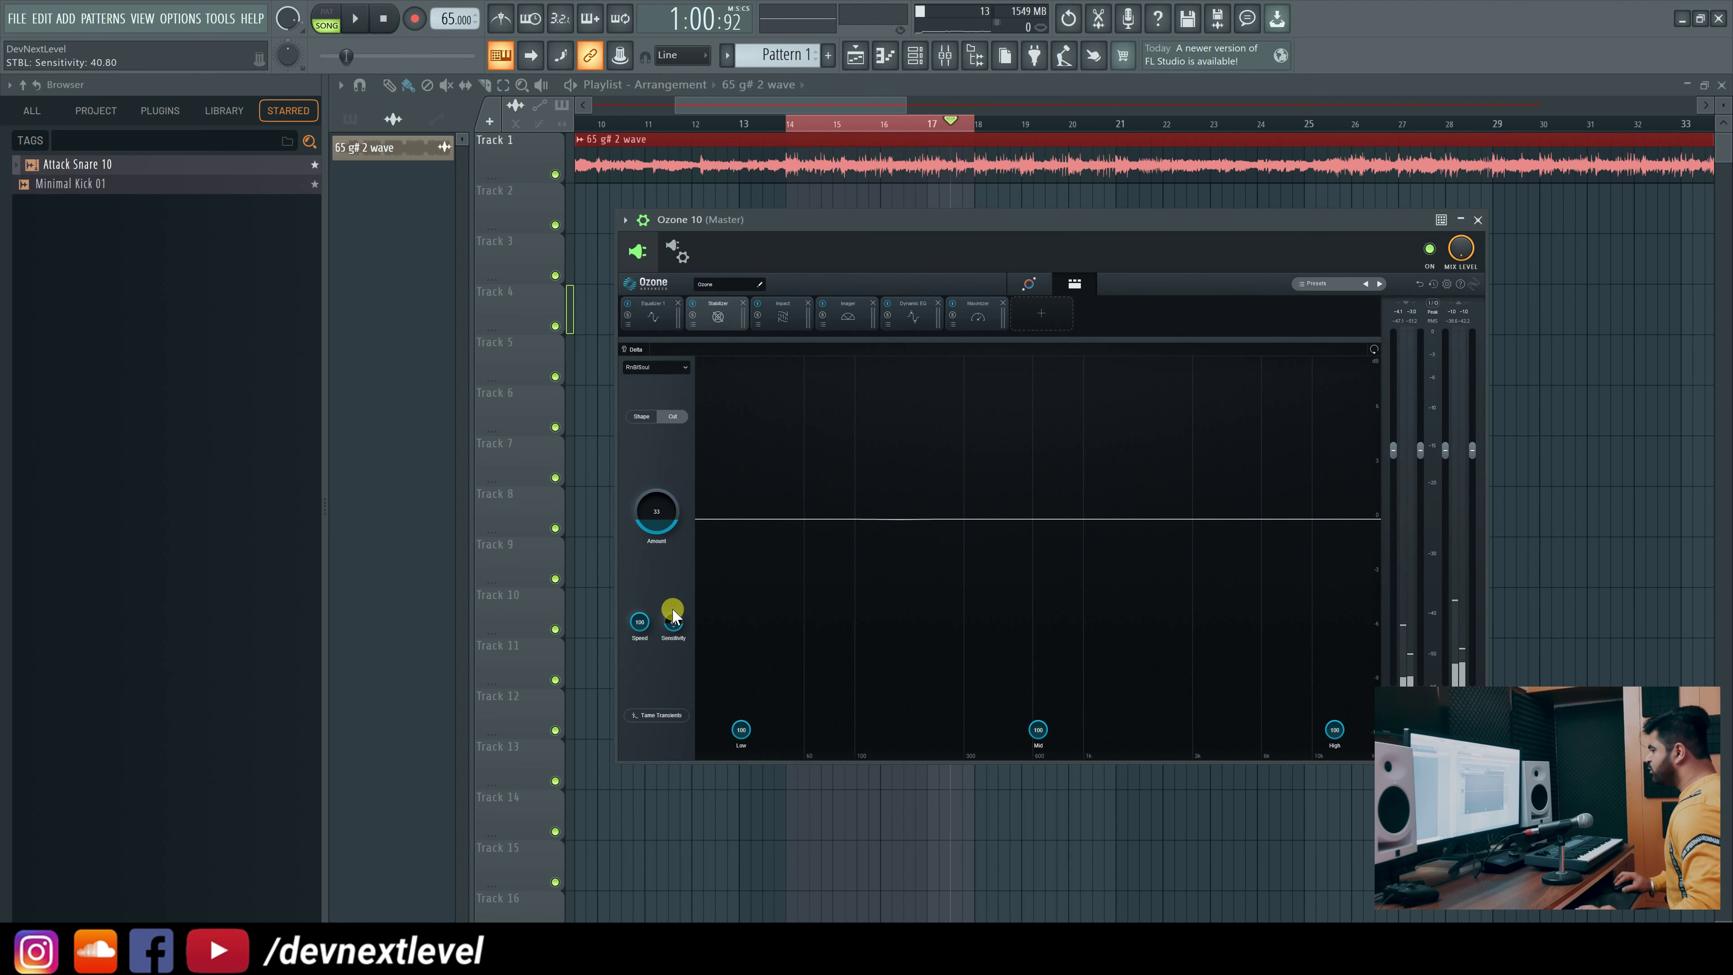
{"action": "scroll", "coordinate": [672, 614], "scroll_direction": "up", "scroll_amount": 4}
{"action": "key", "text": "space"}
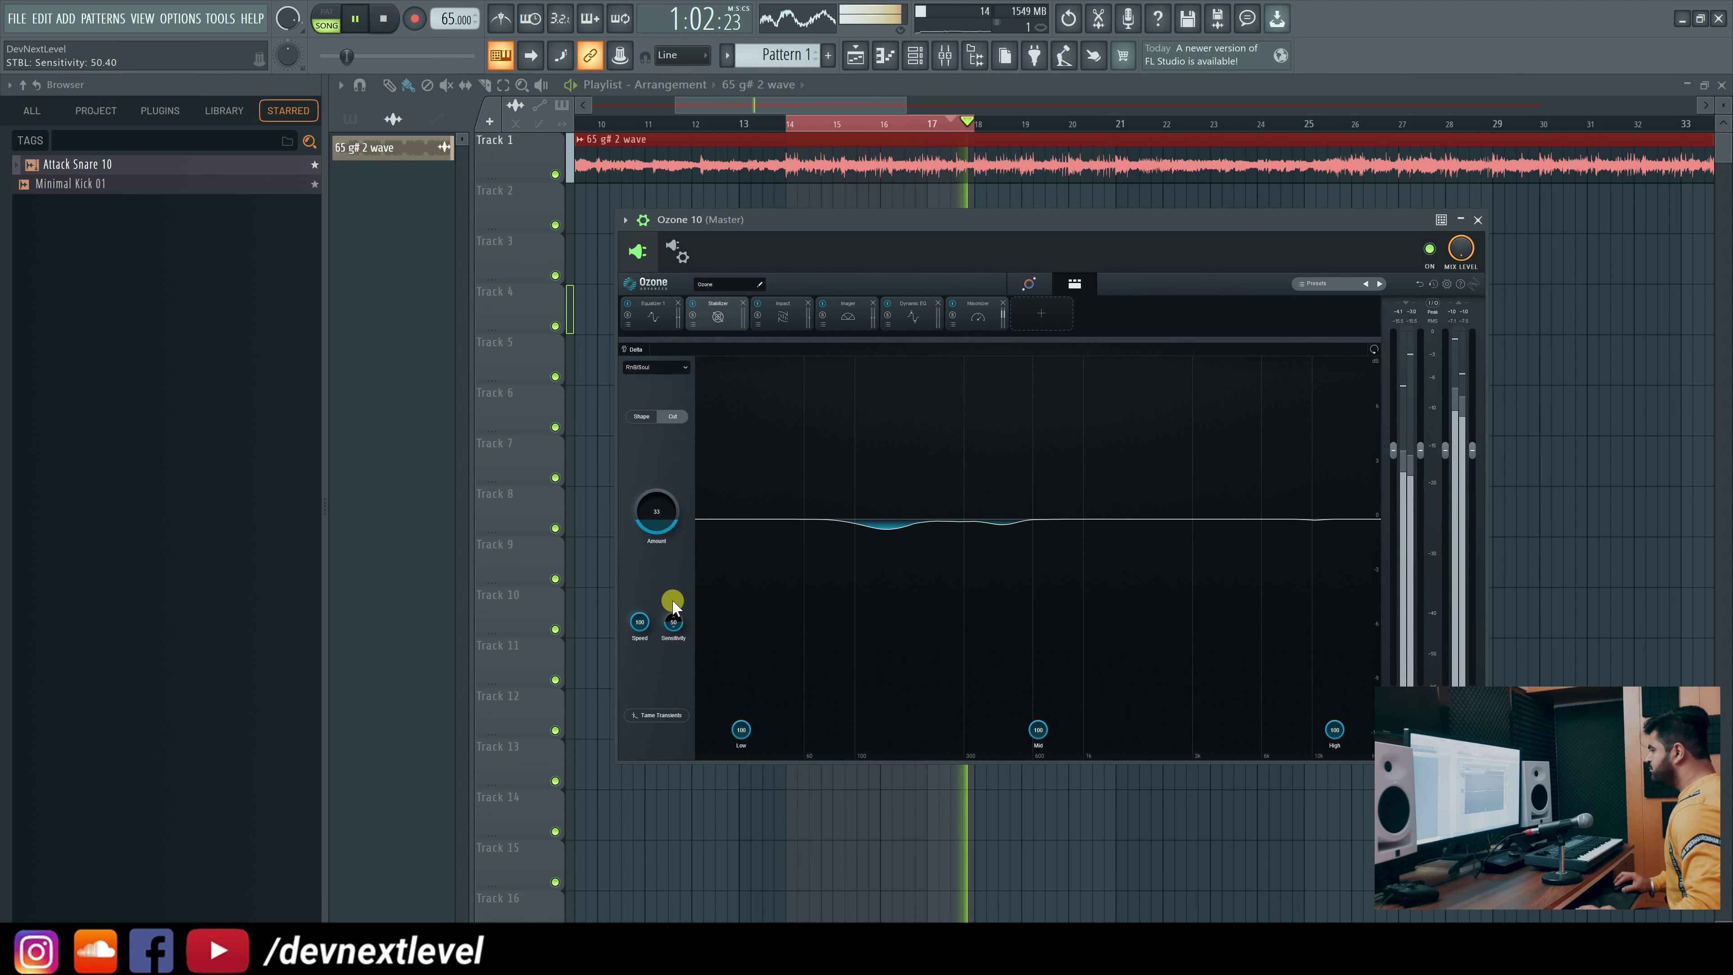
{"action": "scroll", "coordinate": [661, 517], "scroll_direction": "up", "scroll_amount": 3}
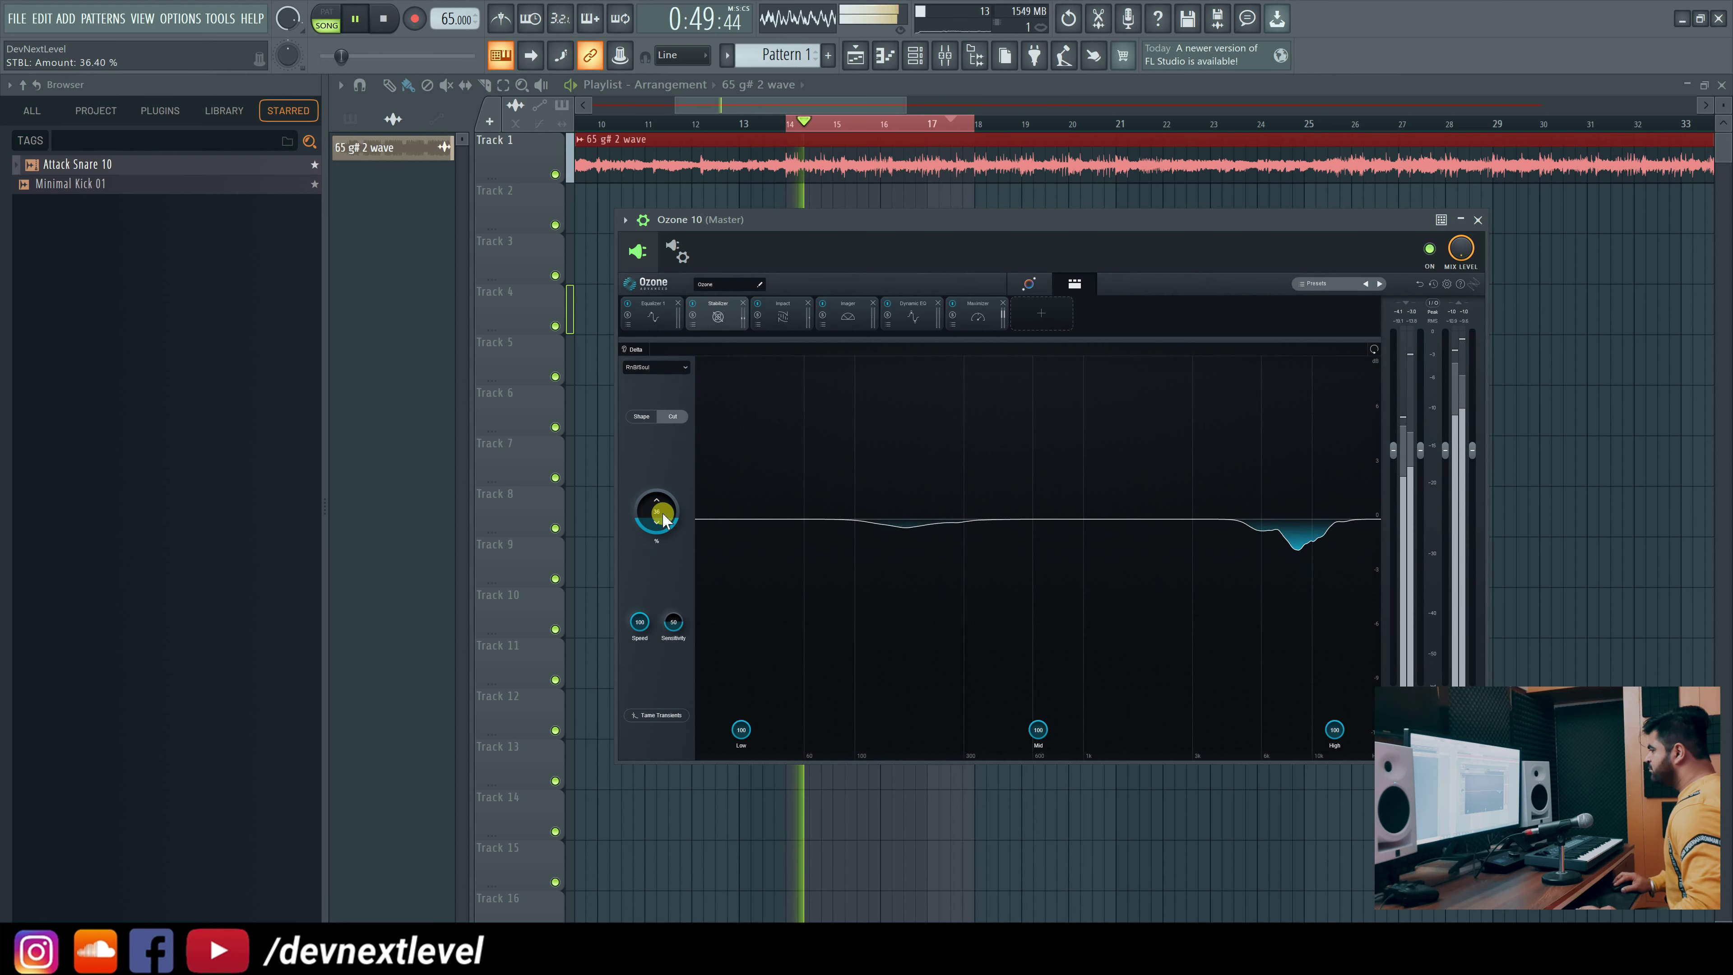
{"action": "key", "text": "space"}
In the Impact module, solo band 1, set its amount to about -6 while the song plays, and stop playback.
{"action": "left_click", "coordinate": [771, 311]}
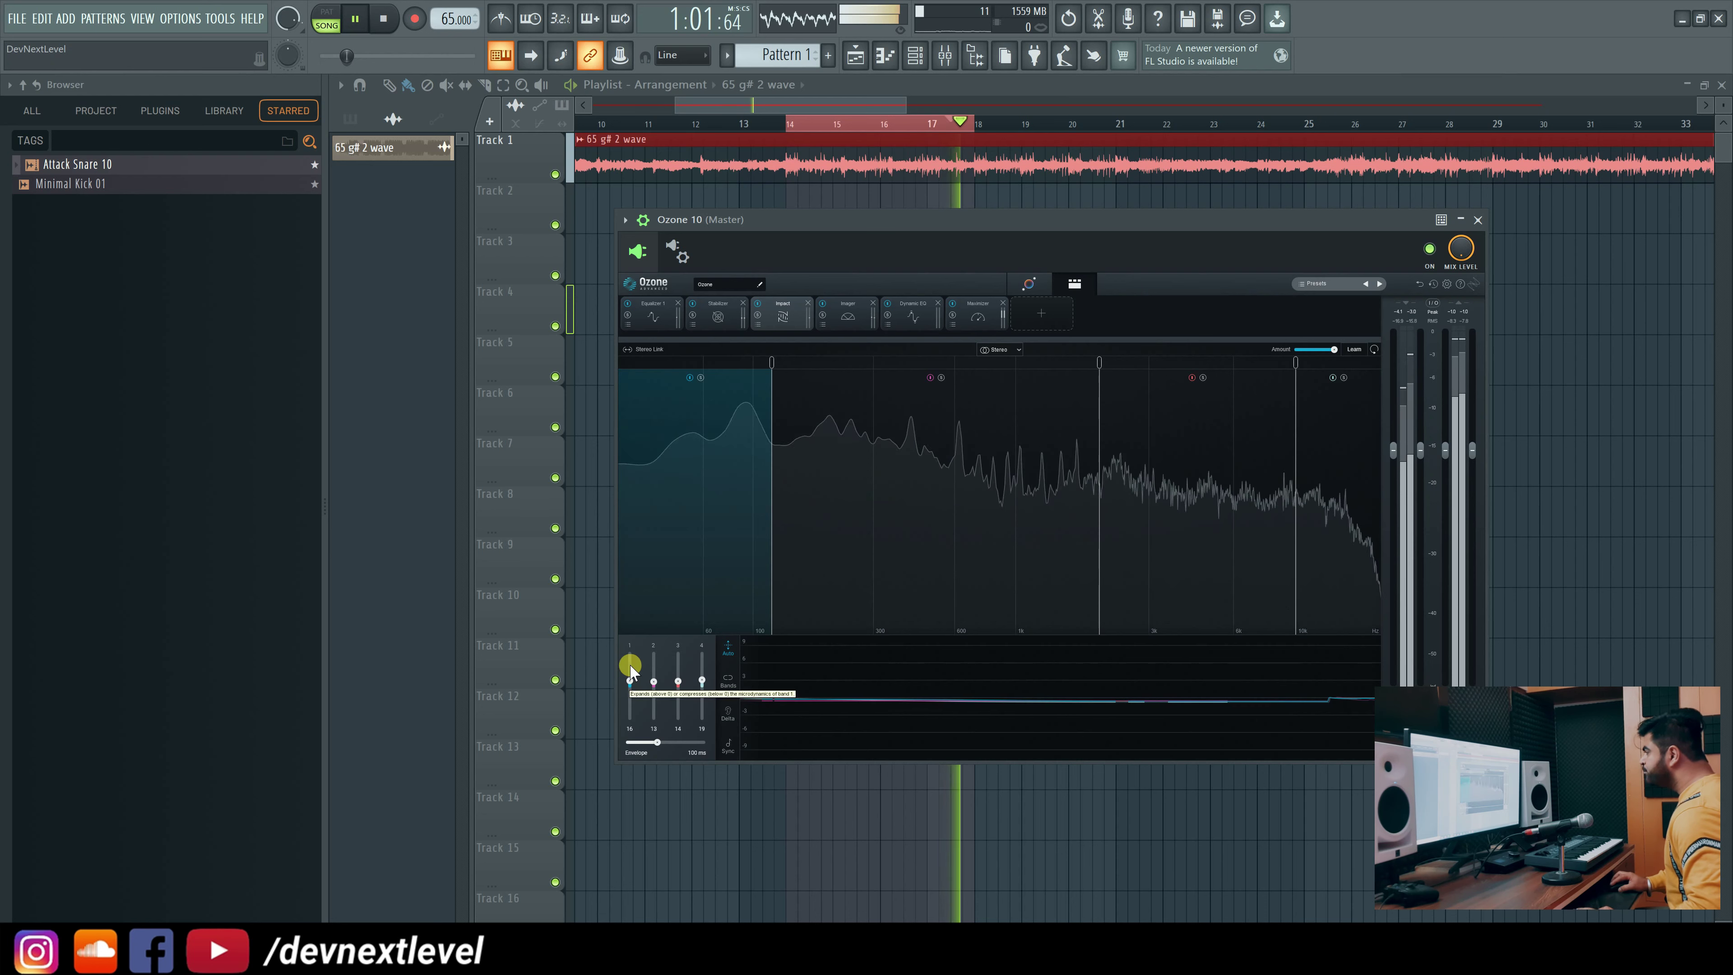
{"action": "left_click", "coordinate": [700, 377]}
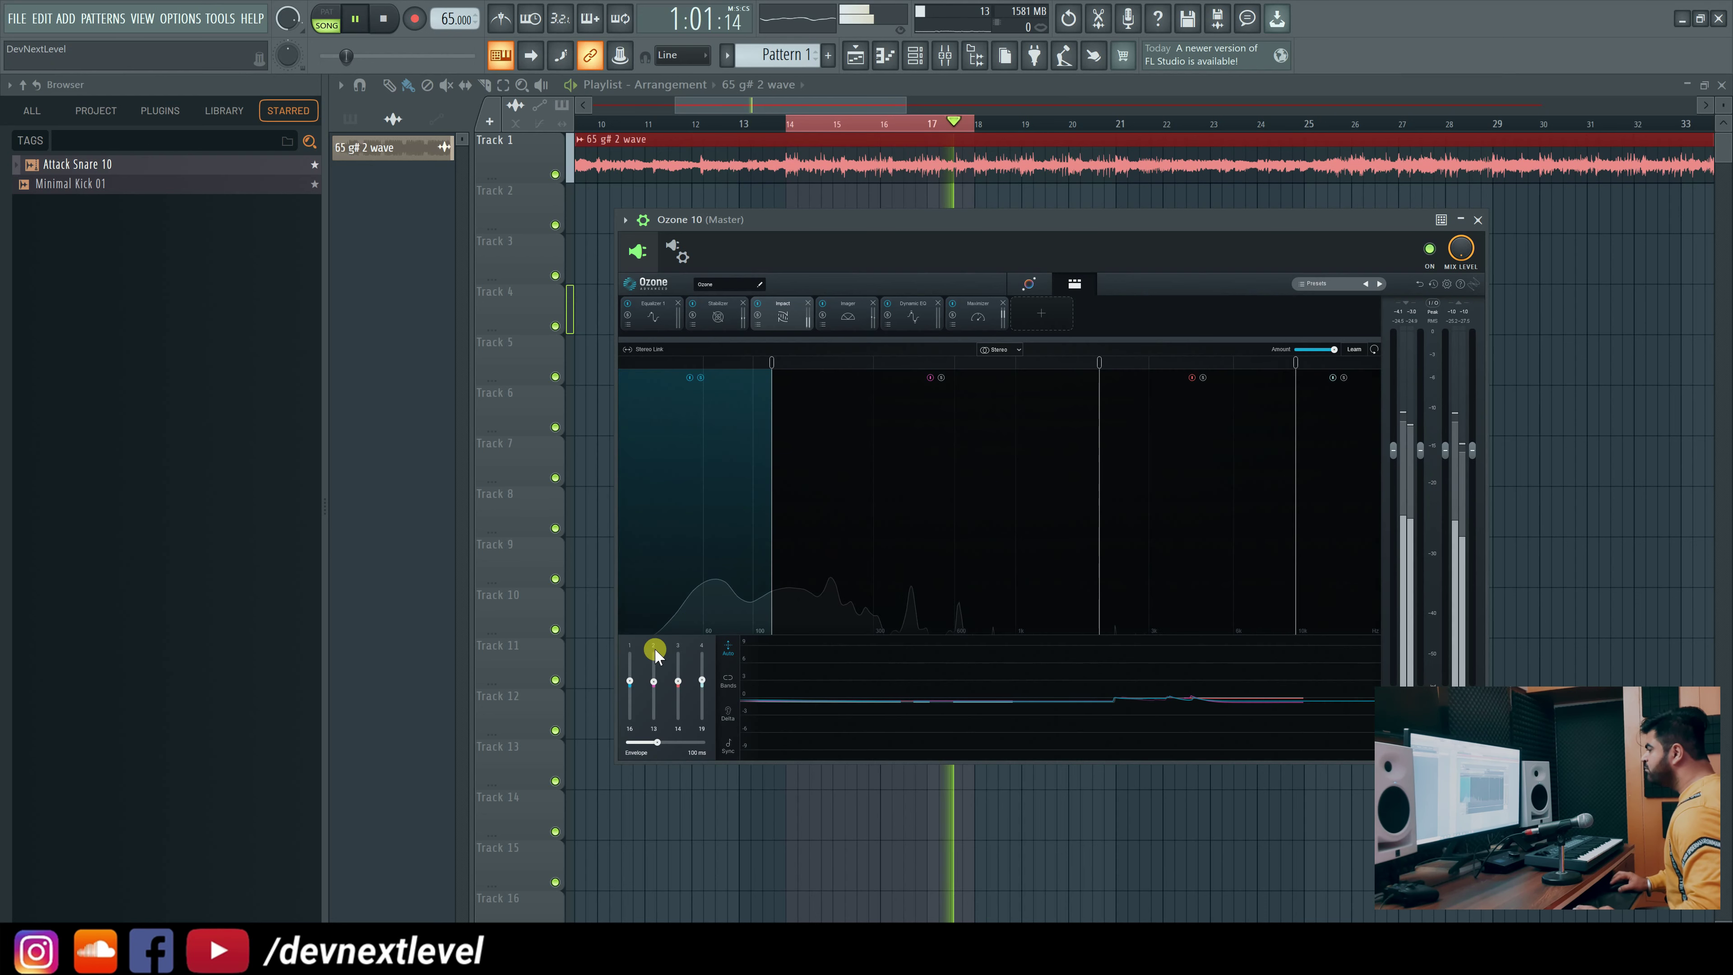
{"action": "left_click_drag", "start_coordinate": [631, 686], "coordinate": [632, 694]}
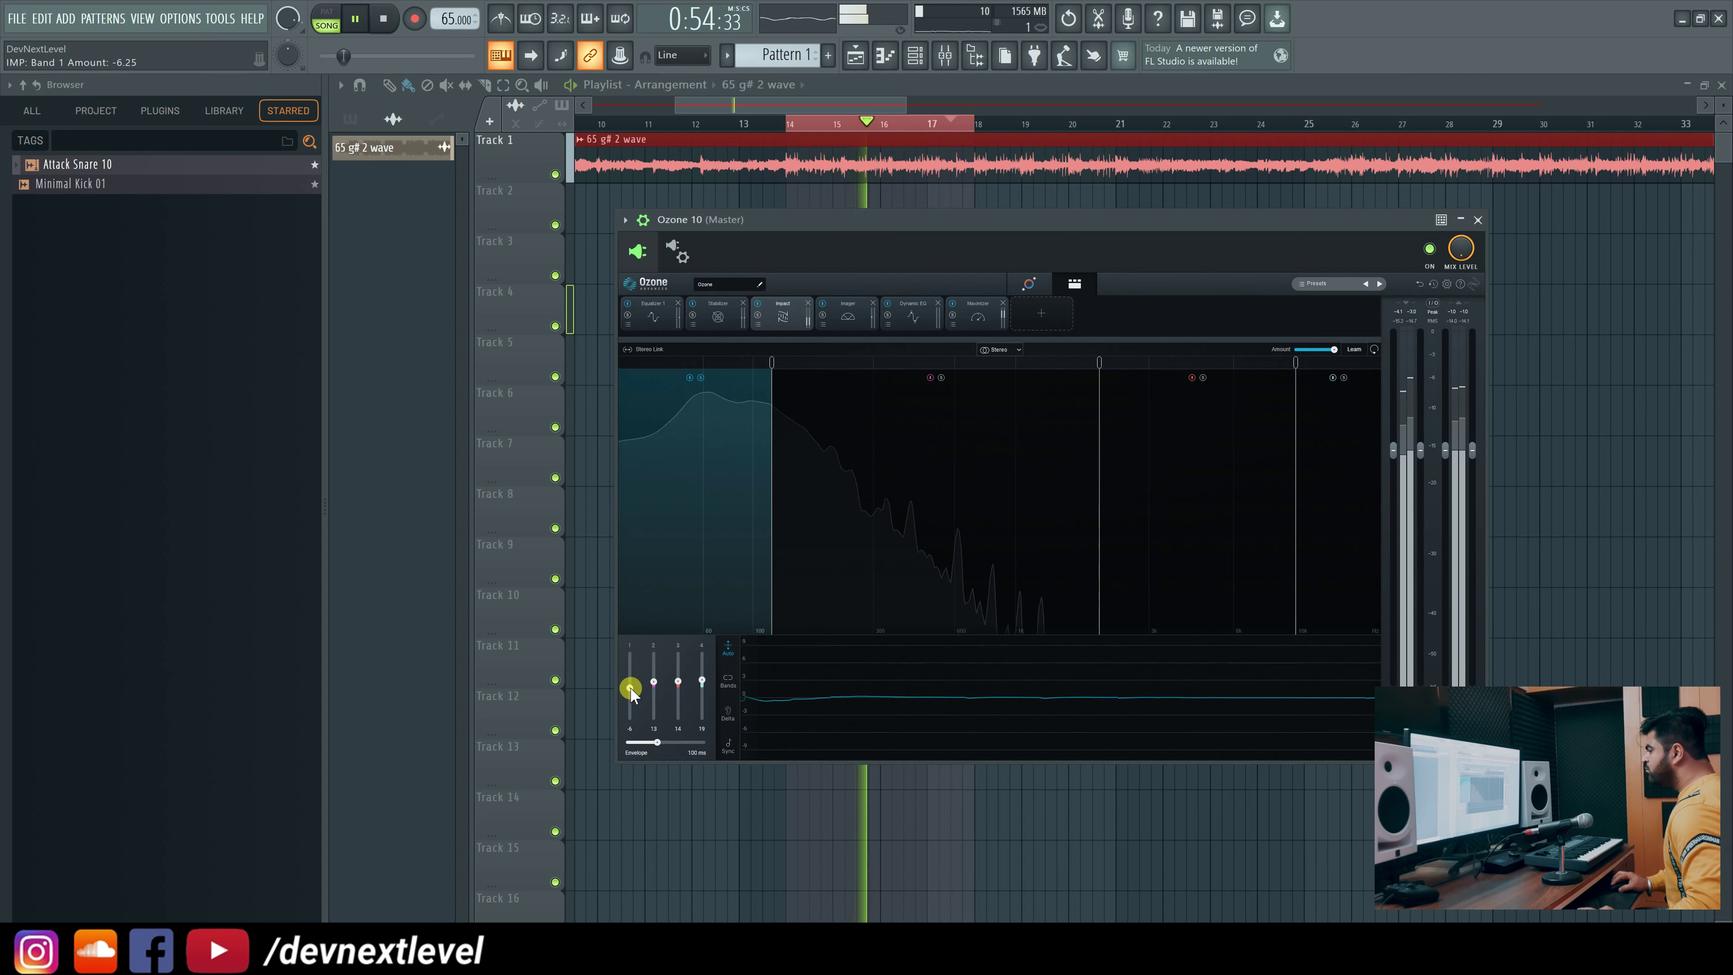
{"action": "key", "text": "space"}
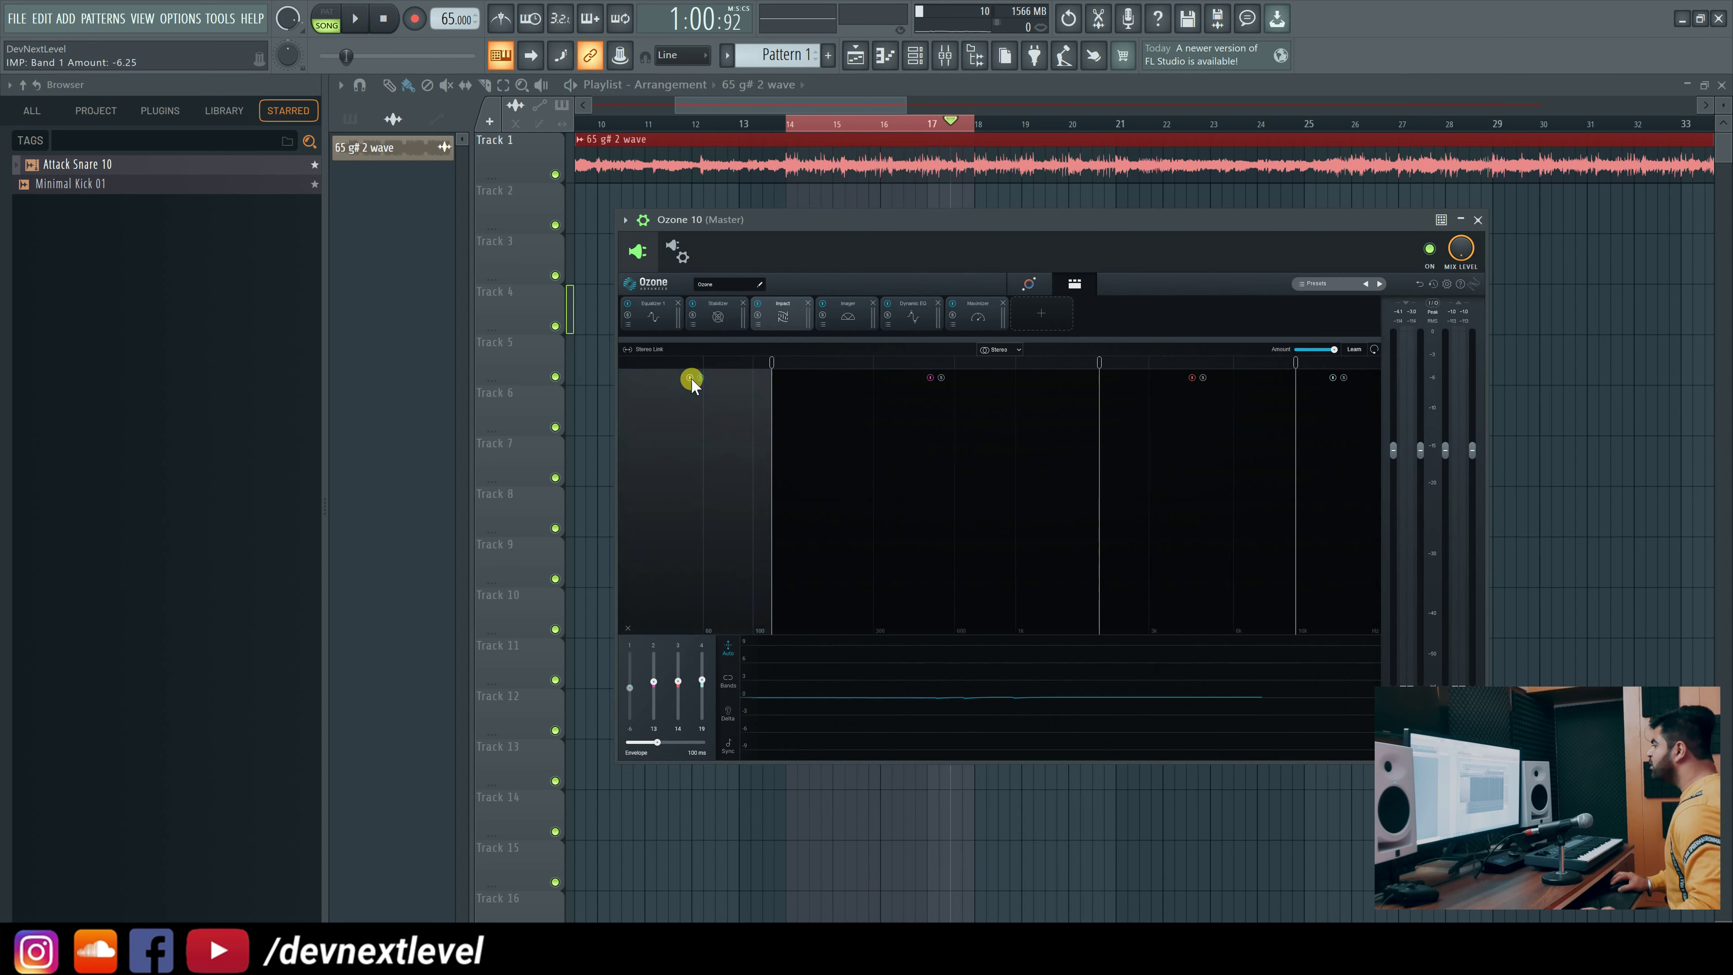
Raise Impact band 3 slightly and band 4 to about 38 during playback, and play the song with band 3 soloed.
{"action": "key", "text": "space"}
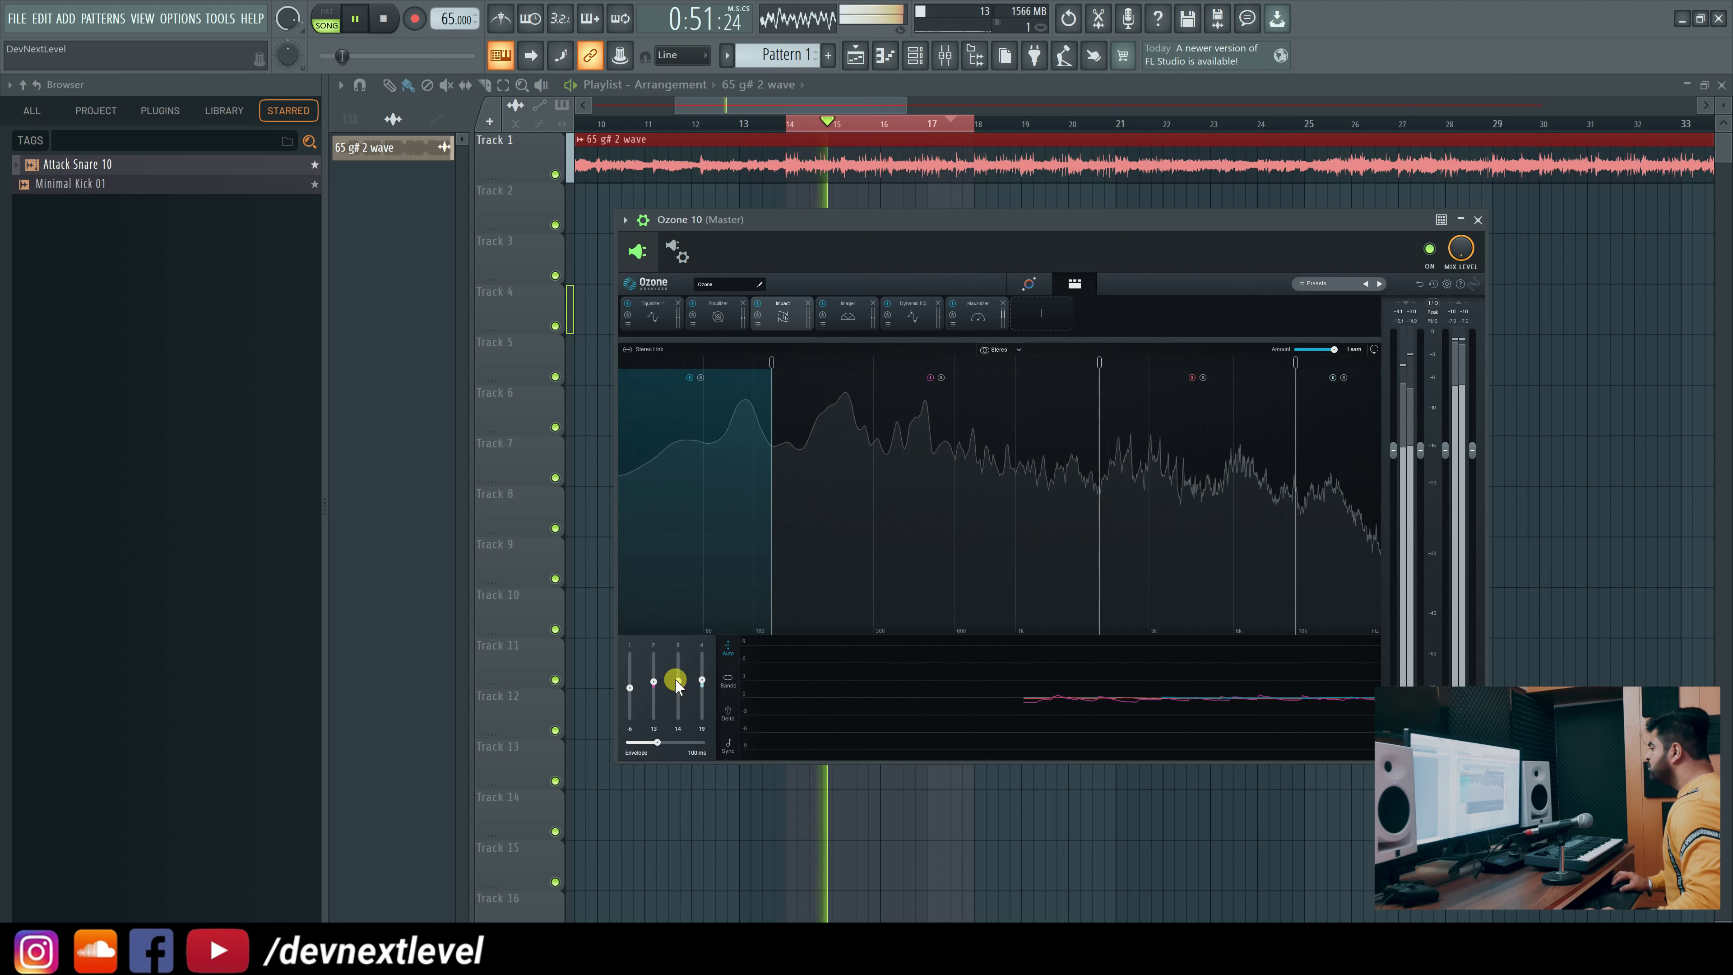
{"action": "left_click_drag", "start_coordinate": [677, 683], "coordinate": [703, 676]}
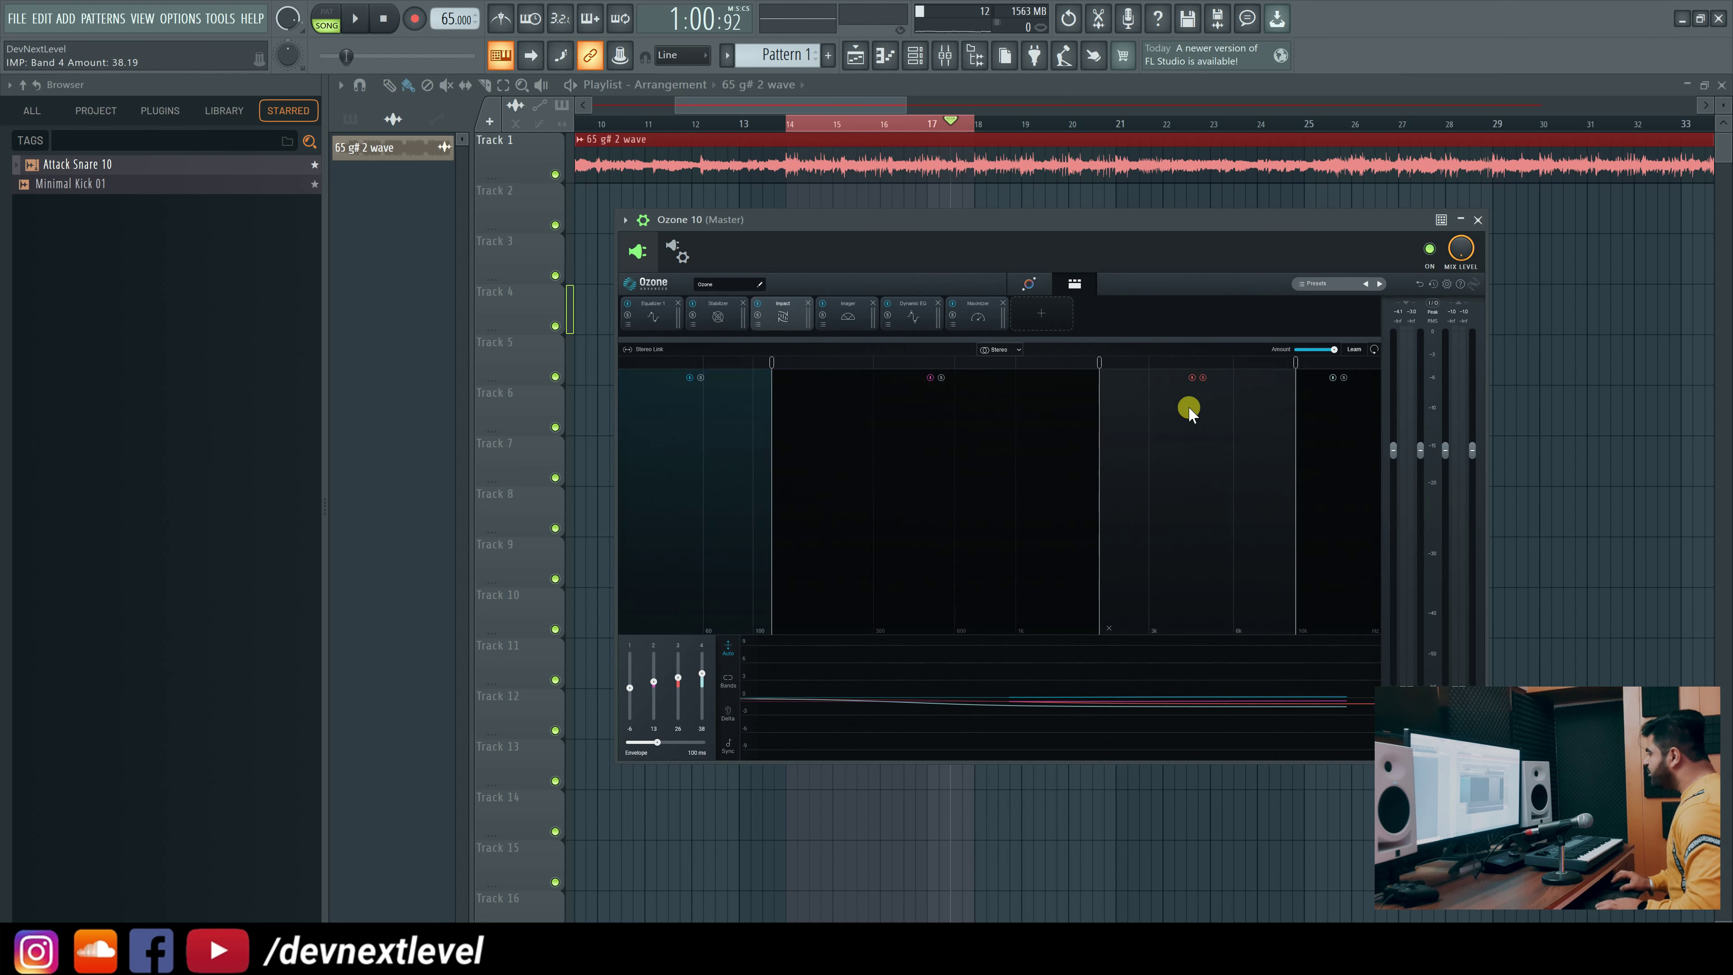
{"action": "key", "text": "space"}
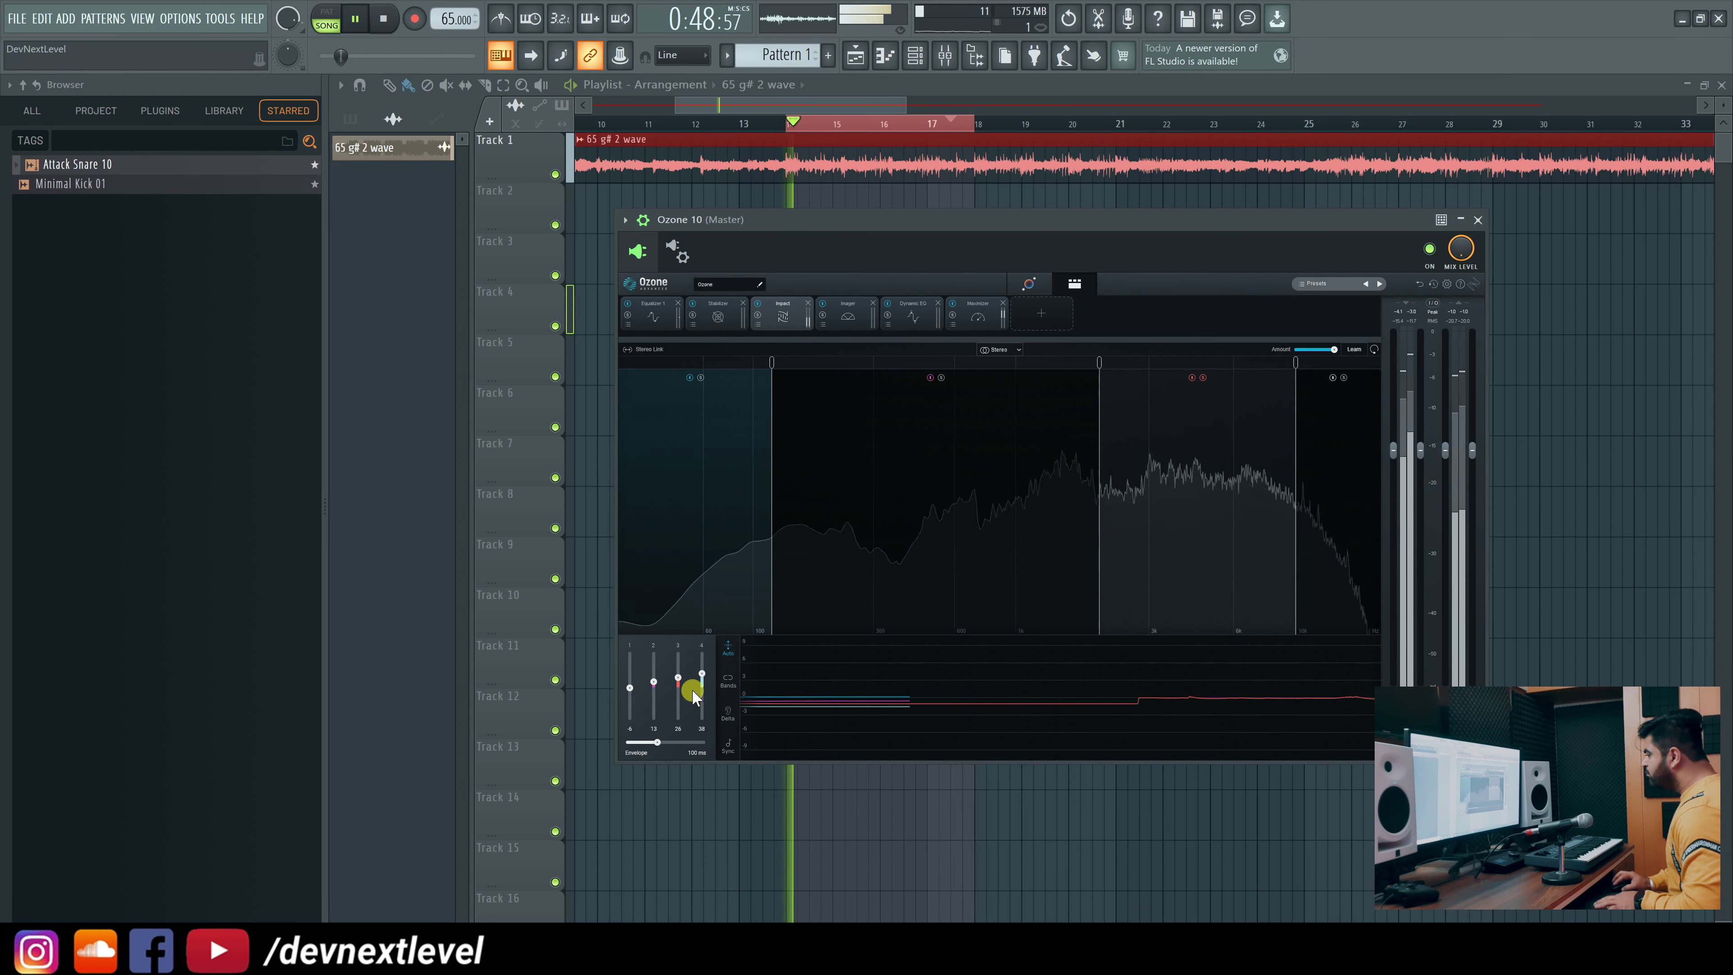
Push the soloed Impact band 3 to 100 and down to -100, playing the song to compare both extremes.
{"action": "left_click_drag", "start_coordinate": [677, 677], "coordinate": [684, 610]}
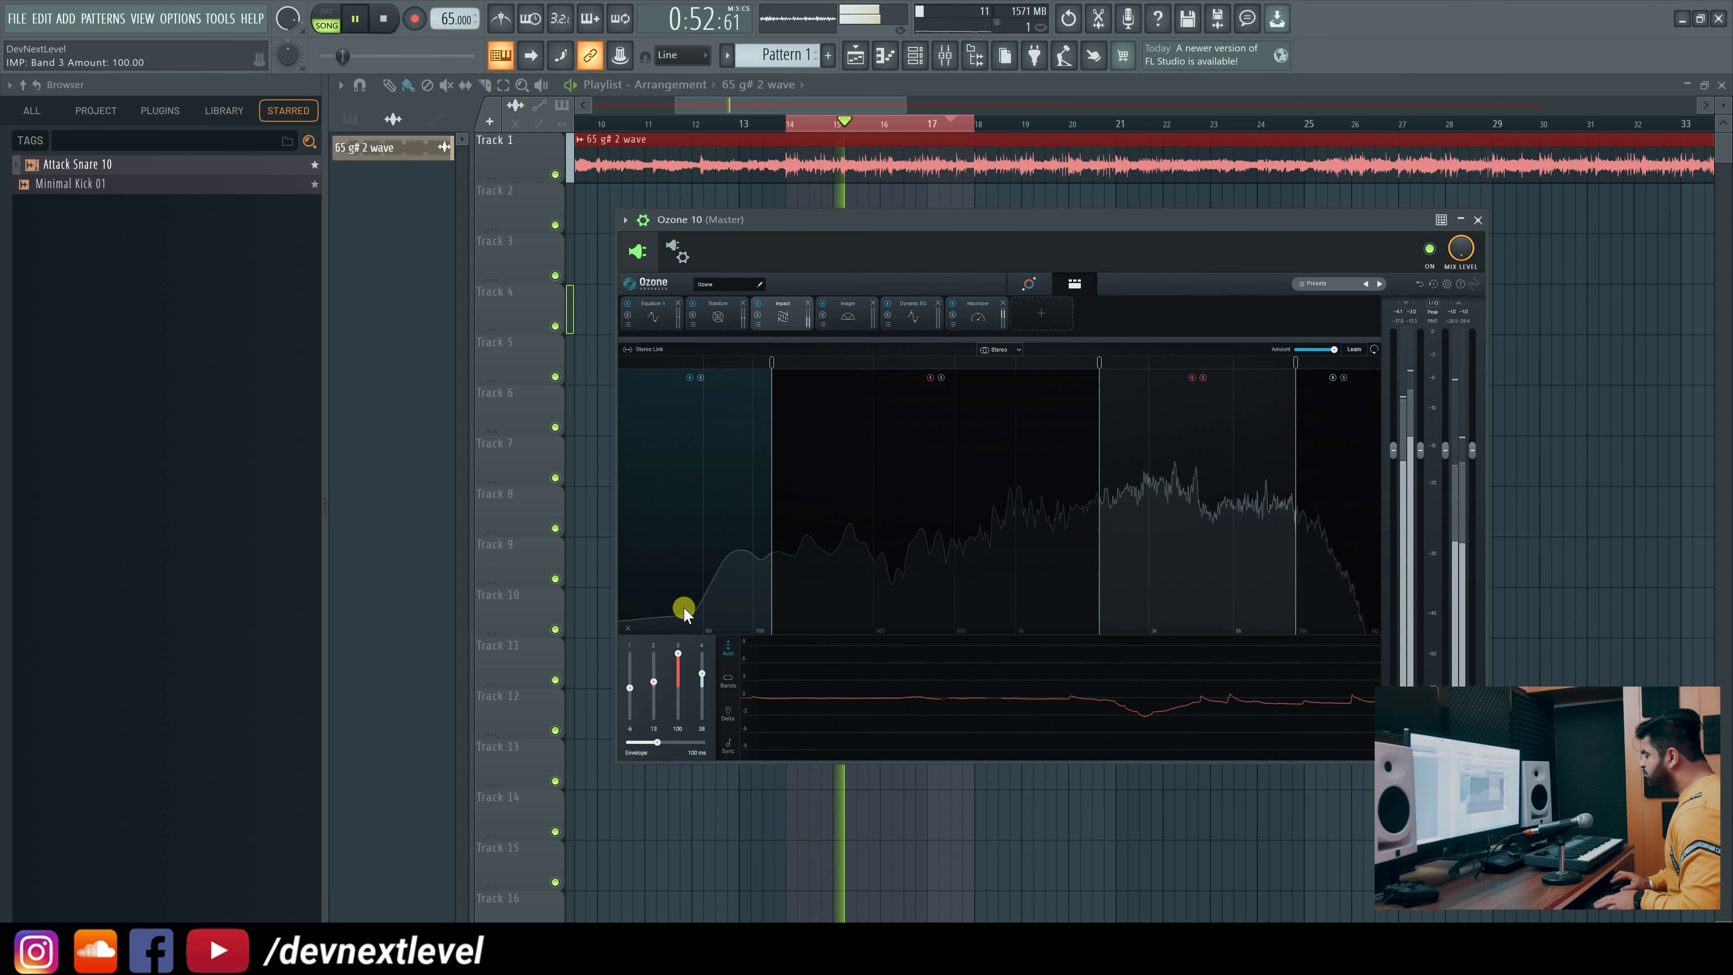
{"action": "key", "text": "space"}
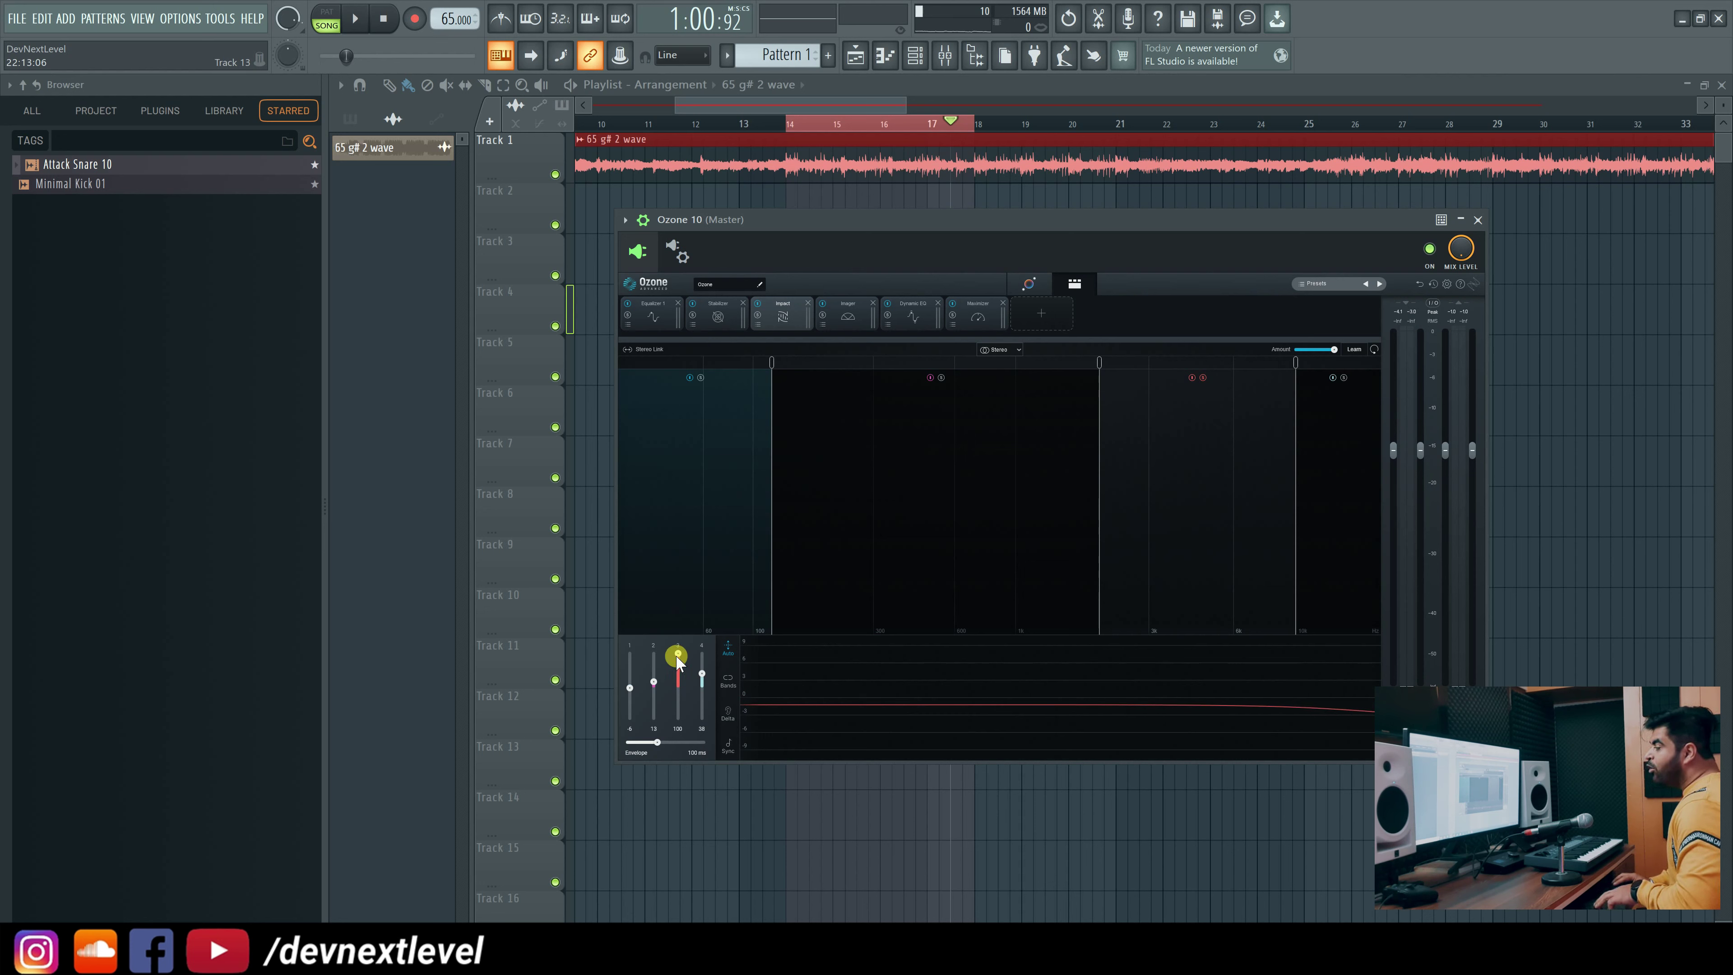
{"action": "left_click_drag", "start_coordinate": [680, 655], "coordinate": [676, 712]}
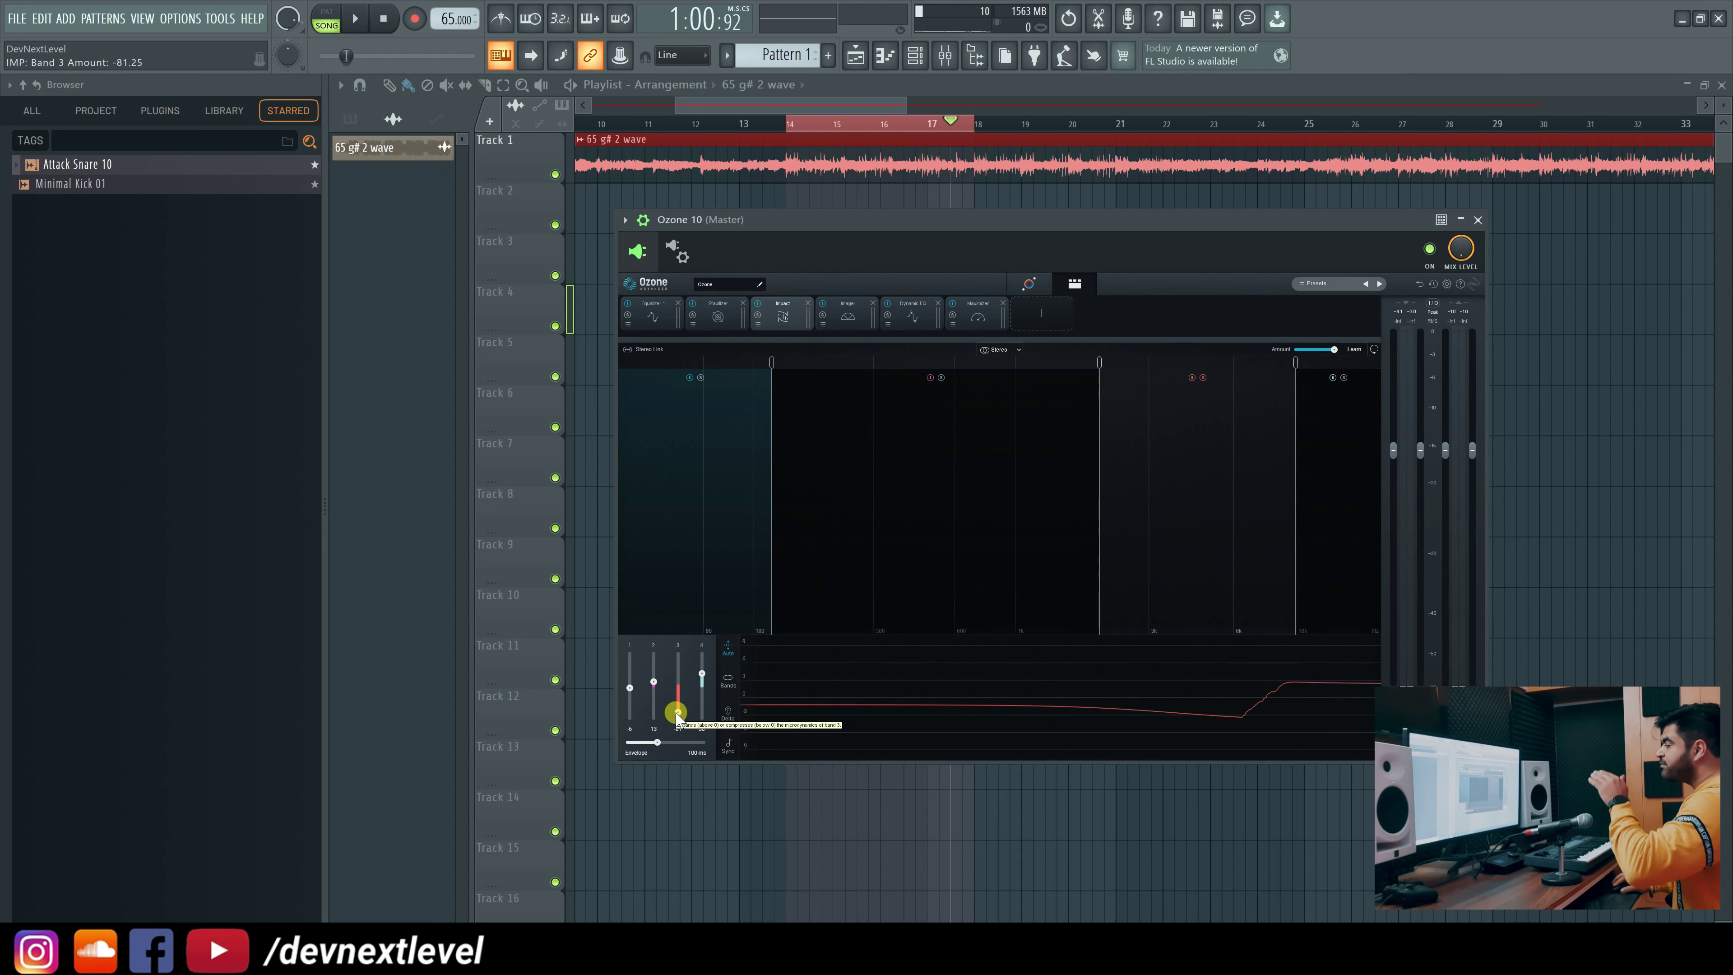
{"action": "key", "text": "space"}
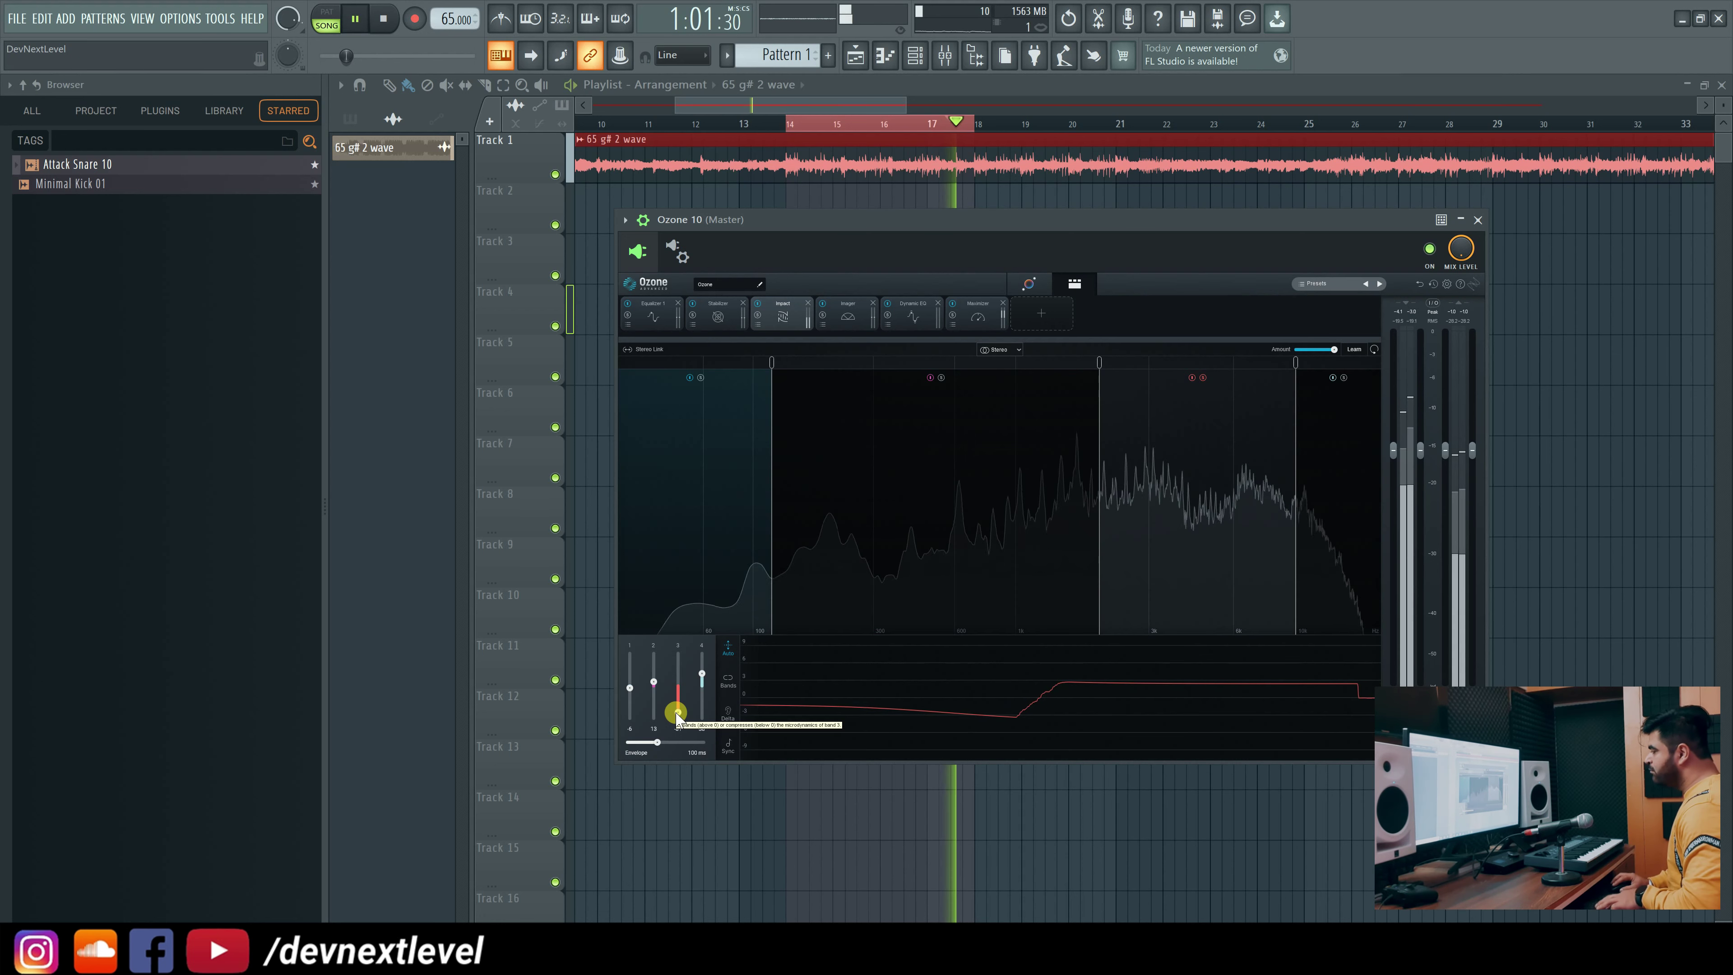
{"action": "left_click_drag", "start_coordinate": [677, 715], "coordinate": [677, 720]}
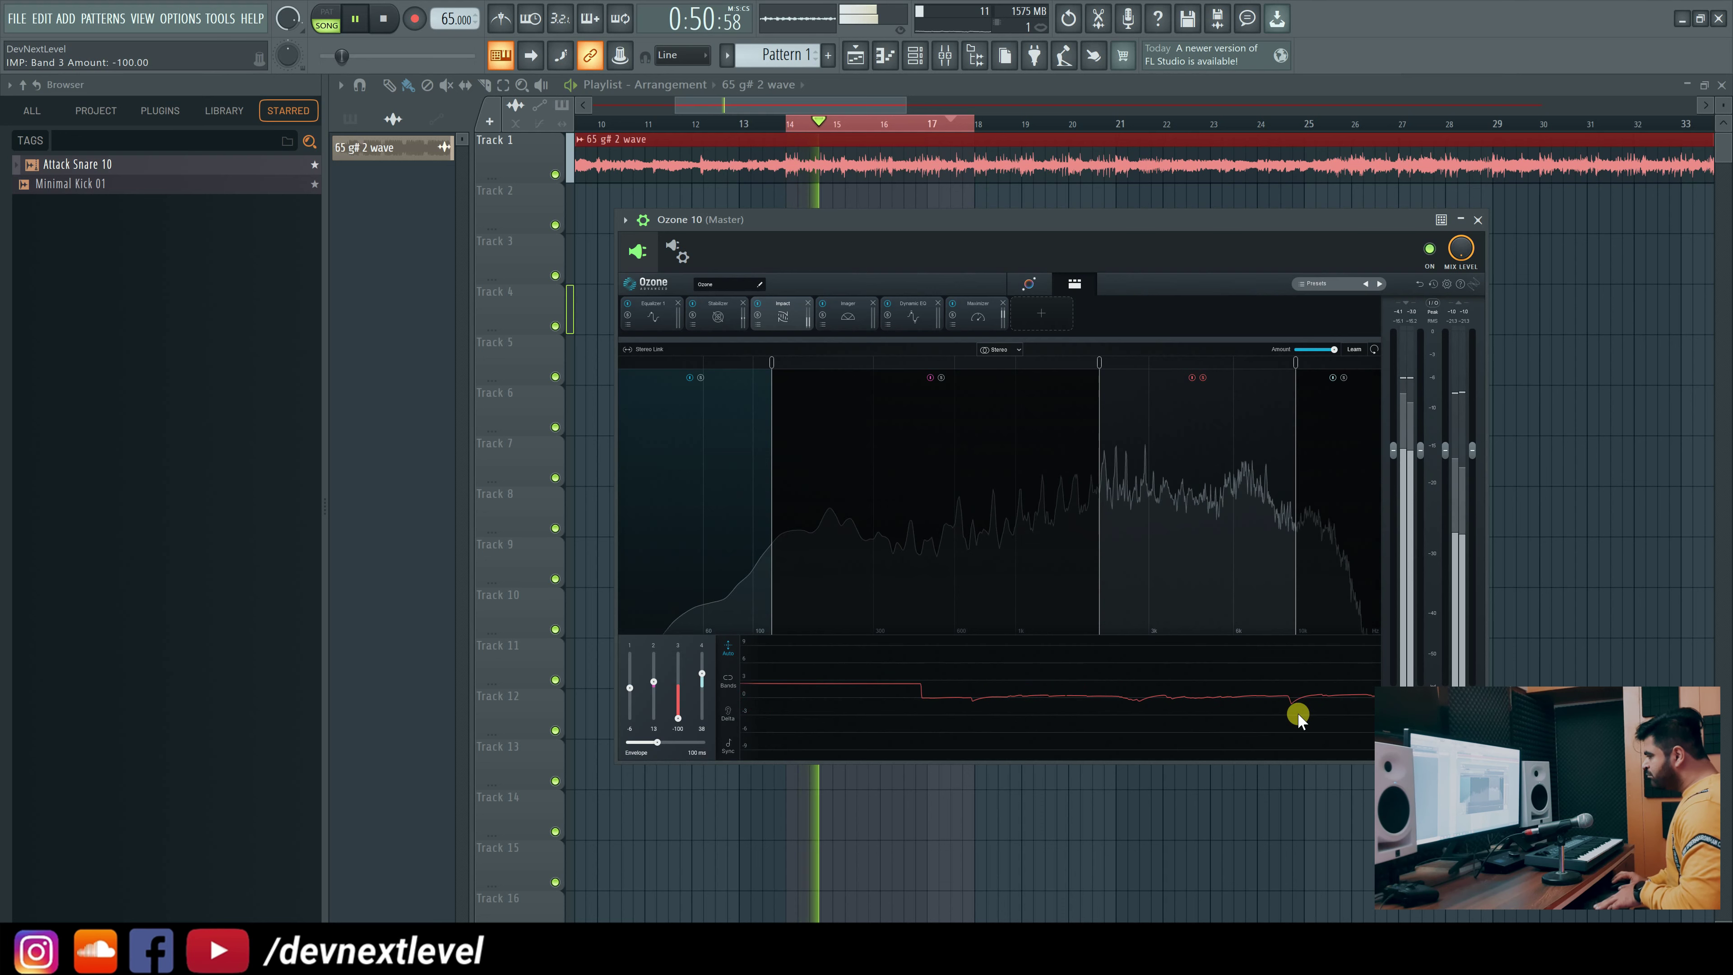
{"action": "key", "text": "space"}
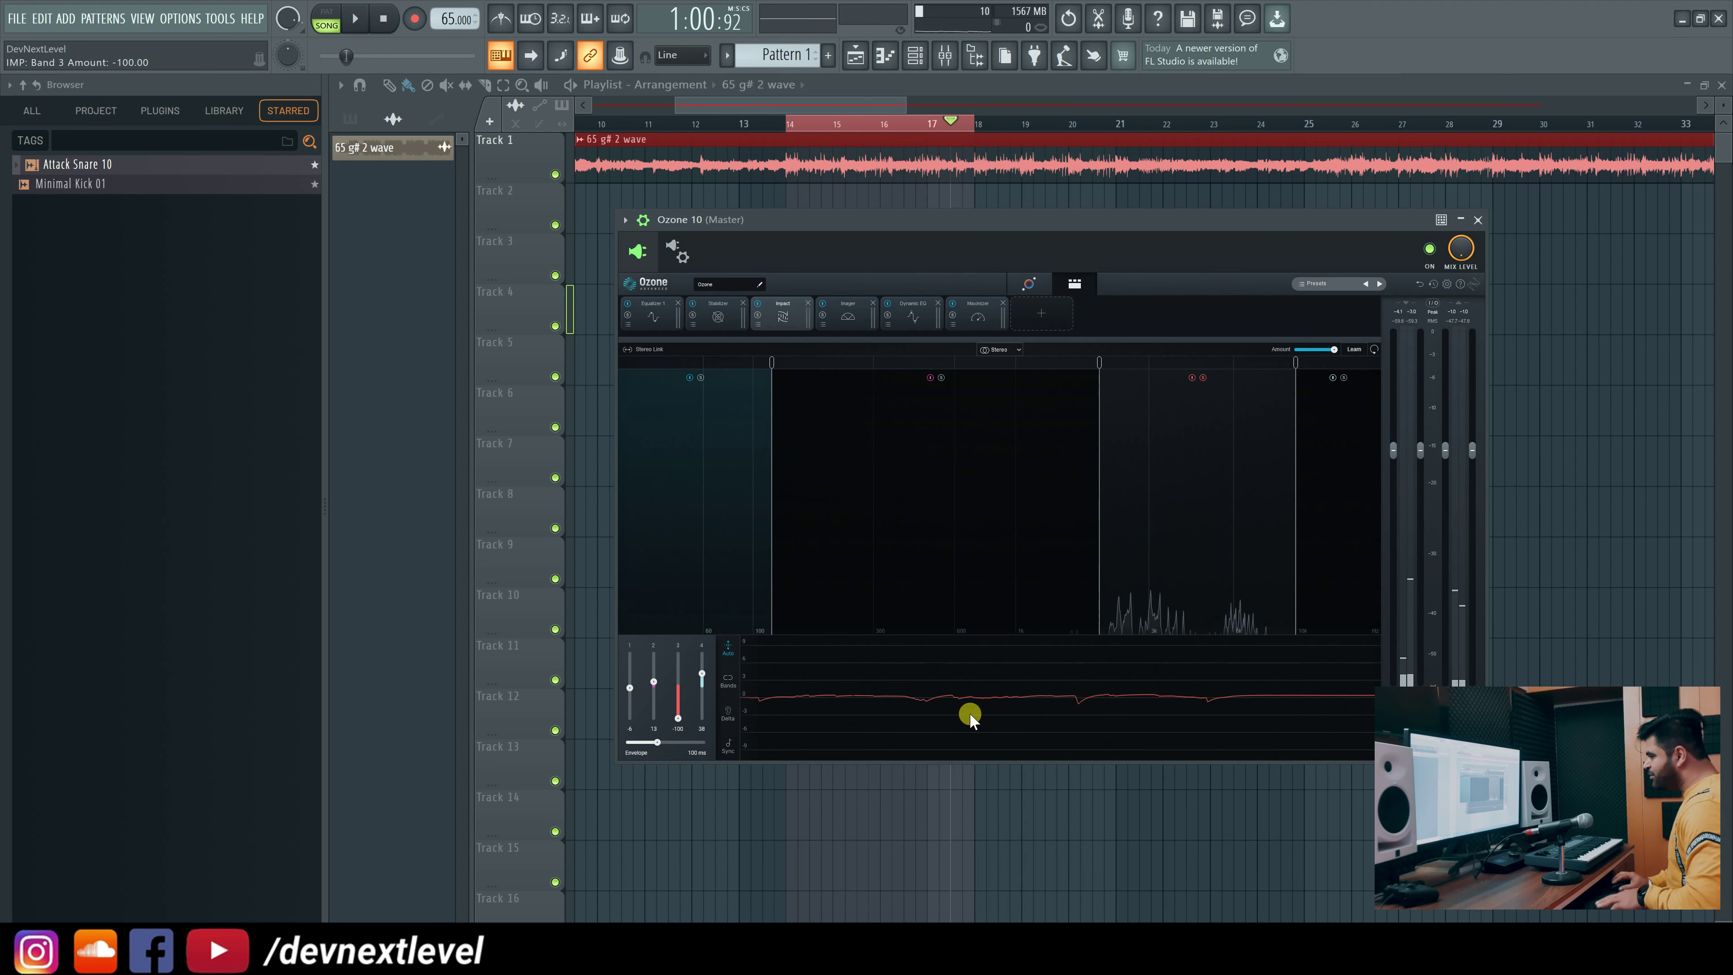
Bring Impact band 3 back to about 26 and unsolo it, trimming it slightly and band 4 to about 34 during playback.
{"action": "left_click_drag", "start_coordinate": [677, 718], "coordinate": [682, 684]}
{"action": "key", "text": "space"}
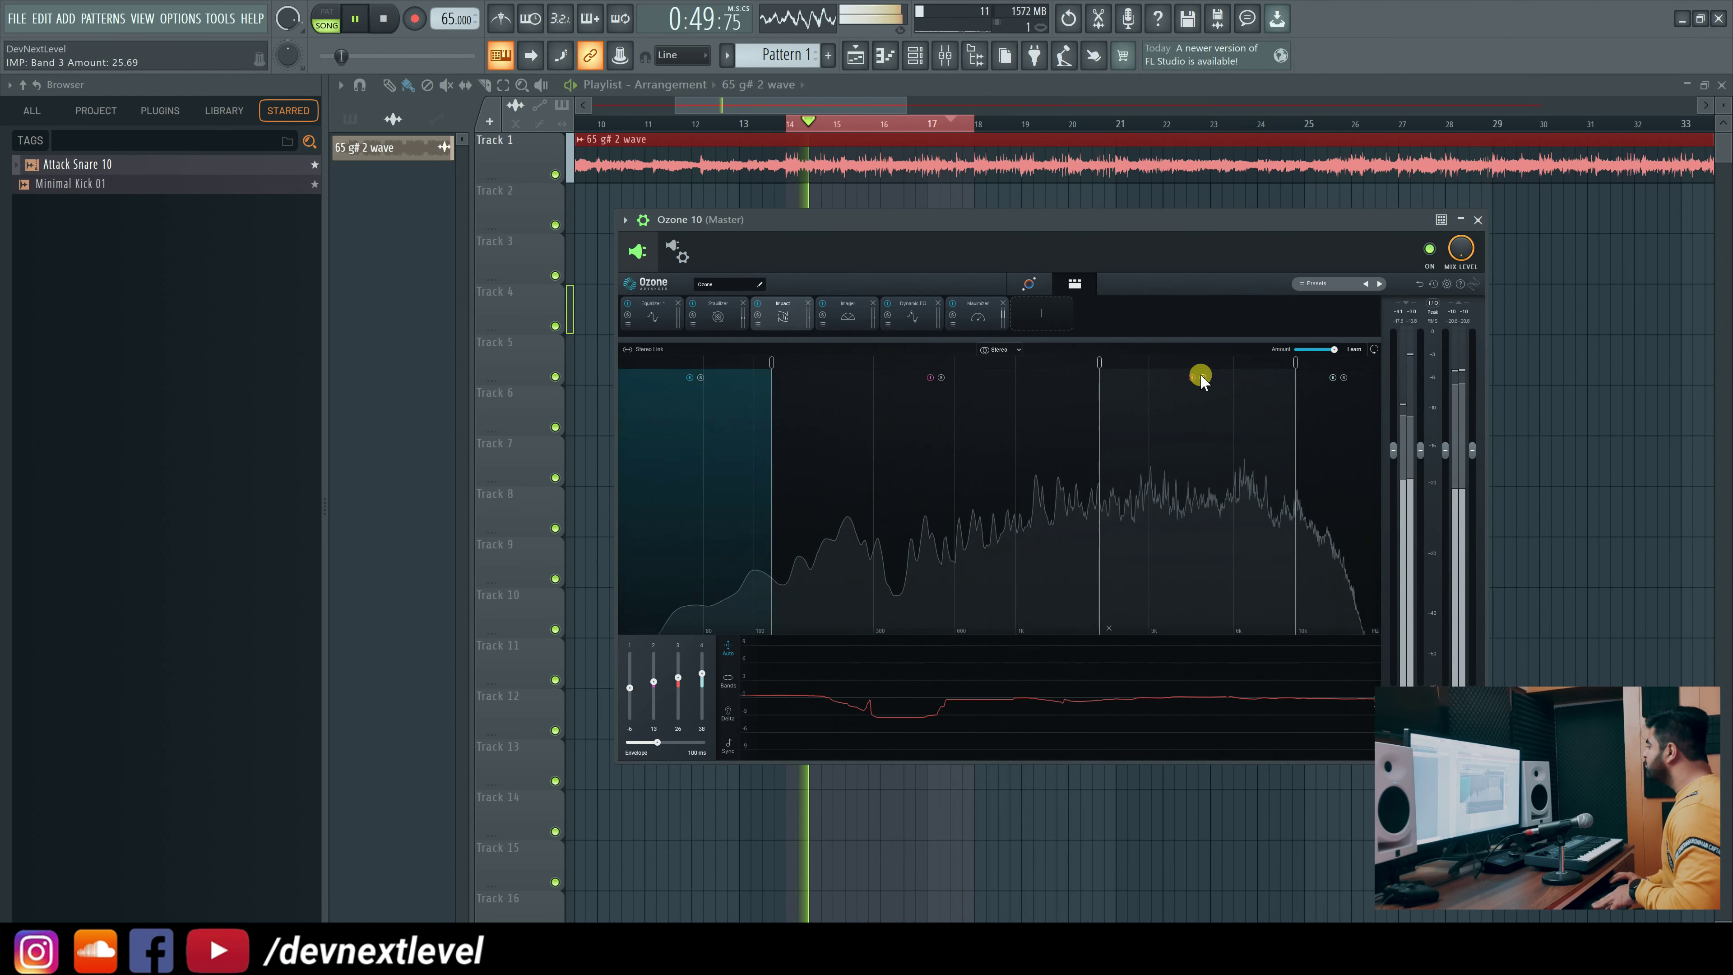
{"action": "left_click_drag", "start_coordinate": [704, 674], "coordinate": [680, 682]}
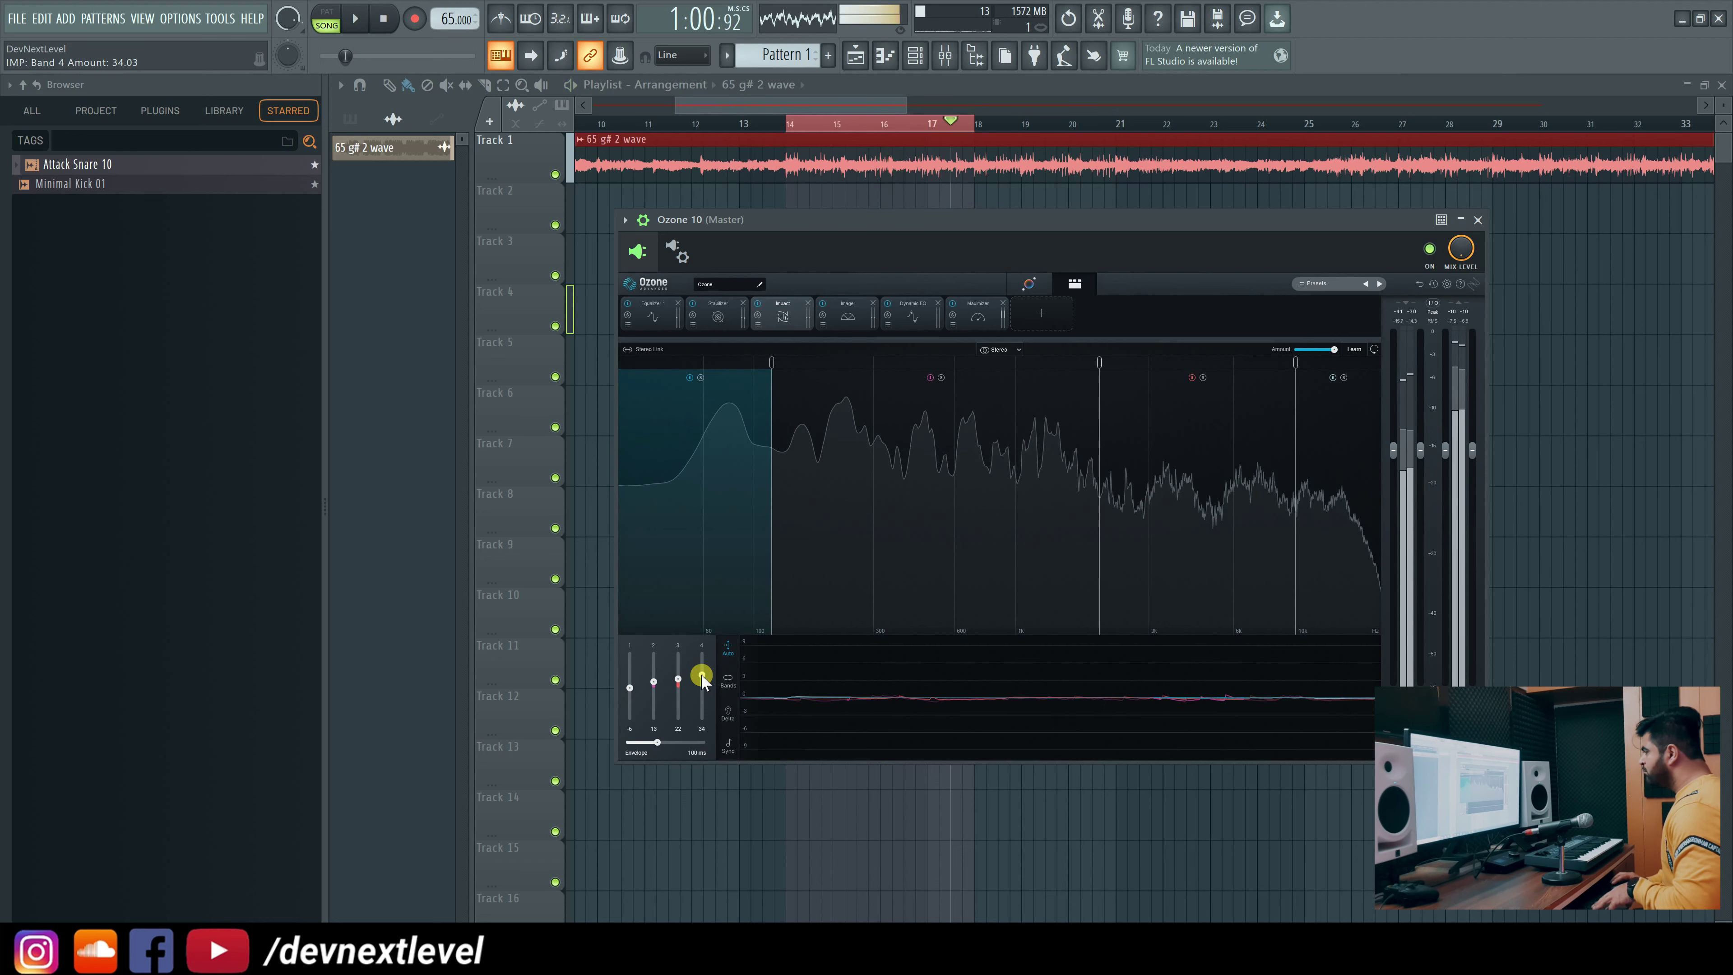
{"action": "left_click_drag", "start_coordinate": [703, 676], "coordinate": [703, 681]}
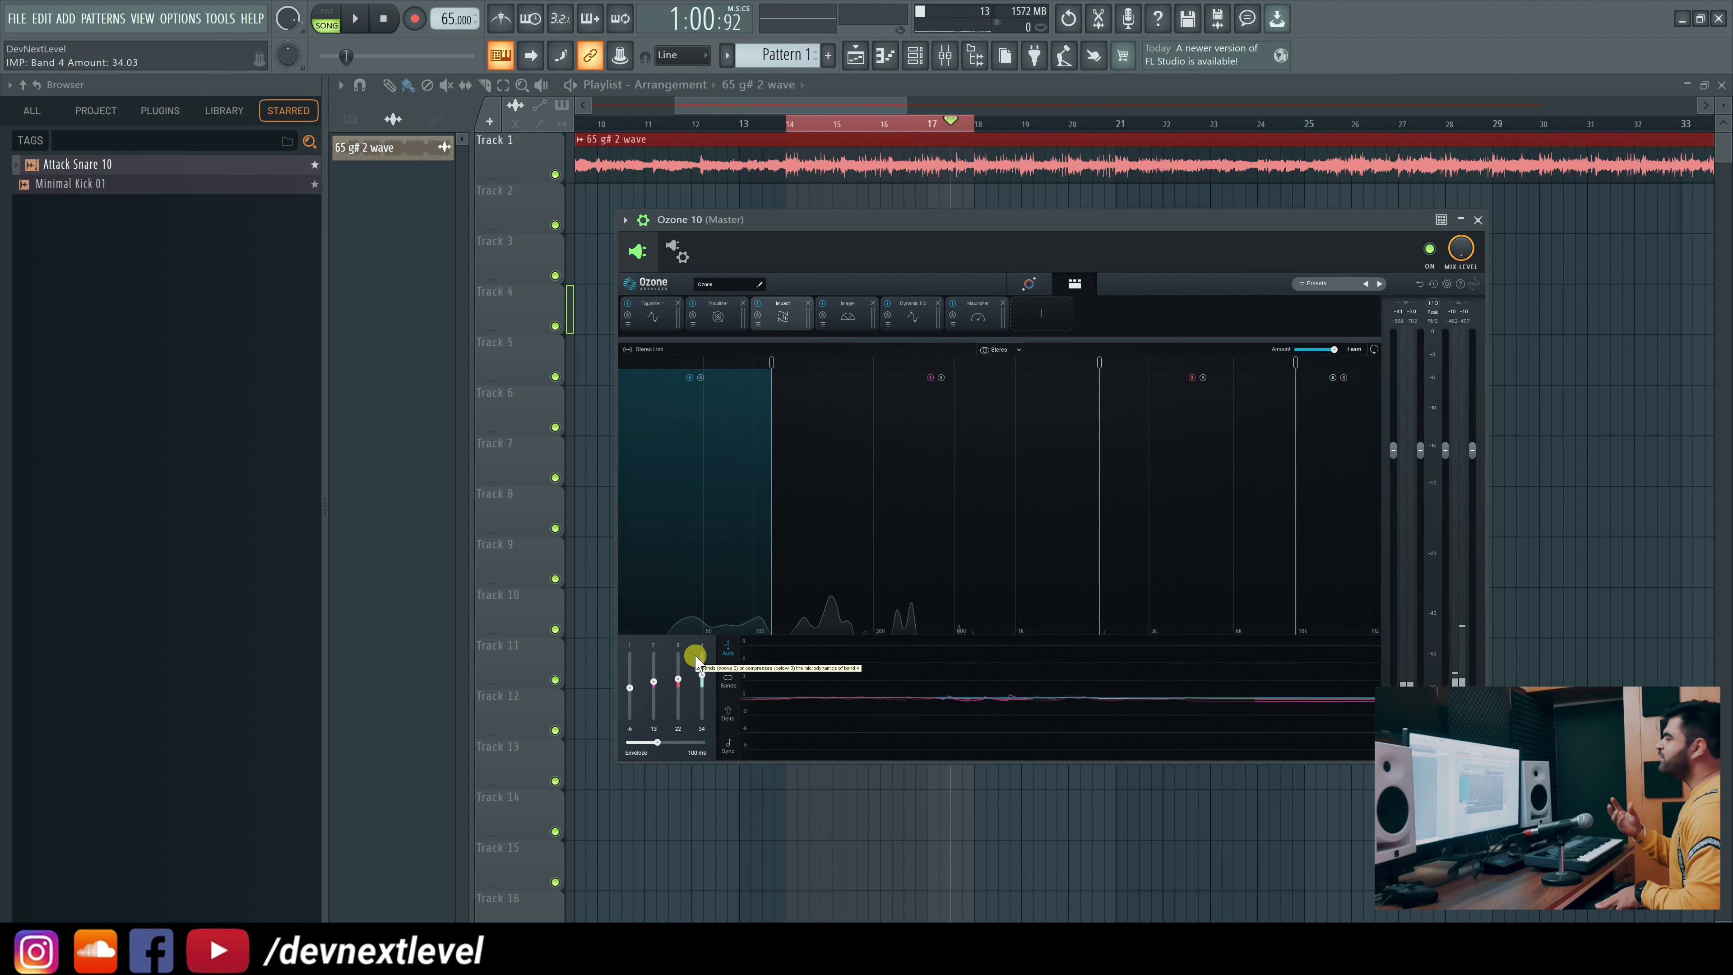
In the Imager module, set band 1's stereo width to -100 and audition that band soloed.
{"action": "left_click", "coordinate": [849, 317]}
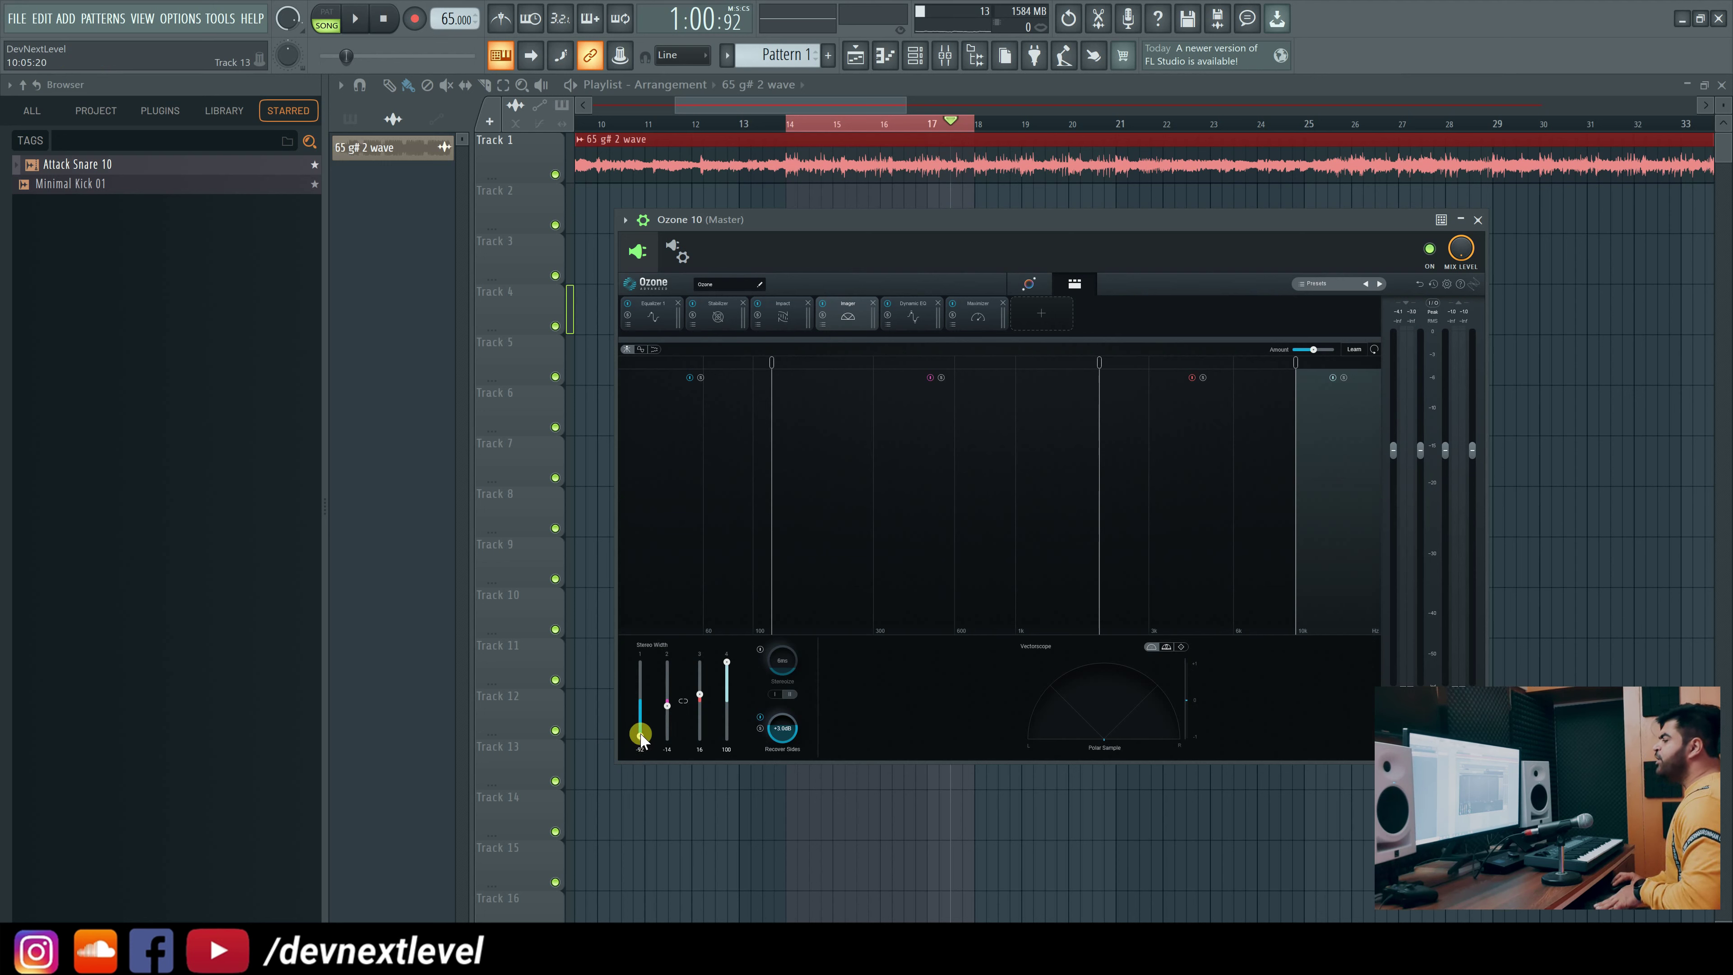
{"action": "left_click_drag", "start_coordinate": [640, 732], "coordinate": [641, 718]}
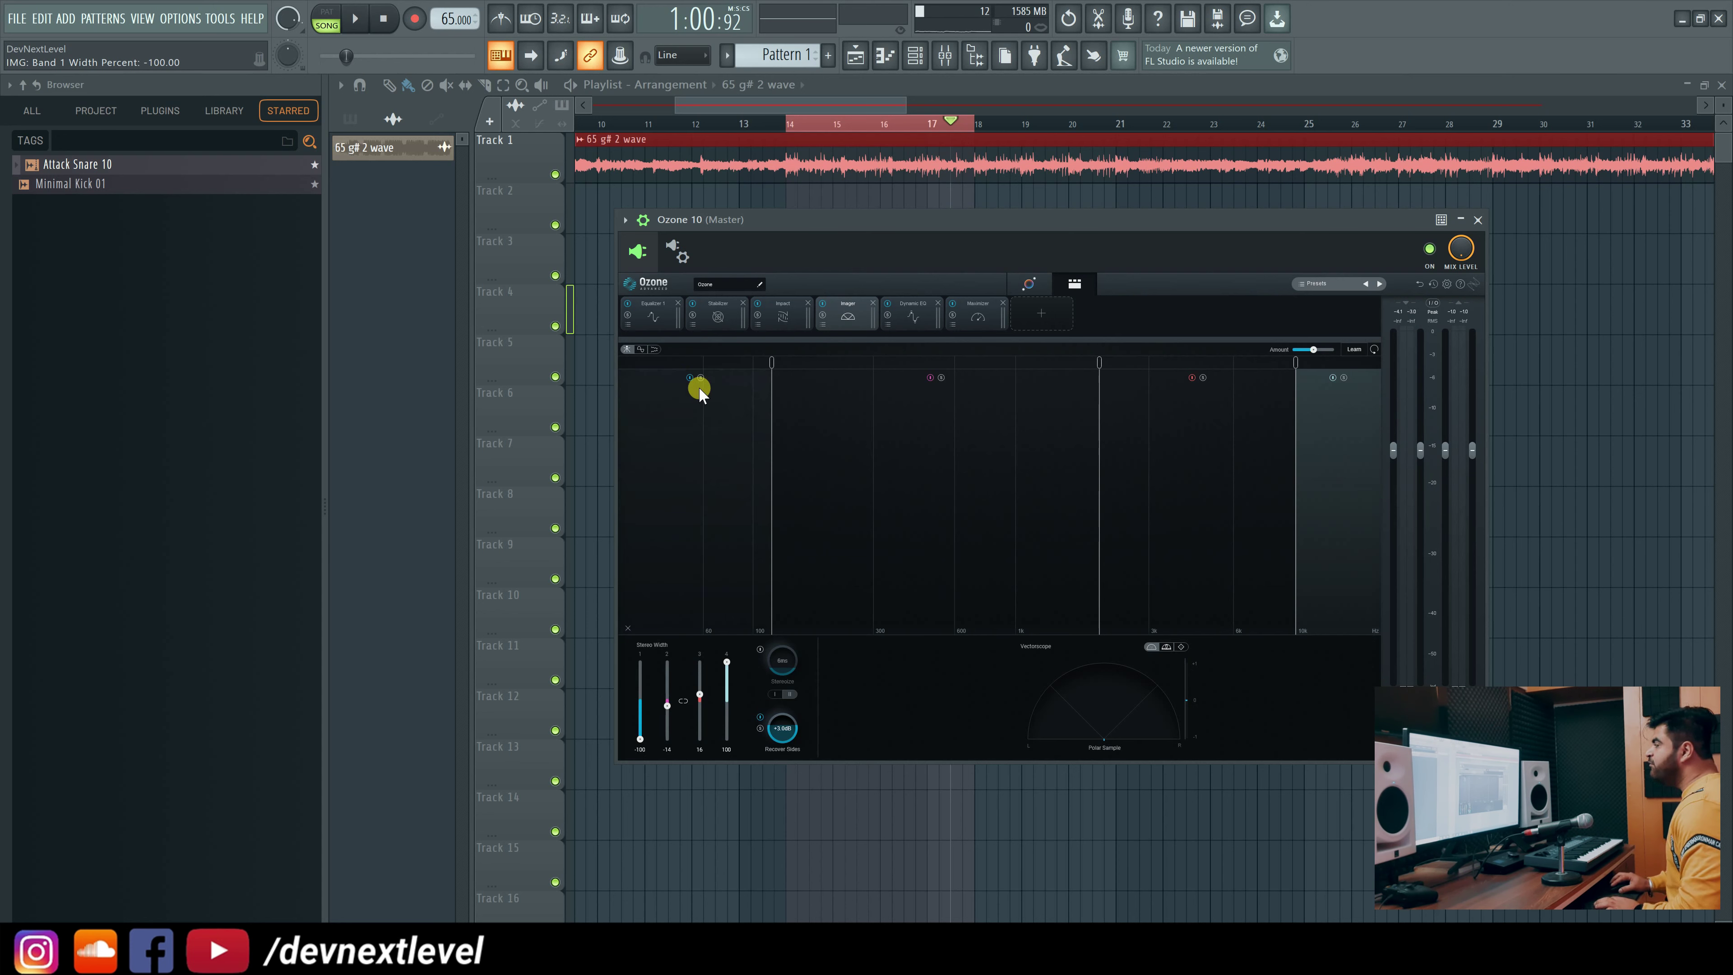
{"action": "key", "text": "space"}
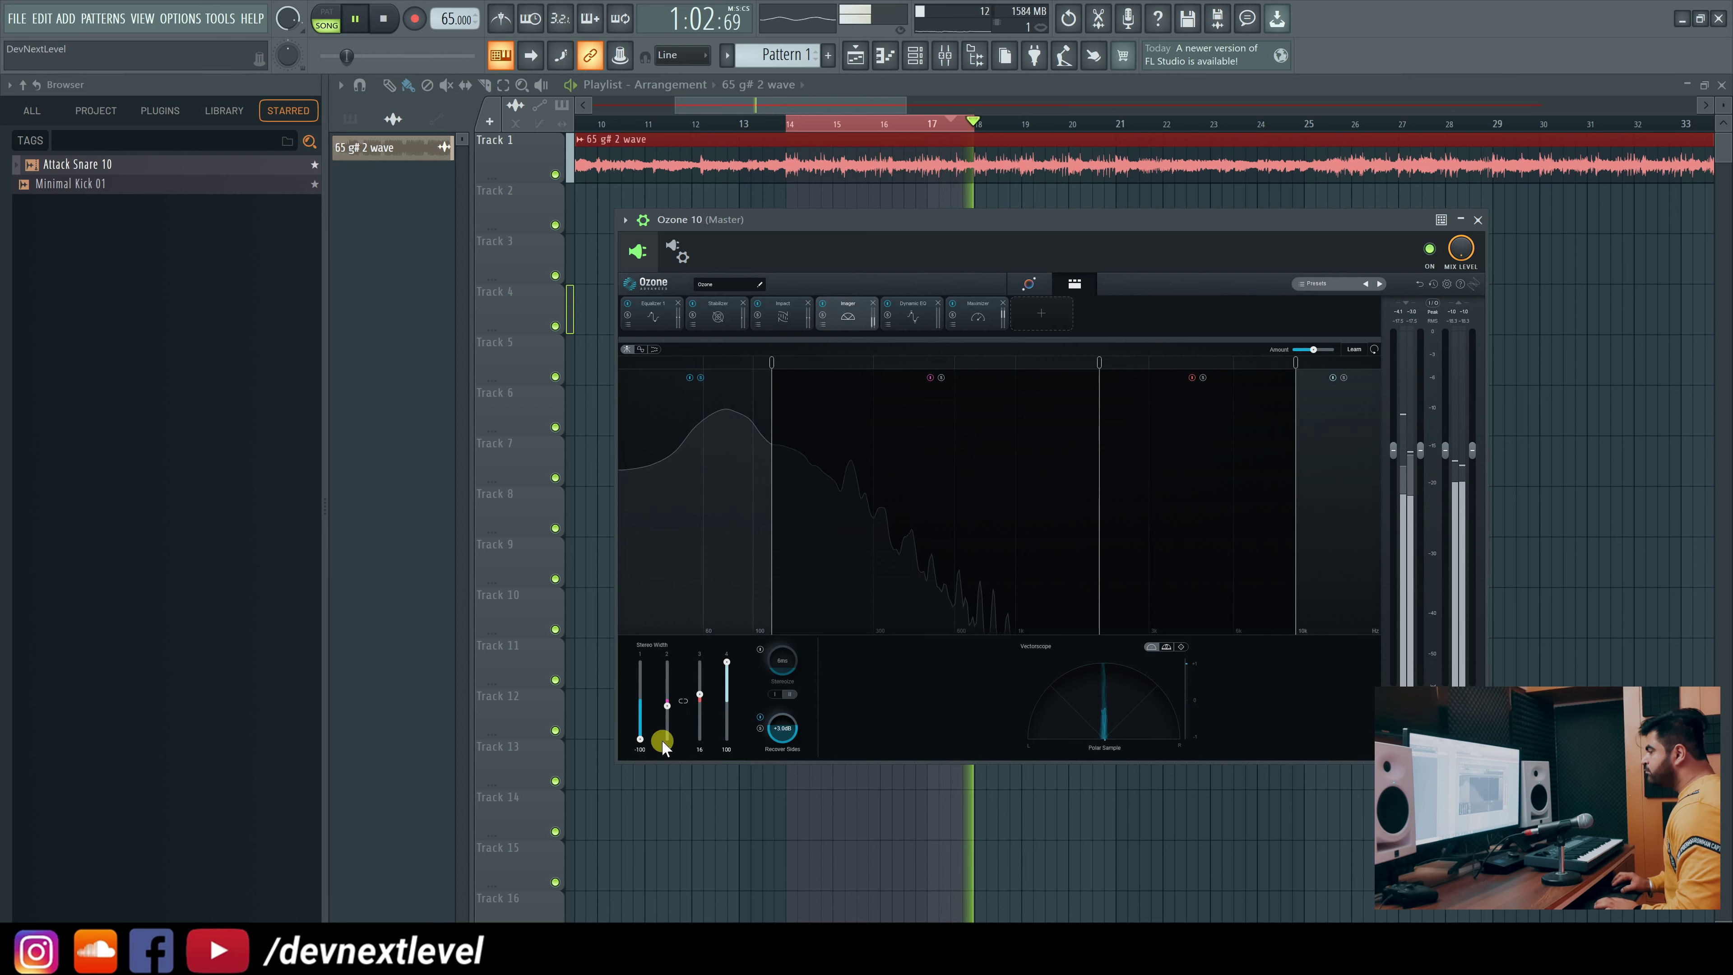
{"action": "key", "text": "space"}
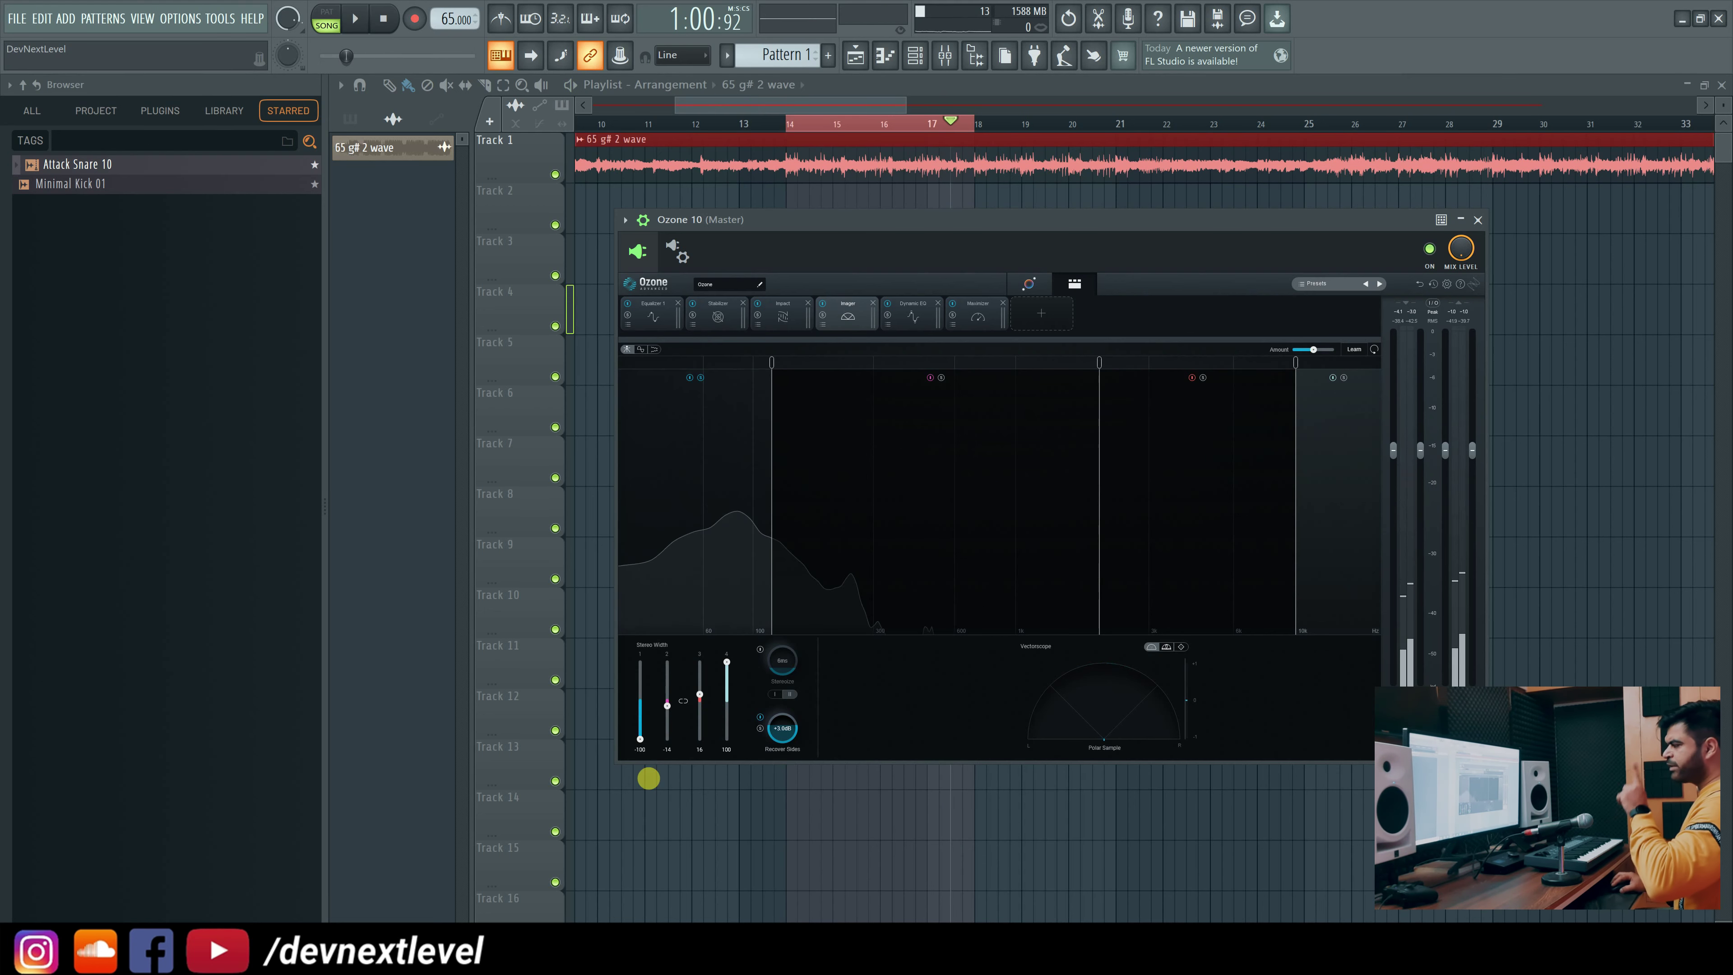
{"action": "left_click_drag", "start_coordinate": [641, 741], "coordinate": [641, 739]}
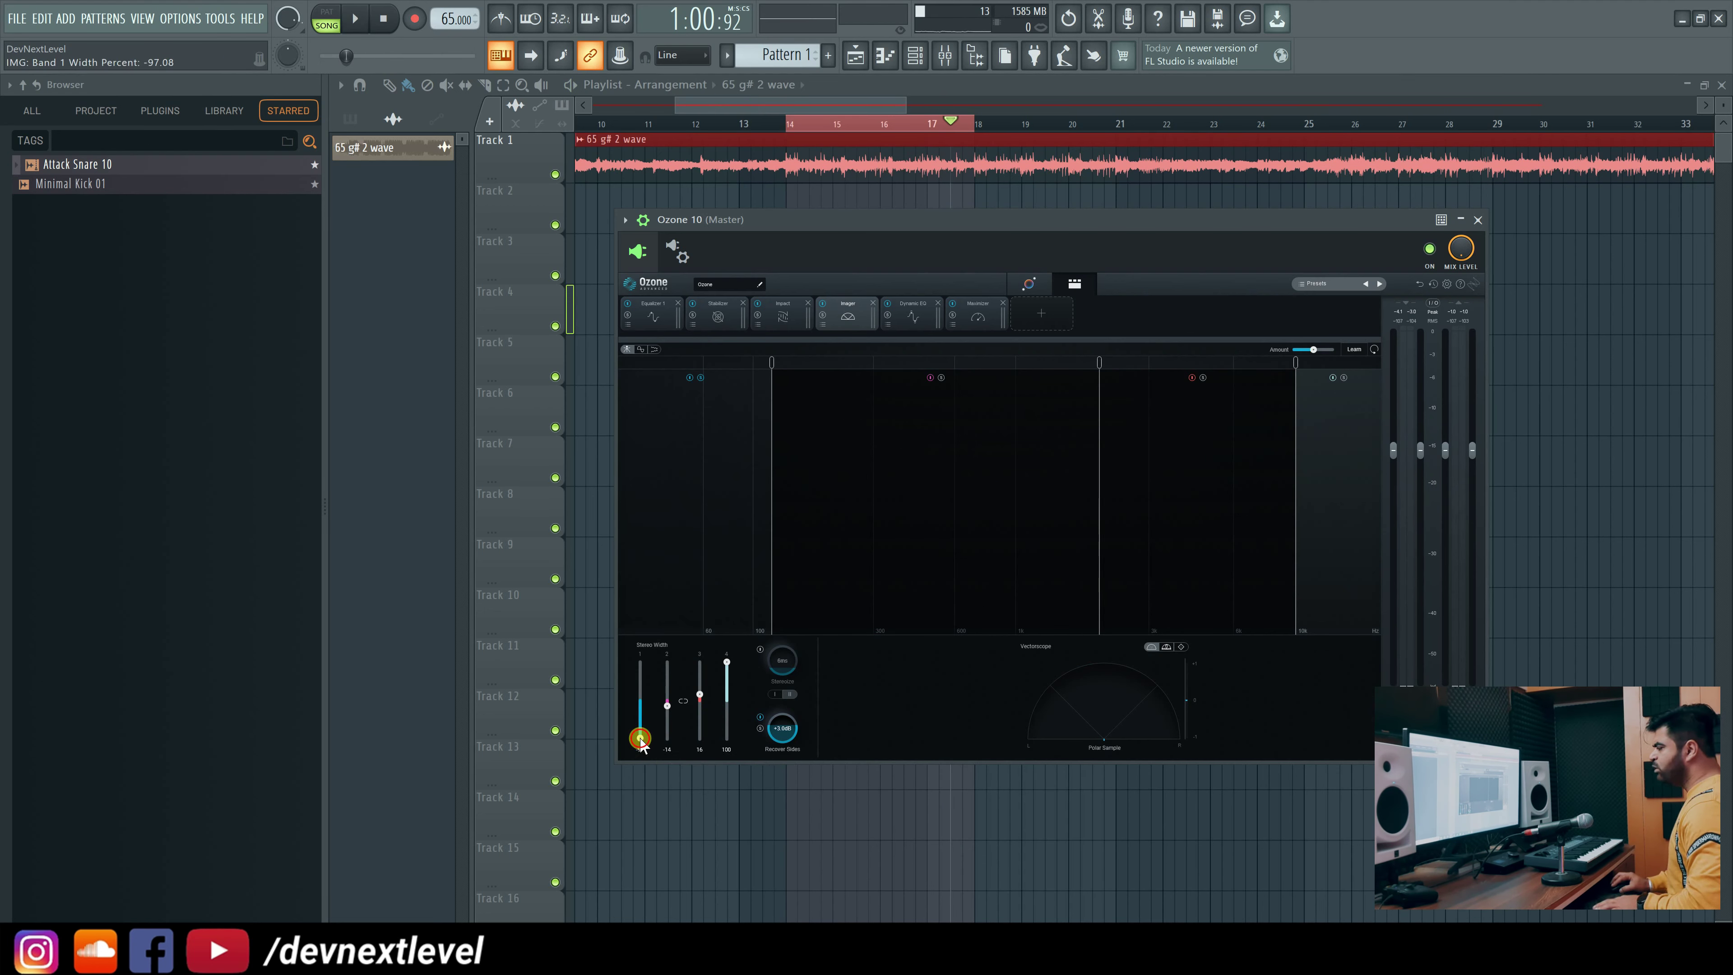
{"action": "key", "text": "space"}
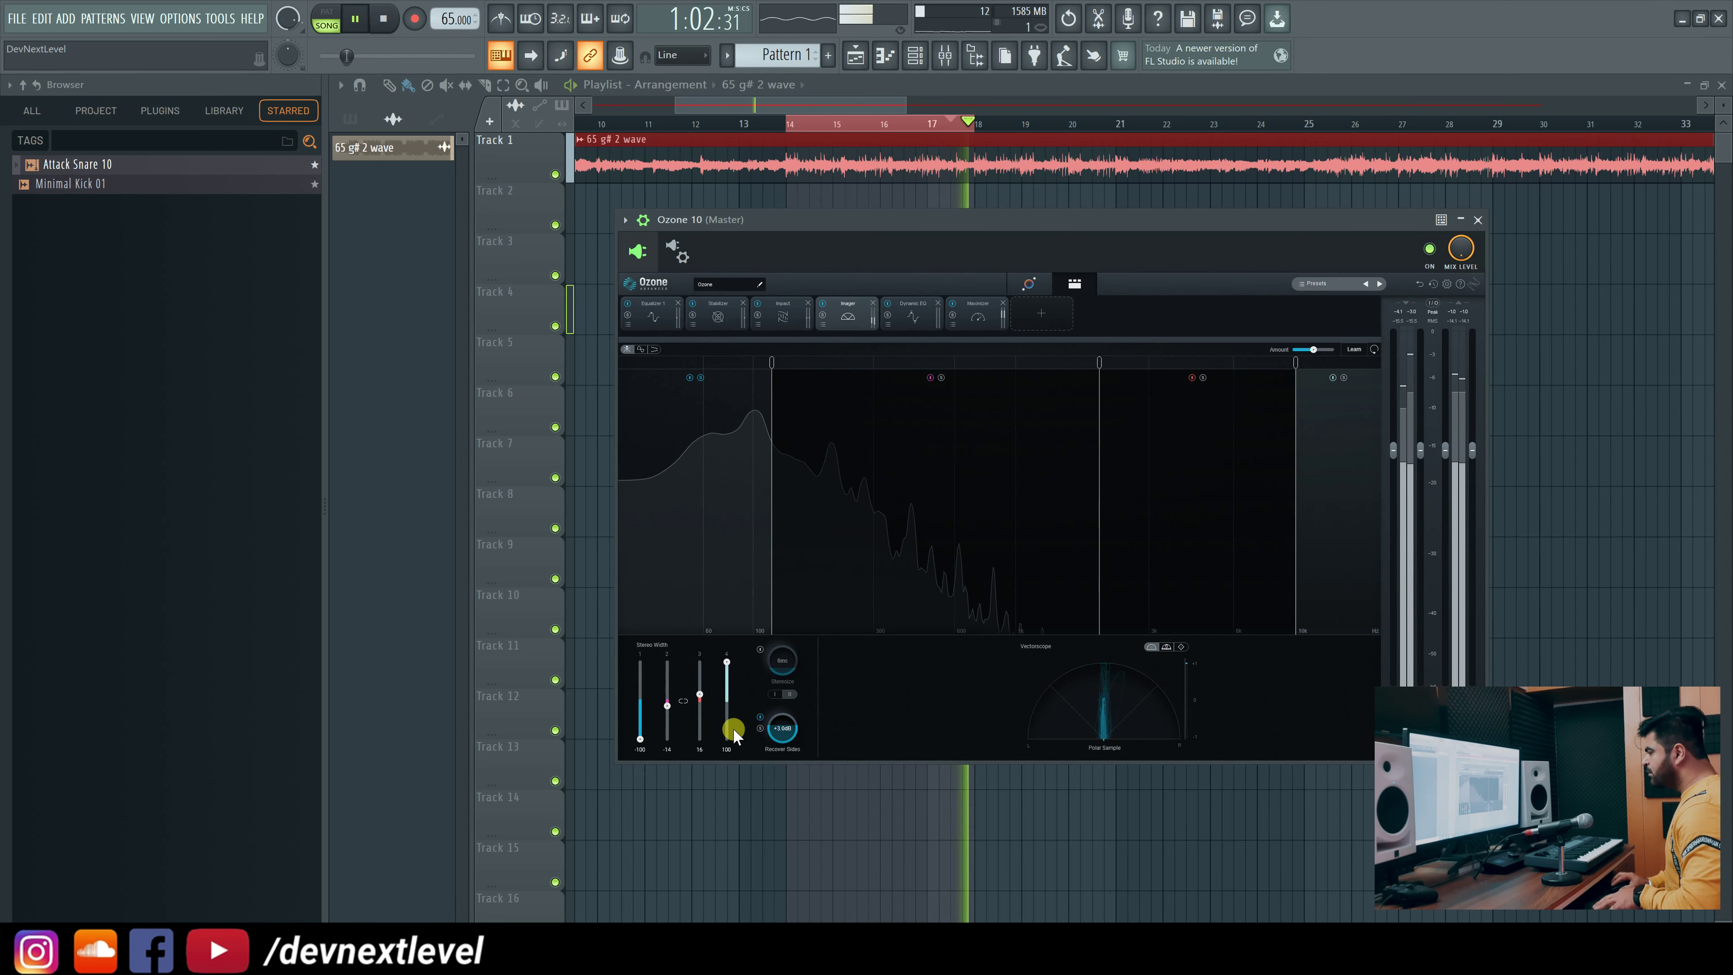
{"action": "key", "text": "space"}
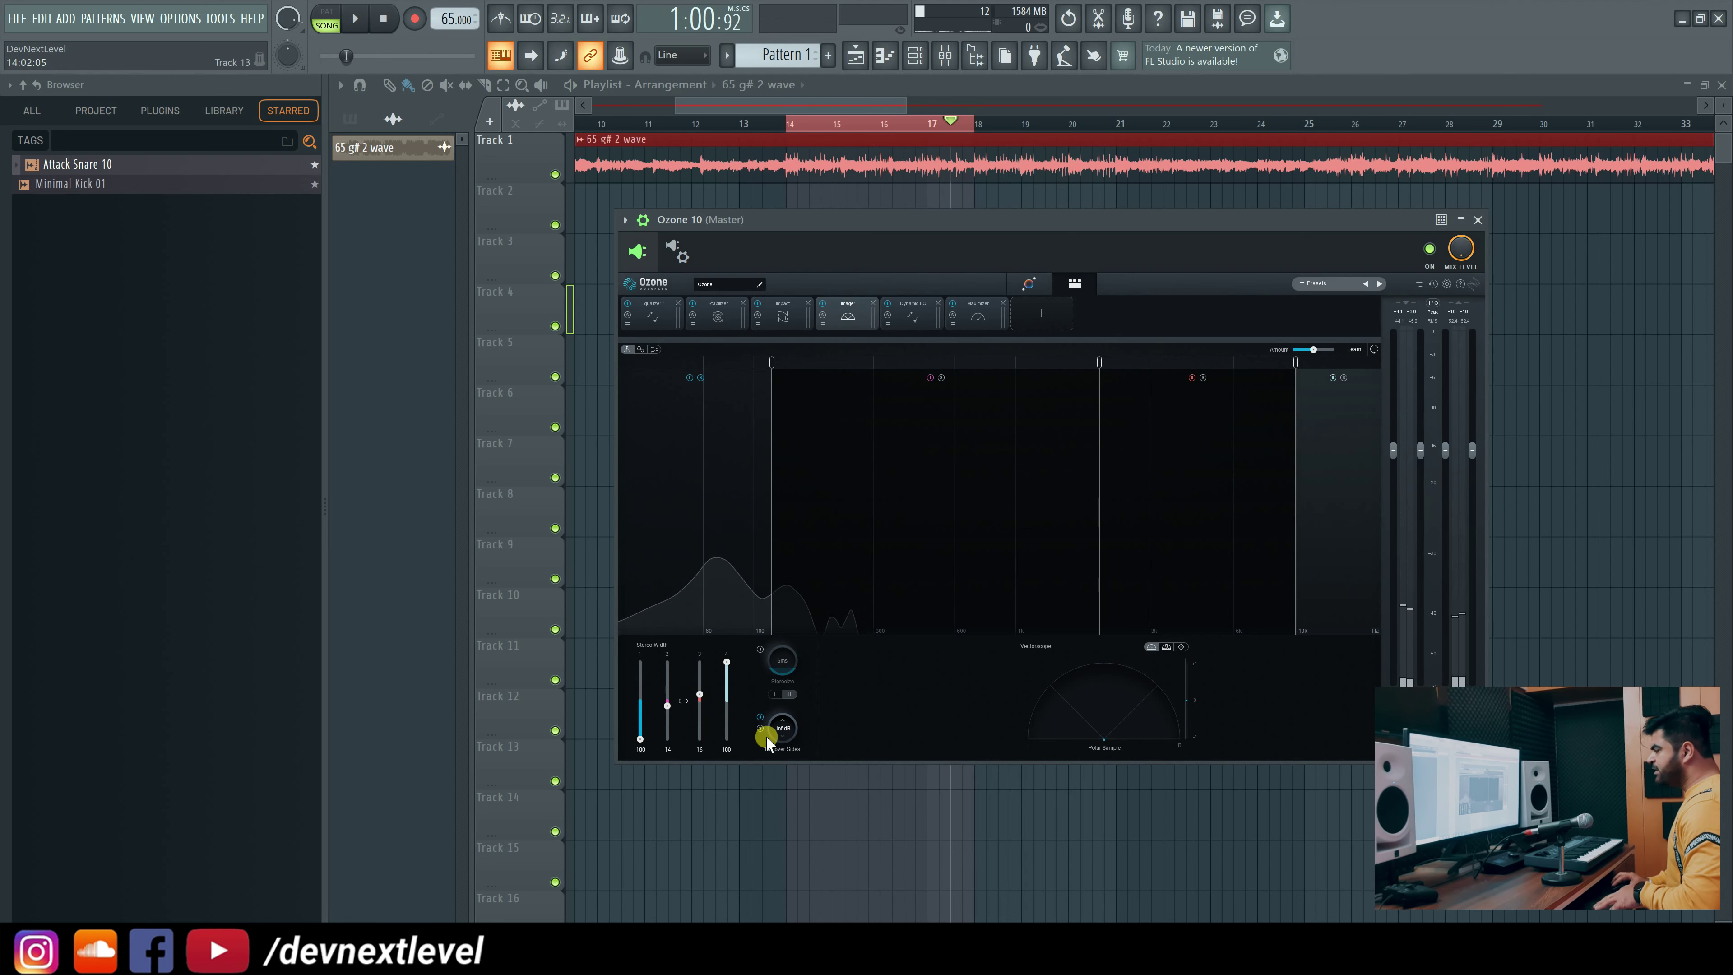
Turn the Imager's Recover Sides gain down and up to about 4.5 dB while listening, and stop playback.
{"action": "left_click_drag", "start_coordinate": [781, 729], "coordinate": [782, 734]}
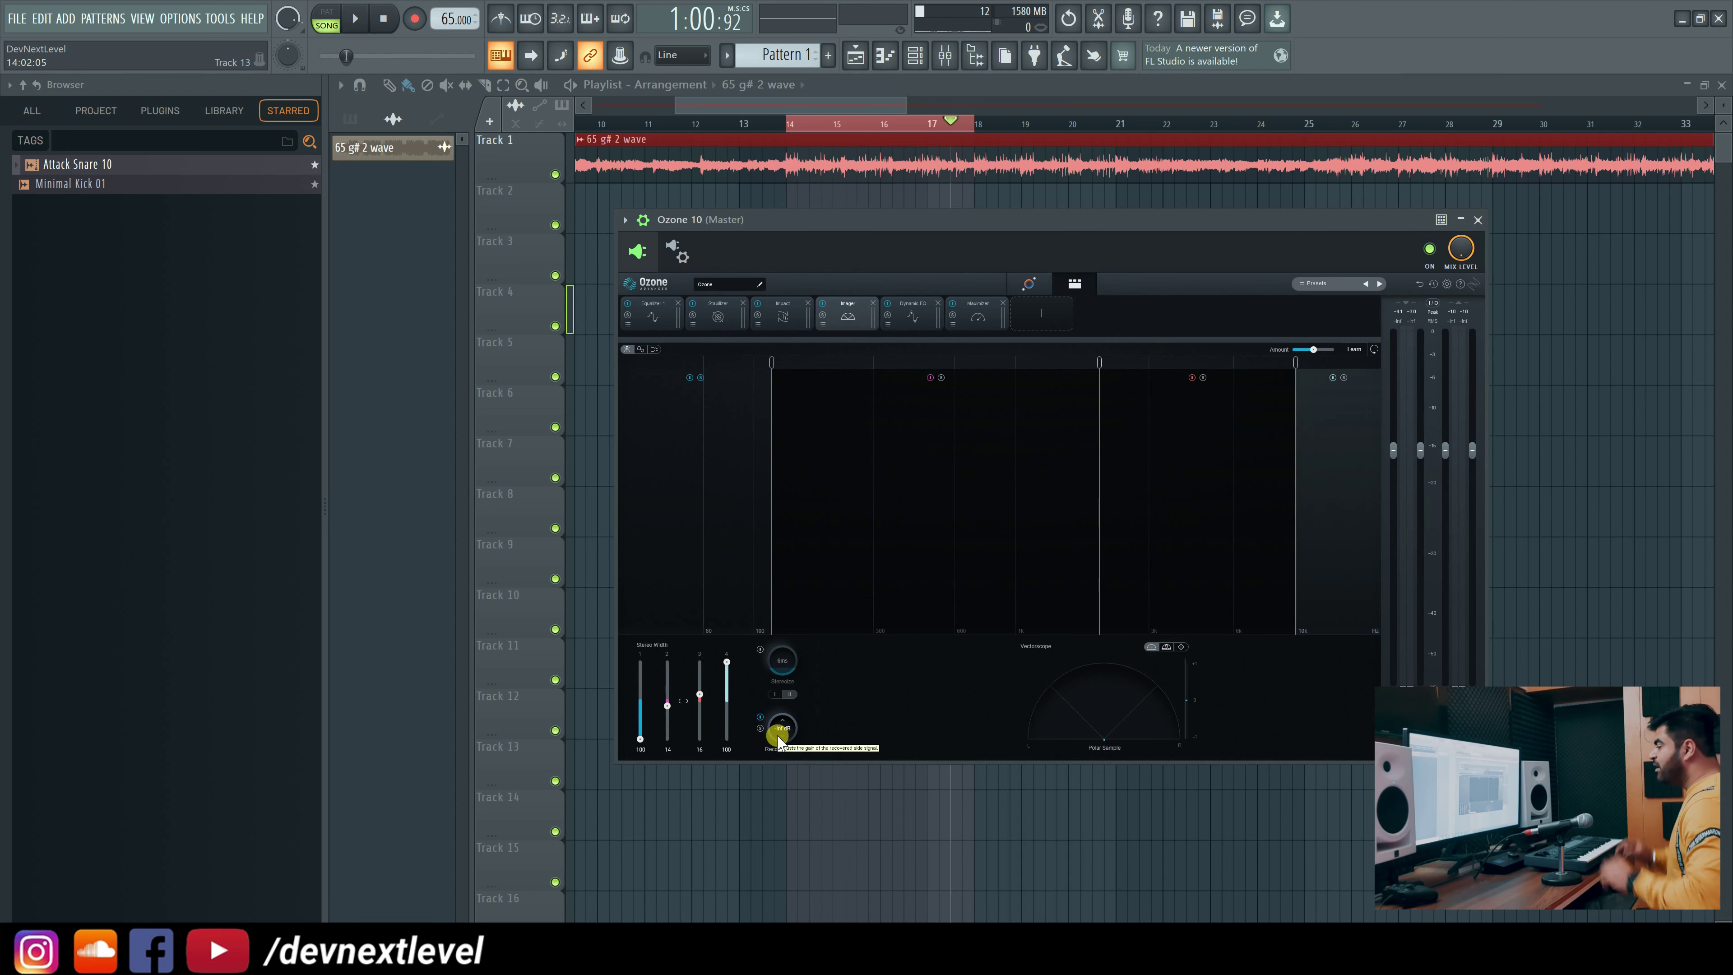
{"action": "key", "text": "space"}
{"action": "left_click_drag", "start_coordinate": [778, 739], "coordinate": [780, 669]}
{"action": "key", "text": "space"}
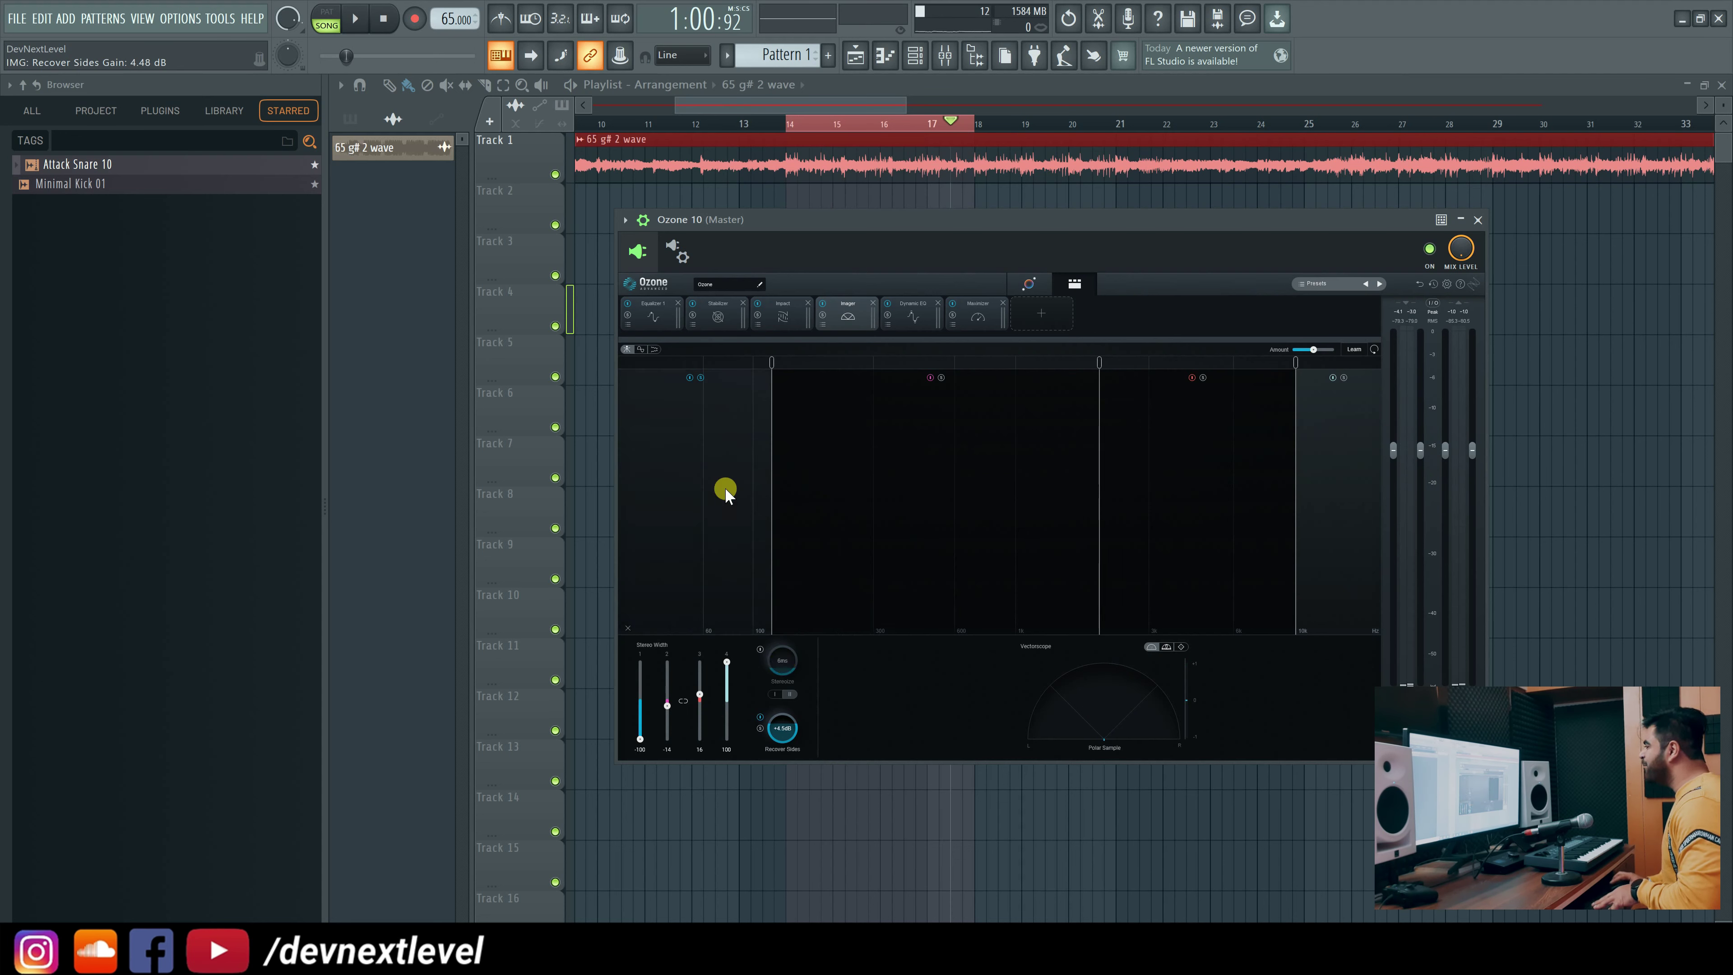
With all Imager bands playing, widen band 3 slightly and set band 4's stereo width to about 65.5.
{"action": "key", "text": "space"}
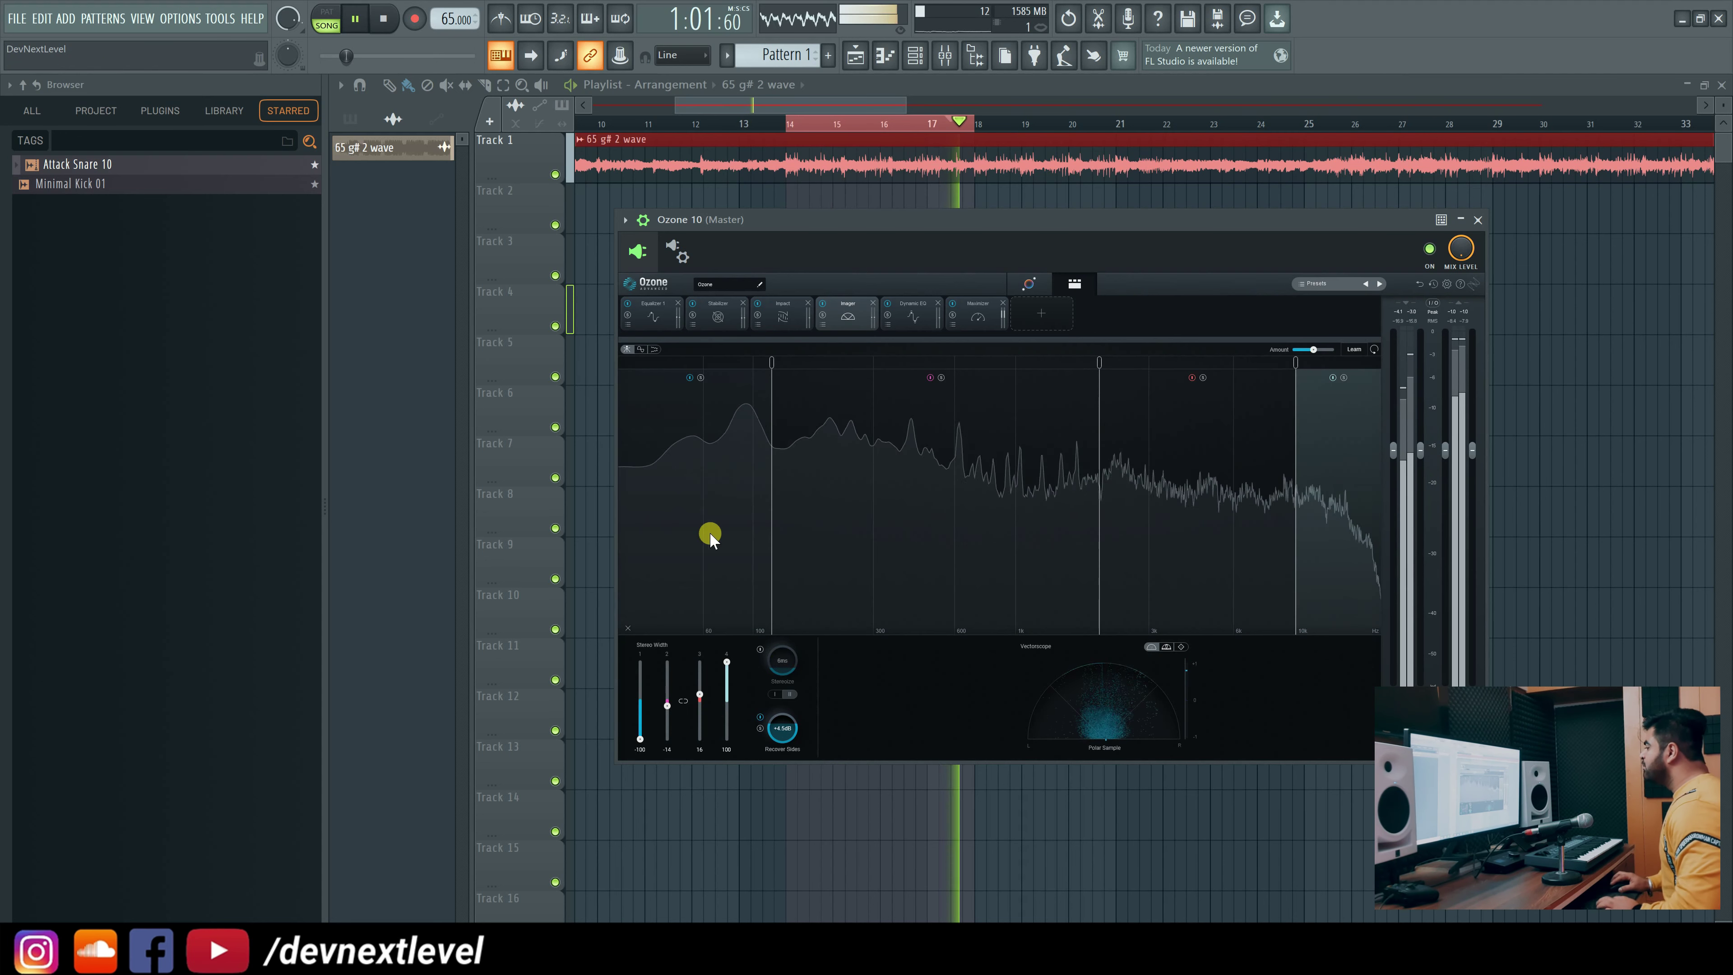
{"action": "left_click_drag", "start_coordinate": [716, 695], "coordinate": [727, 677]}
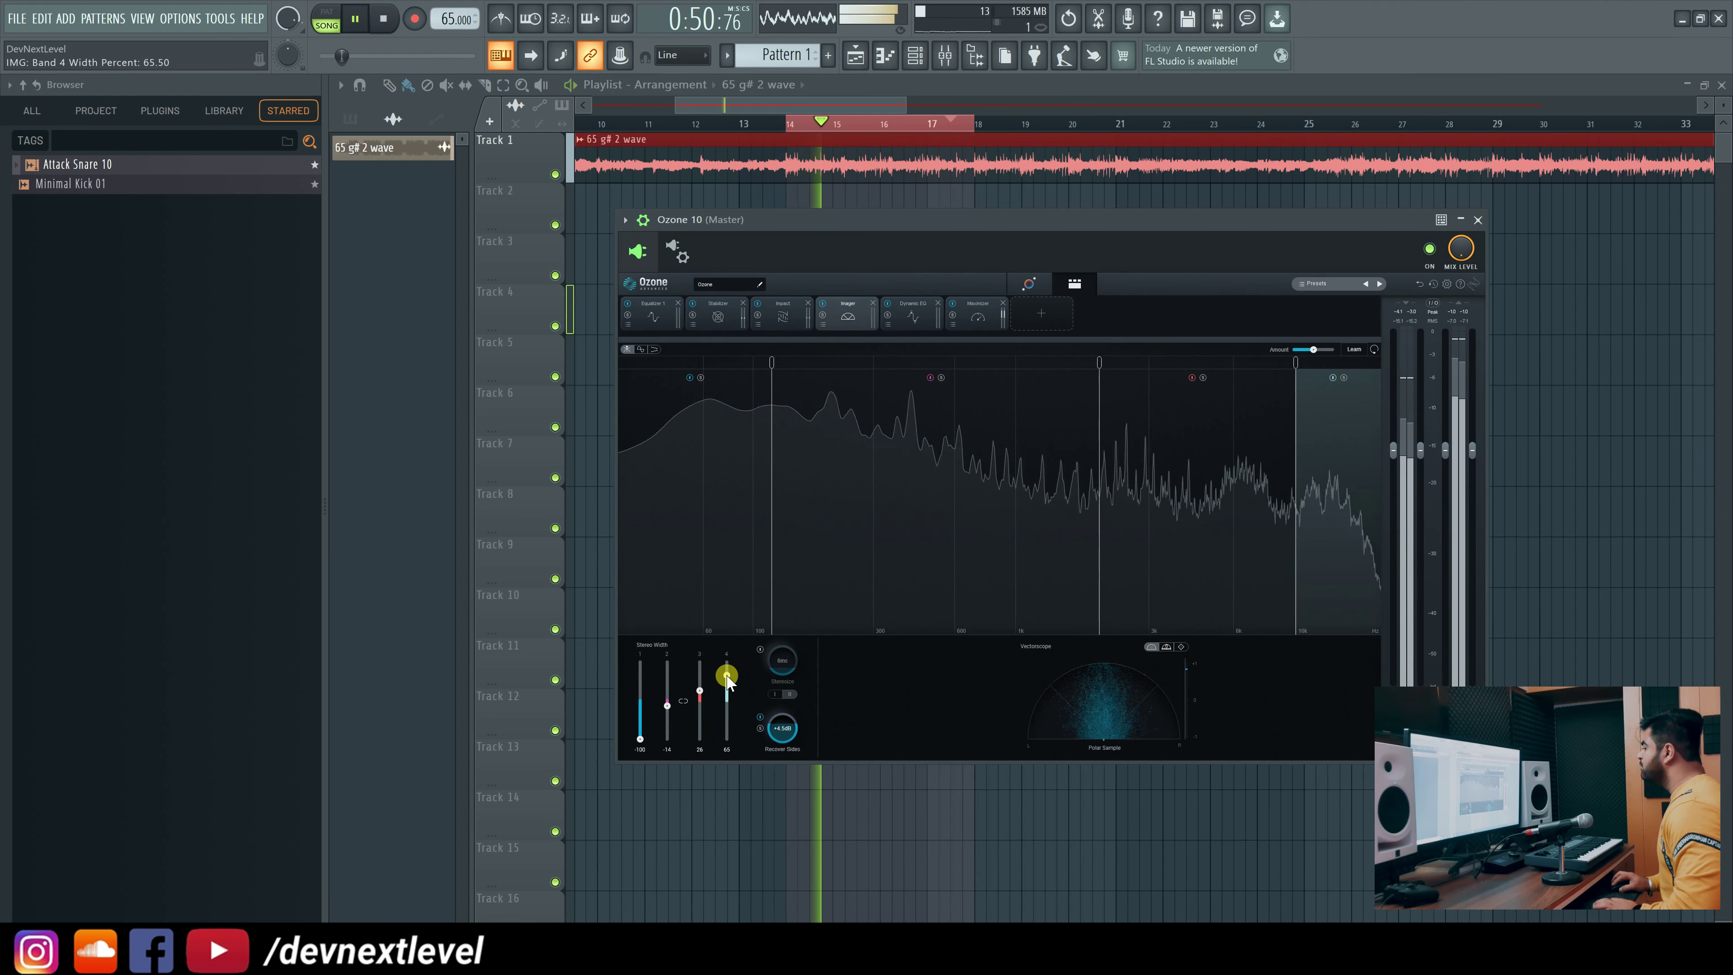
In the Dynamic EQ module, add a low-frequency node at about 80 Hz, tune its Q during playback and set its gain to about -1.1 dB.
{"action": "key", "text": "space"}
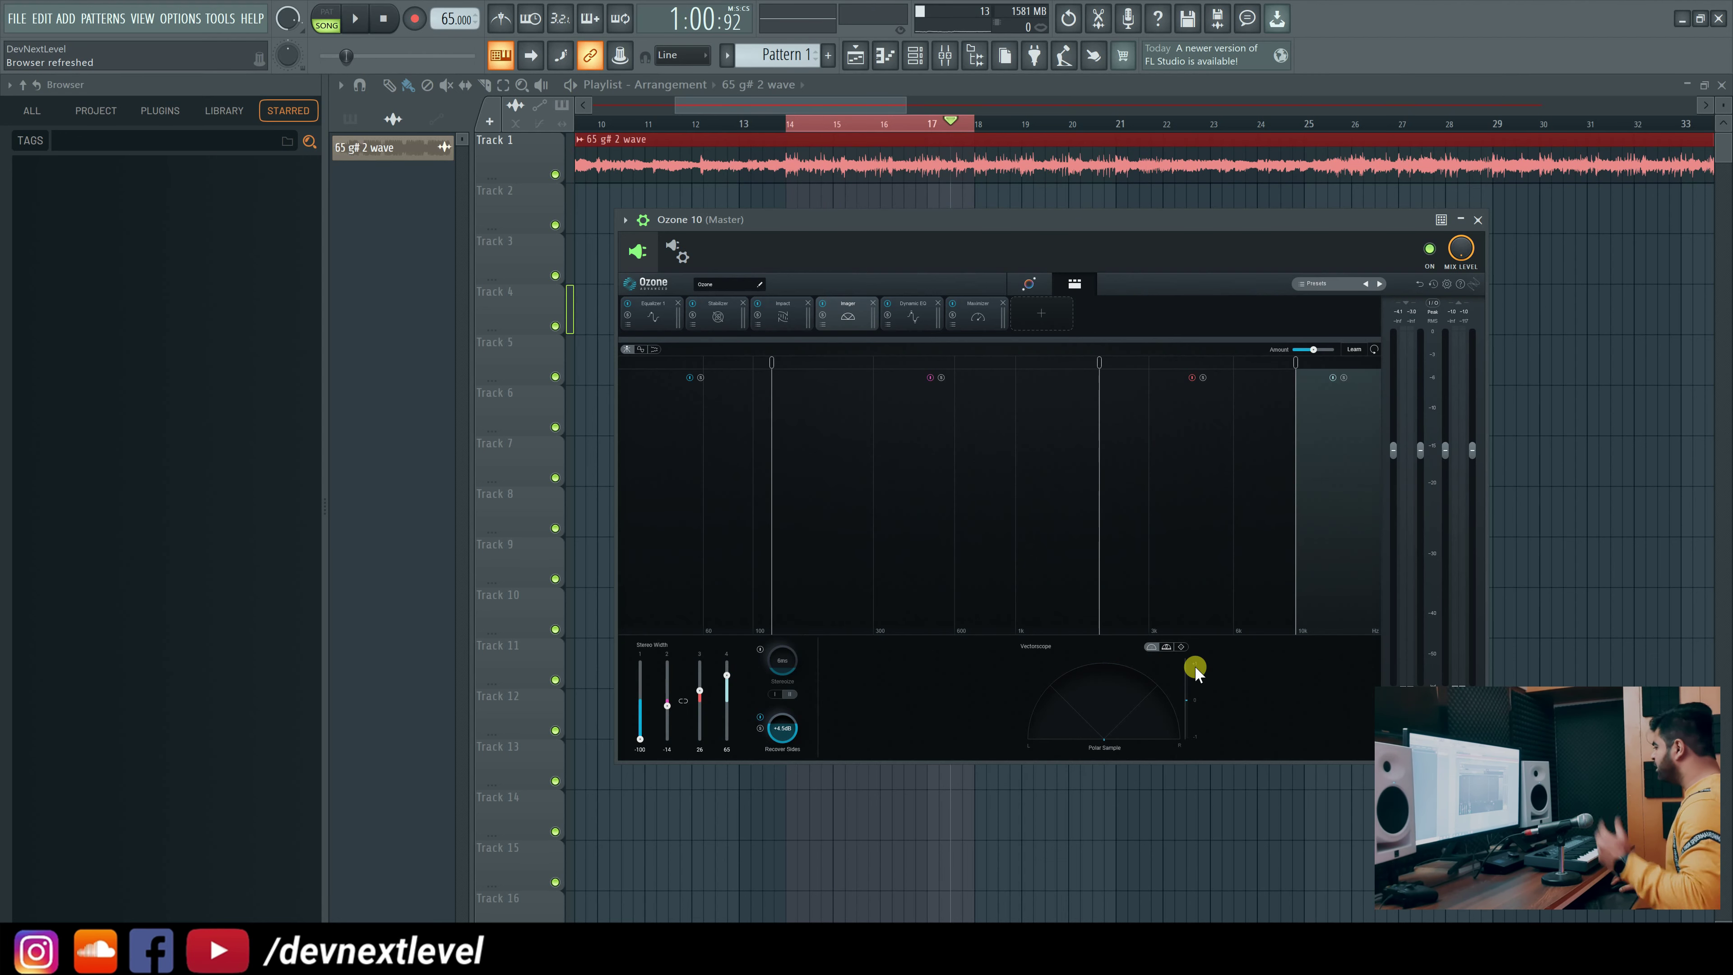
{"action": "left_click", "coordinate": [904, 318]}
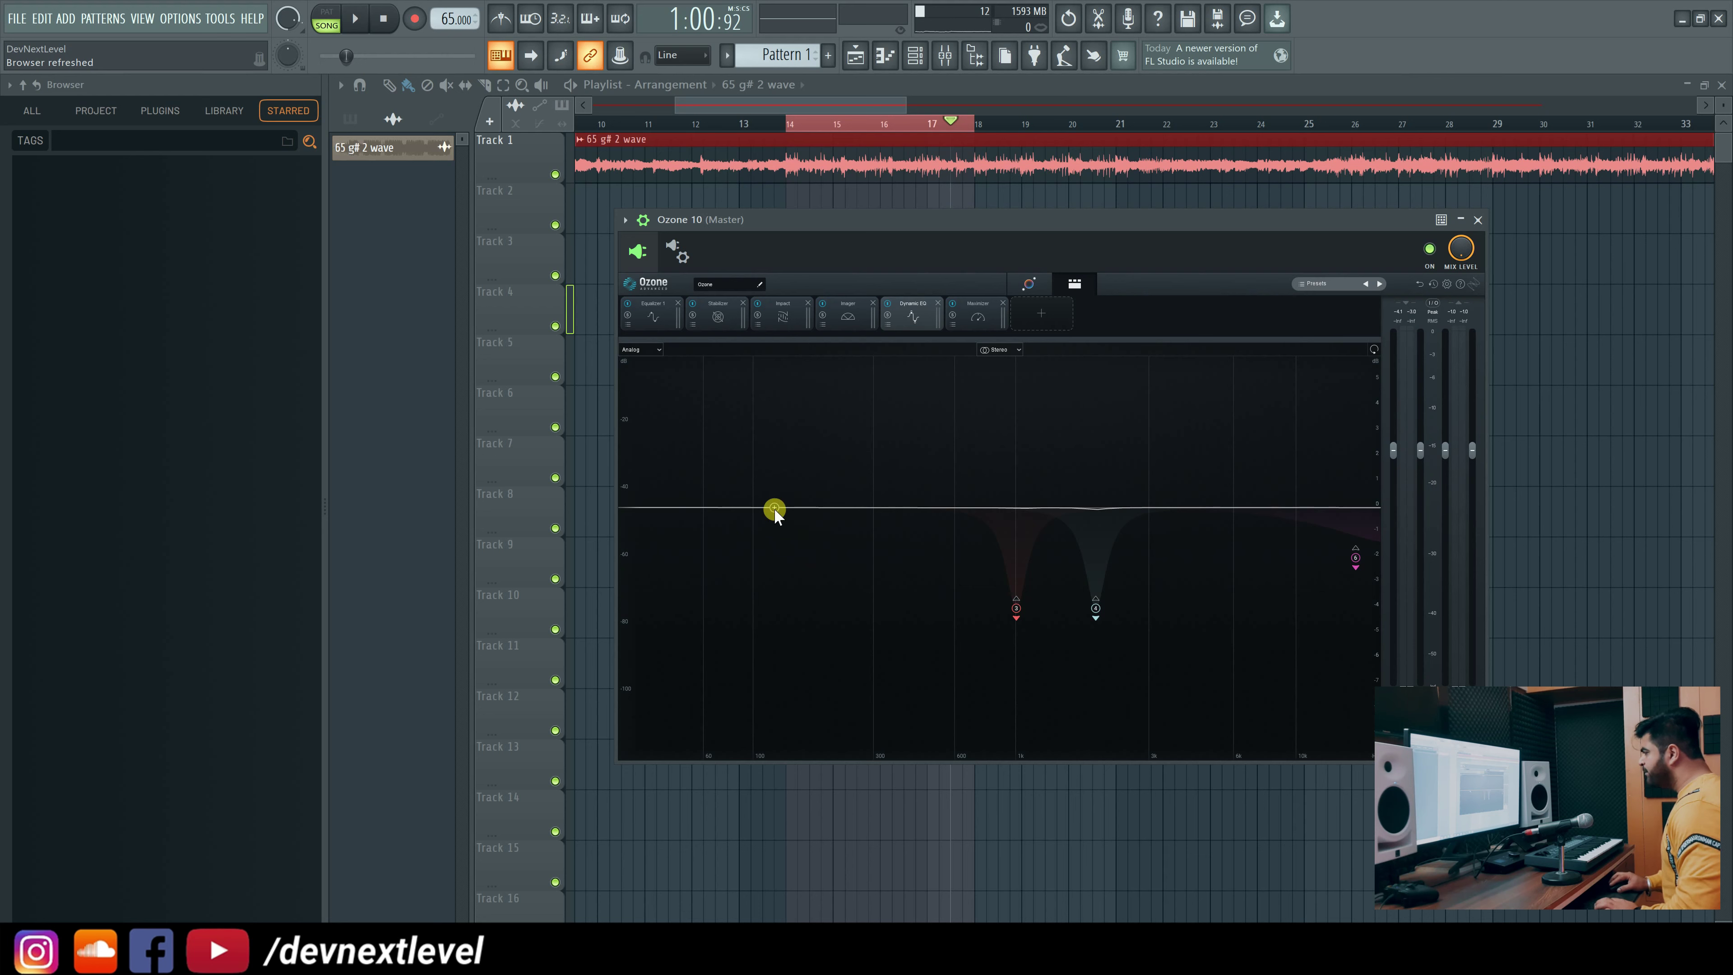
{"action": "key", "text": "space"}
{"action": "left_click_drag", "start_coordinate": [775, 512], "coordinate": [740, 395]}
{"action": "key", "text": "space"}
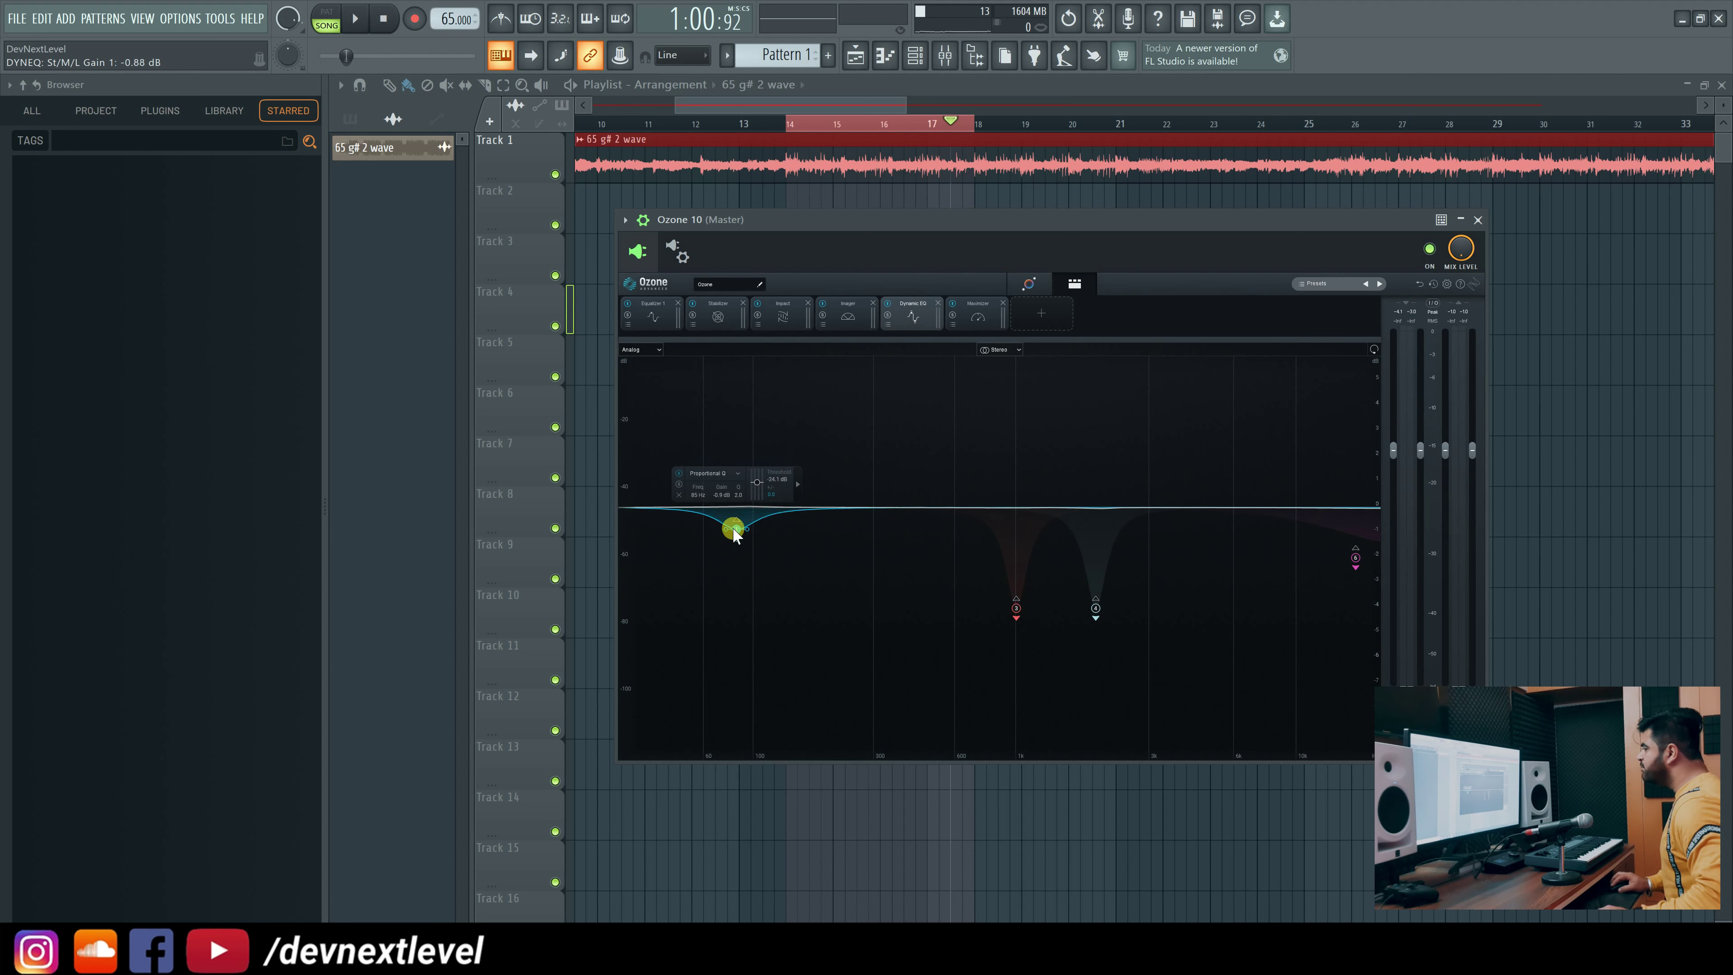
{"action": "key", "text": "space"}
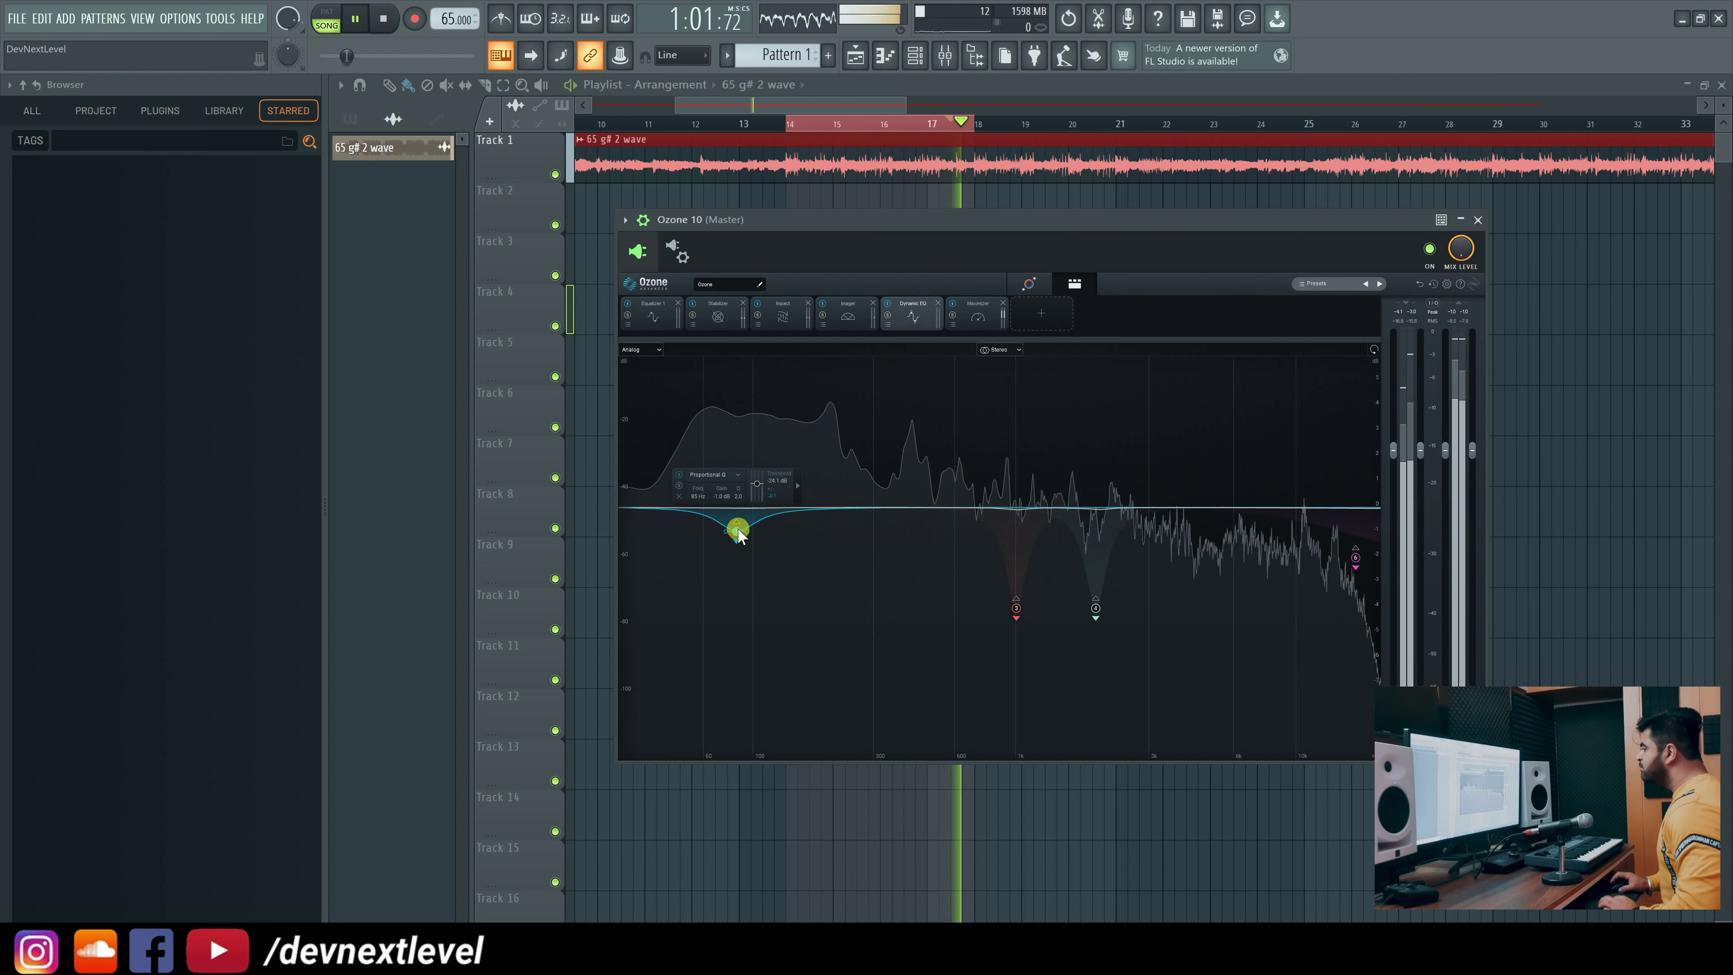
{"action": "scroll", "coordinate": [736, 531], "scroll_direction": "down", "scroll_amount": 2}
{"action": "scroll", "coordinate": [738, 534], "scroll_direction": "up", "scroll_amount": 2}
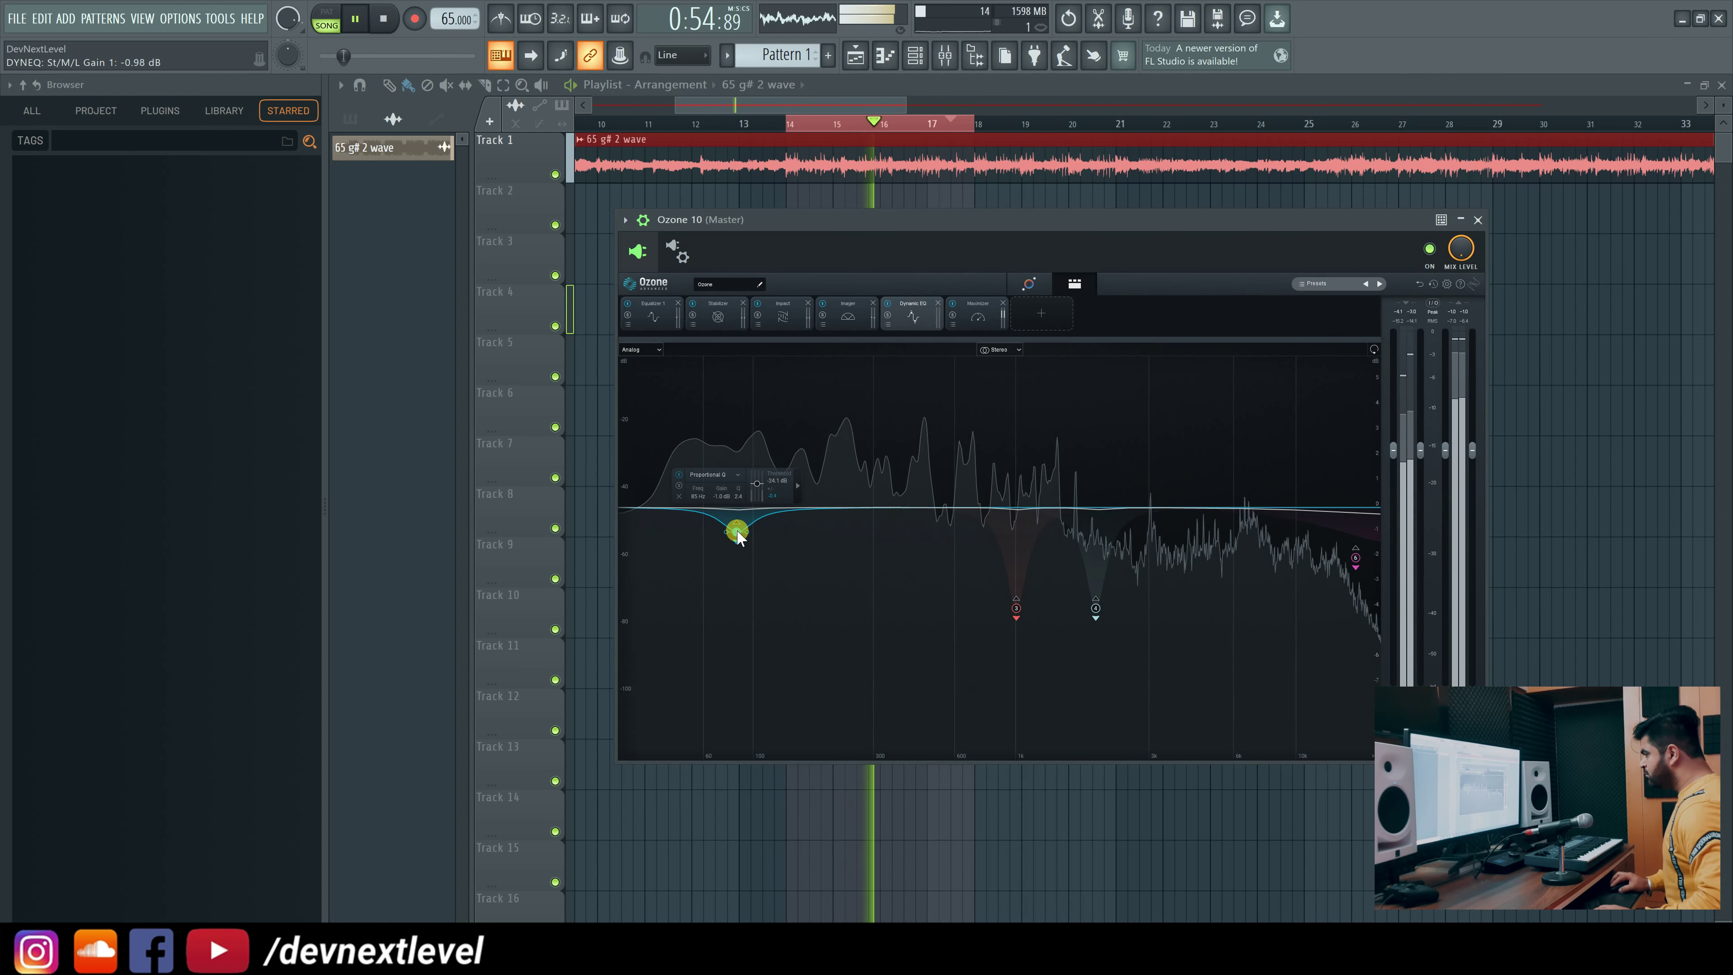
{"action": "left_click_drag", "start_coordinate": [738, 534], "coordinate": [739, 538]}
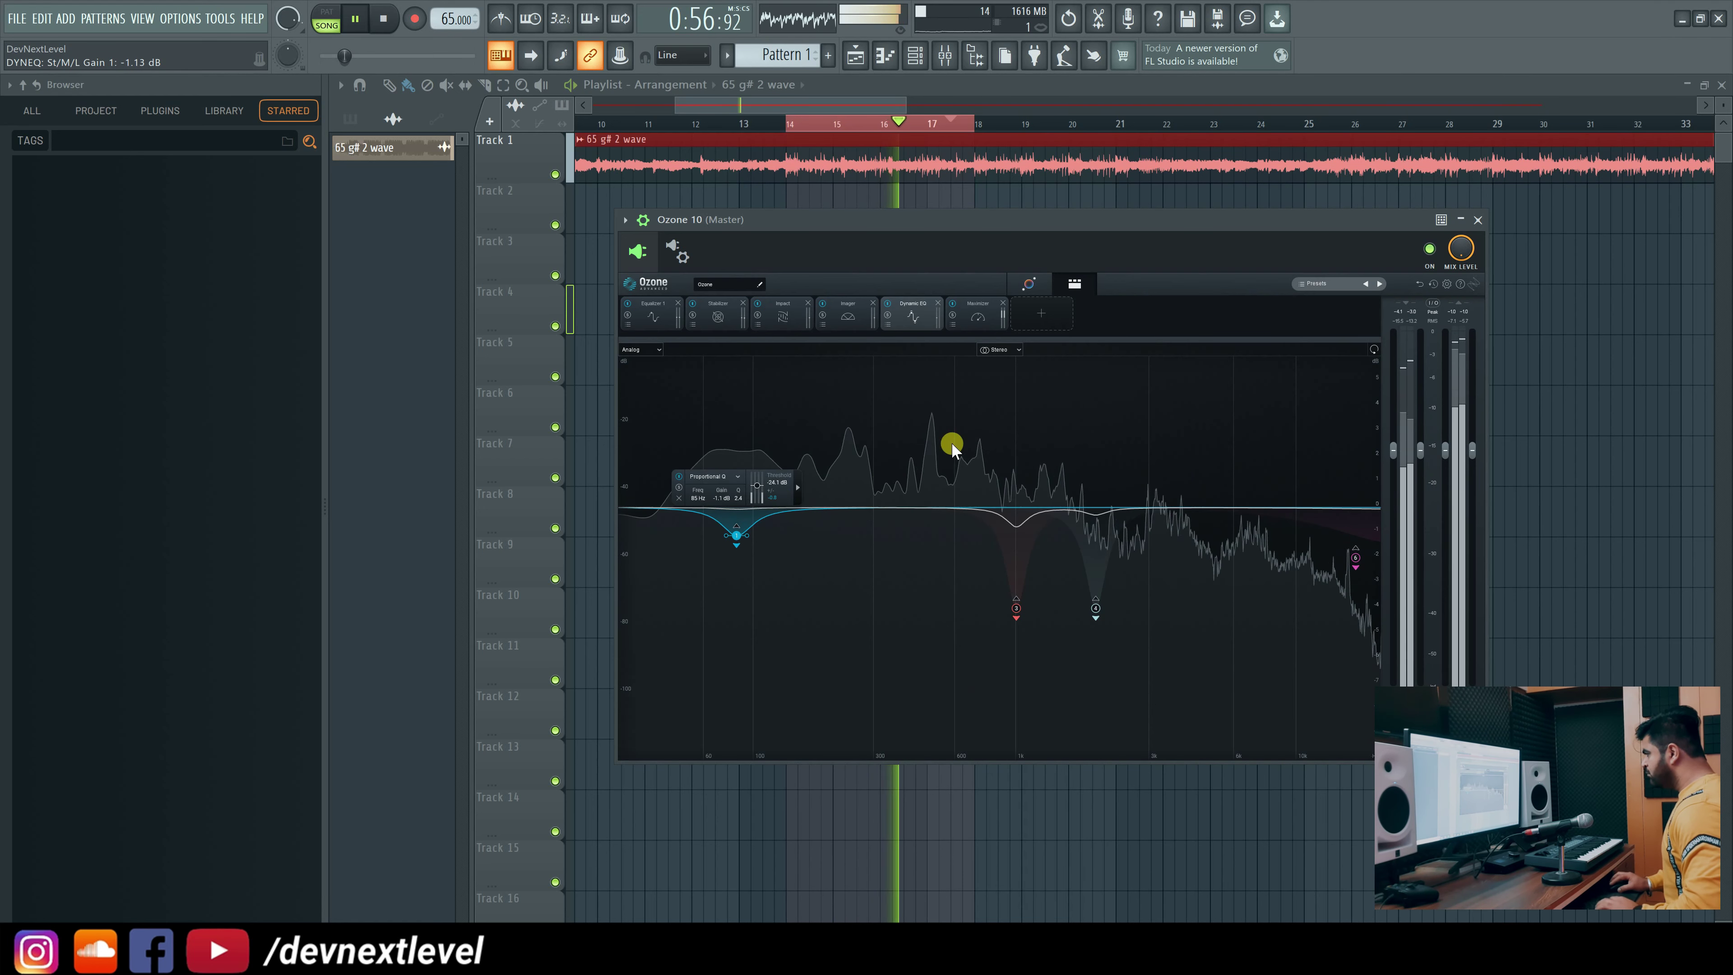
{"action": "key", "text": "space"}
Add an Exciter module to the chain and move it between the Dynamic EQ and the Maximizer.
{"action": "left_click", "coordinate": [658, 314]}
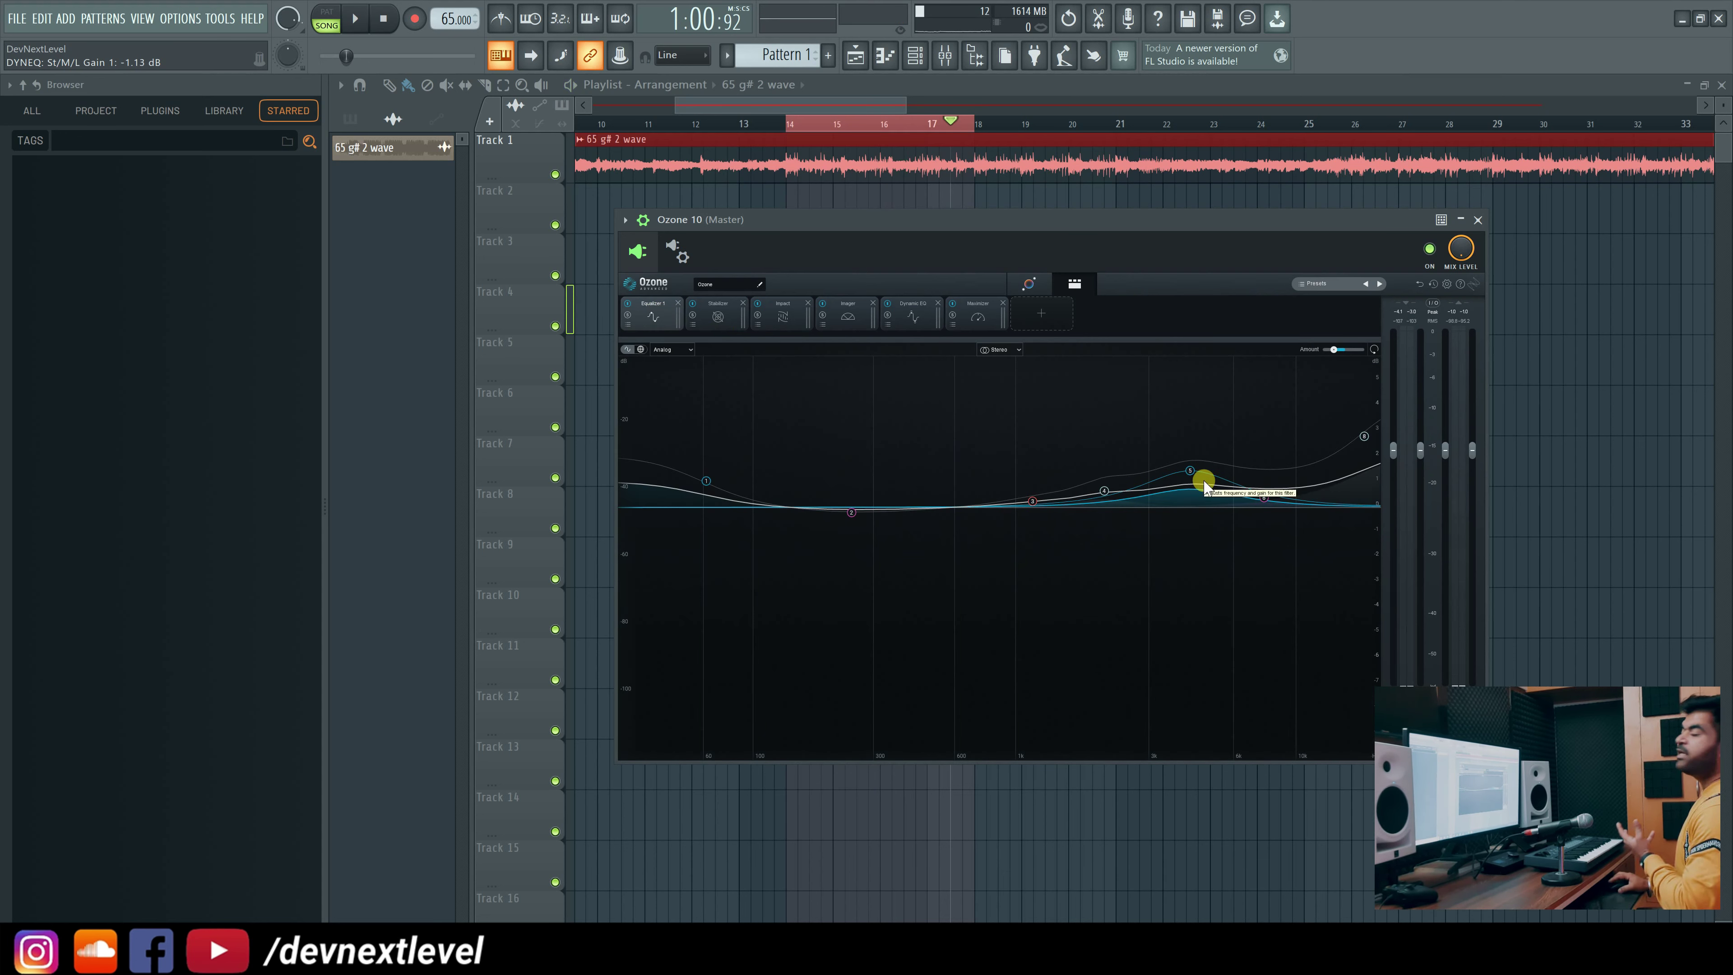
{"action": "left_click", "coordinate": [1040, 315]}
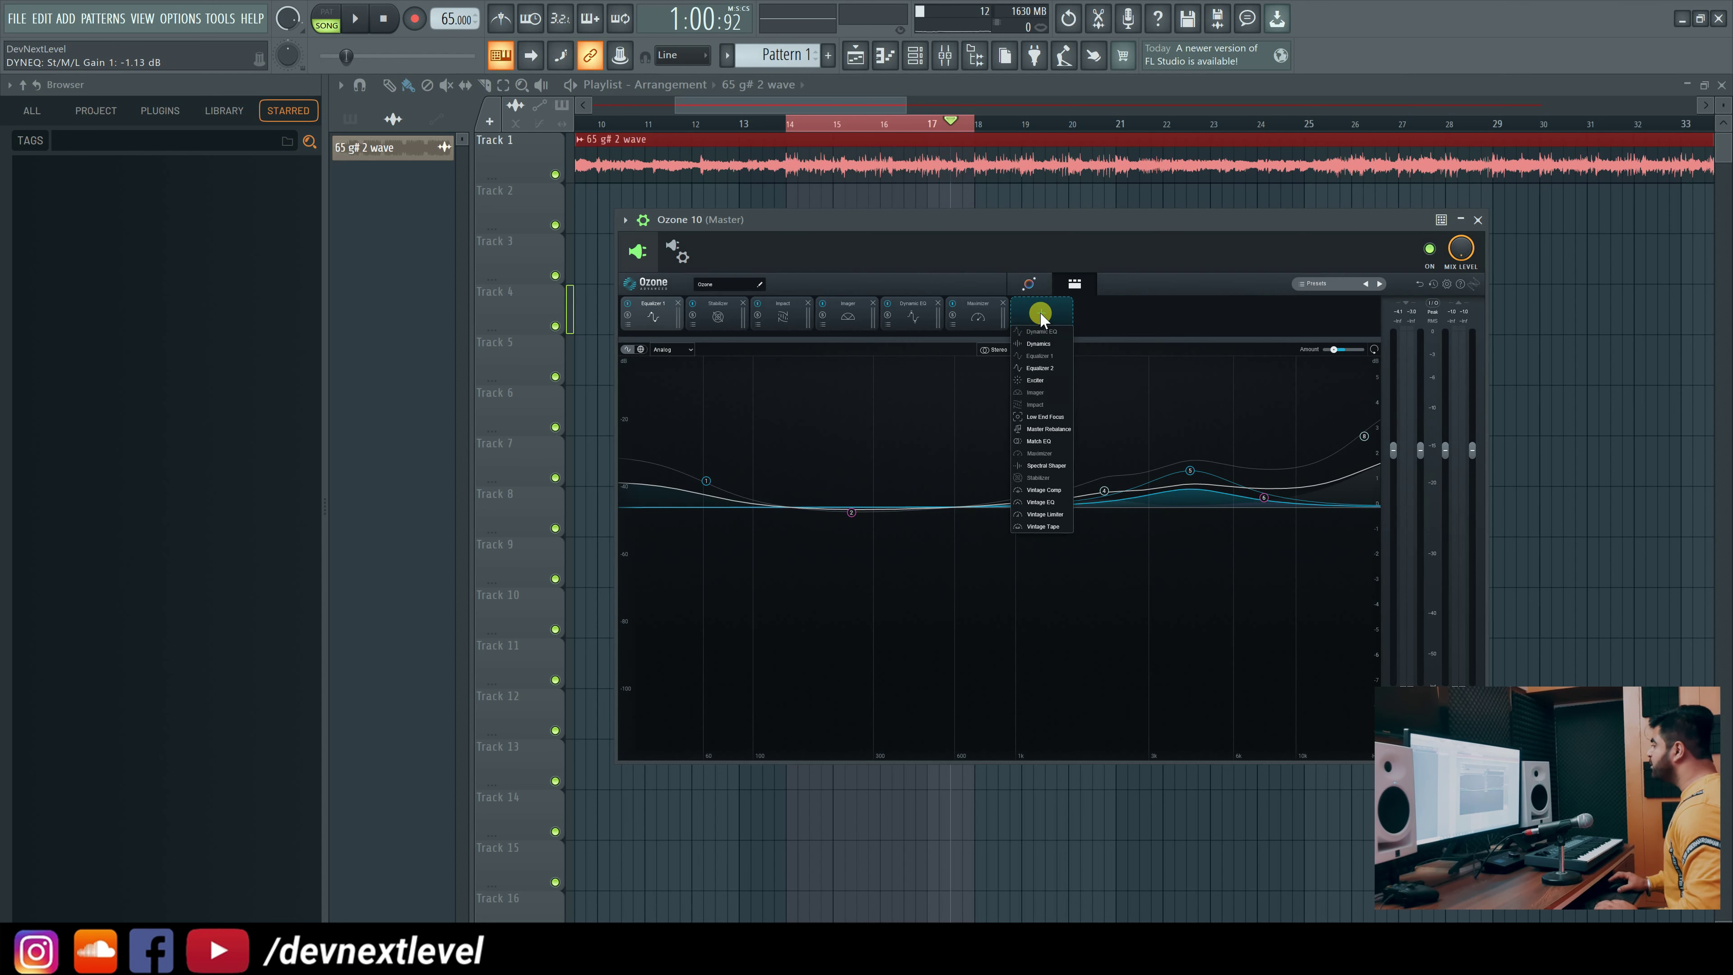
{"action": "left_click", "coordinate": [1040, 381]}
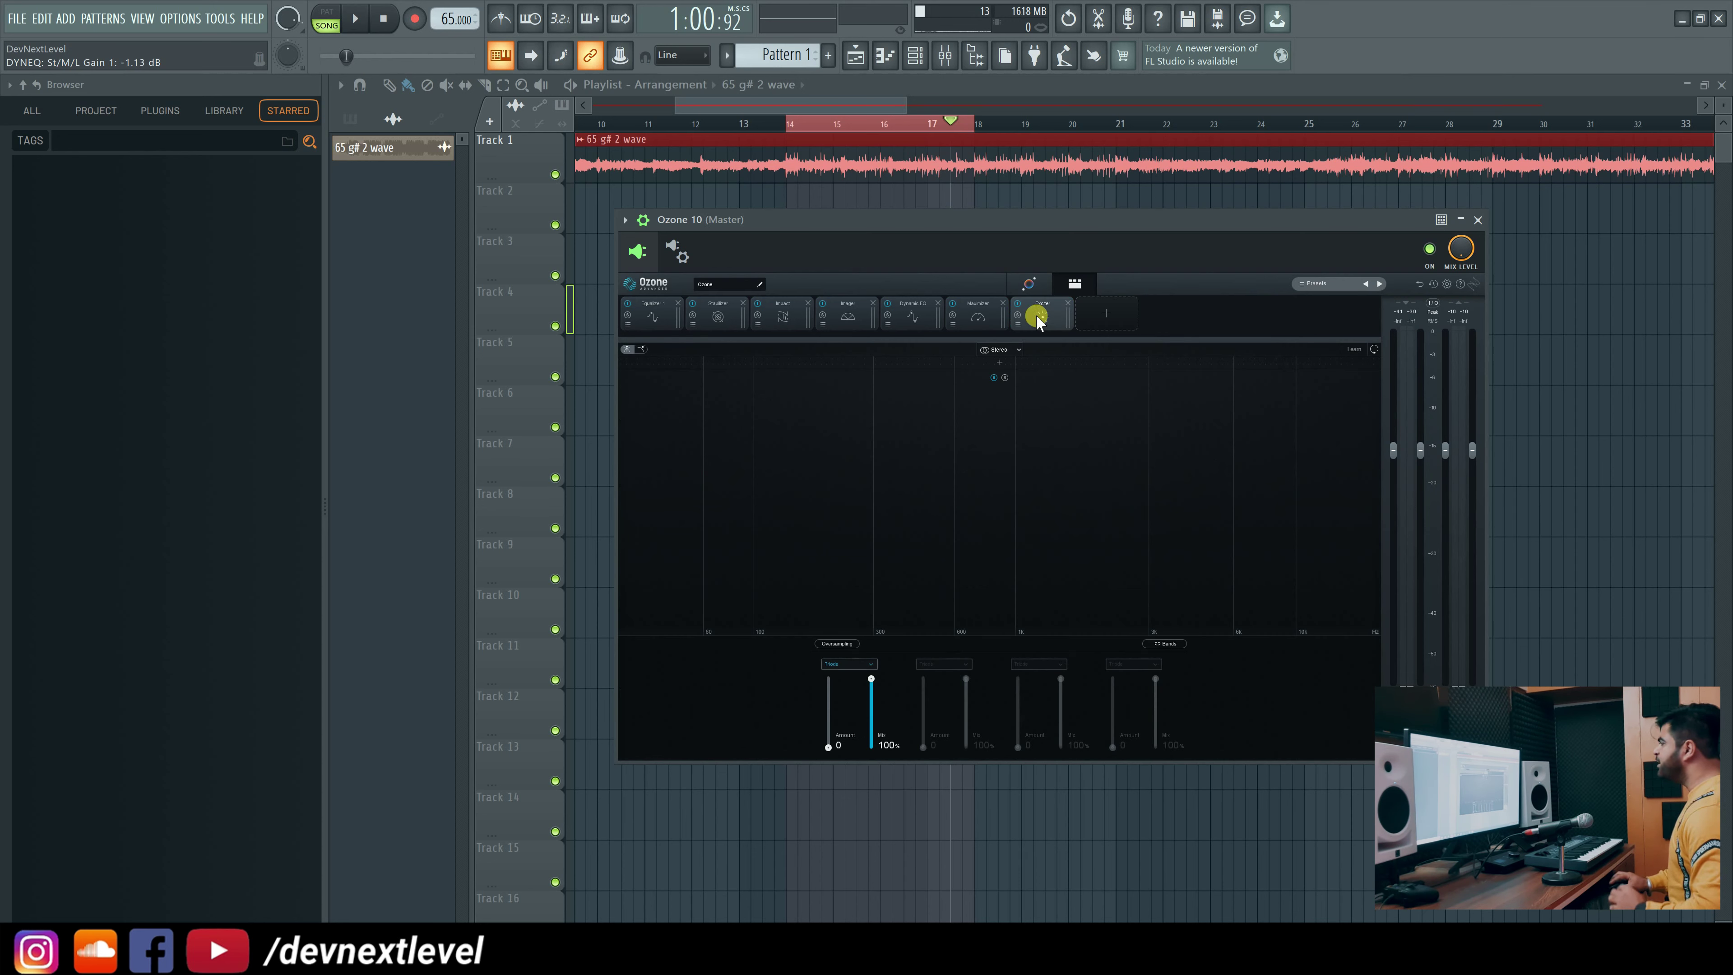
{"action": "left_click_drag", "start_coordinate": [1036, 321], "coordinate": [987, 322]}
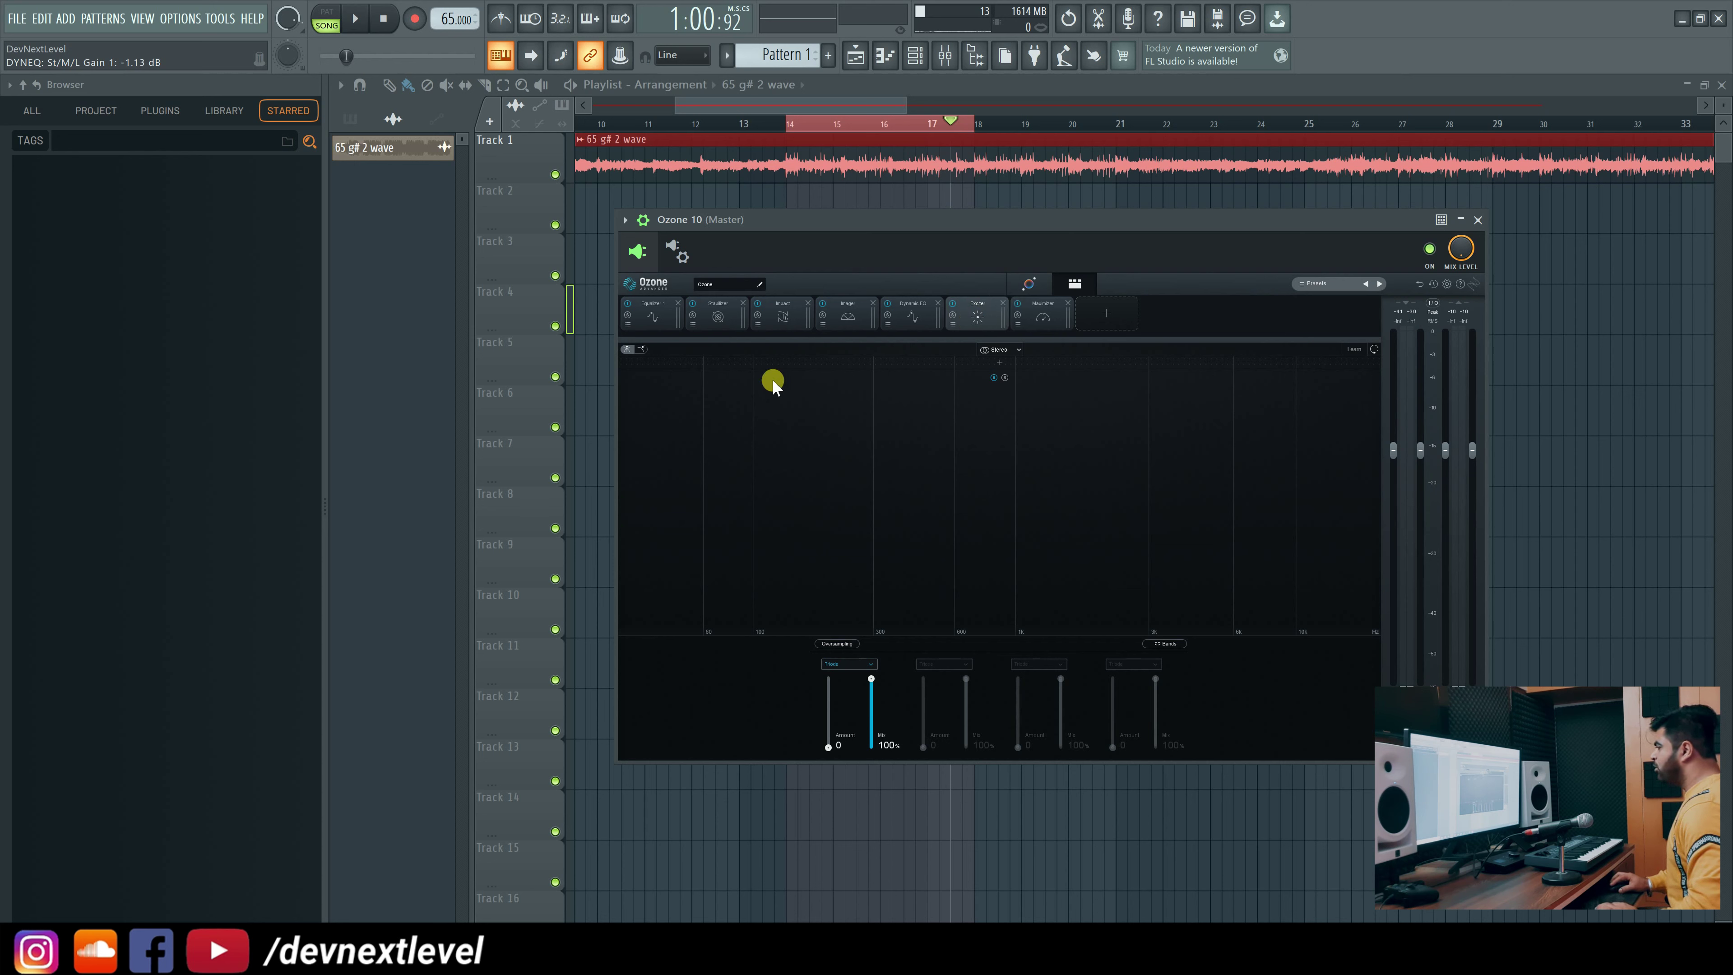
Split the Exciter into four frequency bands, audition the highest band soloed and unsolo it.
{"action": "left_click", "coordinate": [798, 362]}
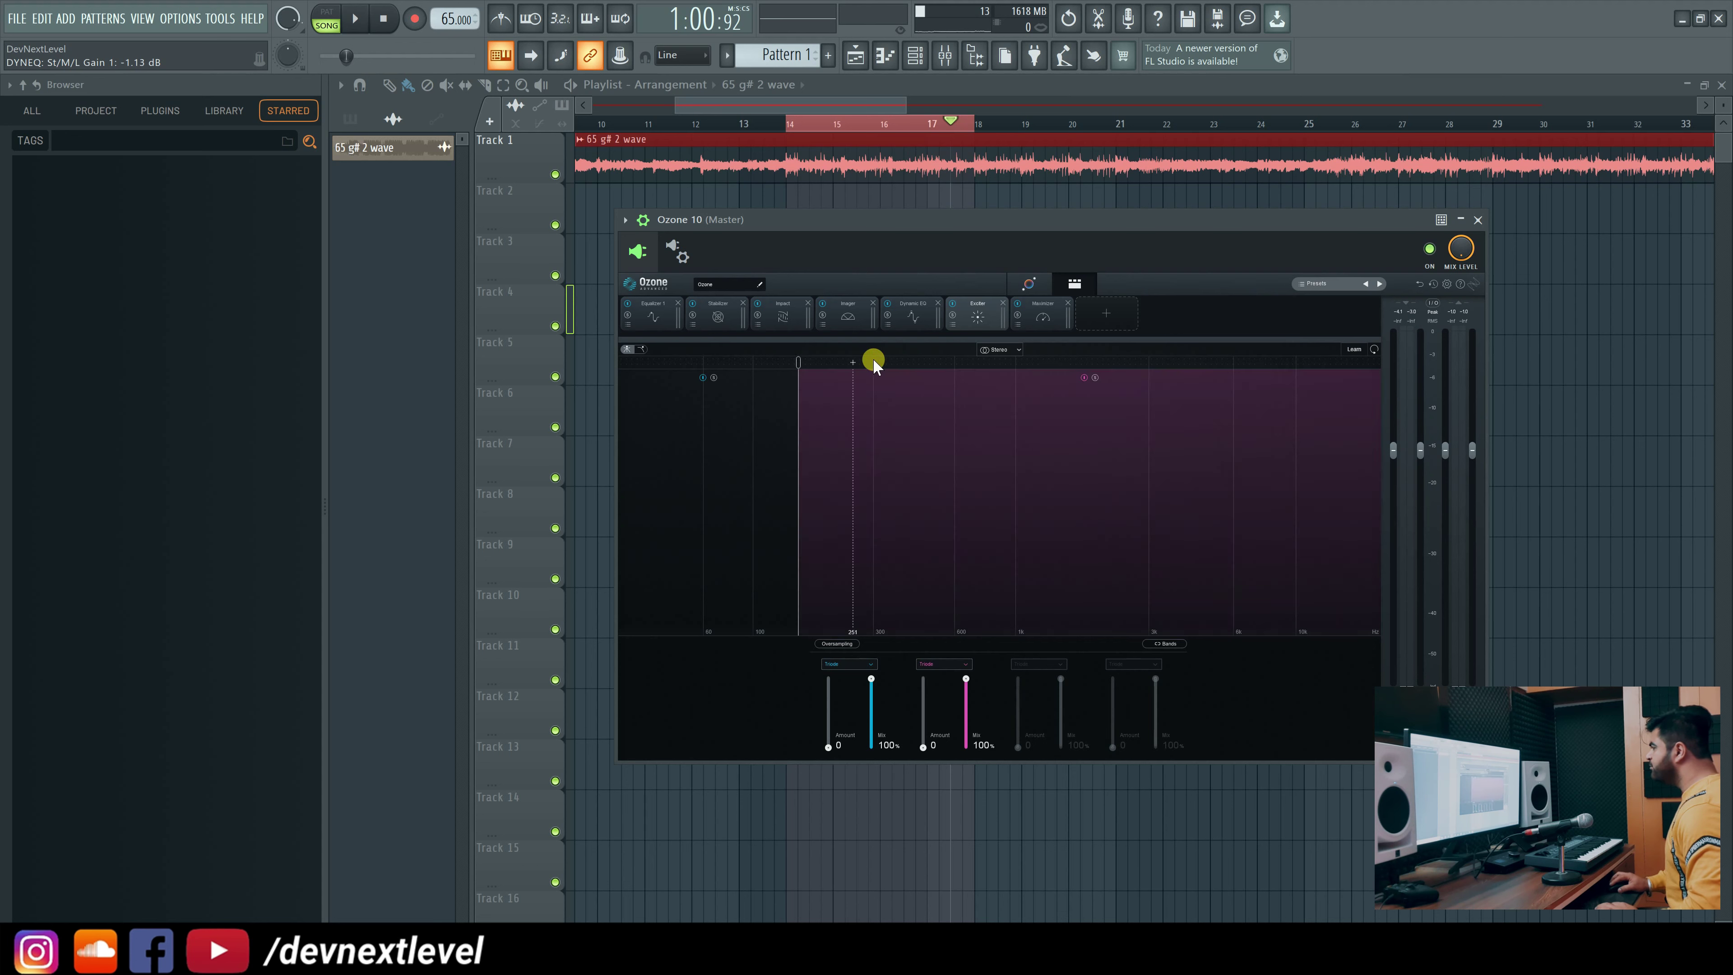
{"action": "left_click", "coordinate": [1016, 362]}
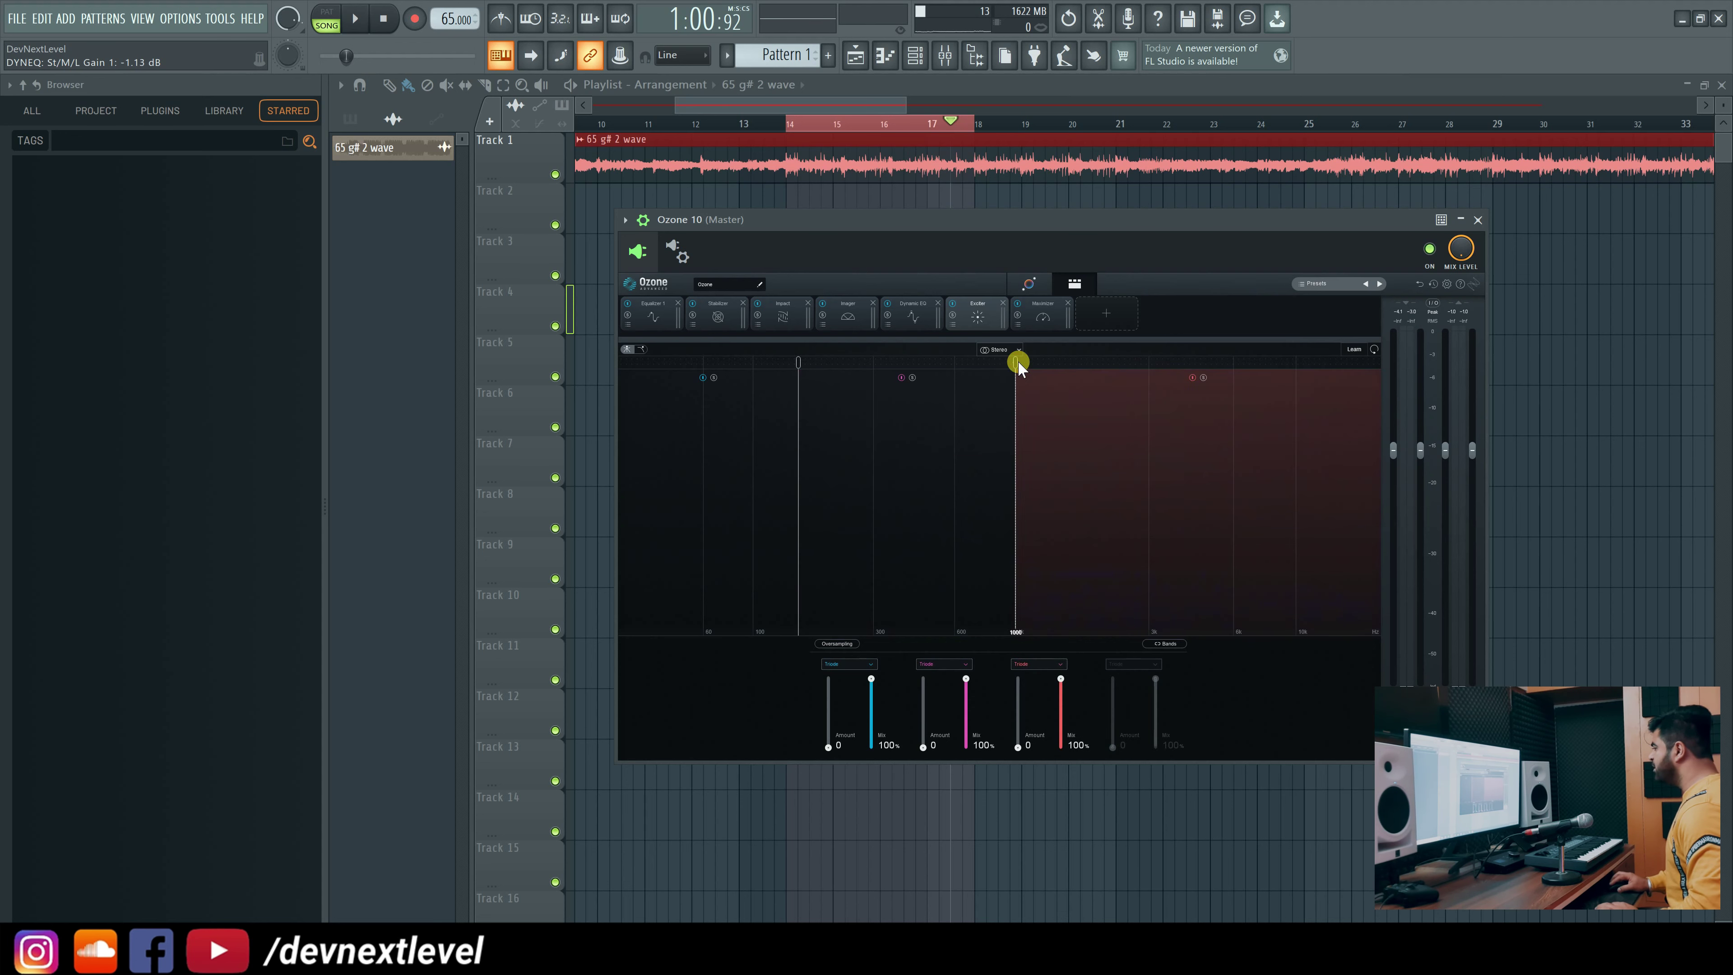
{"action": "left_click", "coordinate": [1203, 365]}
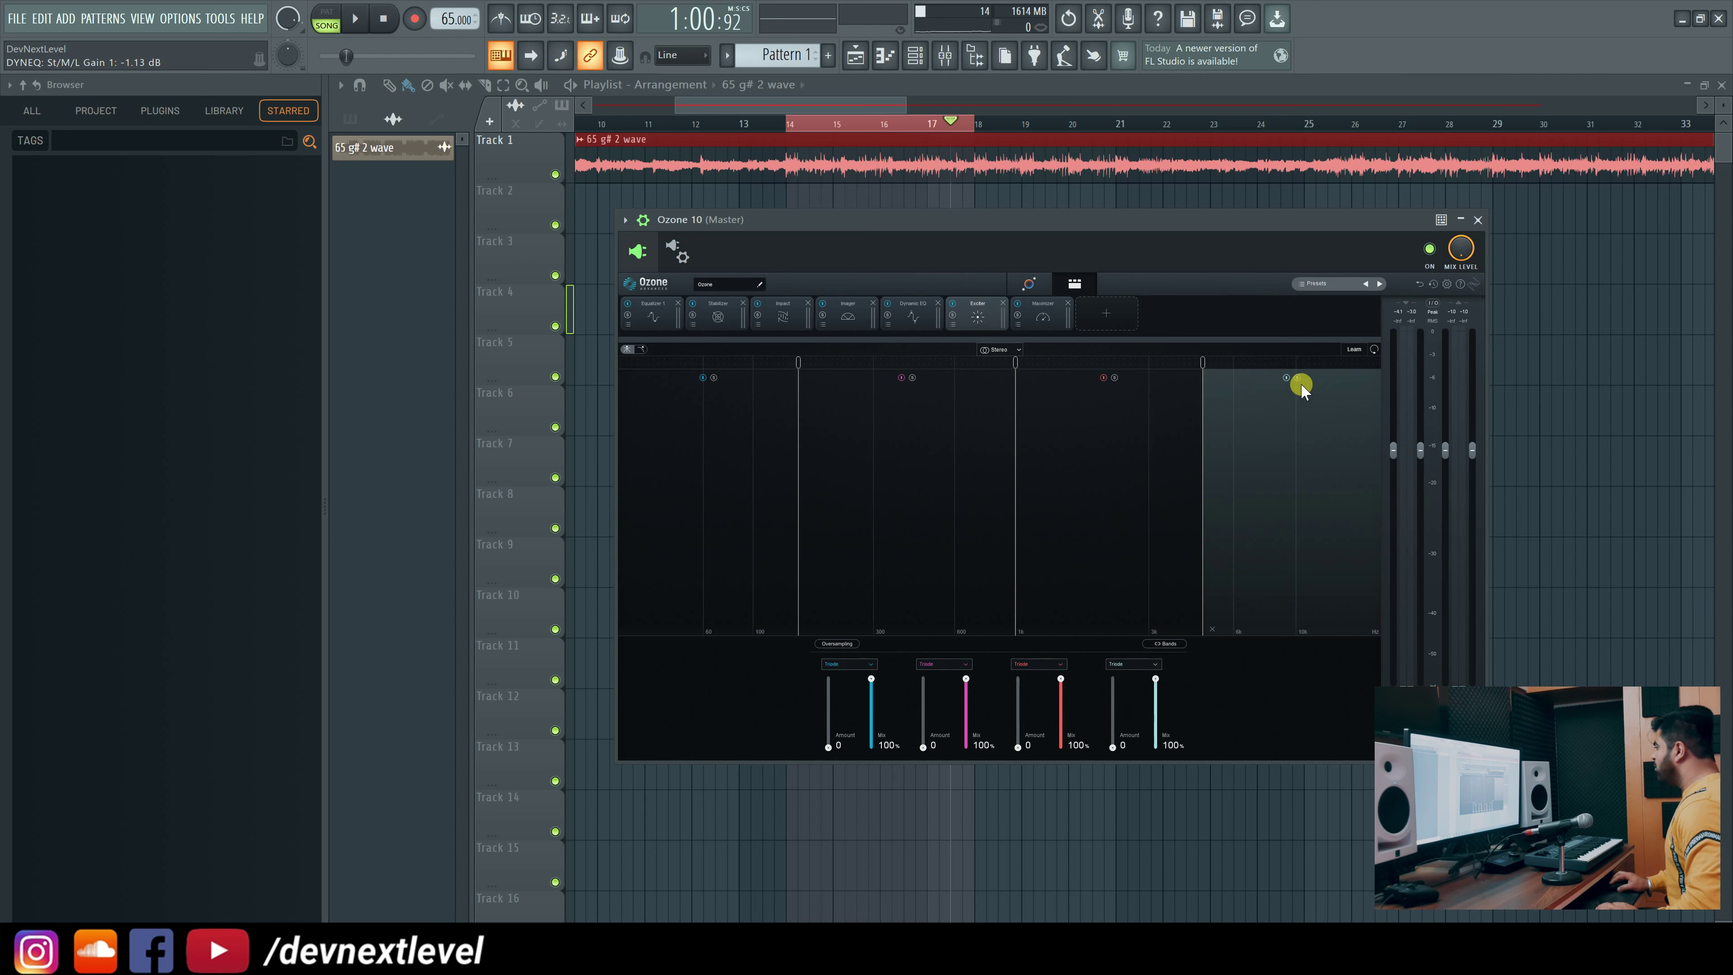
{"action": "key", "text": "space"}
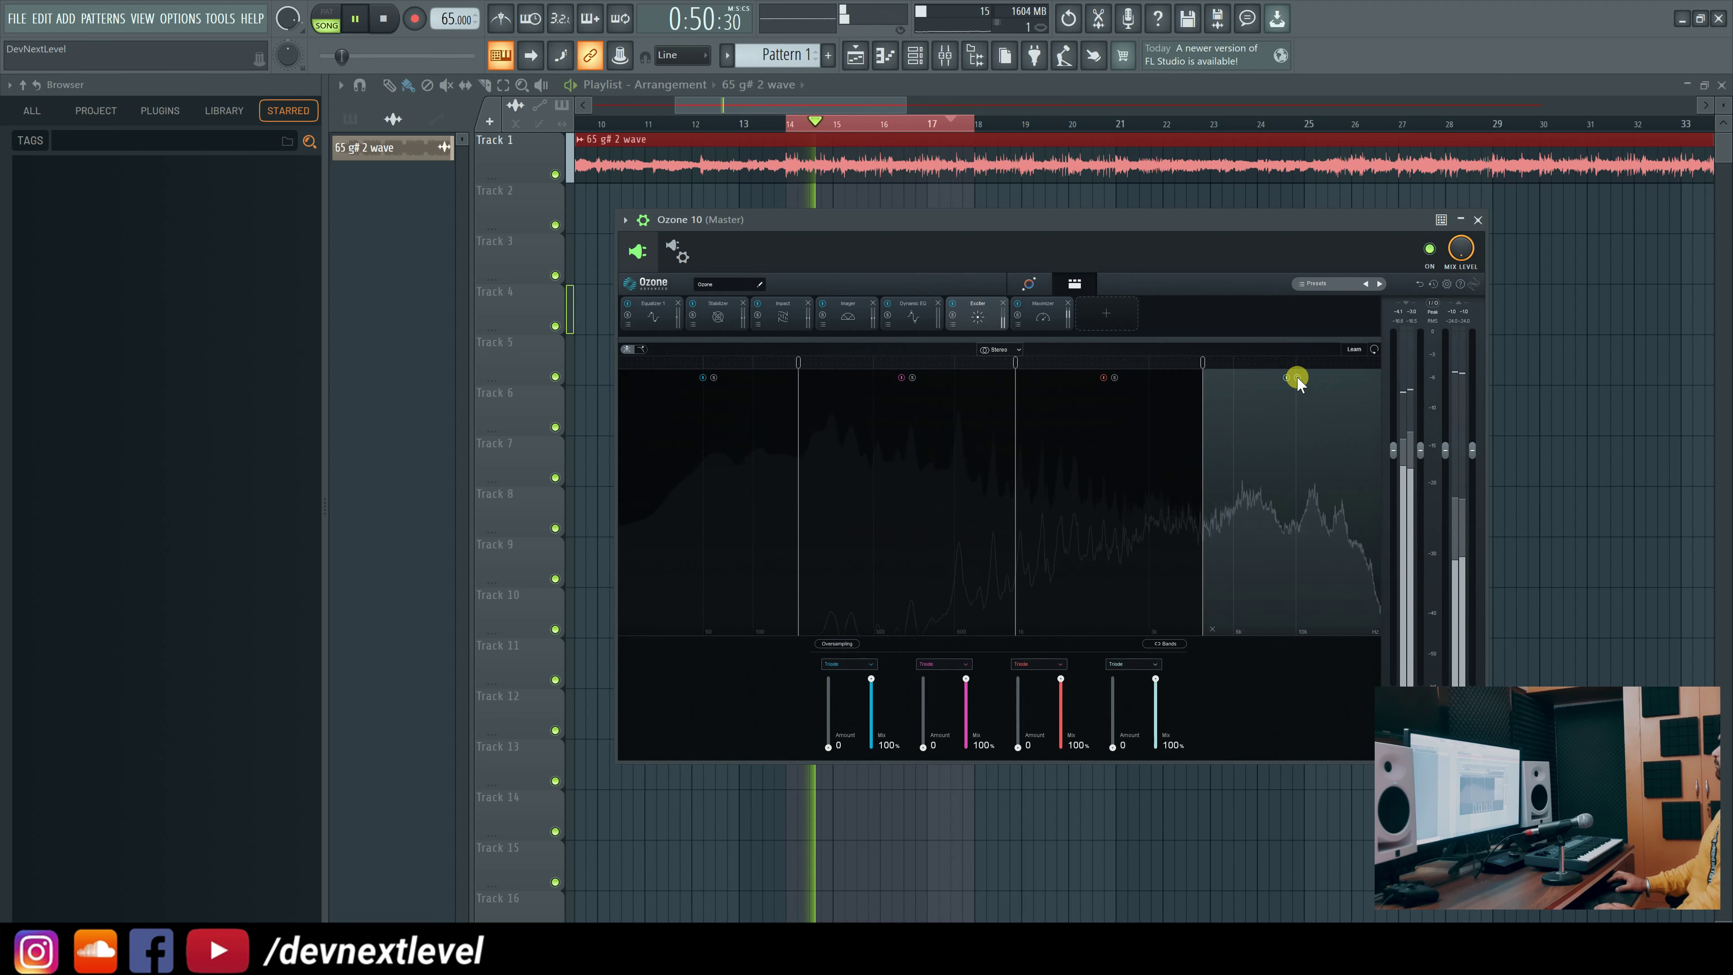
{"action": "key", "text": "space"}
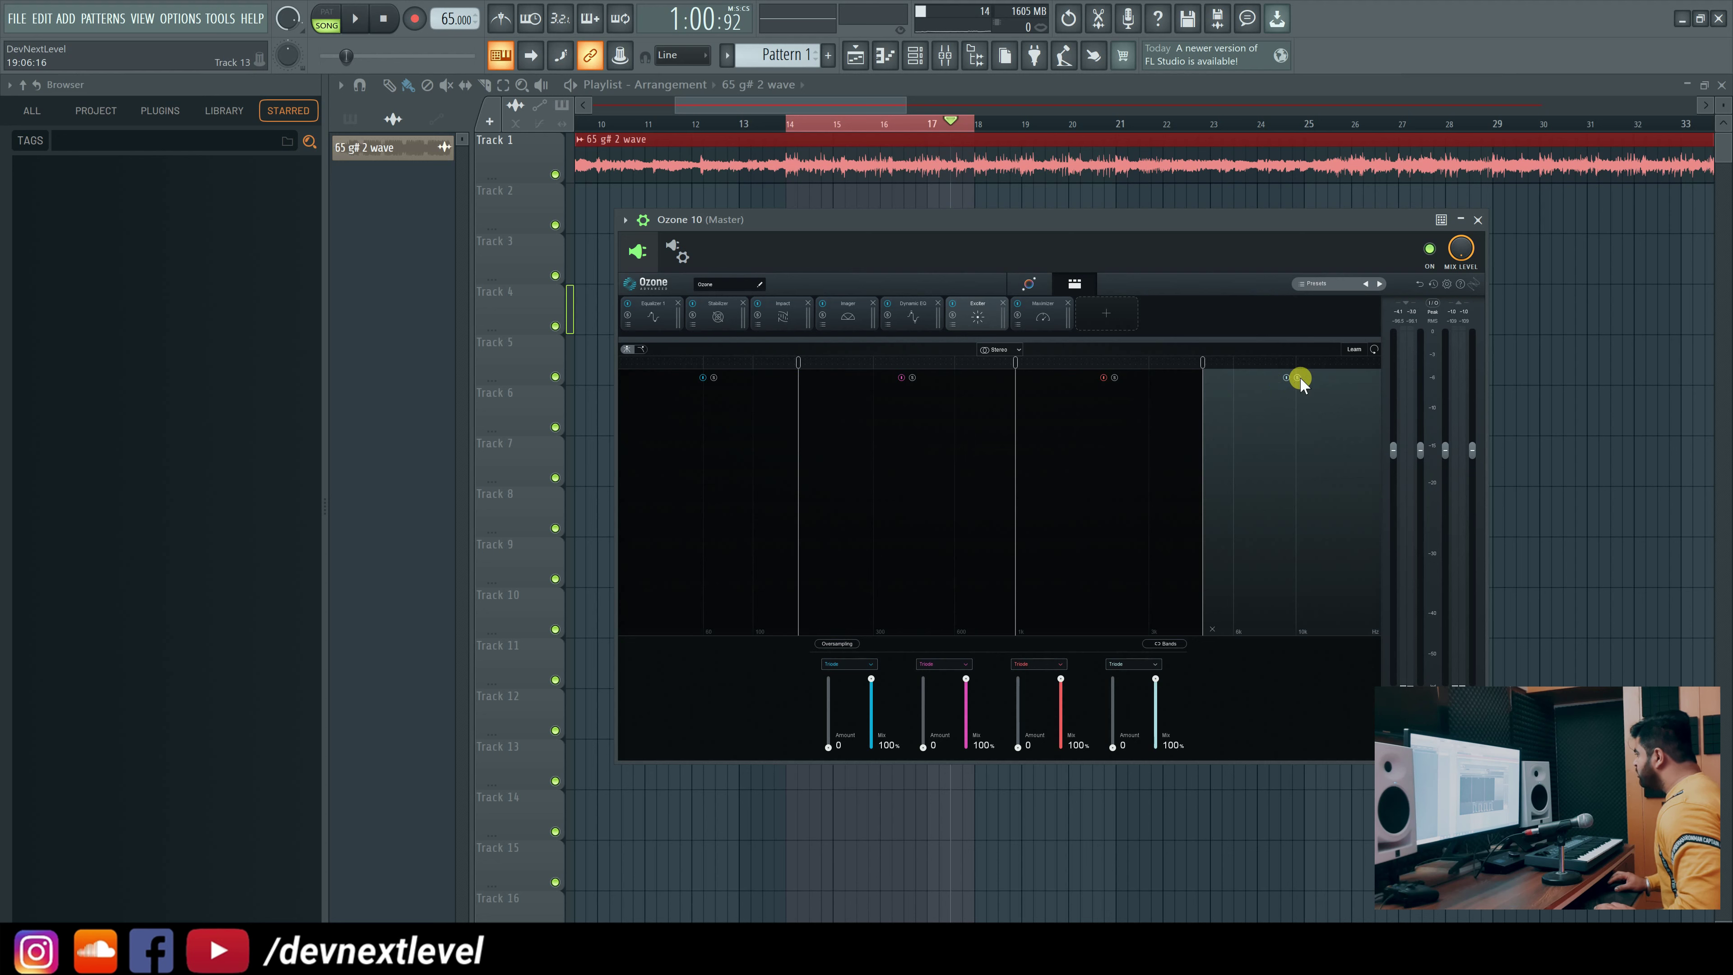
{"action": "left_click", "coordinate": [1297, 378]}
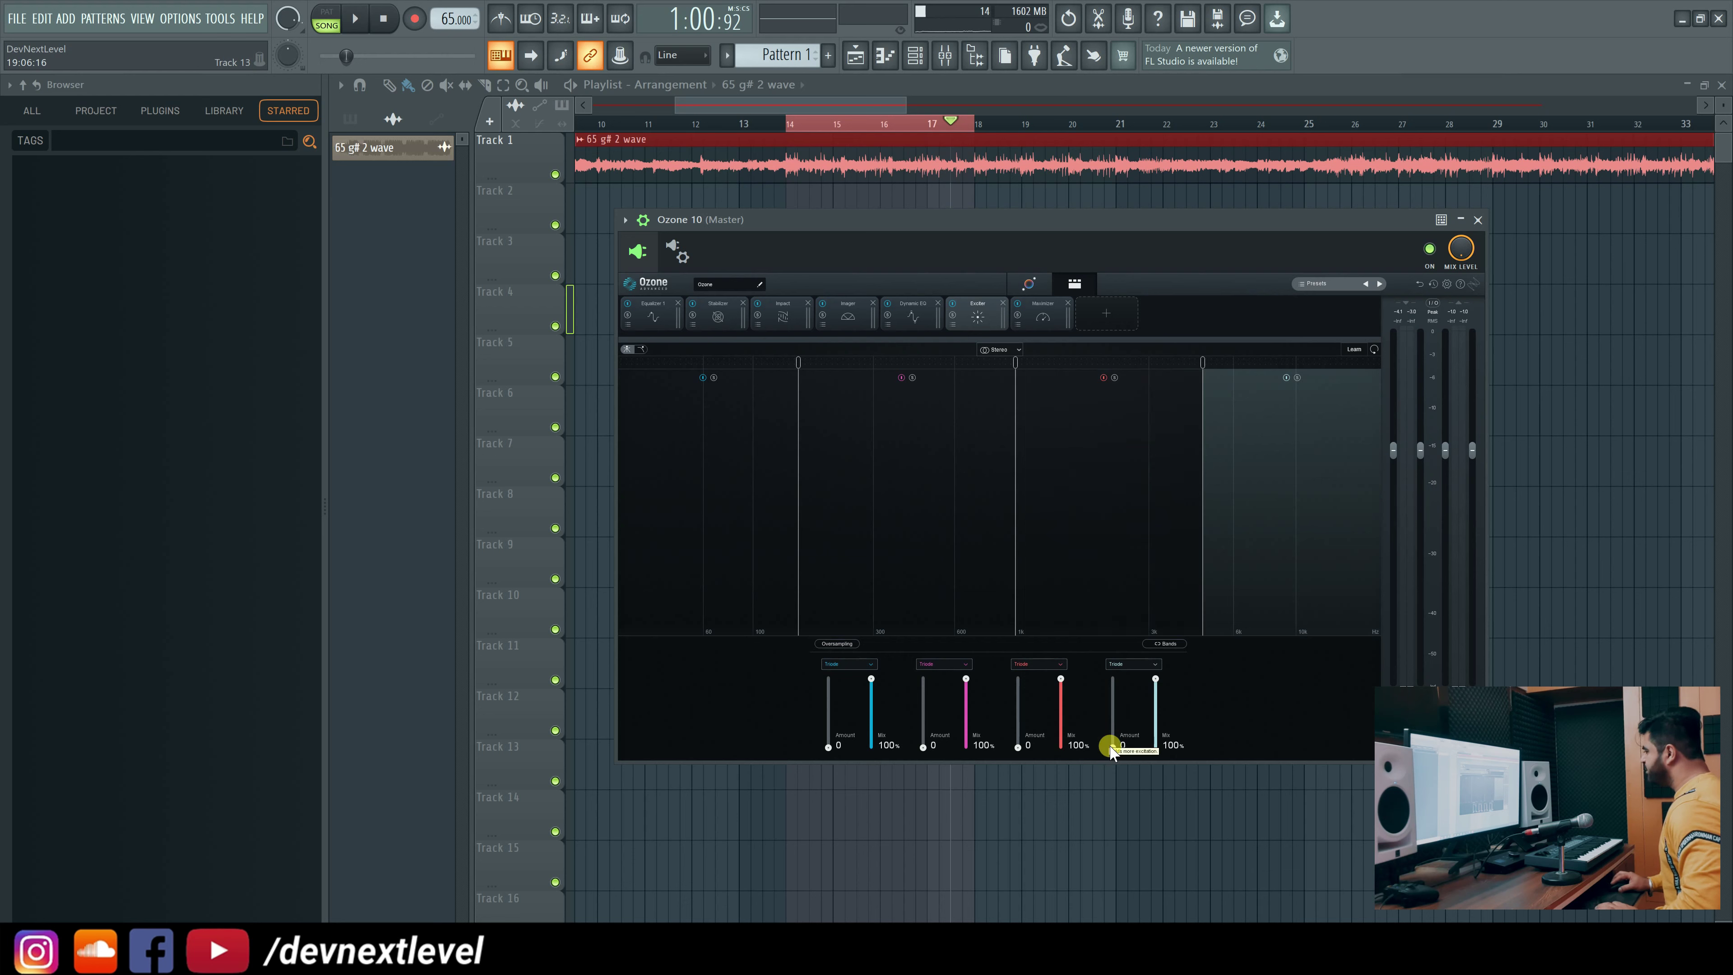
During playback, set the Exciter amount to about 9.2 for band 4 and about 5.4 for band 3.
{"action": "key", "text": "space"}
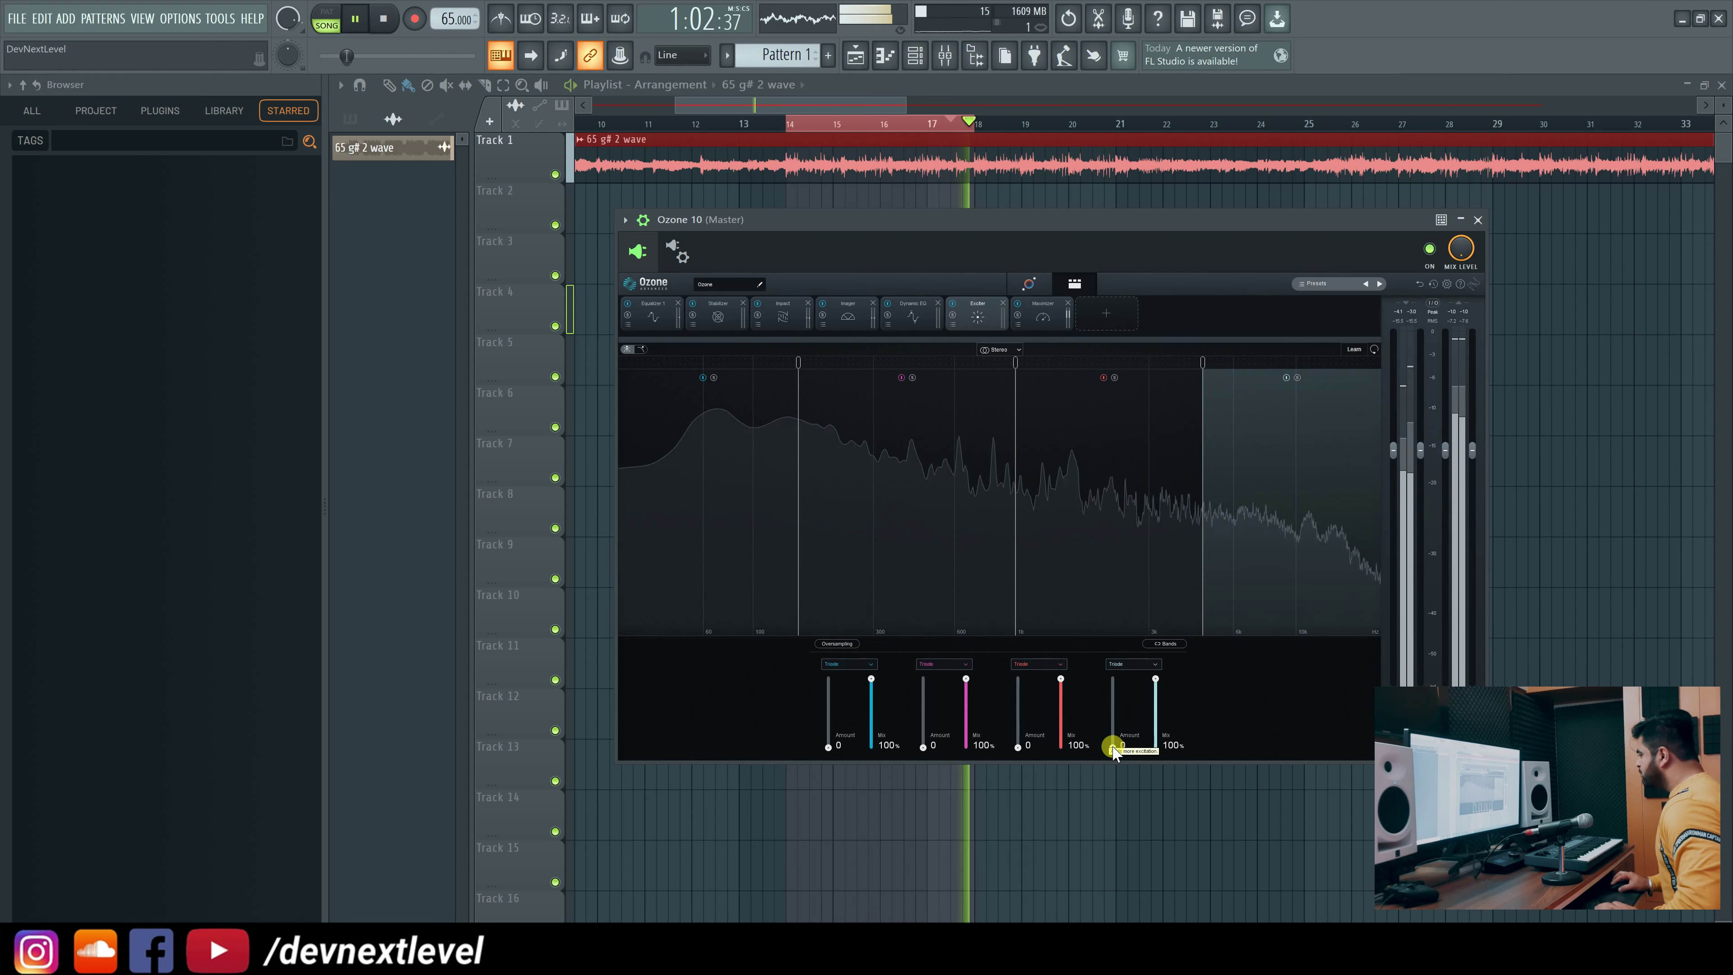
{"action": "left_click_drag", "start_coordinate": [1111, 741], "coordinate": [1112, 710]}
{"action": "left_click_drag", "start_coordinate": [1020, 746], "coordinate": [1111, 702]}
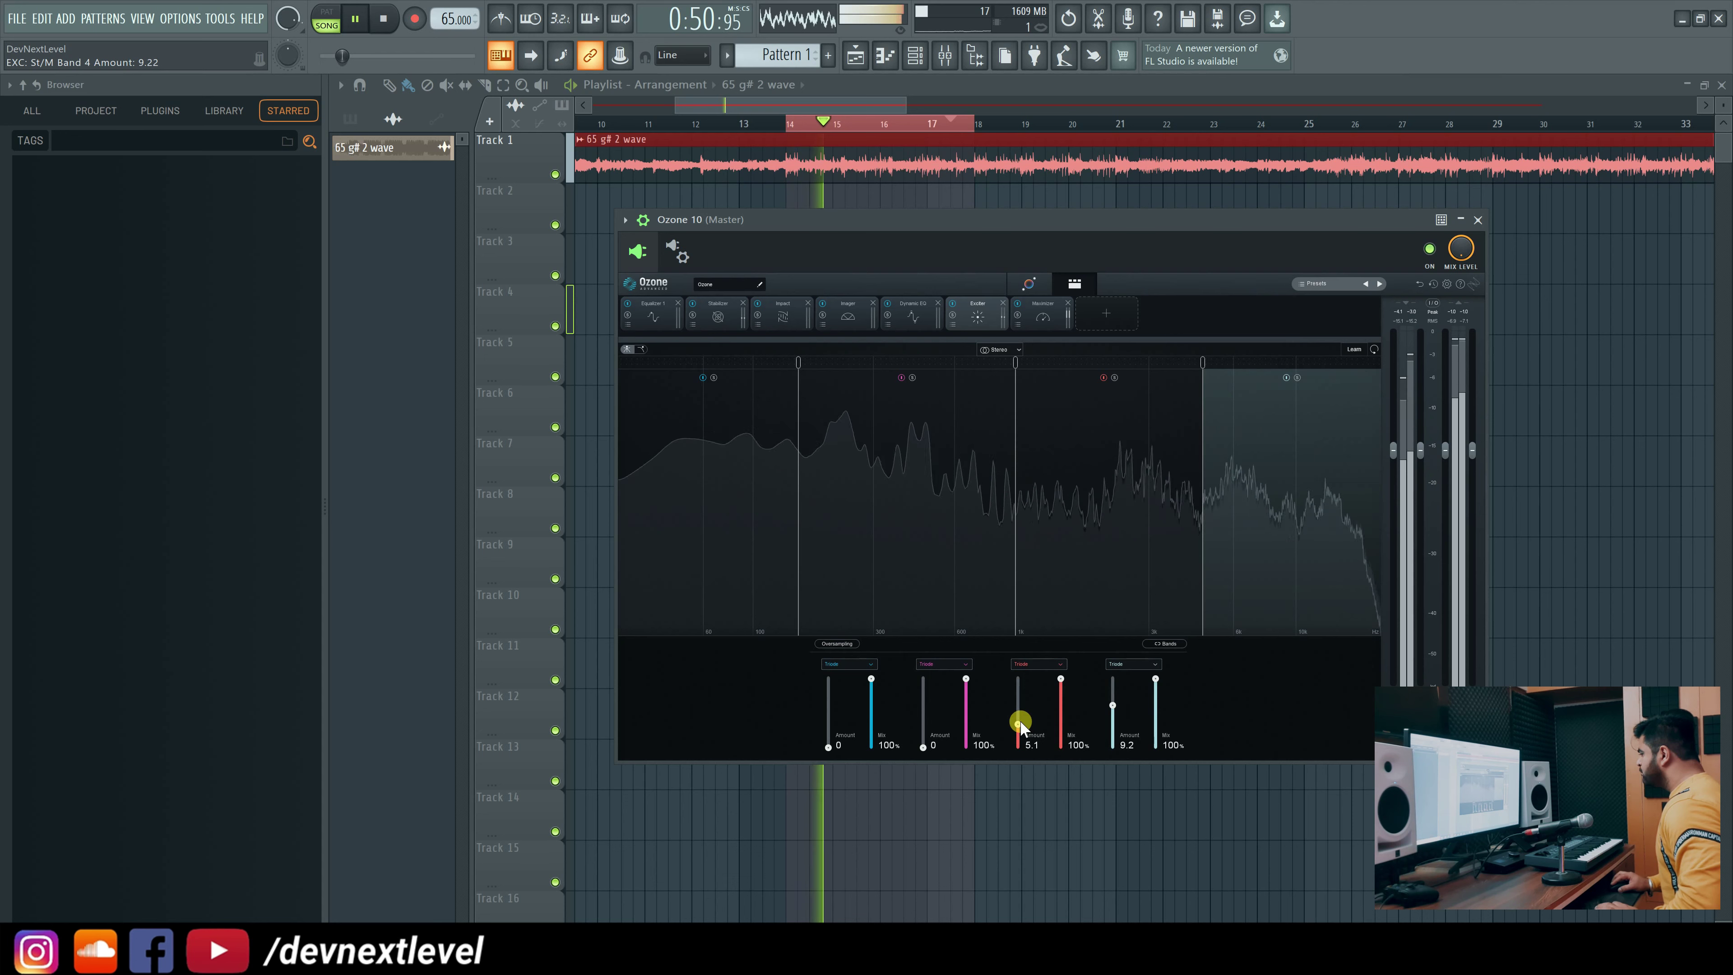
{"action": "left_click_drag", "start_coordinate": [1017, 723], "coordinate": [1017, 721]}
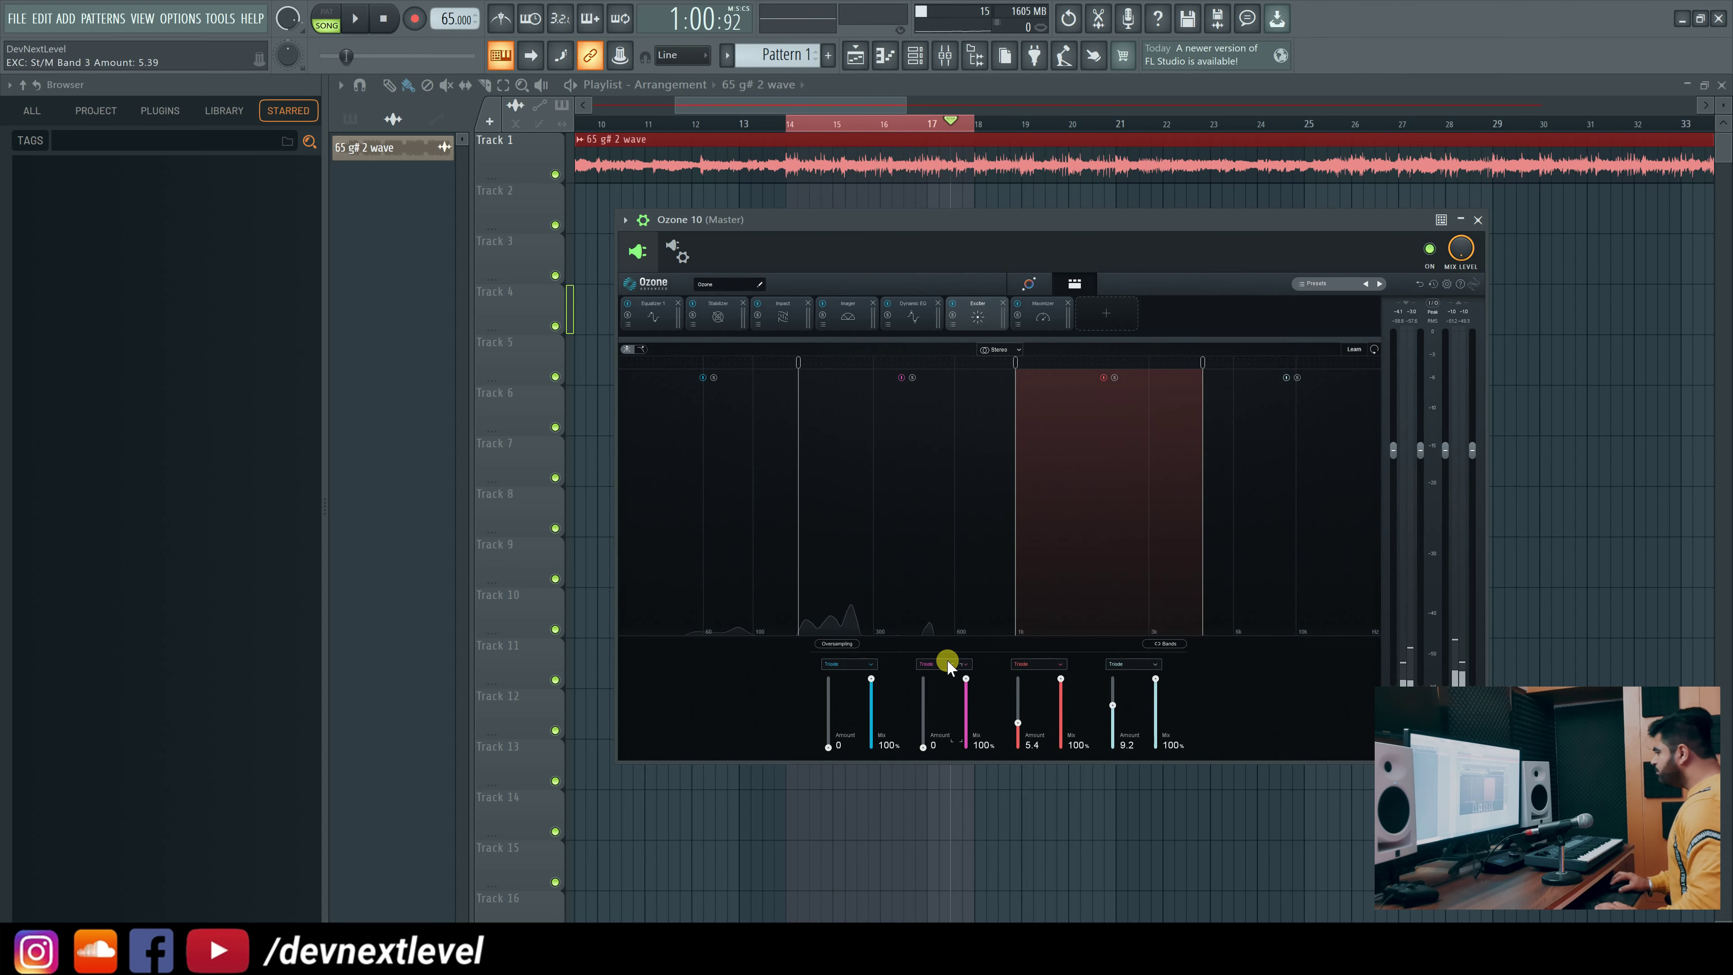
Change the saturation mode of Exciter band 2, solo the band and set its amount to about 2.9 during playback.
{"action": "left_click", "coordinate": [943, 663]}
{"action": "left_click", "coordinate": [945, 715]}
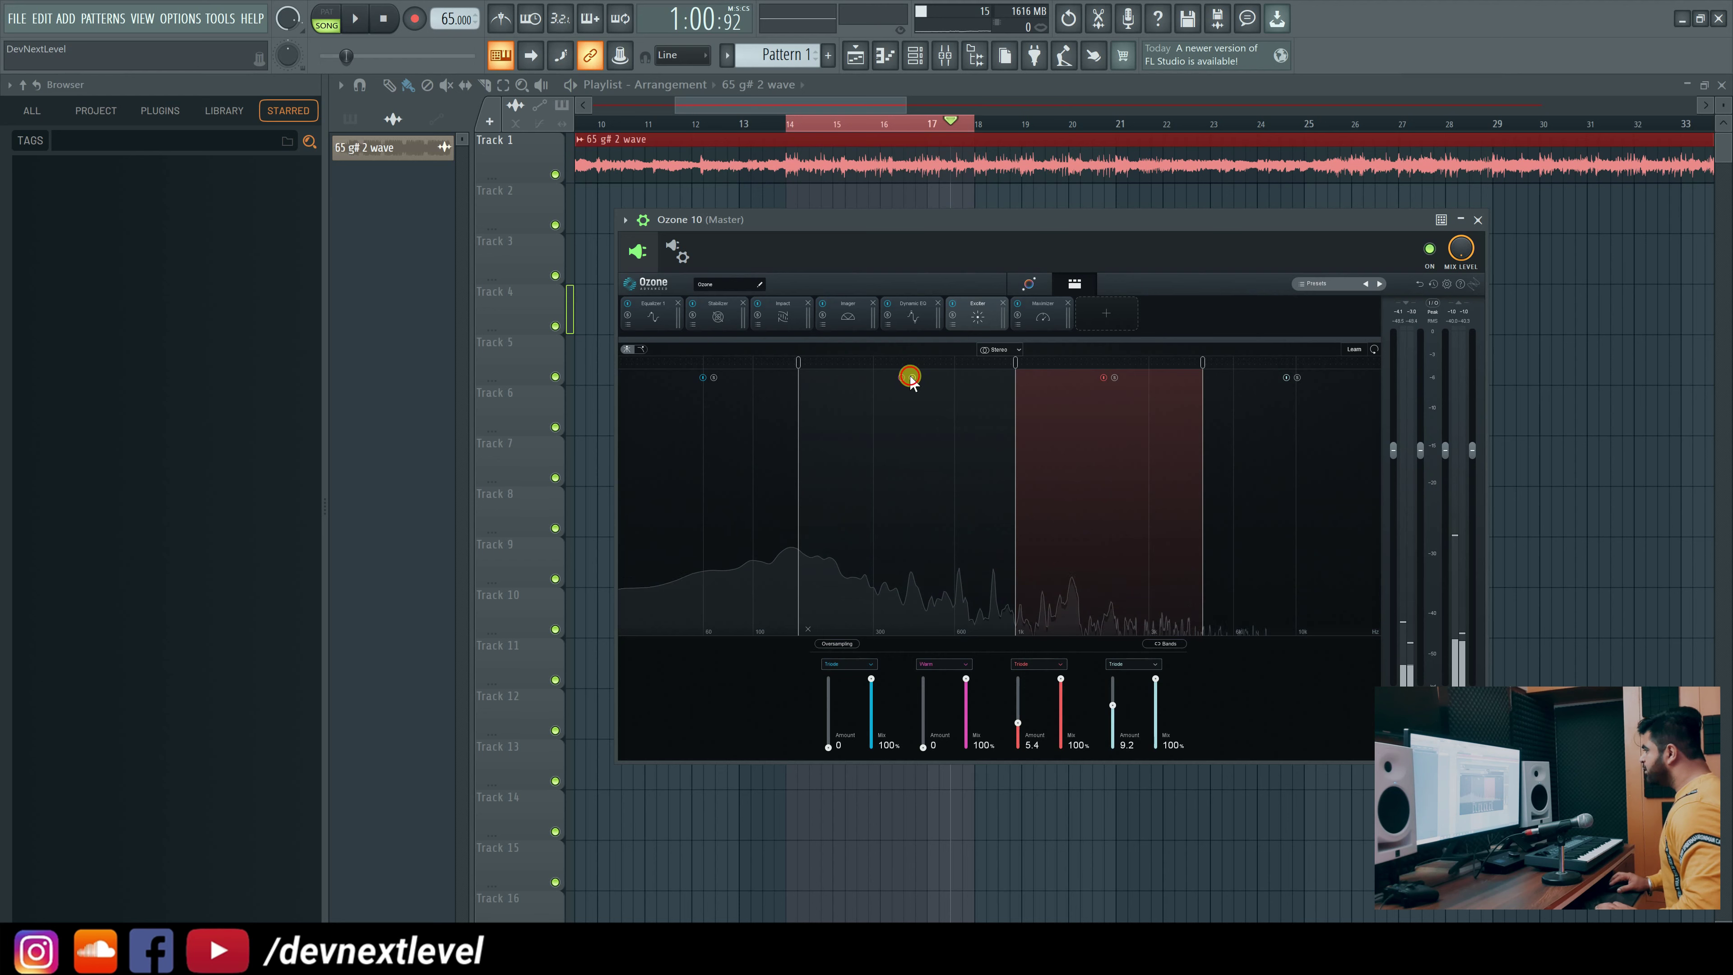
{"action": "key", "text": "space"}
{"action": "mouse_move", "coordinate": [923, 745]}
{"action": "left_mouse_down"}
{"action": "mouse_move", "coordinate": [925, 679]}
{"action": "mouse_move", "coordinate": [926, 732]}
{"action": "left_mouse_up"}
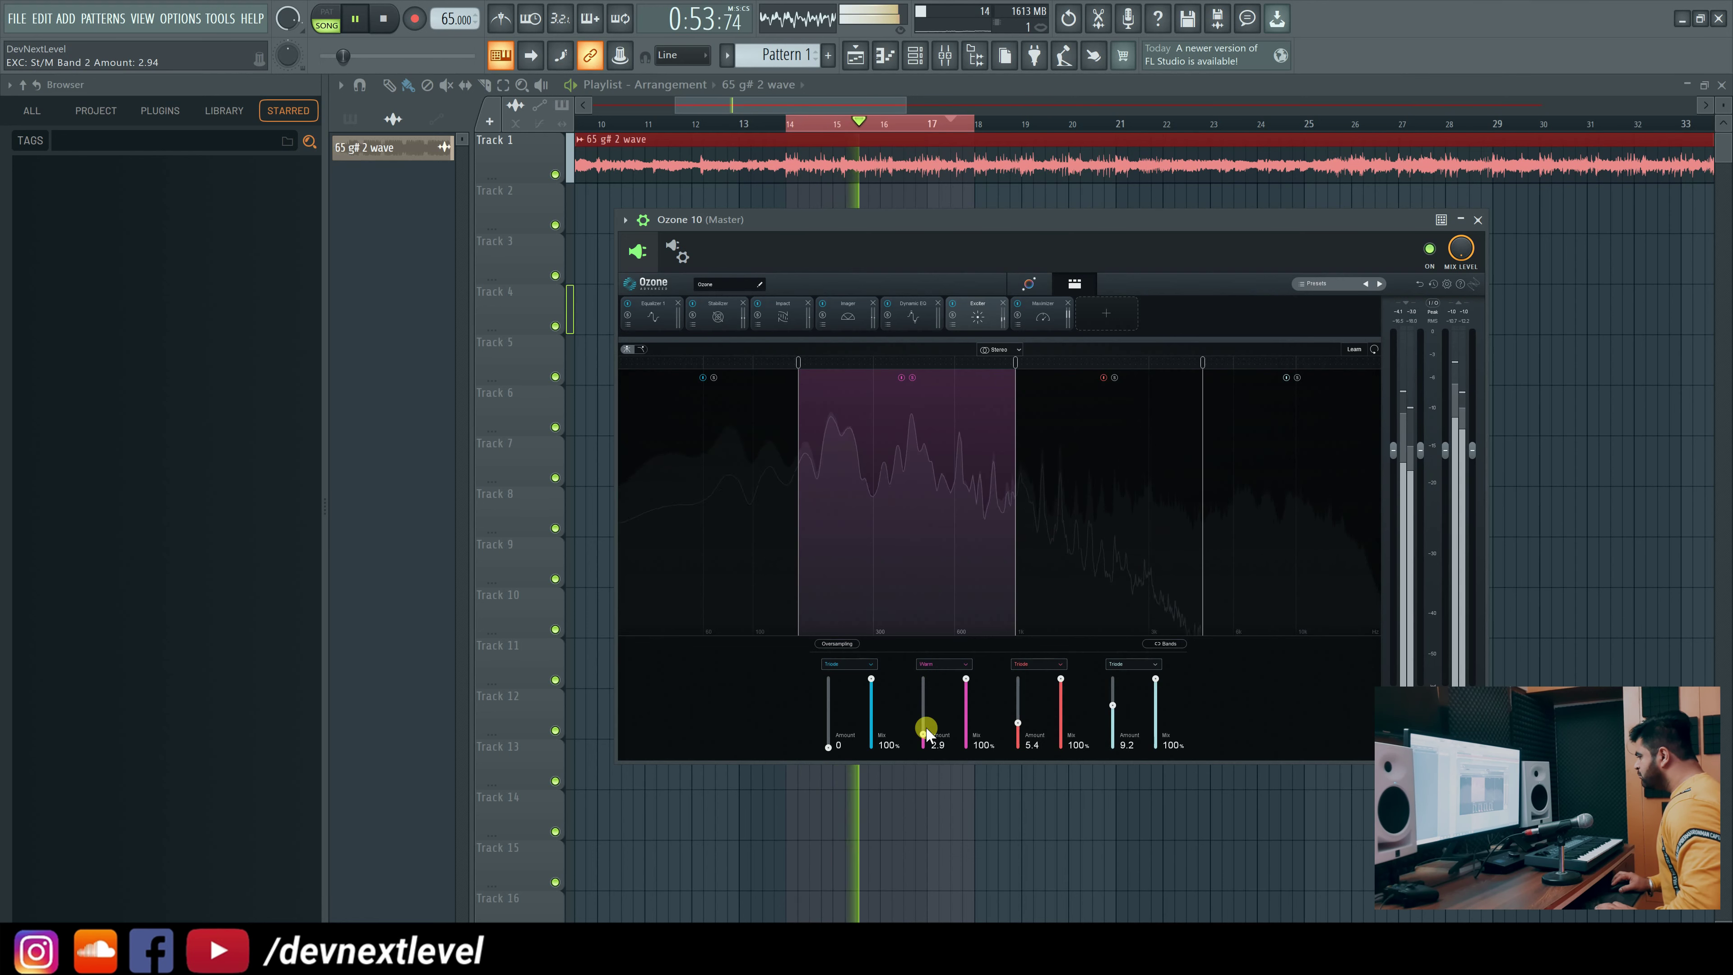
Solo Exciter band 3, raise its amount to about 6.0 and unsolo band 2.
{"action": "left_click", "coordinate": [1086, 377]}
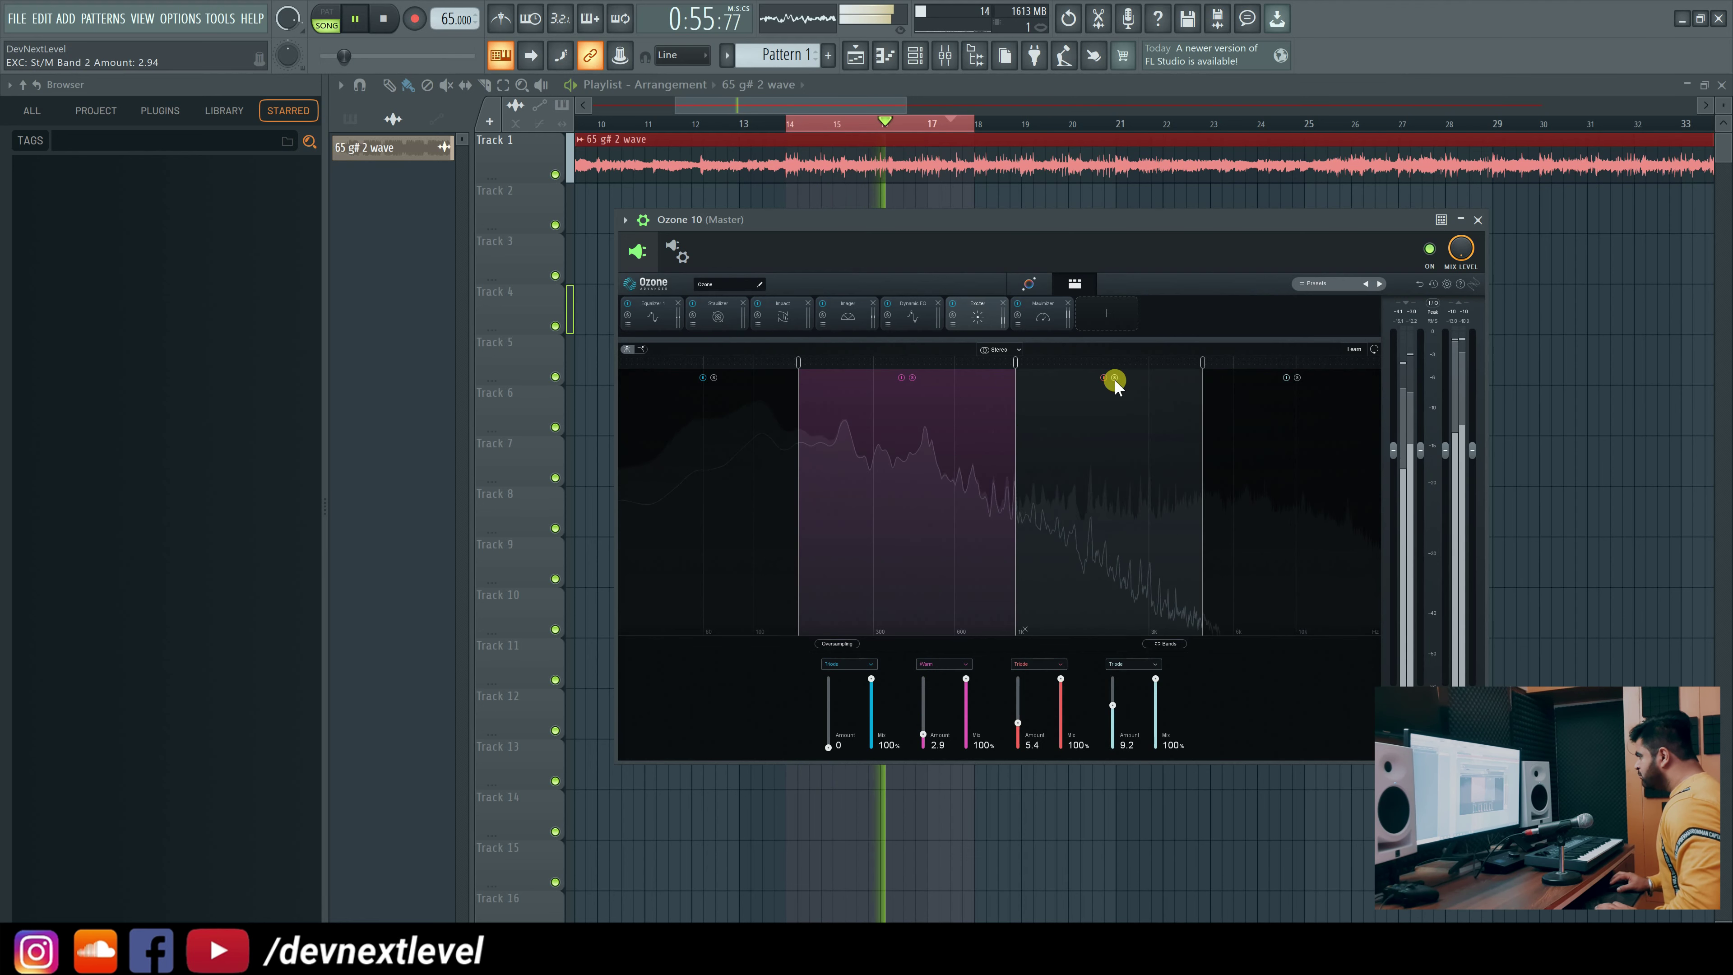
{"action": "left_click", "coordinate": [1034, 703]}
{"action": "left_click_drag", "start_coordinate": [1033, 703], "coordinate": [1018, 719]}
{"action": "left_click", "coordinate": [933, 393]}
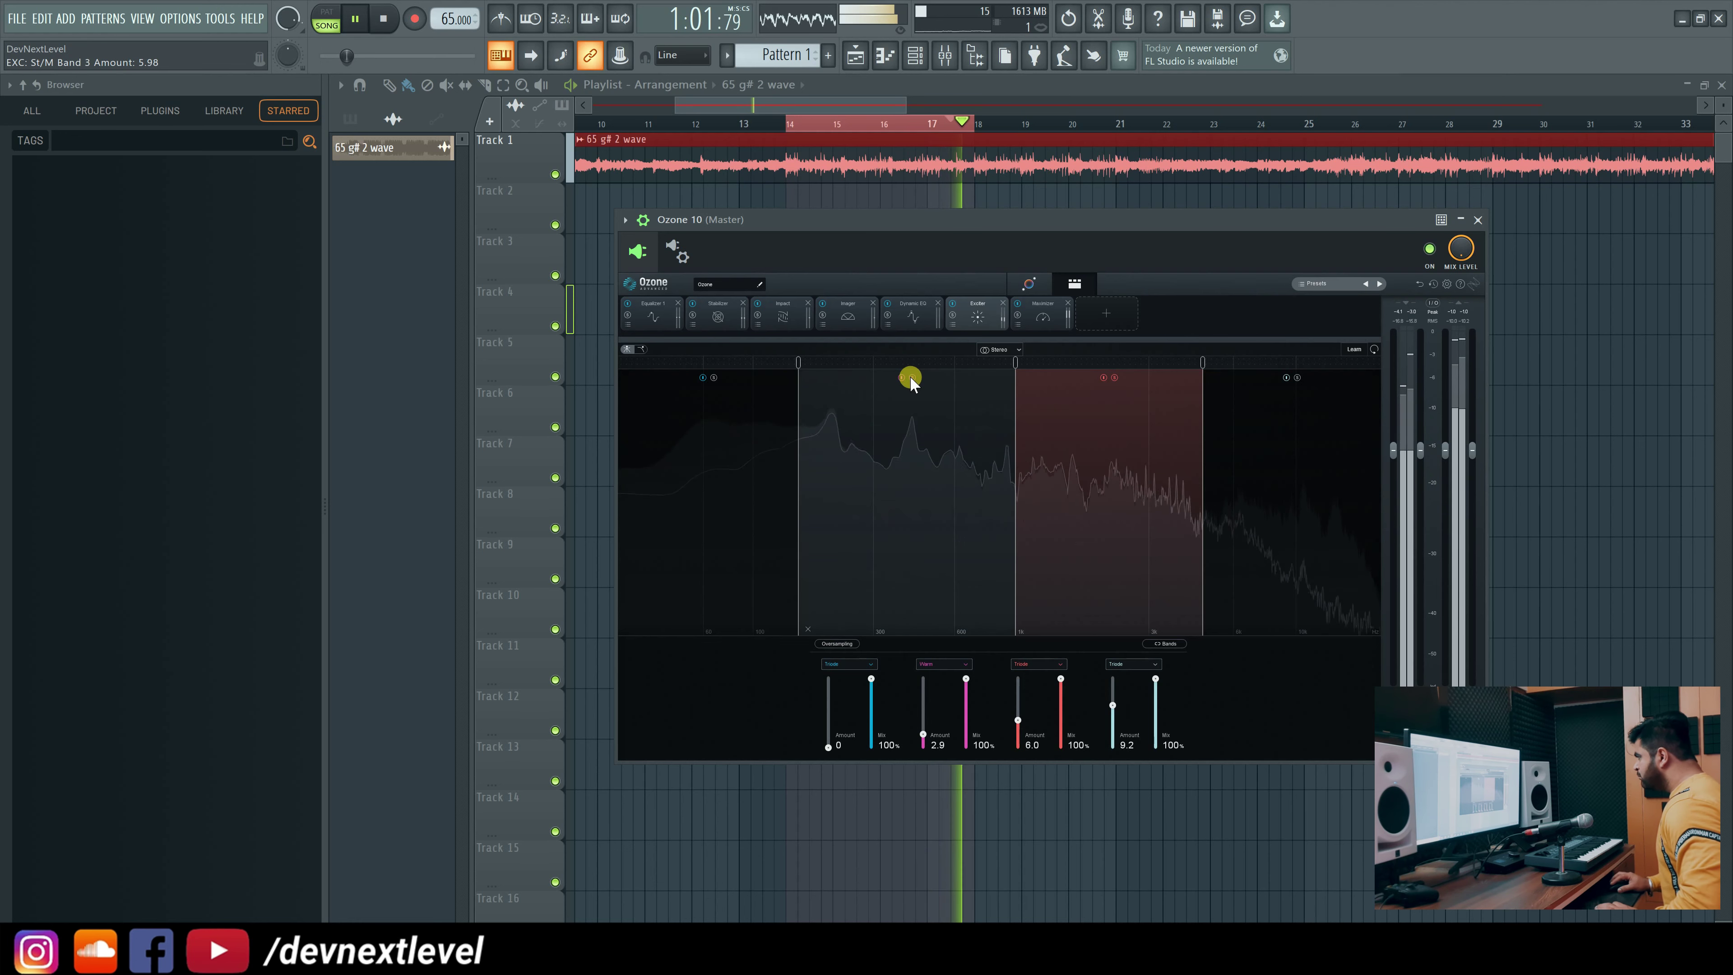
{"action": "left_click", "coordinate": [1018, 727]}
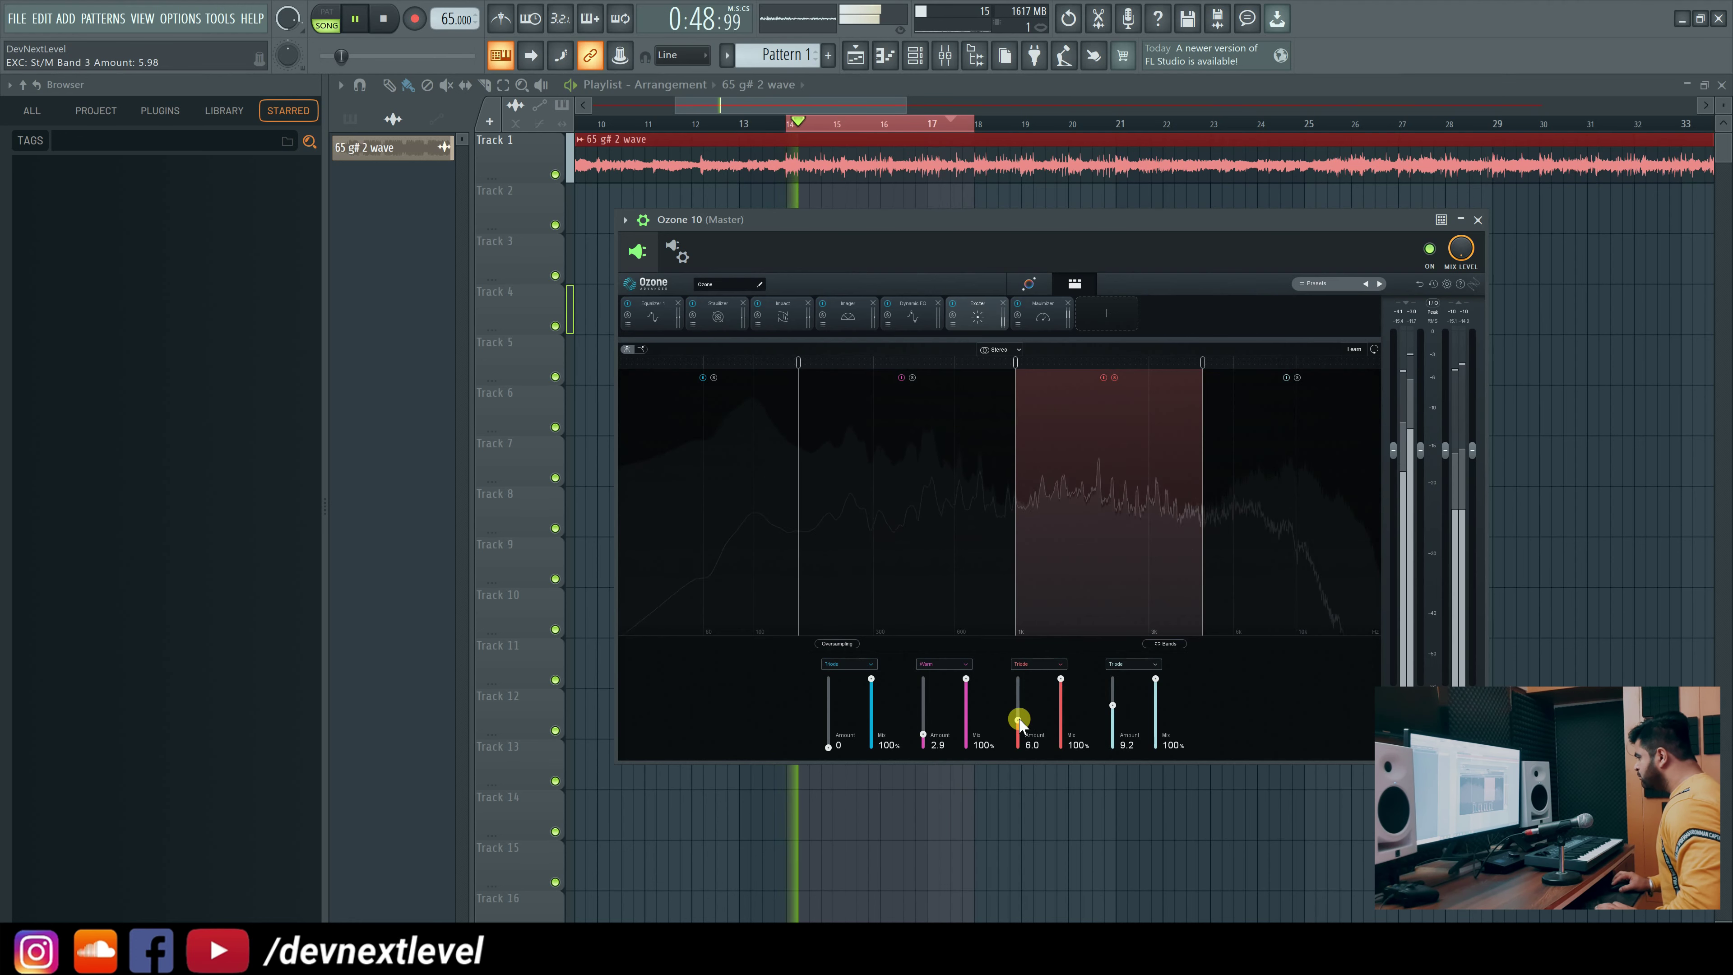
Audition Exciter band 4 soloed with band 3 and on its own, clear both solos and stop playback.
{"action": "left_click", "coordinate": [1297, 377]}
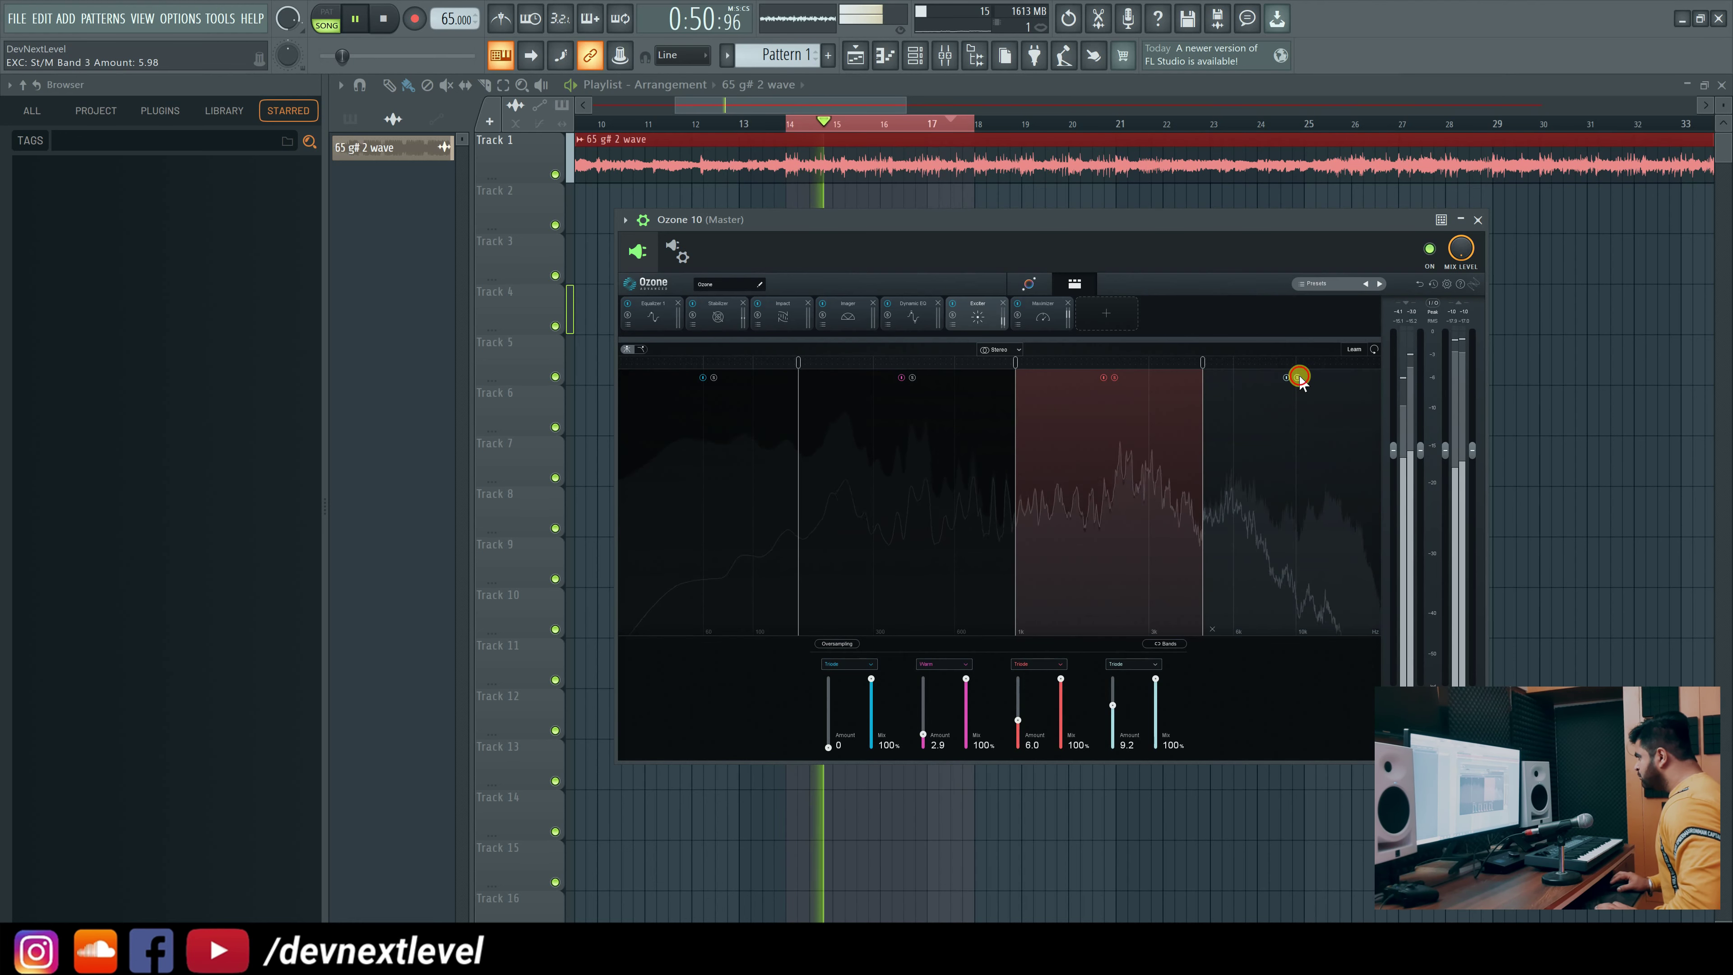
{"action": "left_click", "coordinate": [1113, 706]}
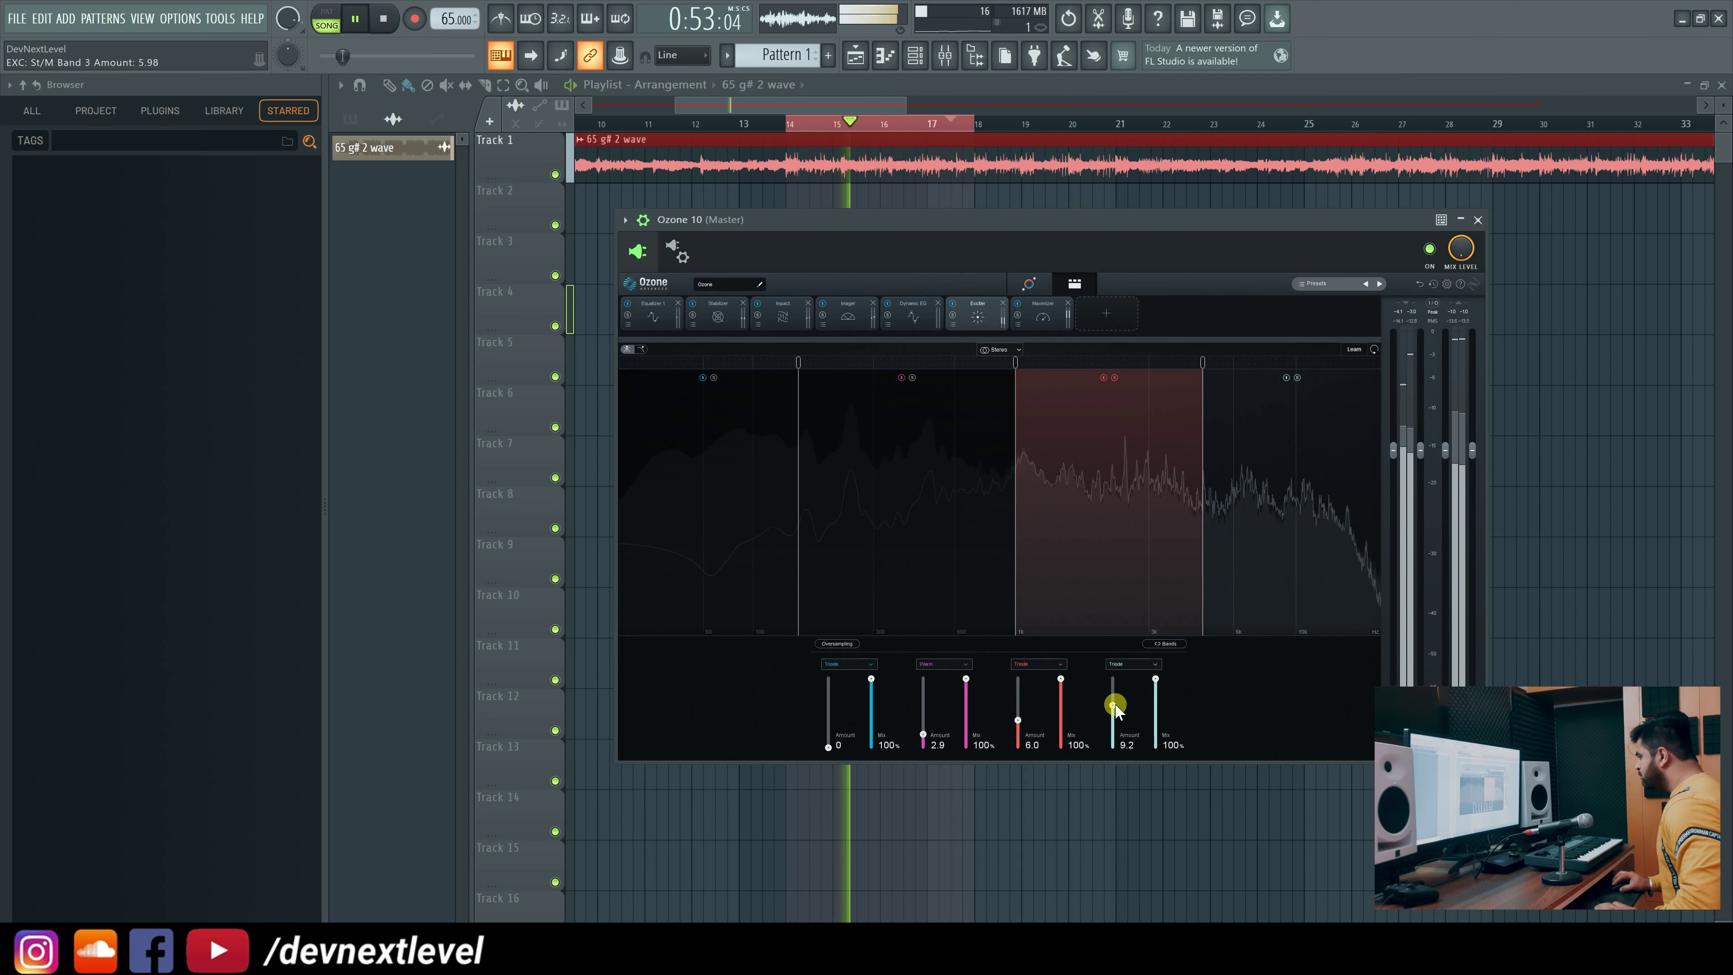
{"action": "left_click", "coordinate": [1114, 377]}
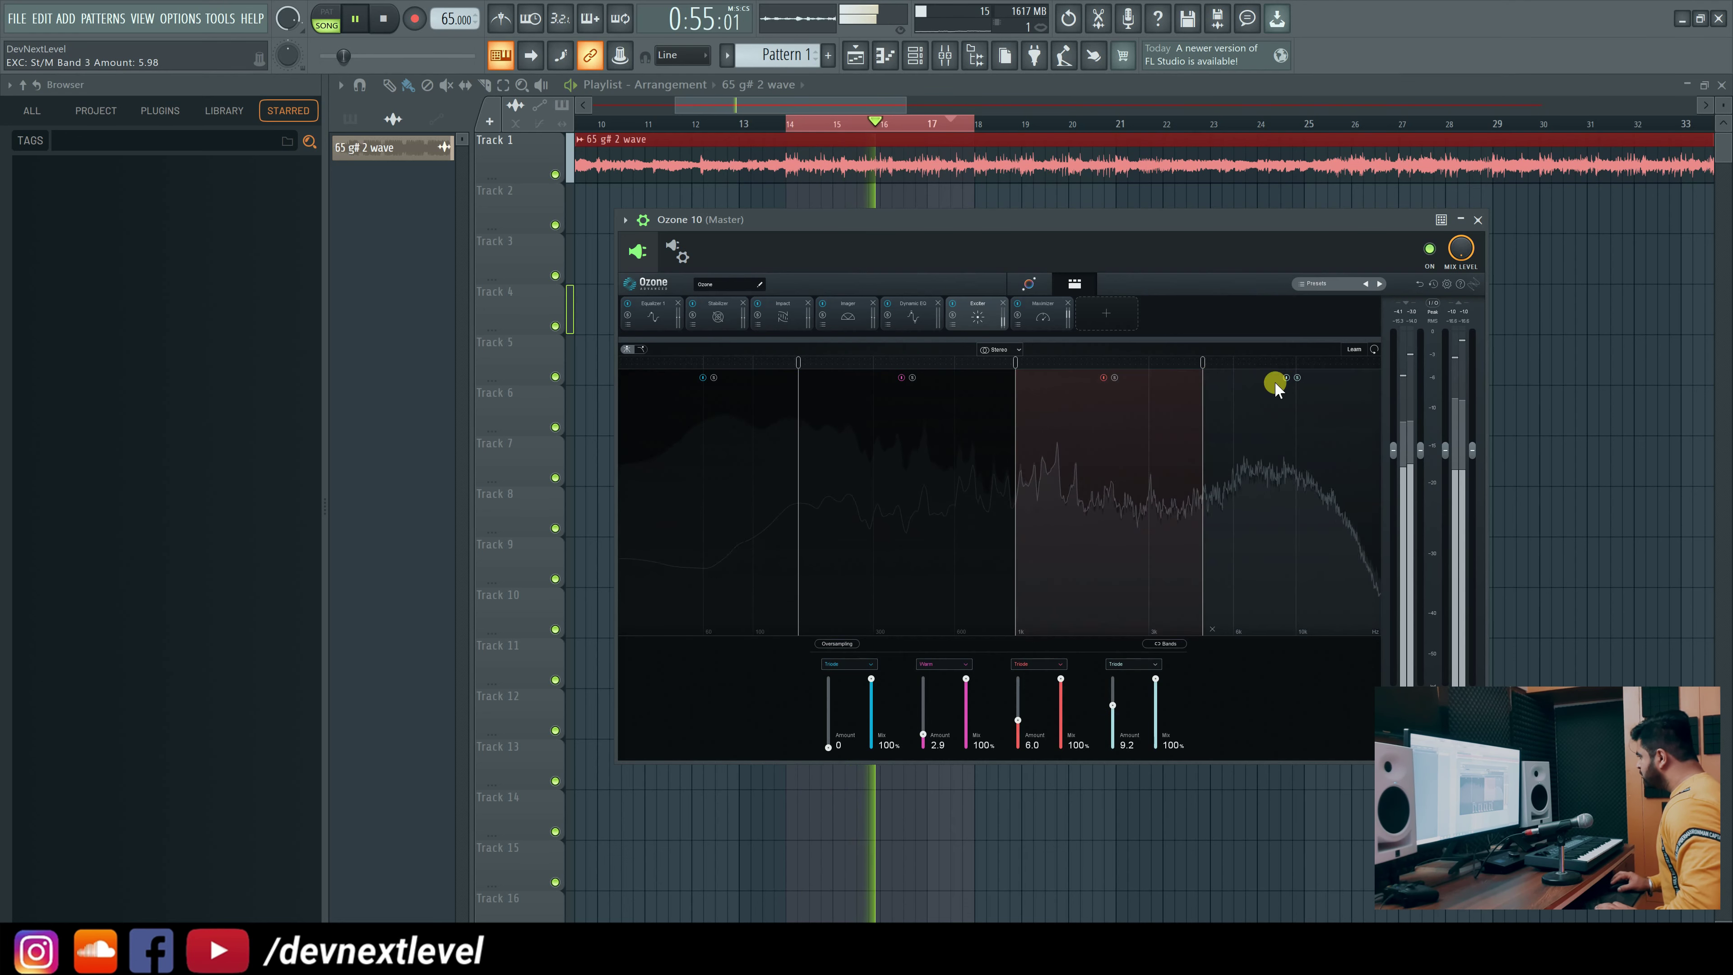
{"action": "left_click", "coordinate": [1297, 378]}
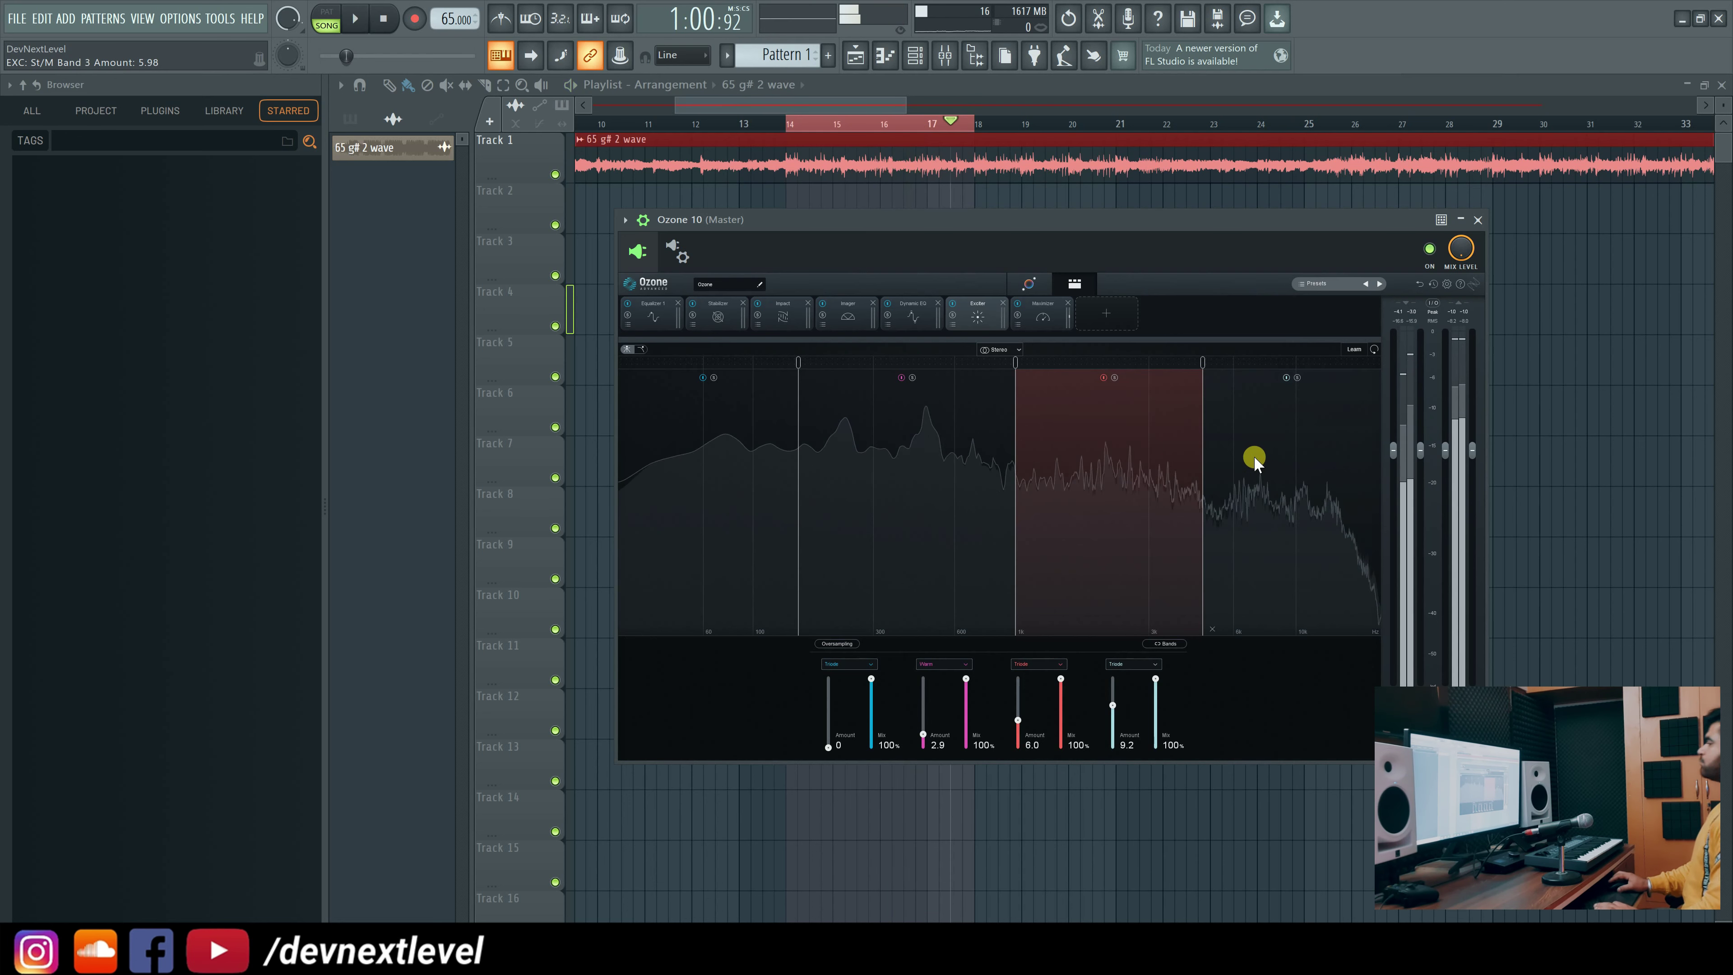
{"action": "key", "text": "space"}
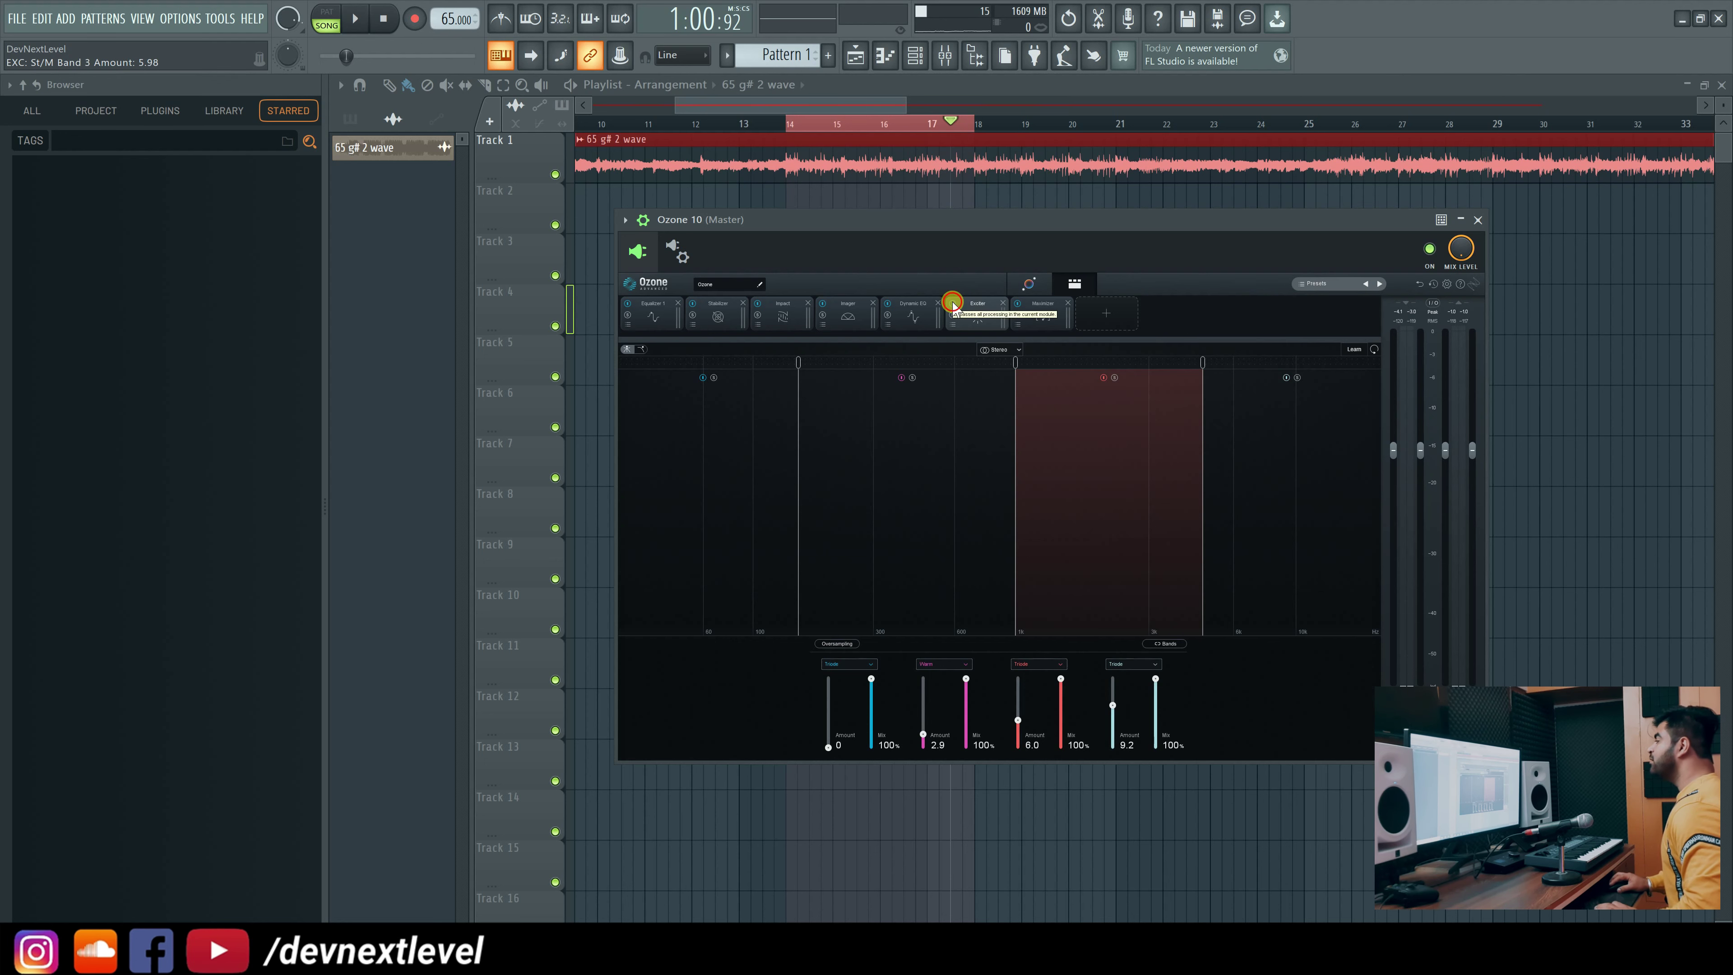
Compare the master with the Exciter bypassed and enabled, raising band 3's amount to about 6.4.
{"action": "left_click", "coordinate": [953, 302]}
{"action": "key", "text": "space"}
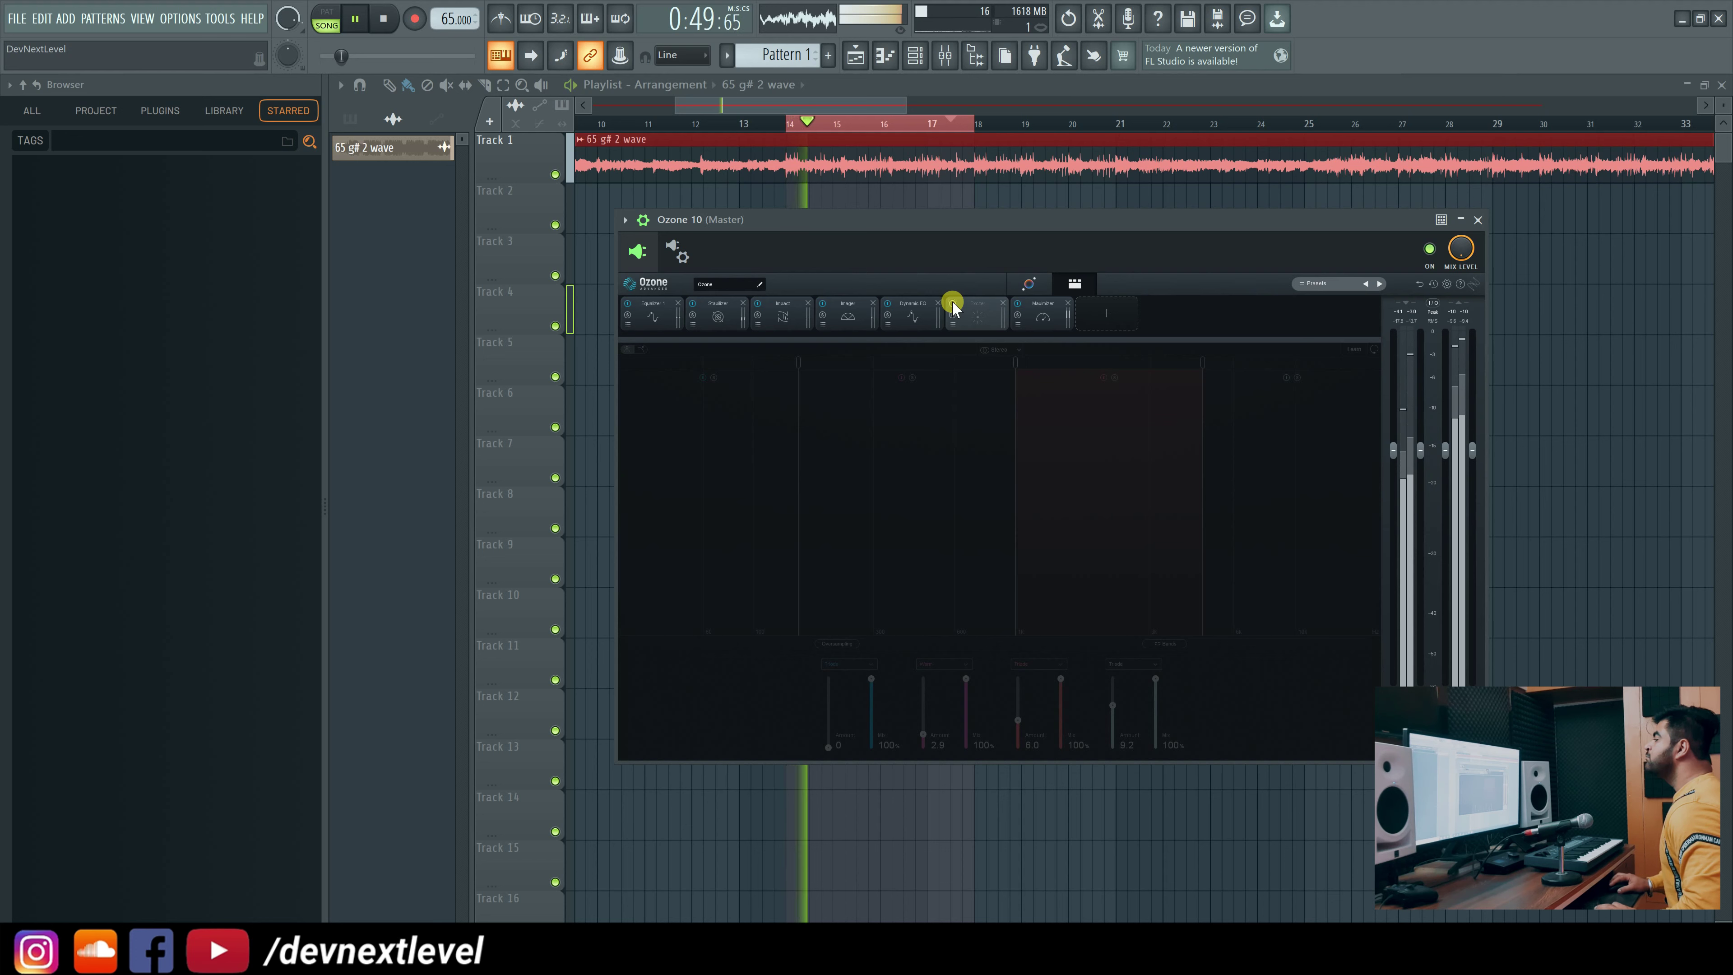
{"action": "key", "text": "space"}
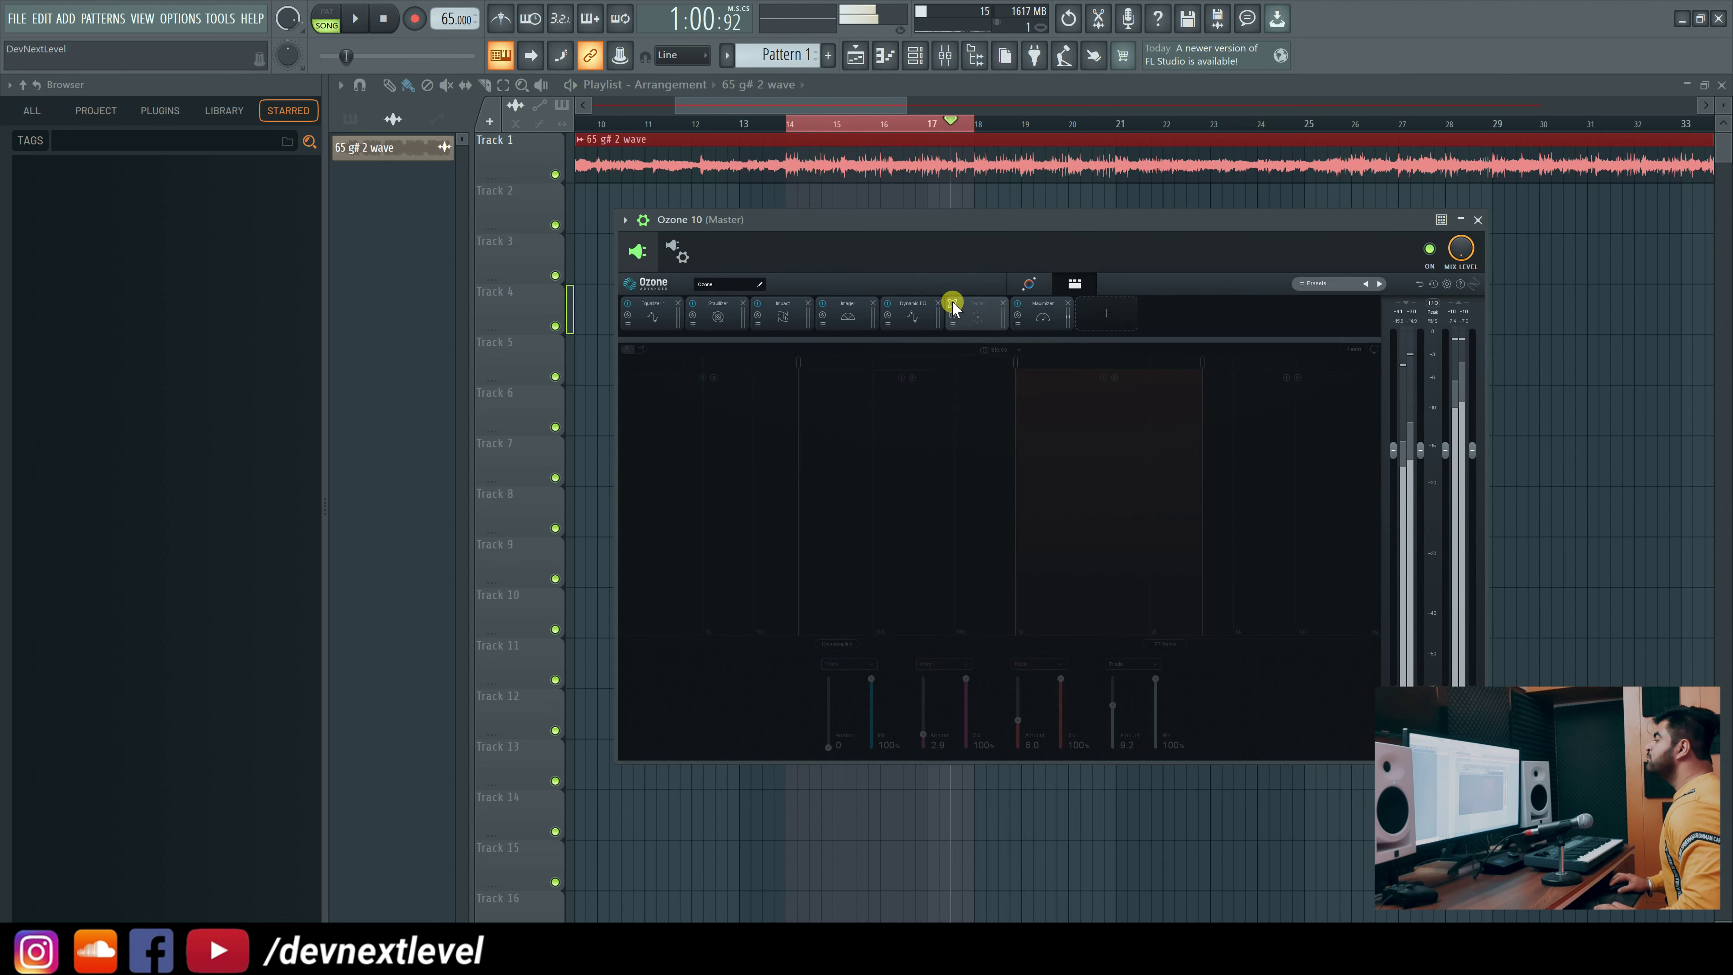
{"action": "left_click", "coordinate": [953, 303]}
{"action": "key", "text": "space"}
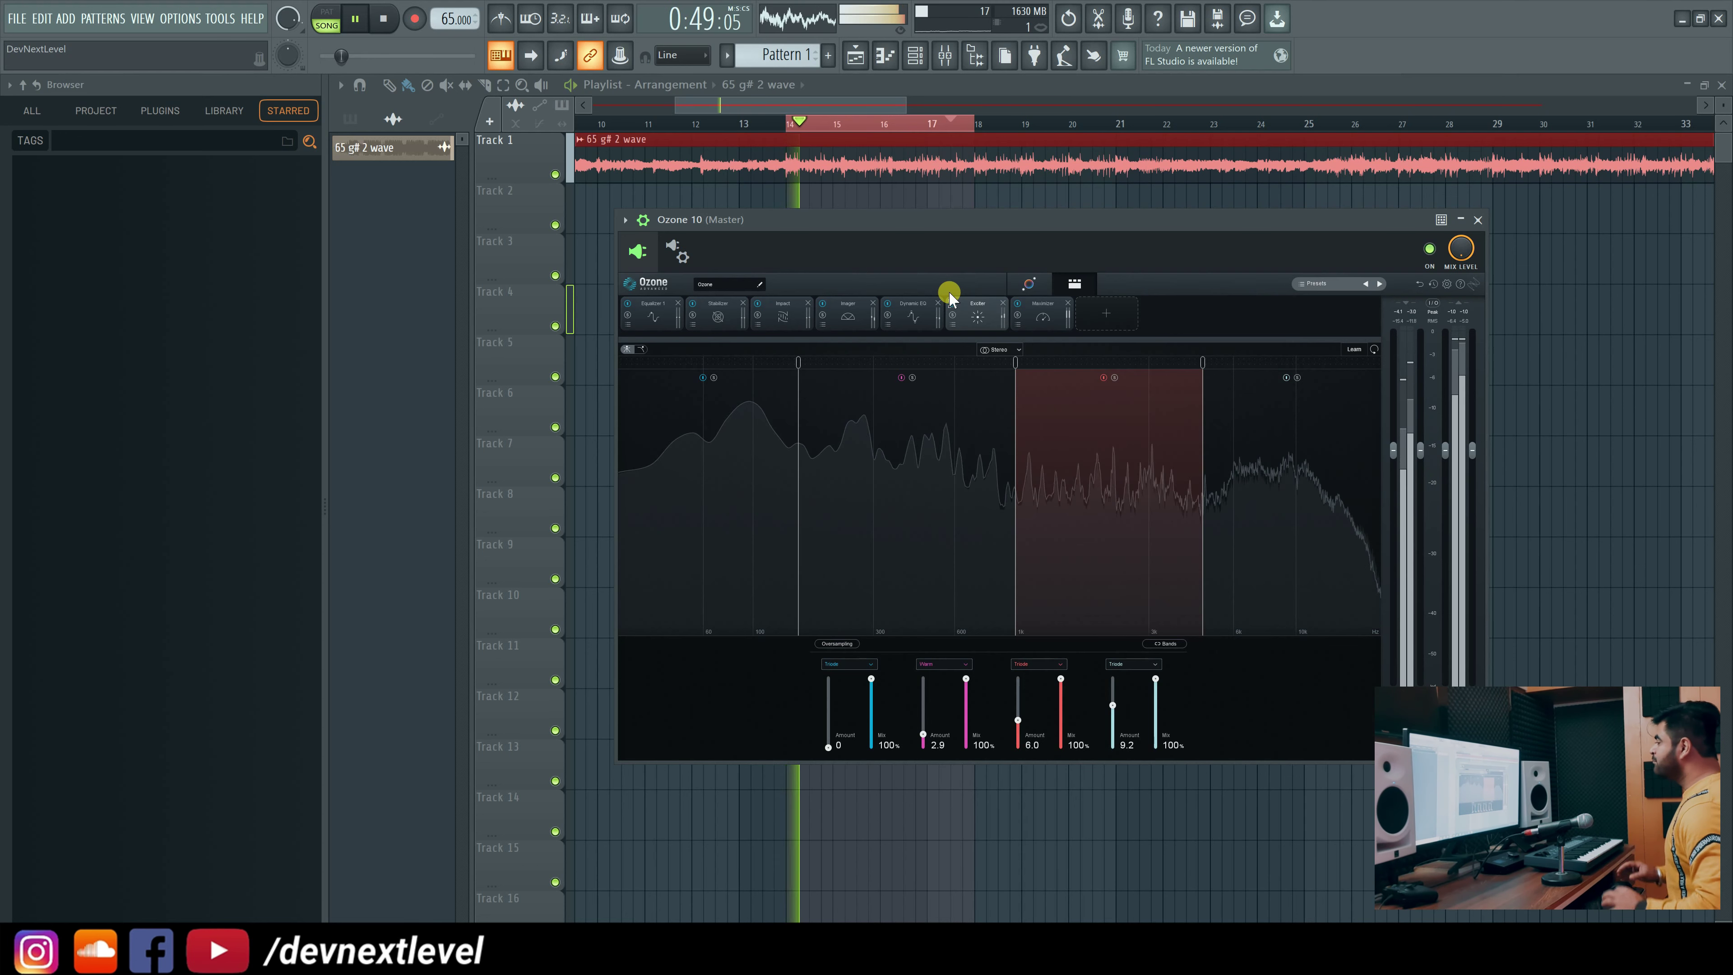
{"action": "key", "text": "space"}
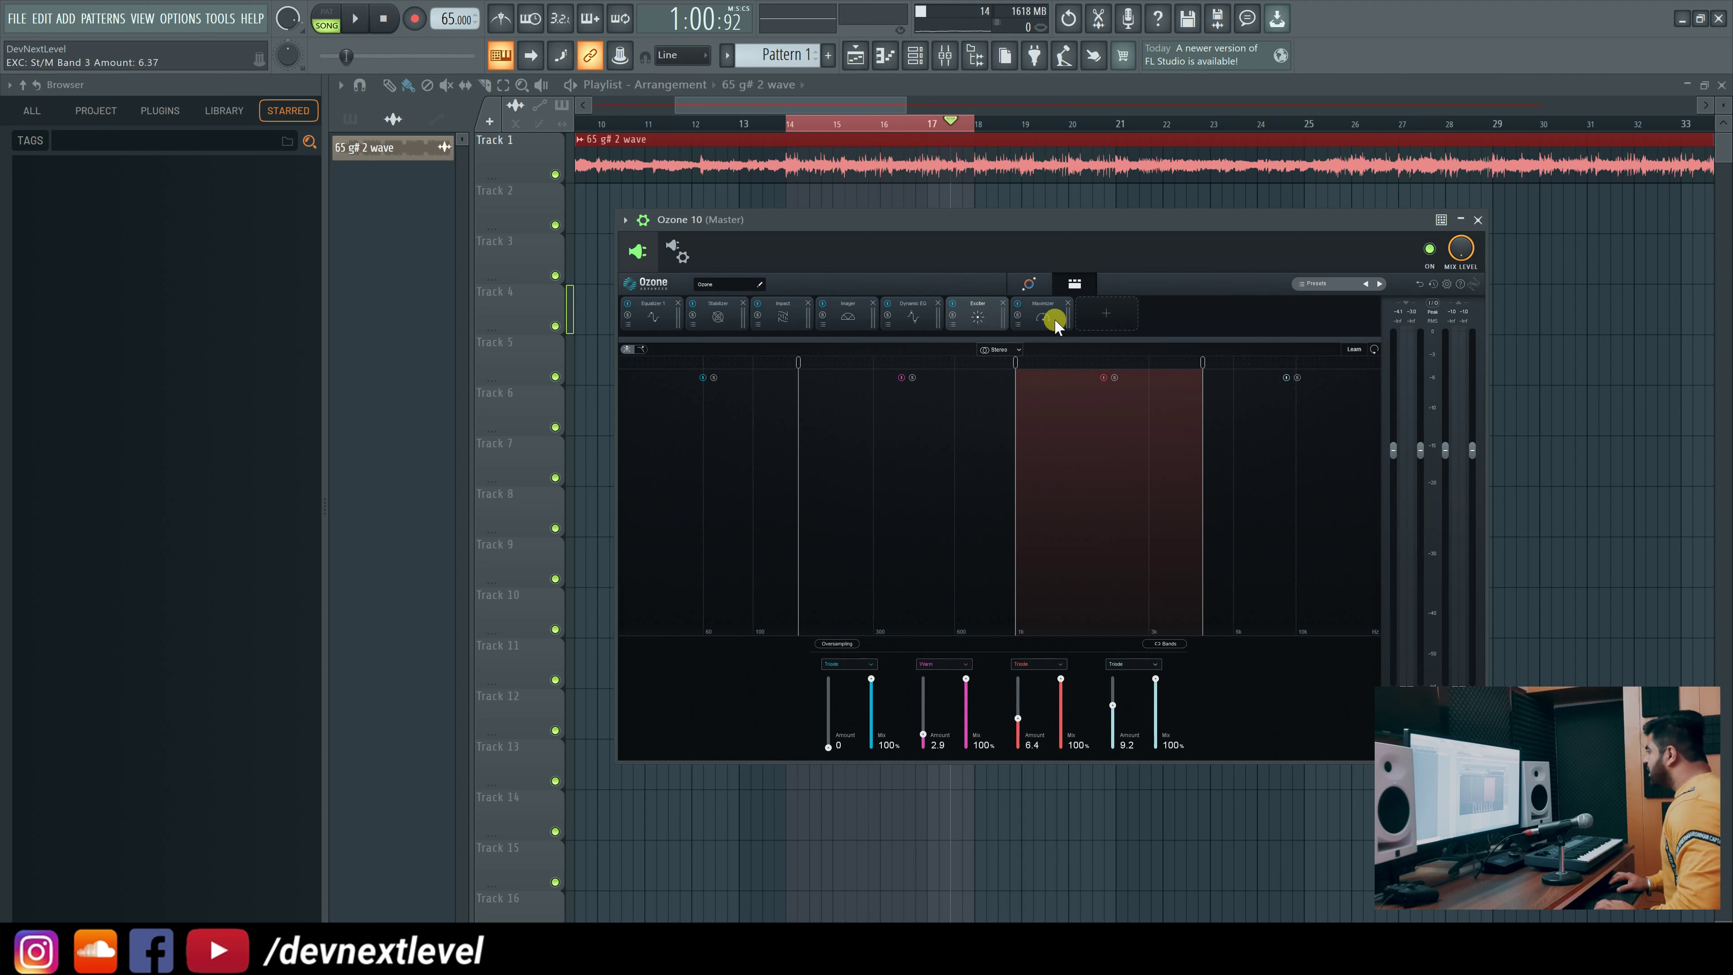
Add a Dynamics module to the chain and place it between the Dynamic EQ and the Exciter.
{"action": "left_click", "coordinate": [1114, 313]}
{"action": "left_click", "coordinate": [1105, 344]}
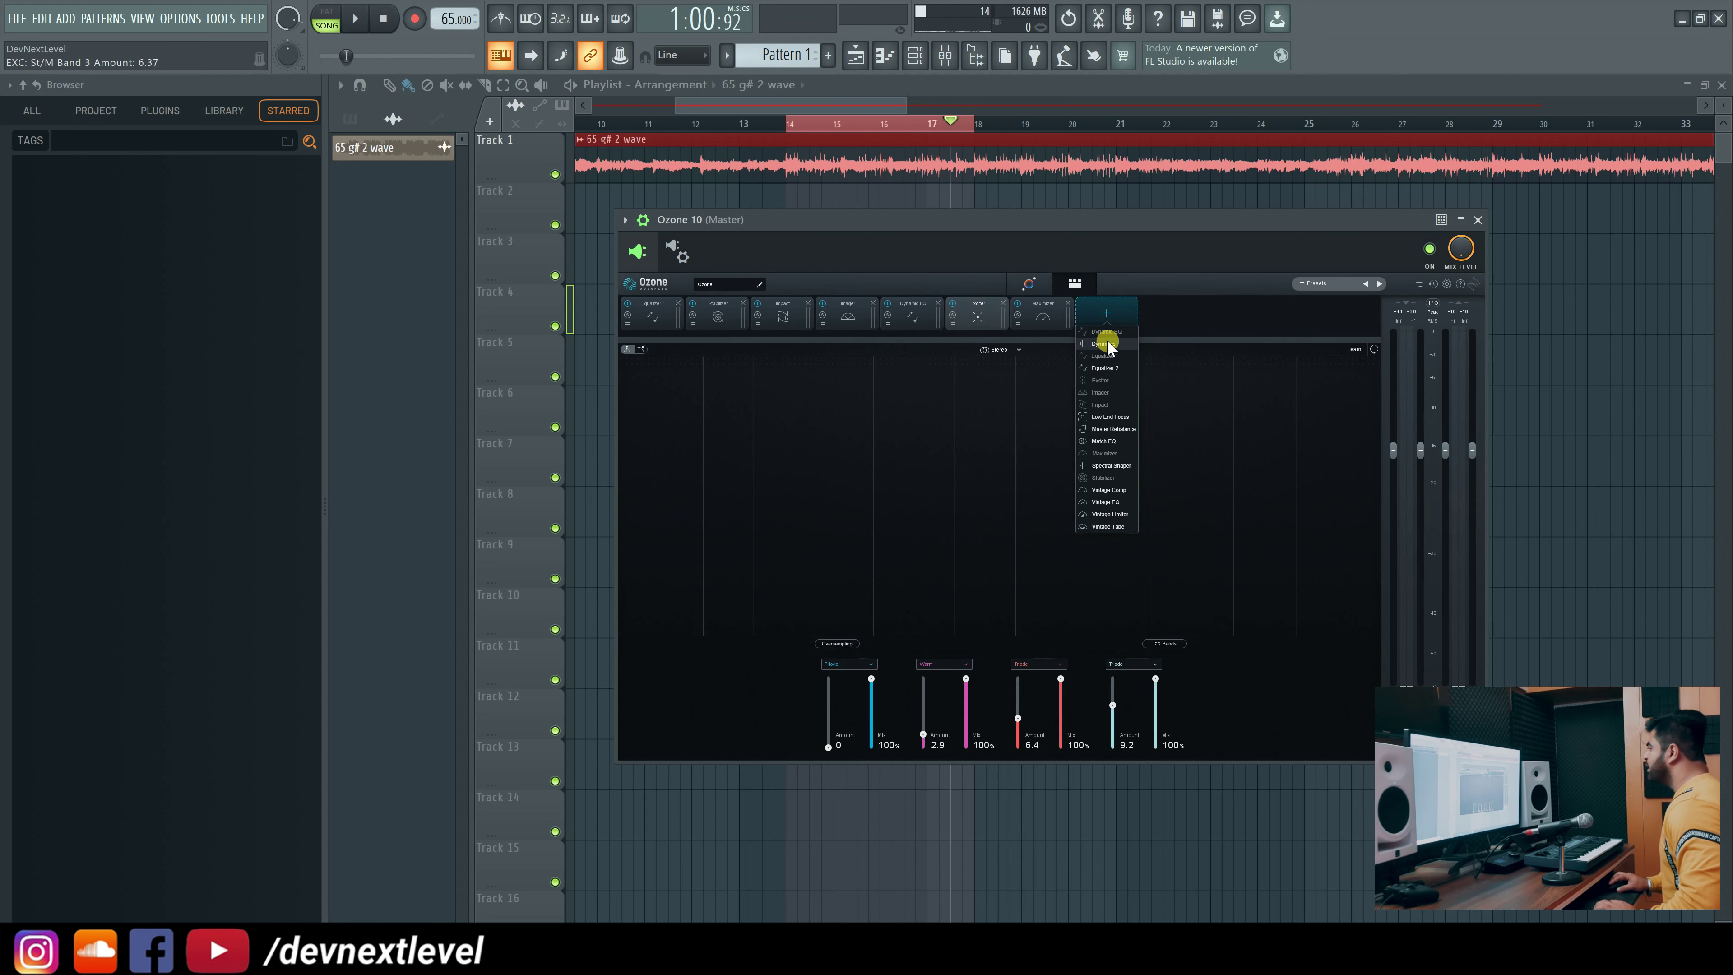
{"action": "left_click_drag", "start_coordinate": [1109, 315], "coordinate": [983, 326]}
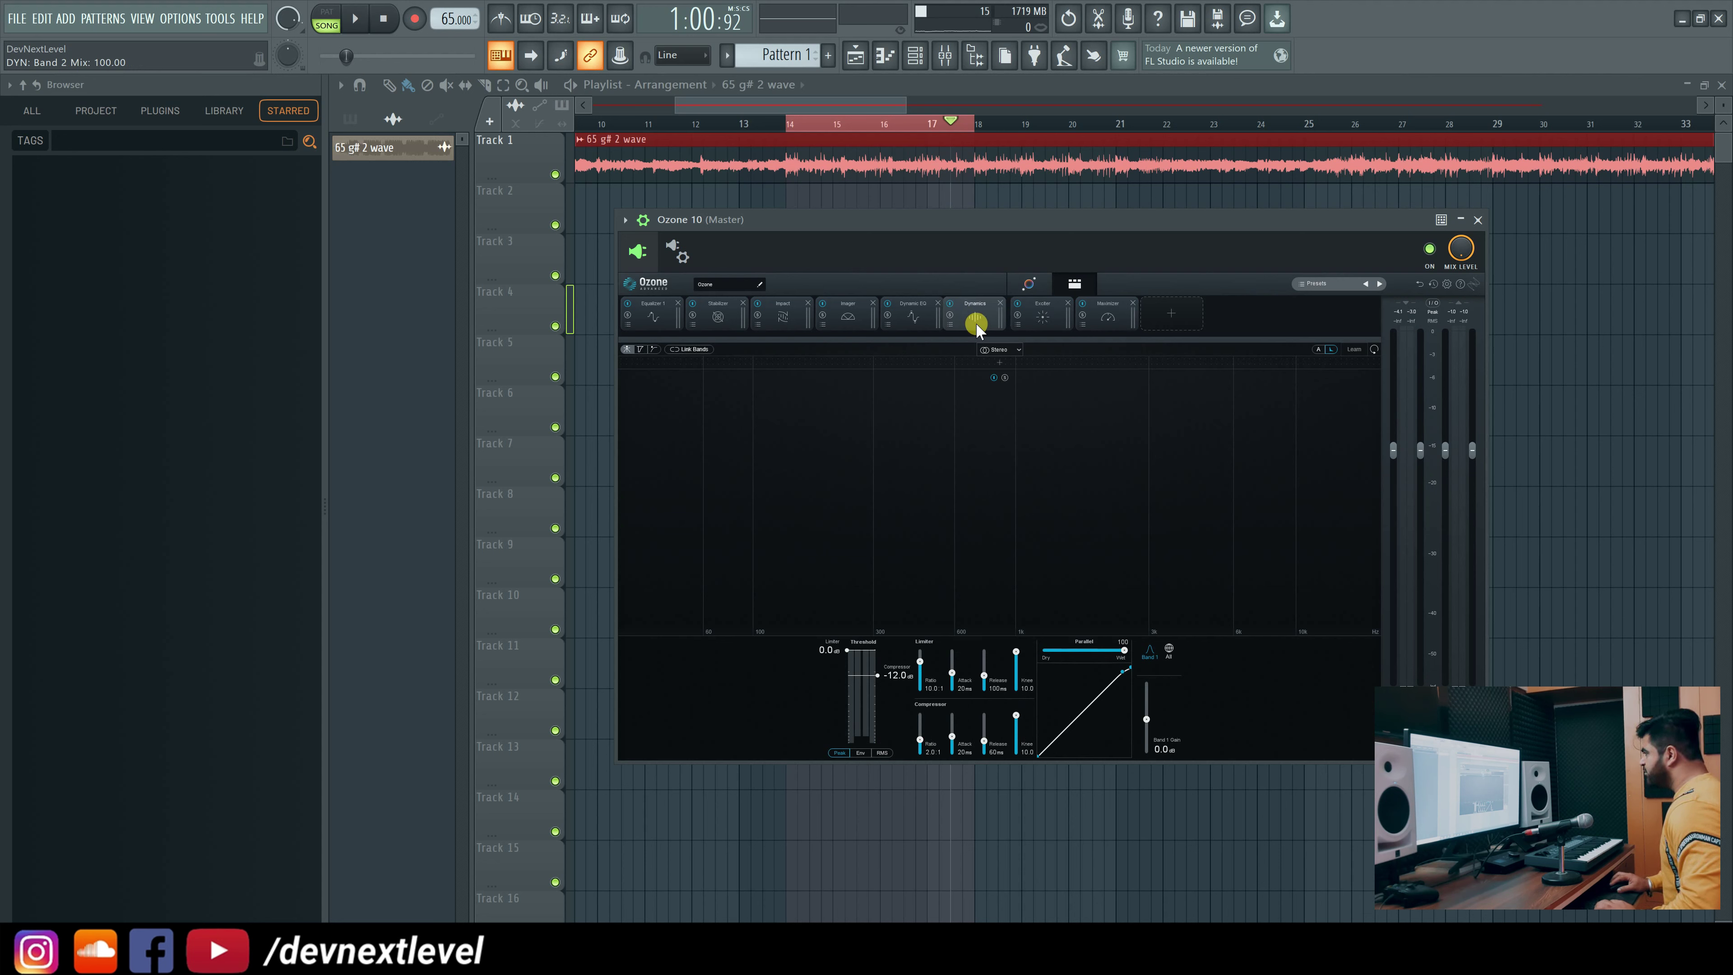
Set the Dynamics module's limiter threshold to about -10.3 dB and compressor threshold to about -14.1 dB while auditioning the loop.
{"action": "left_click_drag", "start_coordinate": [846, 651], "coordinate": [878, 685]}
{"action": "key", "text": "space"}
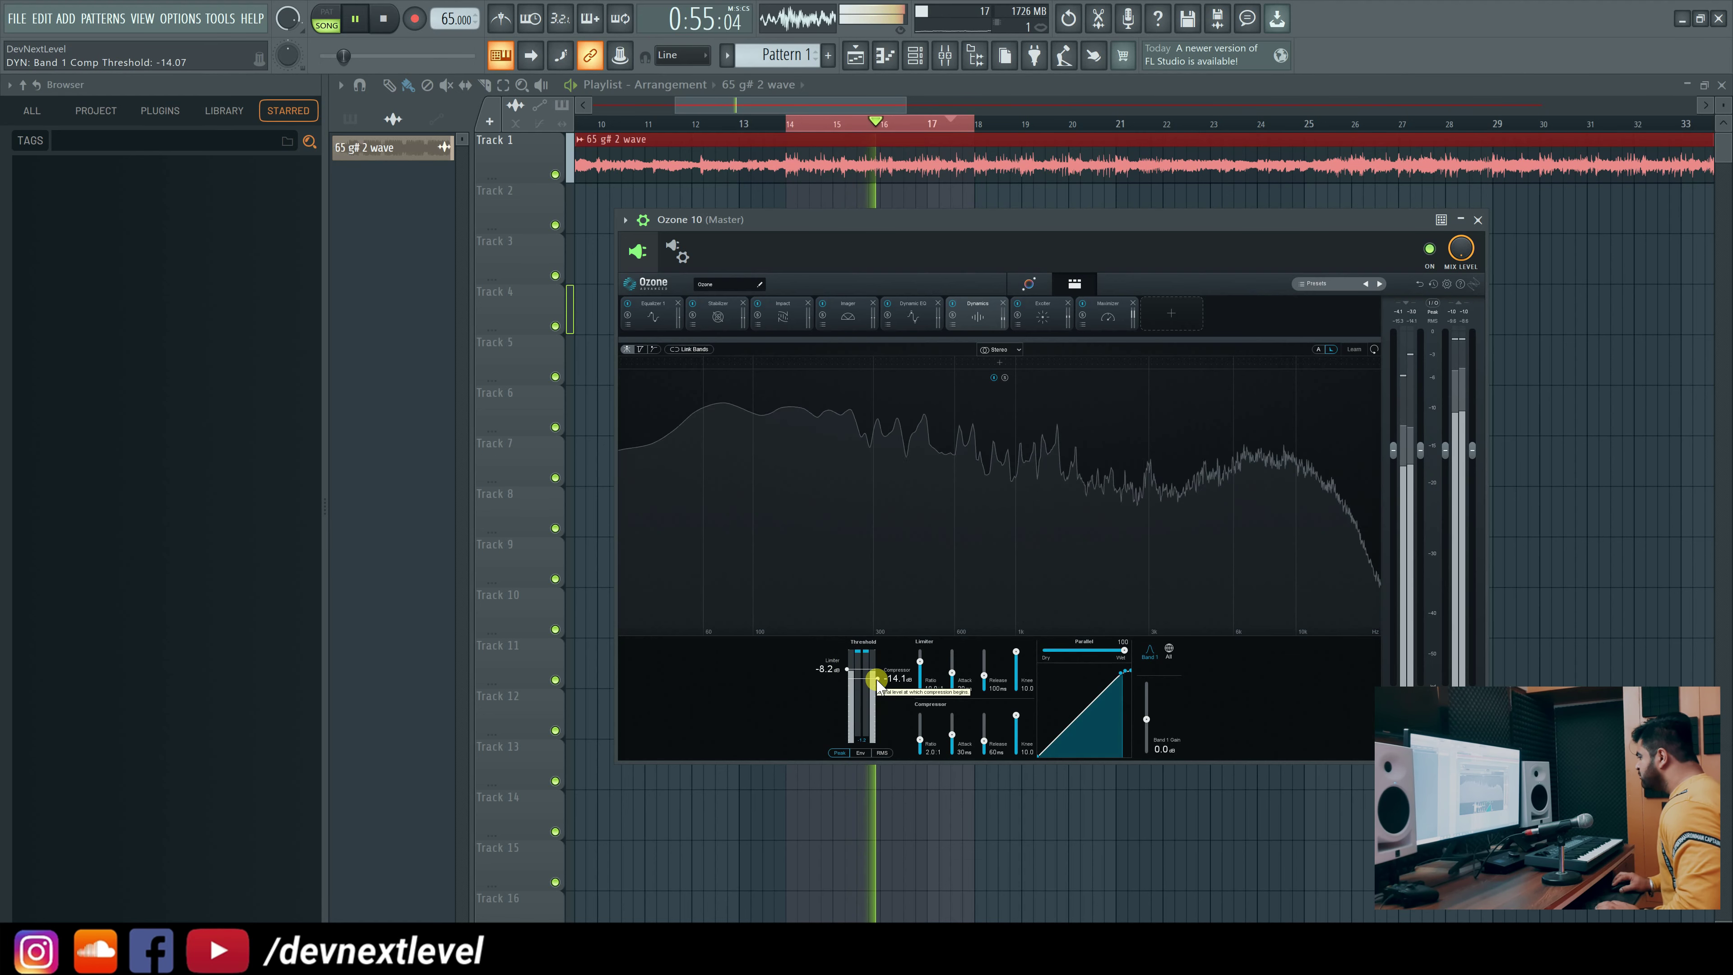
{"action": "left_click_drag", "start_coordinate": [848, 671], "coordinate": [847, 675]}
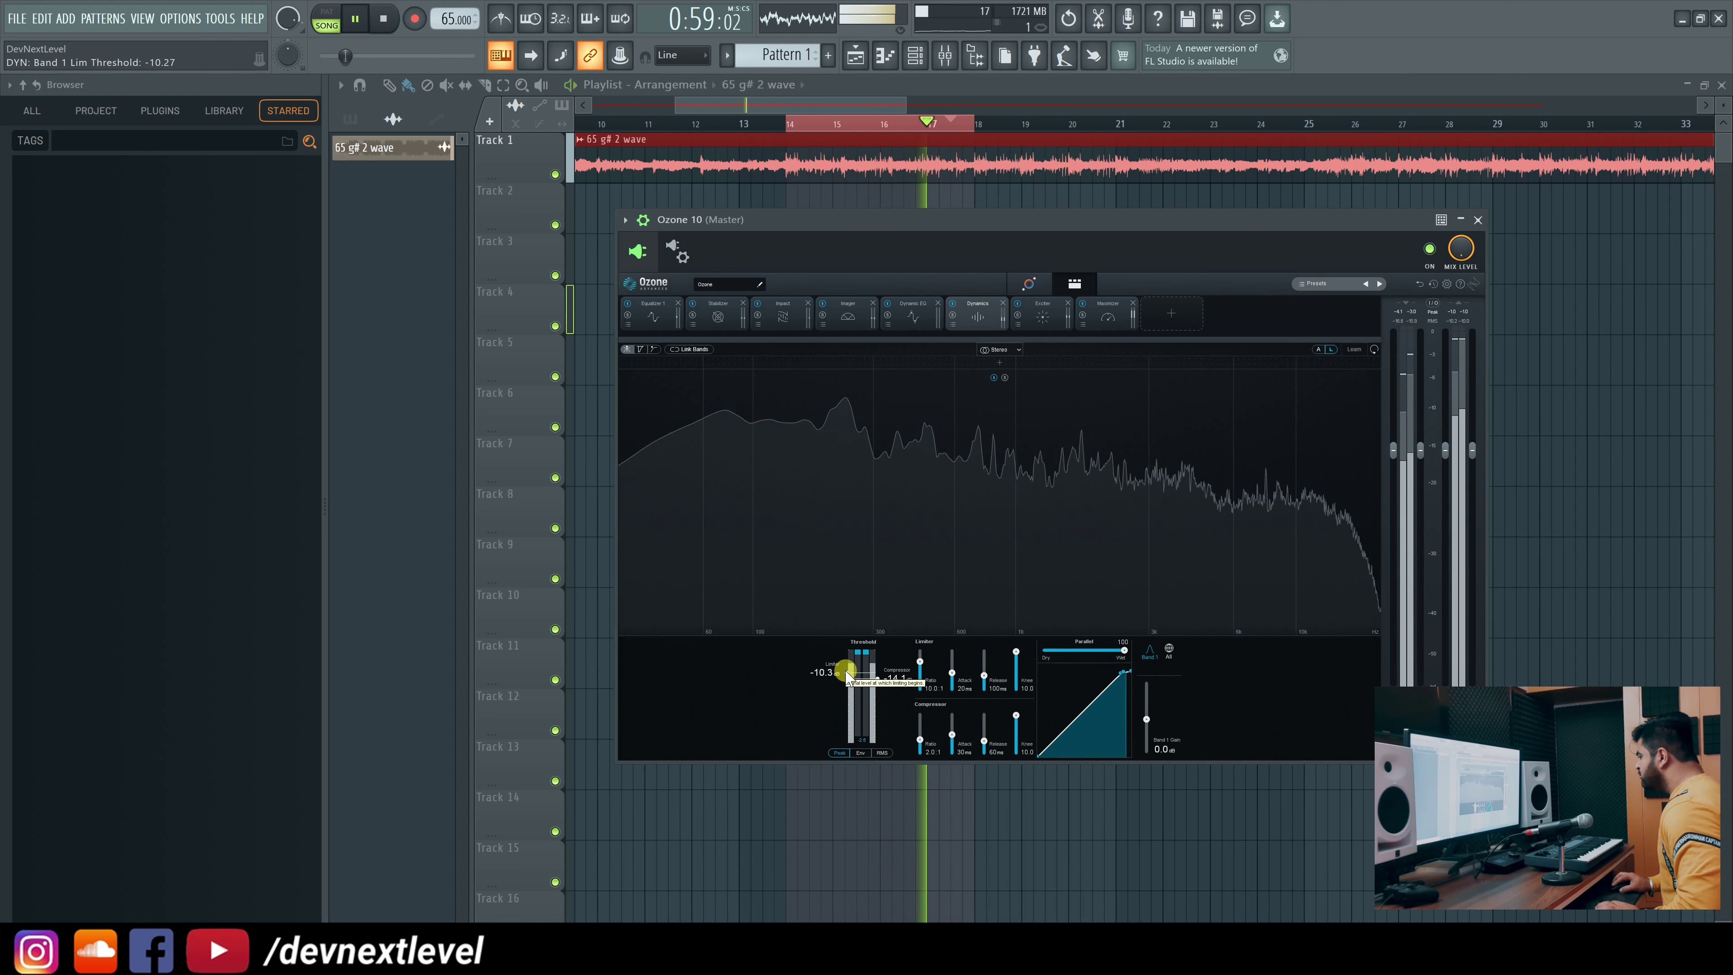
{"action": "key", "text": "space"}
Set the Maximizer threshold to about -8.4 dB during playback, trying a much higher threshold for comparison first.
{"action": "left_click", "coordinate": [1095, 317]}
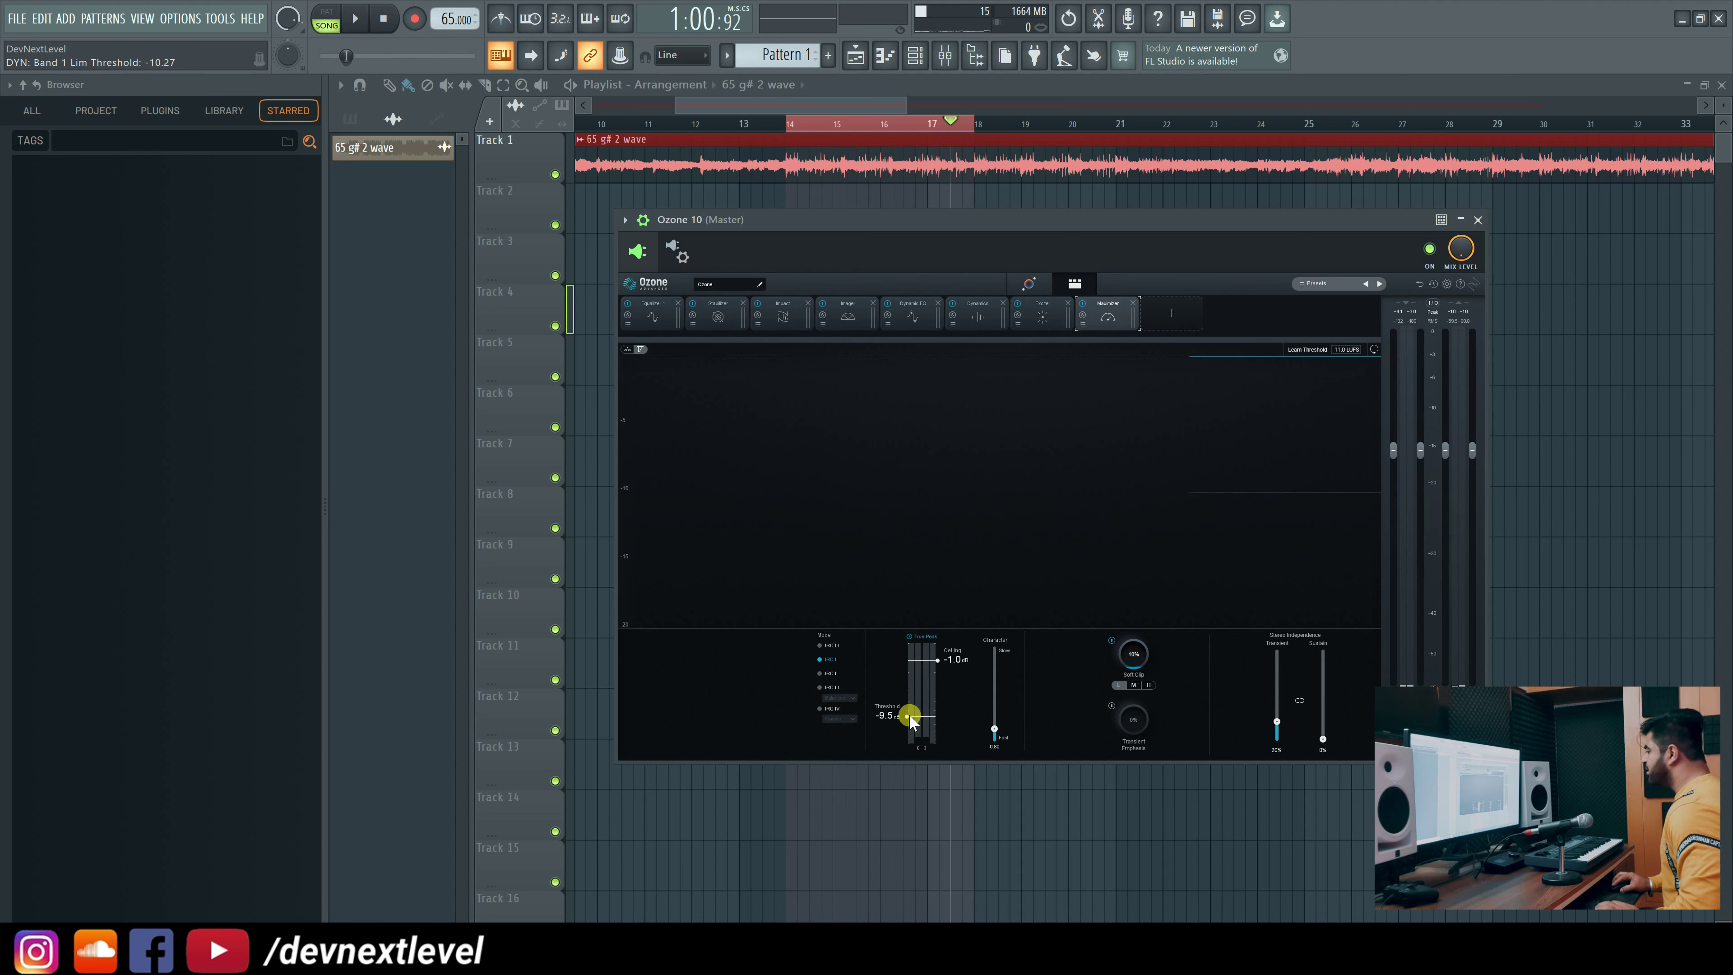
{"action": "left_click_drag", "start_coordinate": [908, 716], "coordinate": [906, 694]}
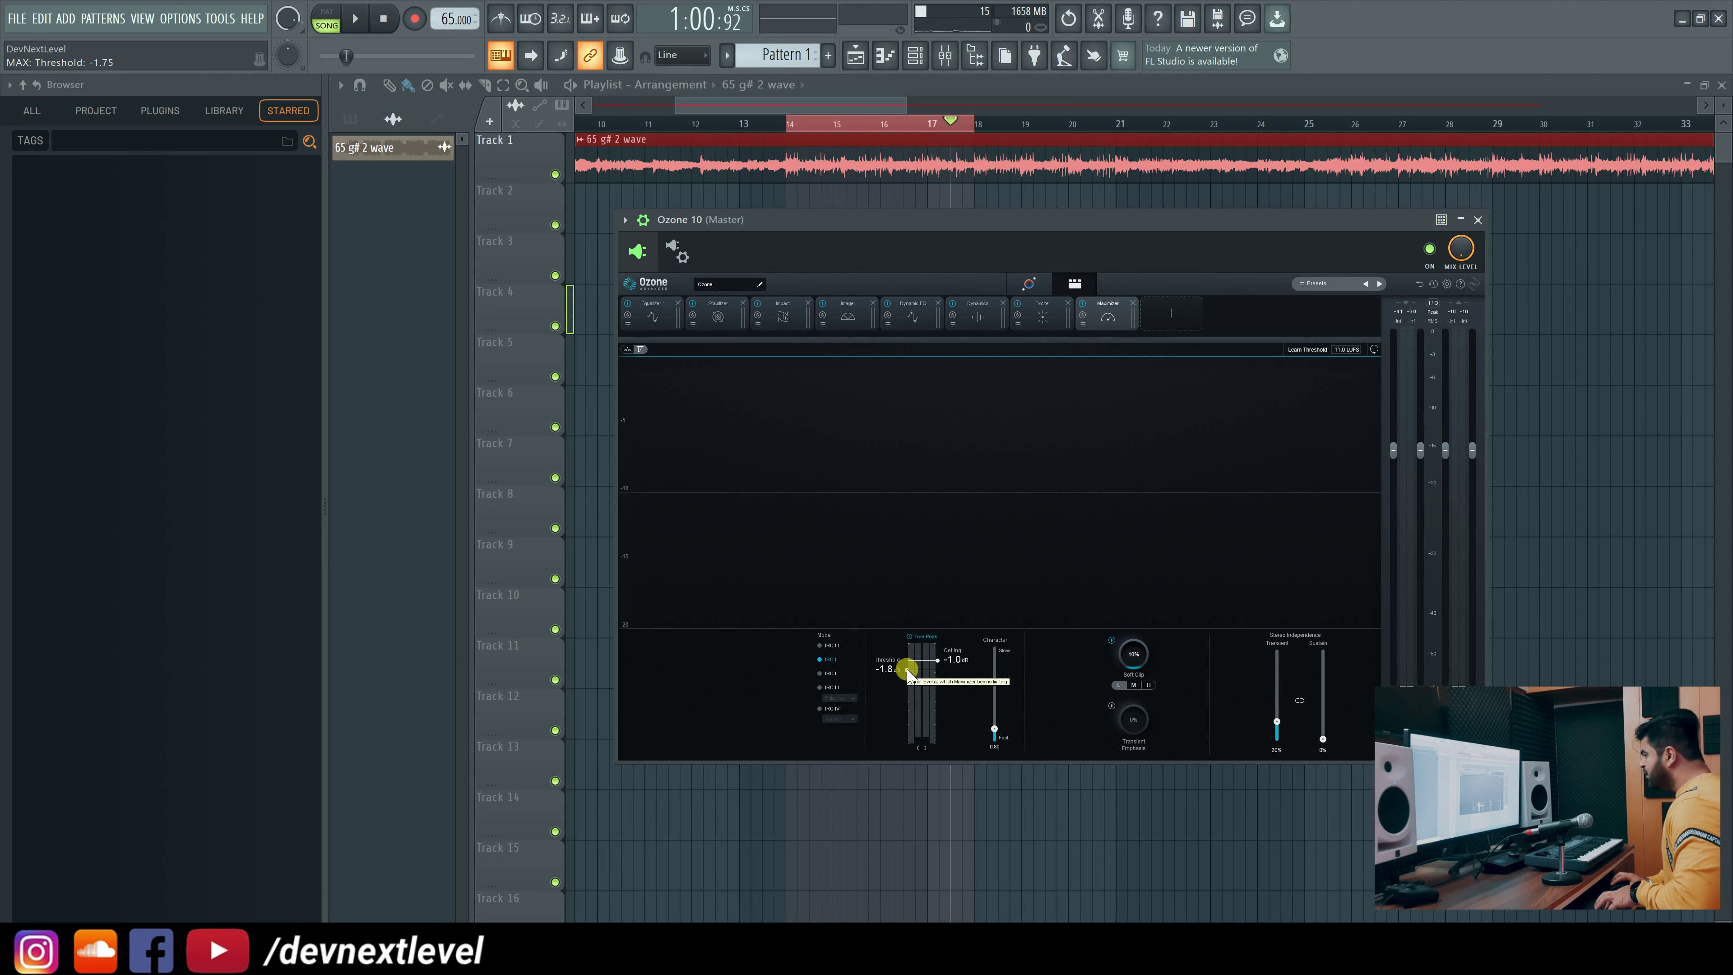
{"action": "key", "text": "space"}
{"action": "left_click_drag", "start_coordinate": [907, 672], "coordinate": [909, 719]}
{"action": "left_click_drag", "start_coordinate": [907, 715], "coordinate": [907, 713]}
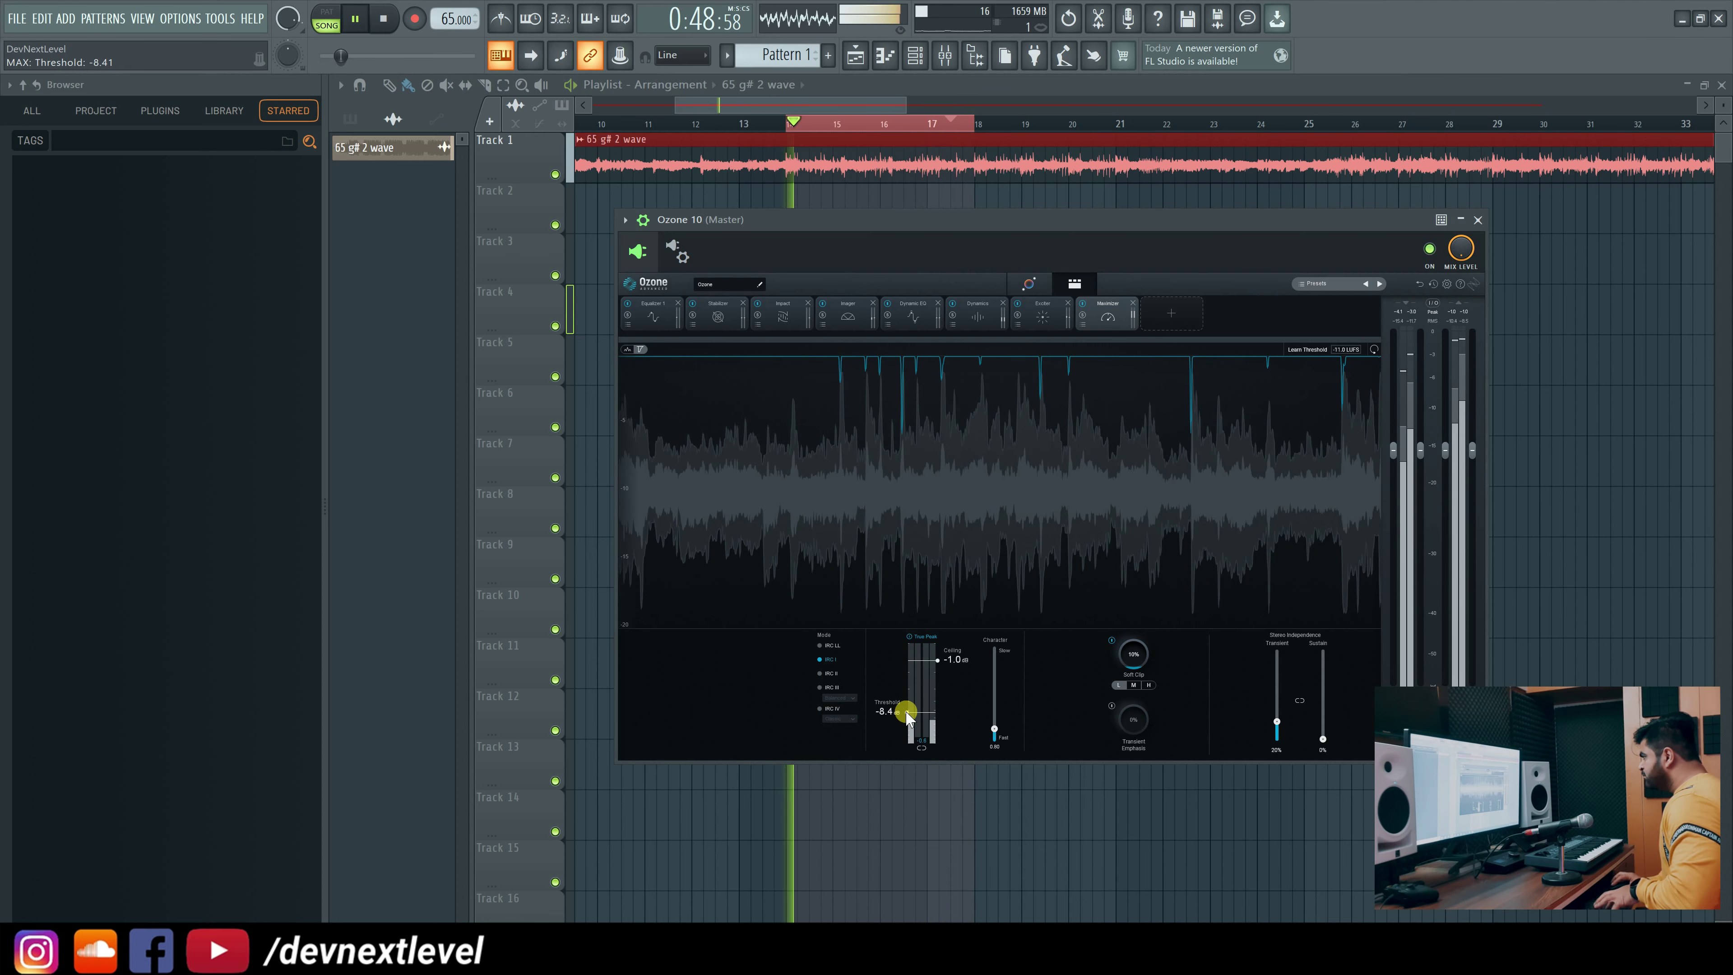
{"action": "key", "text": "space"}
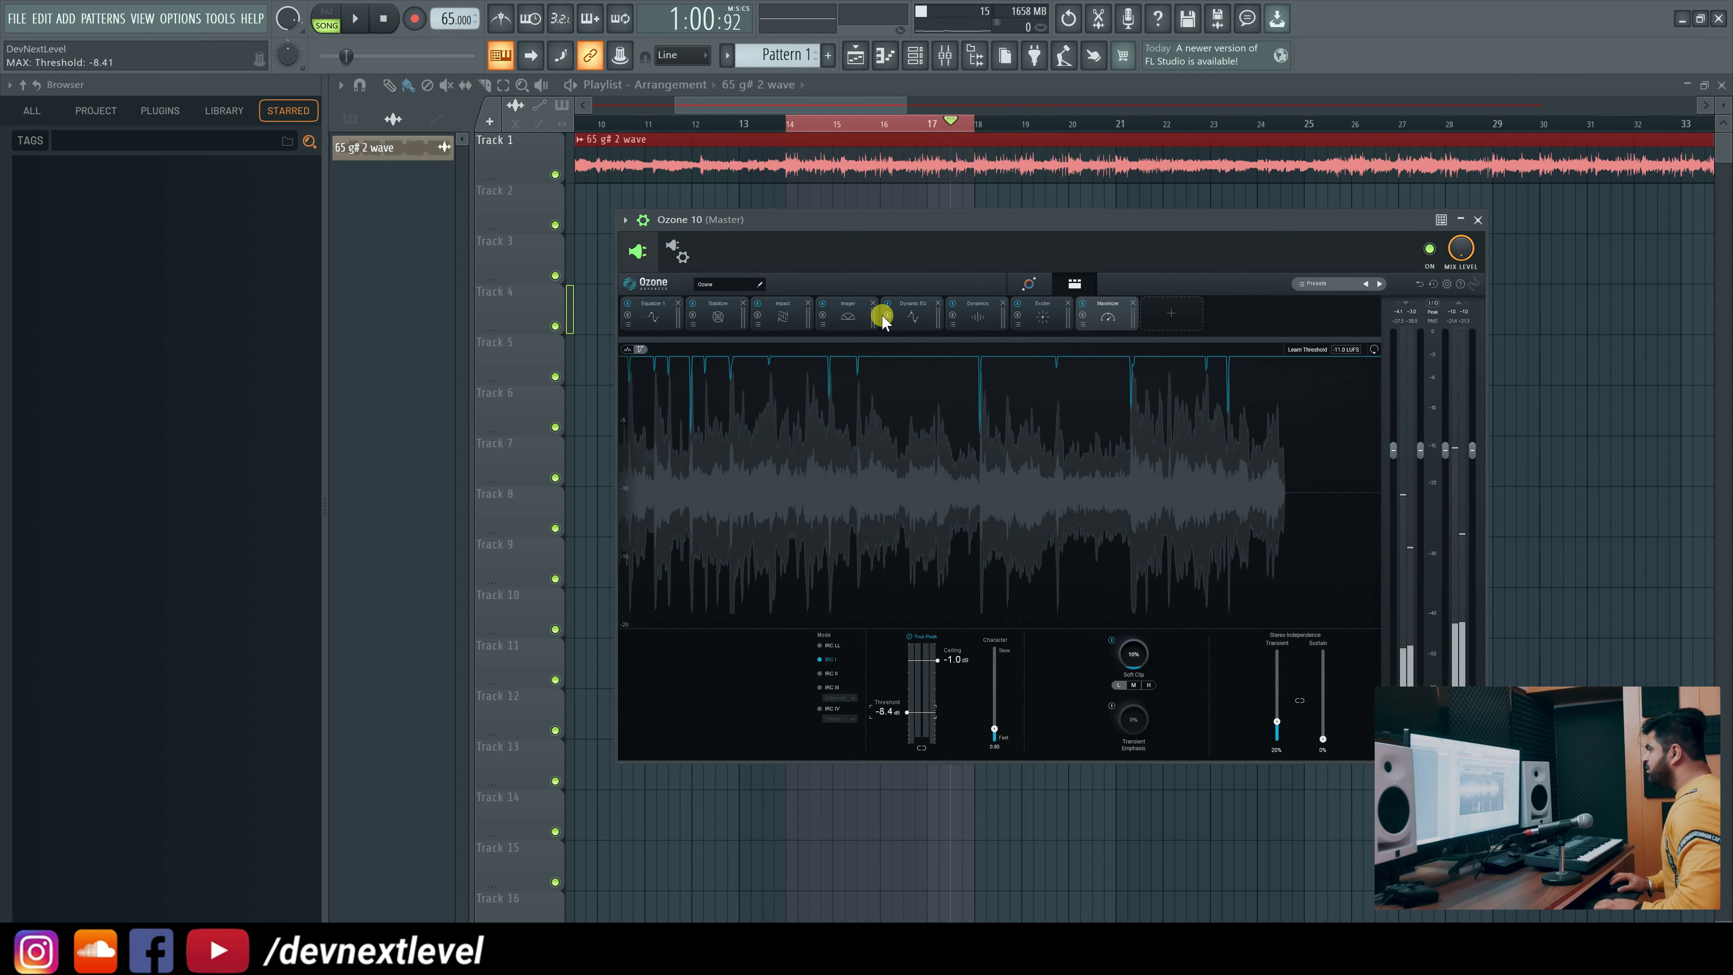
Raise the Exciter's band 4 amount to about 9.5 and band 3 amount to about 6.9 while the loop plays.
{"action": "left_click", "coordinate": [1028, 316]}
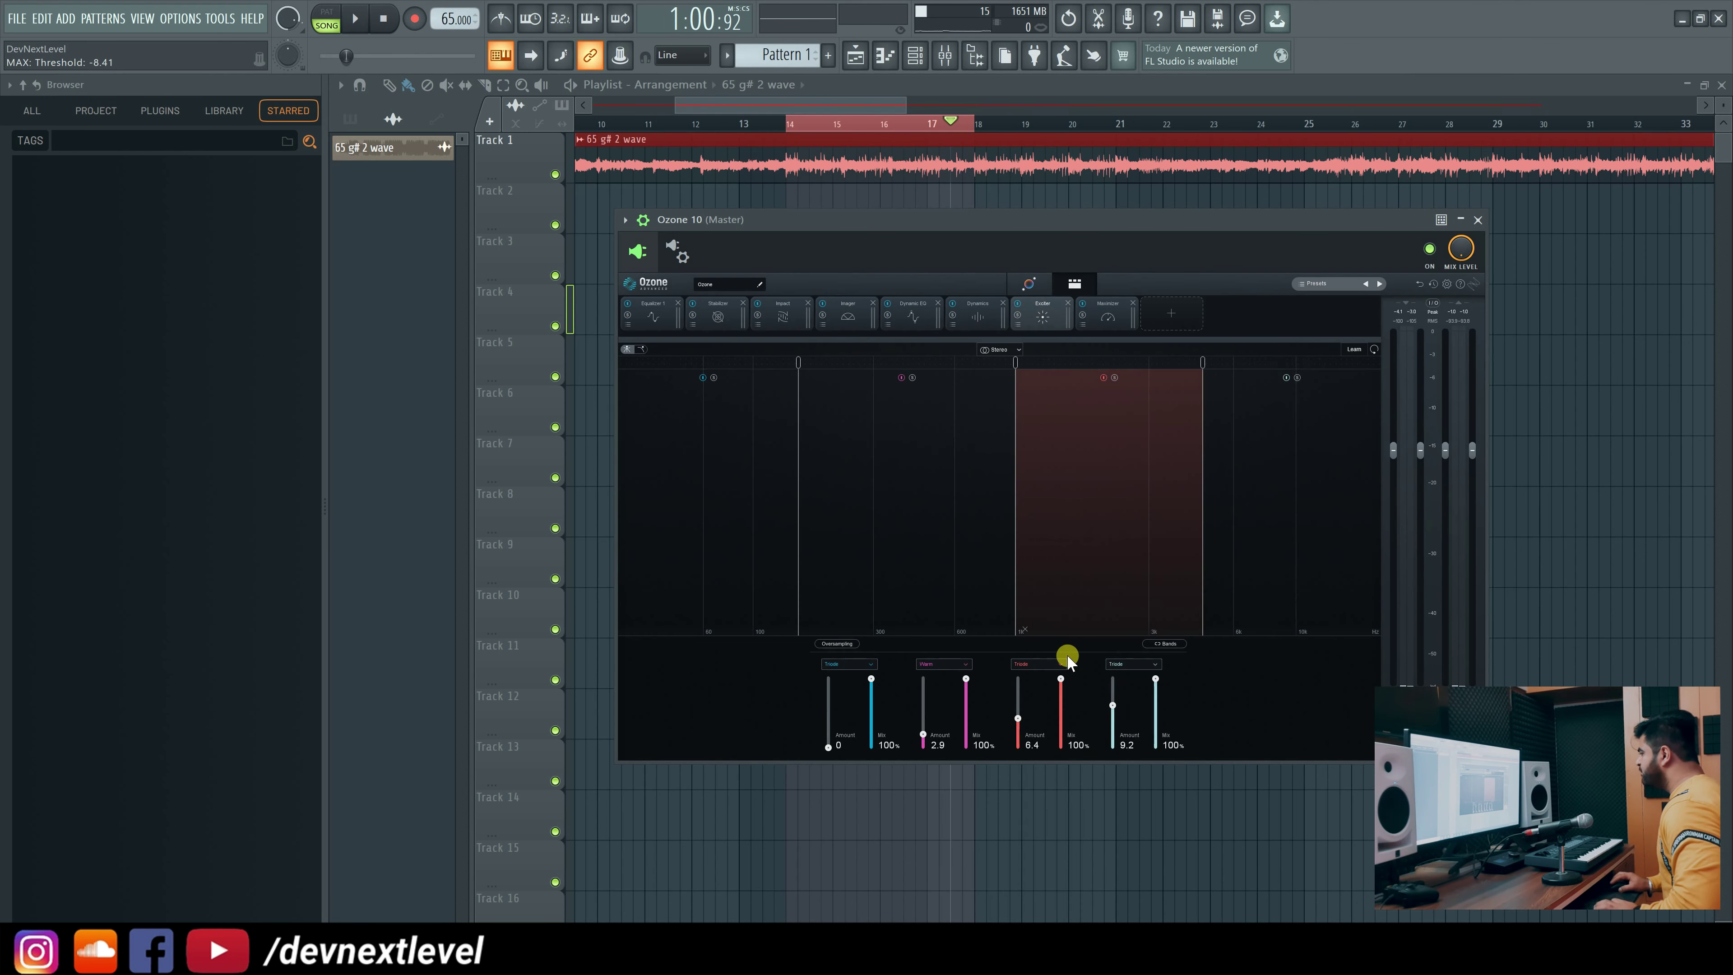
{"action": "key", "text": "space"}
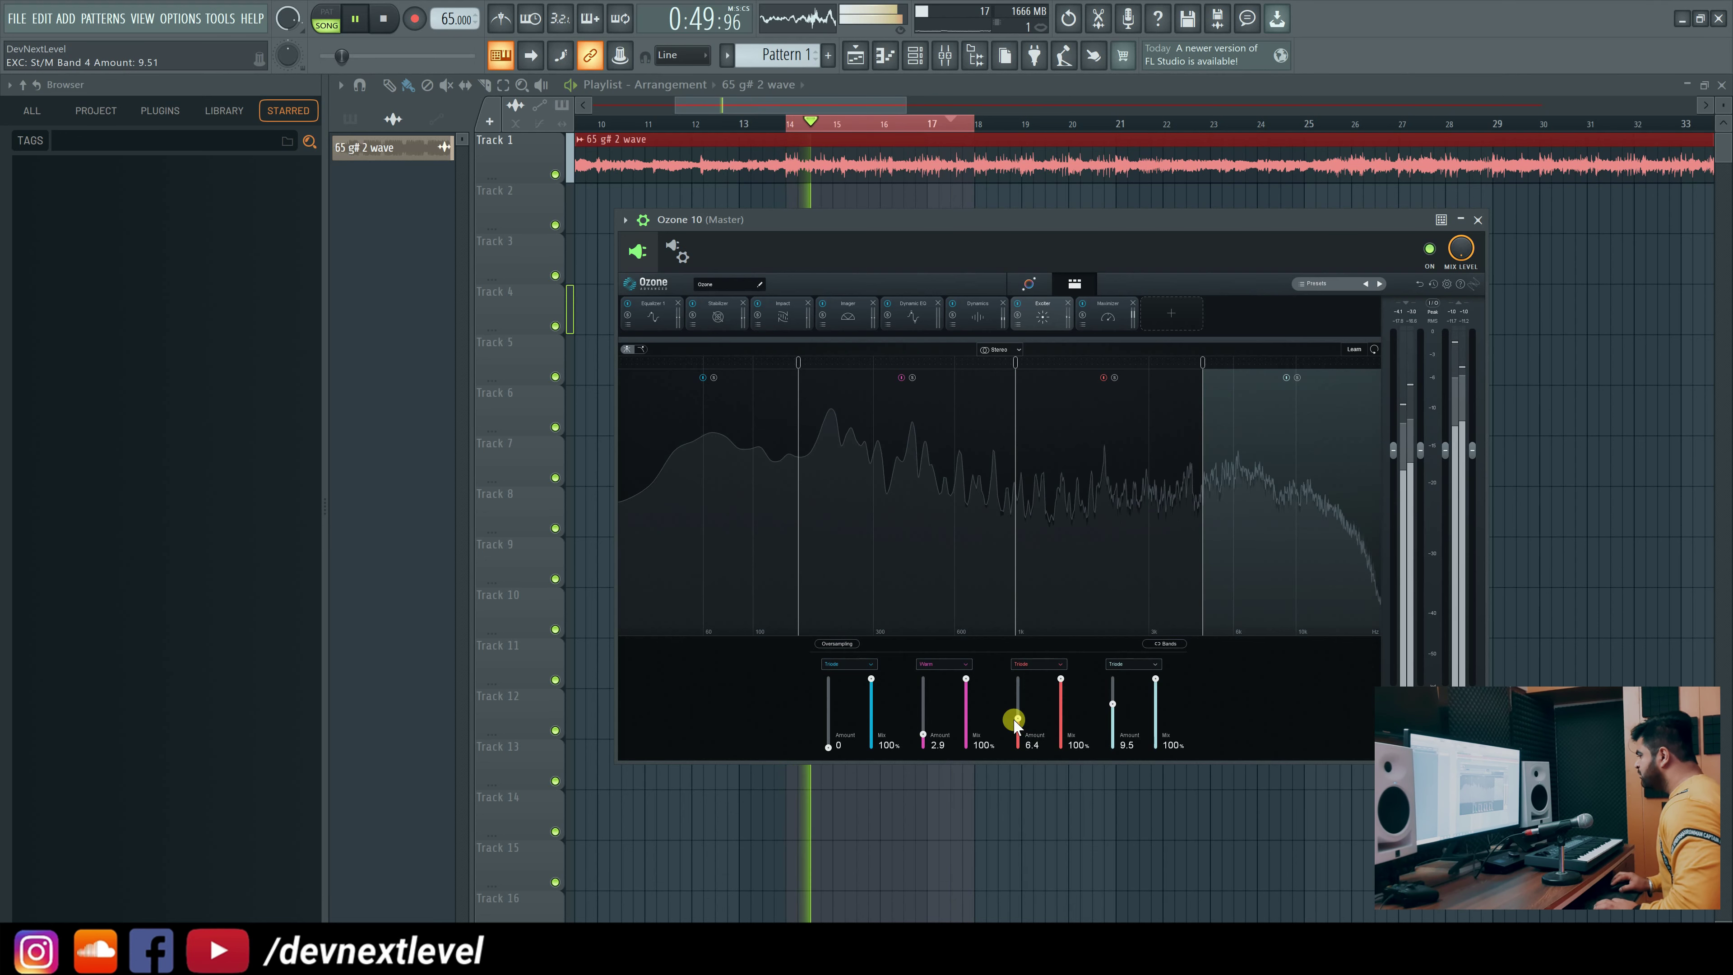
{"action": "left_click_drag", "start_coordinate": [1017, 721], "coordinate": [1016, 717]}
{"action": "key", "text": "space"}
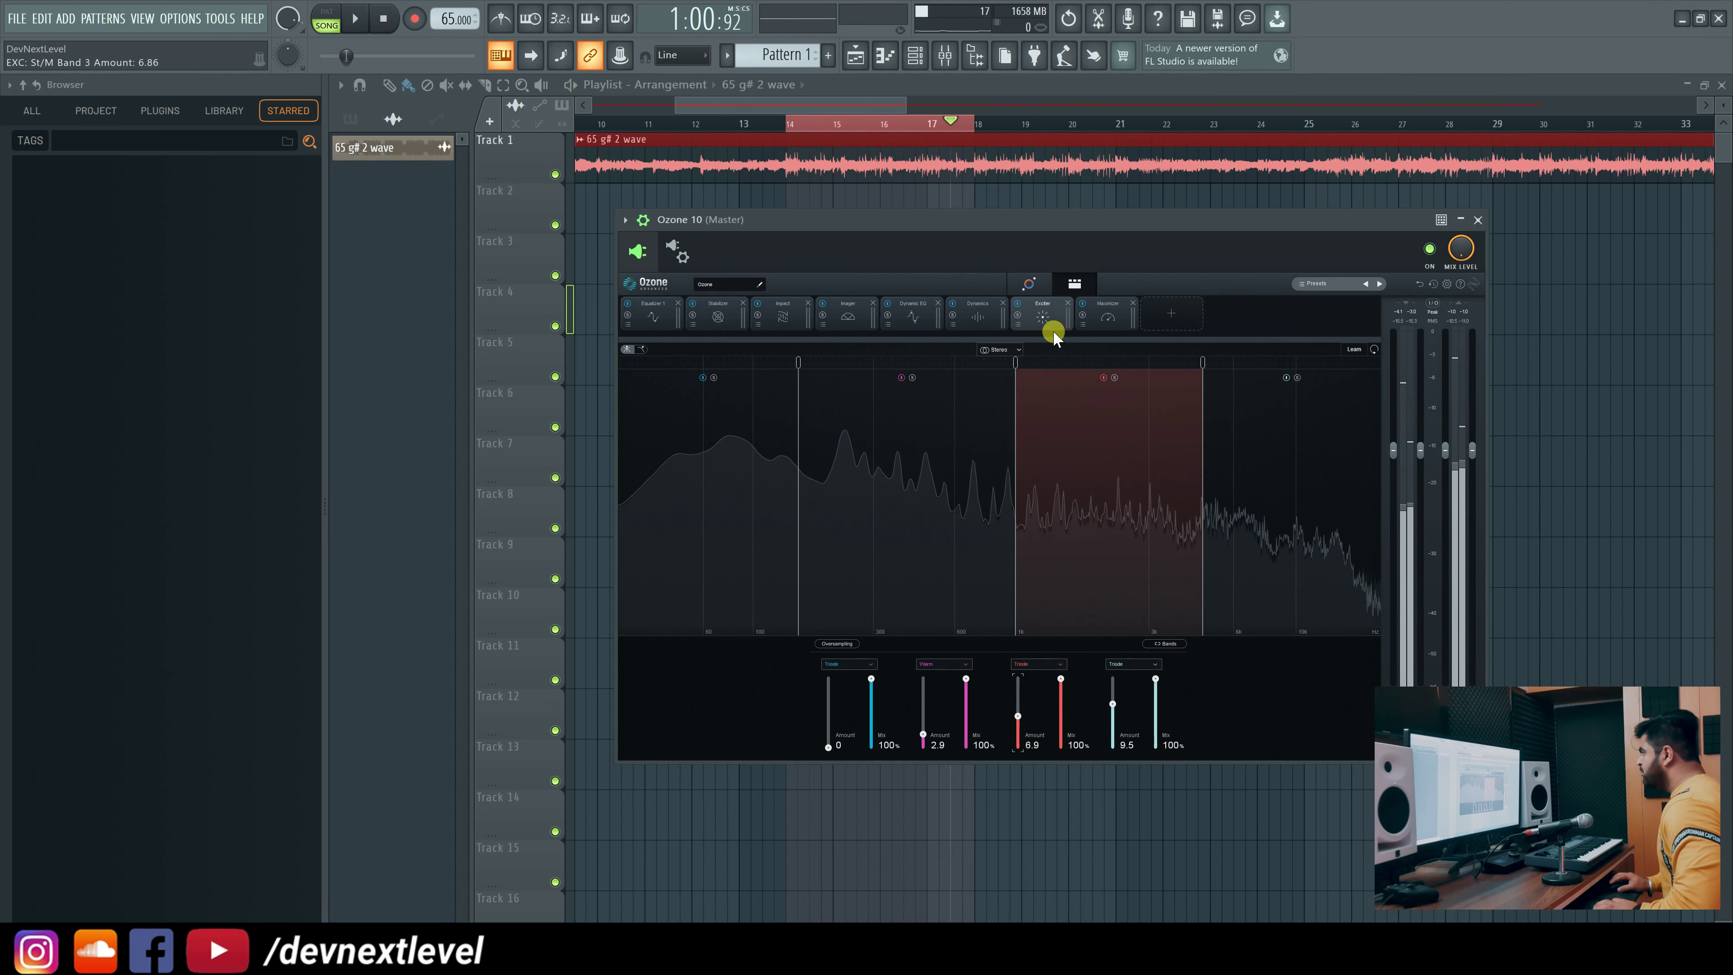
Switch the Stabilizer to Shape mode and set its amount to about 35% and speed to about 46 during playback.
{"action": "left_click", "coordinate": [722, 316]}
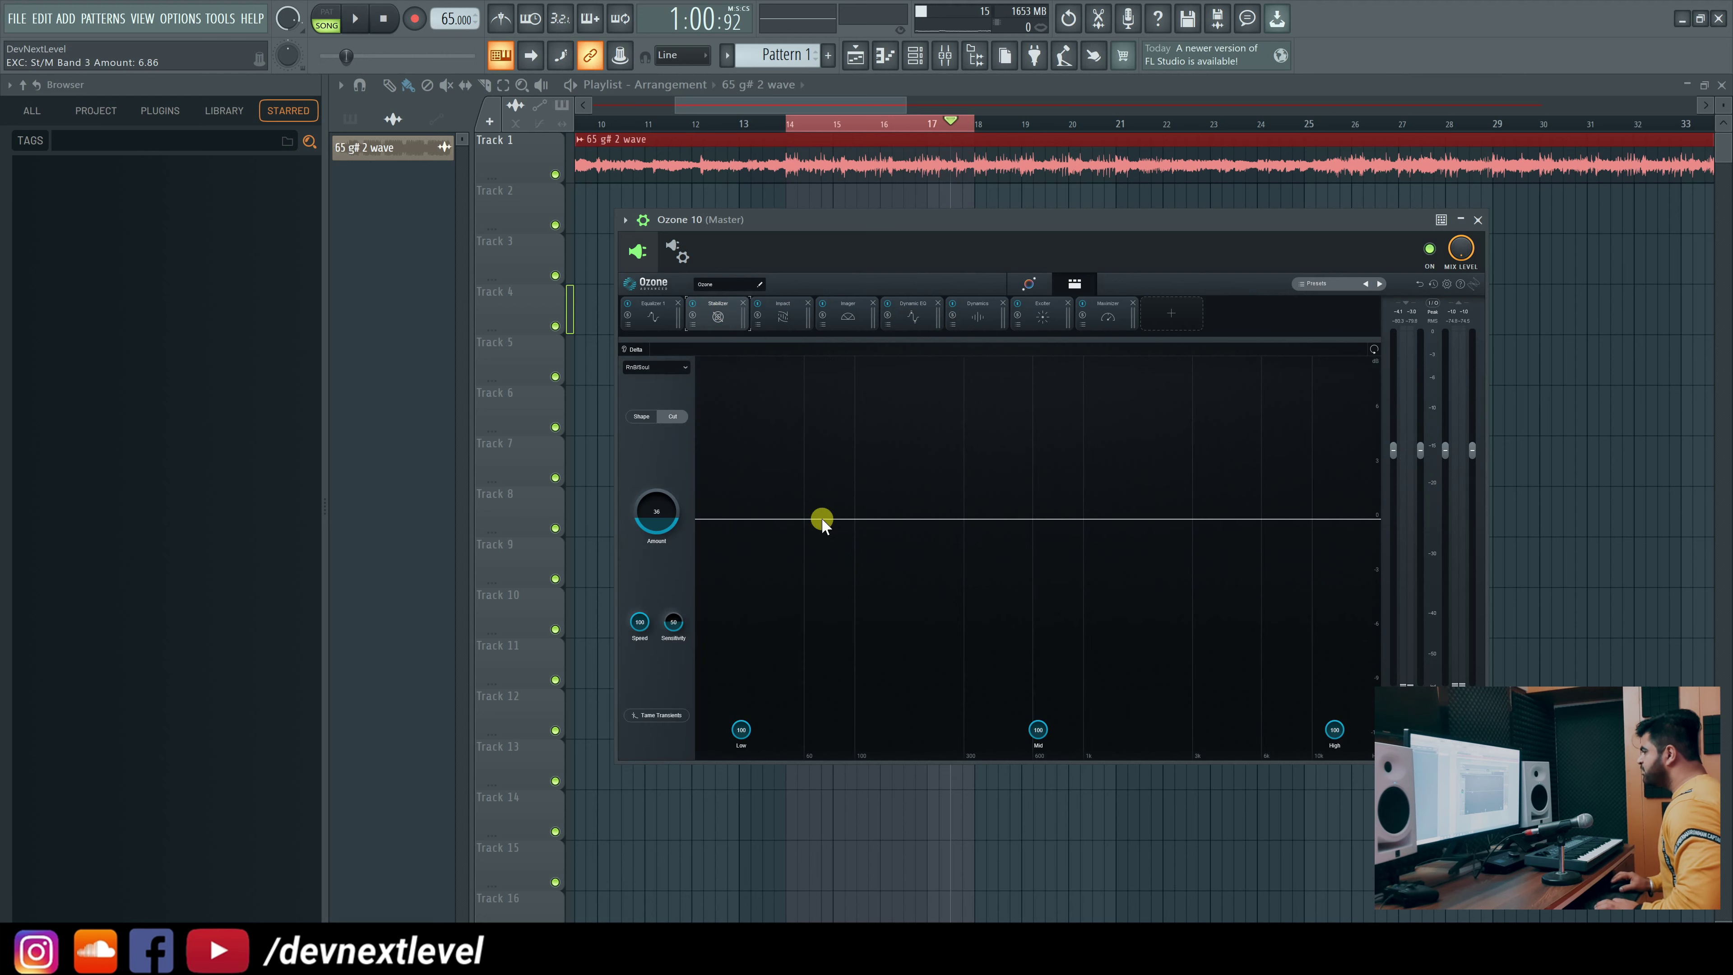
{"action": "key", "text": "space"}
{"action": "left_click", "coordinate": [642, 417]}
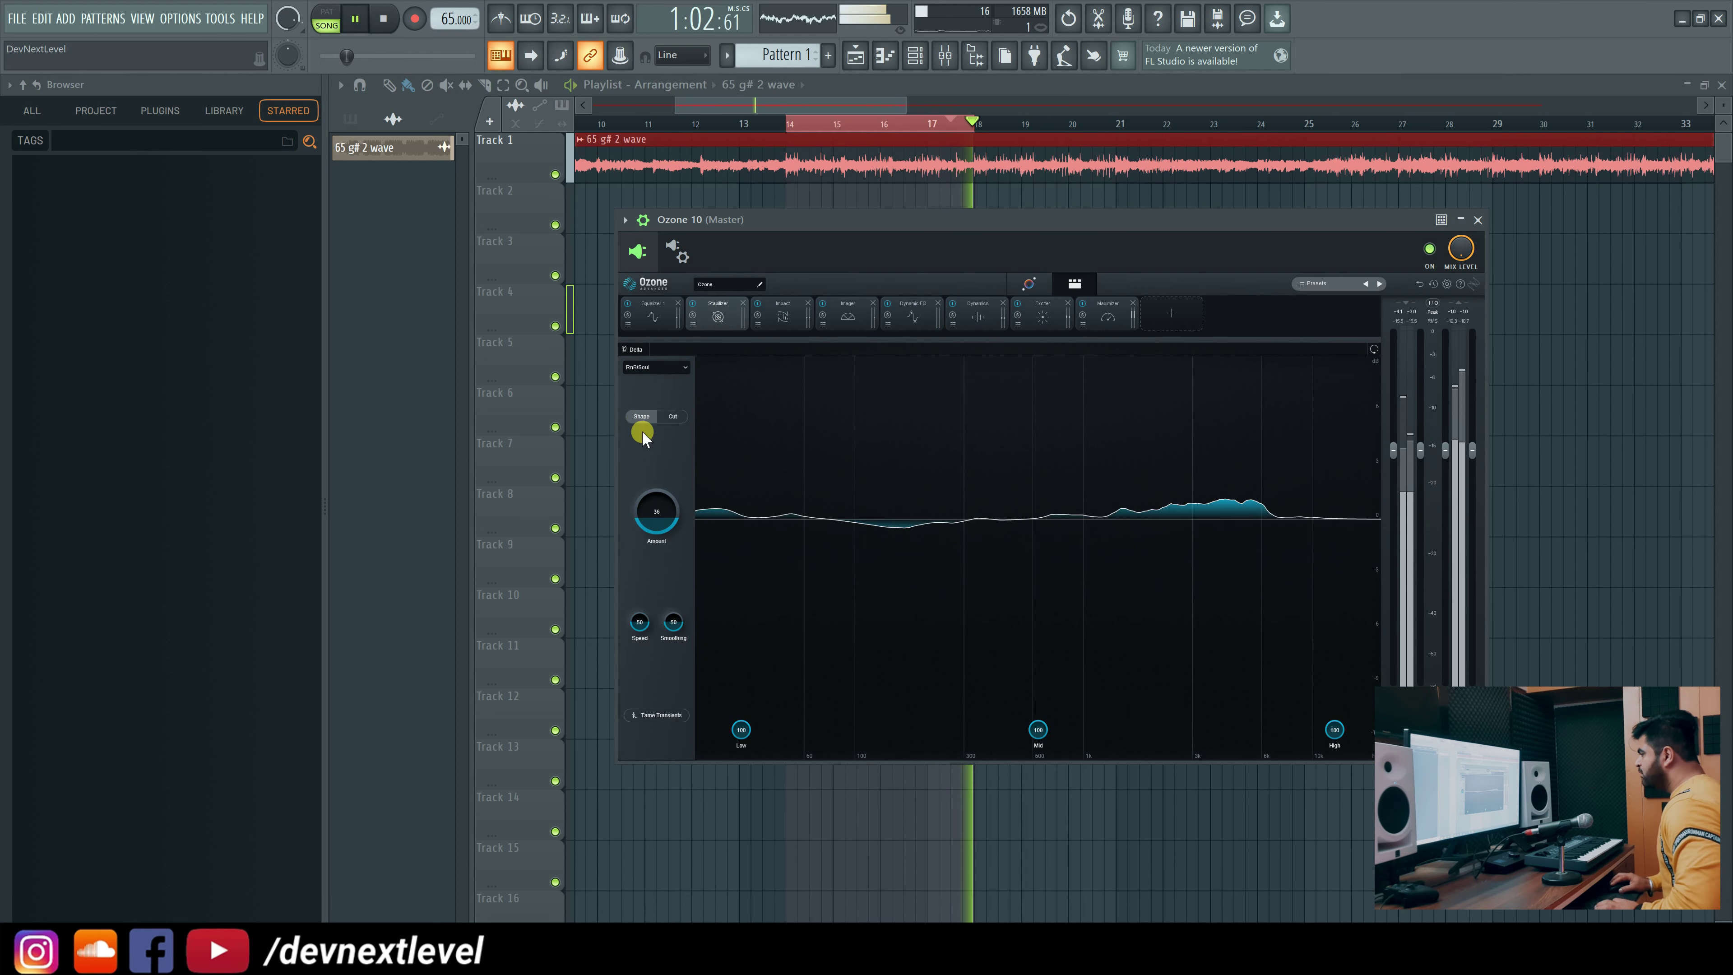
{"action": "left_click_drag", "start_coordinate": [658, 504], "coordinate": [662, 531]}
{"action": "left_click", "coordinate": [666, 624]}
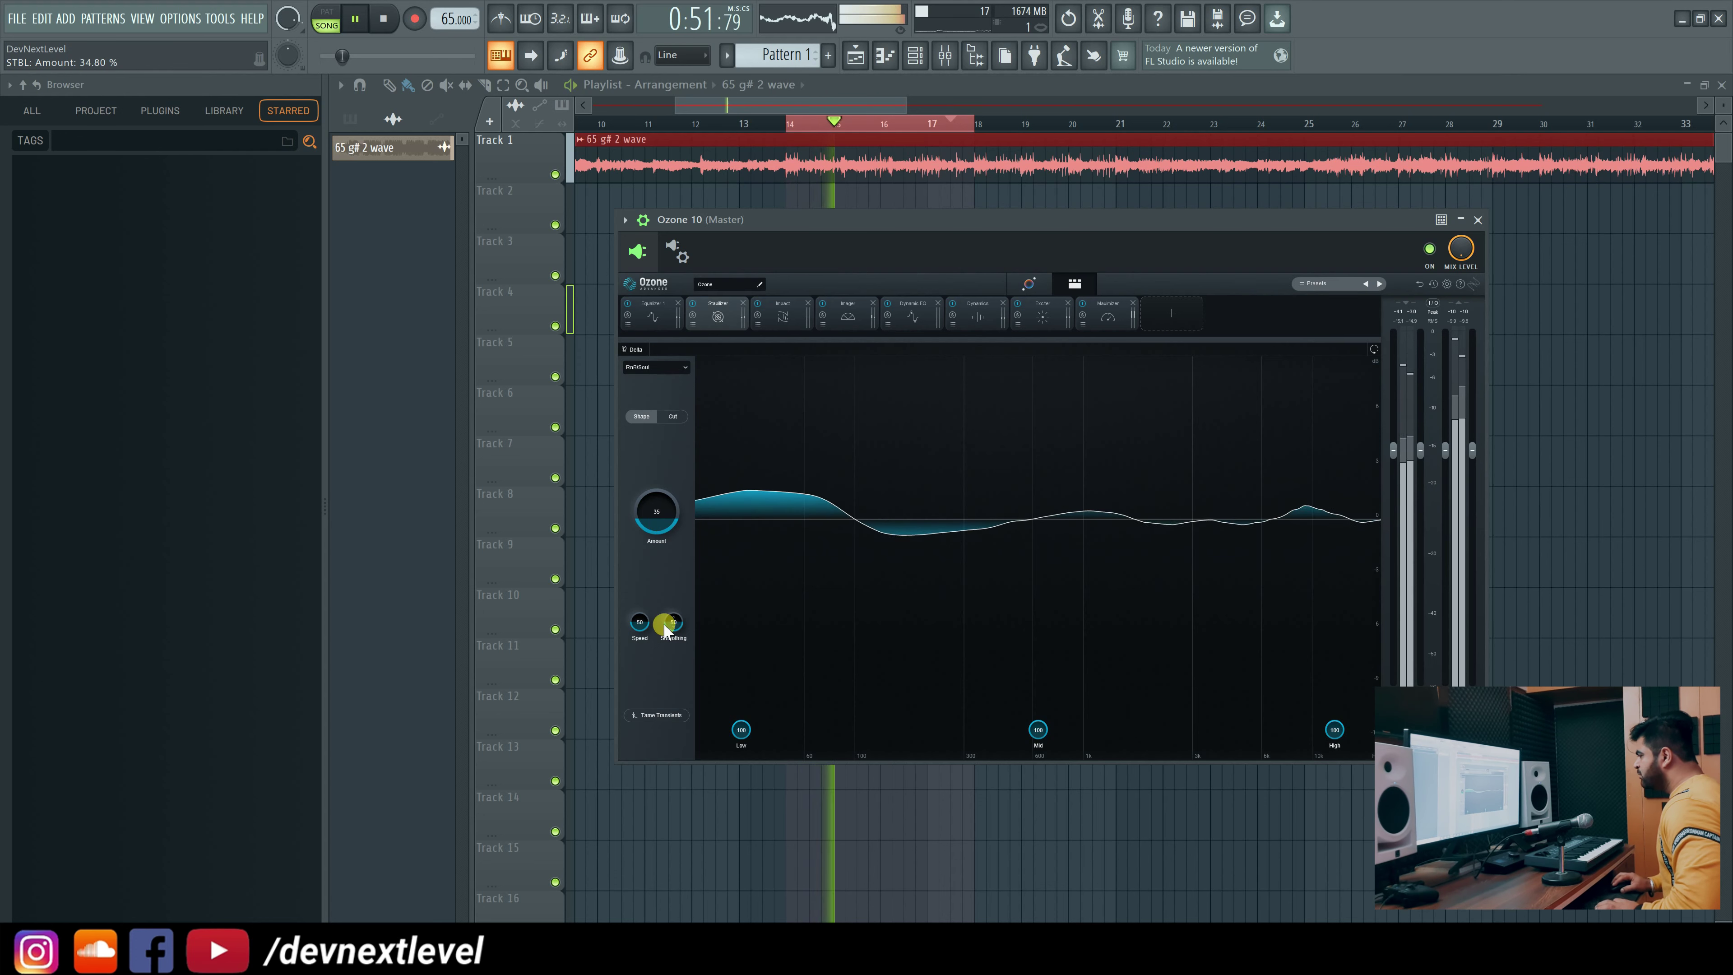
{"action": "left_click_drag", "start_coordinate": [639, 622], "coordinate": [645, 636]}
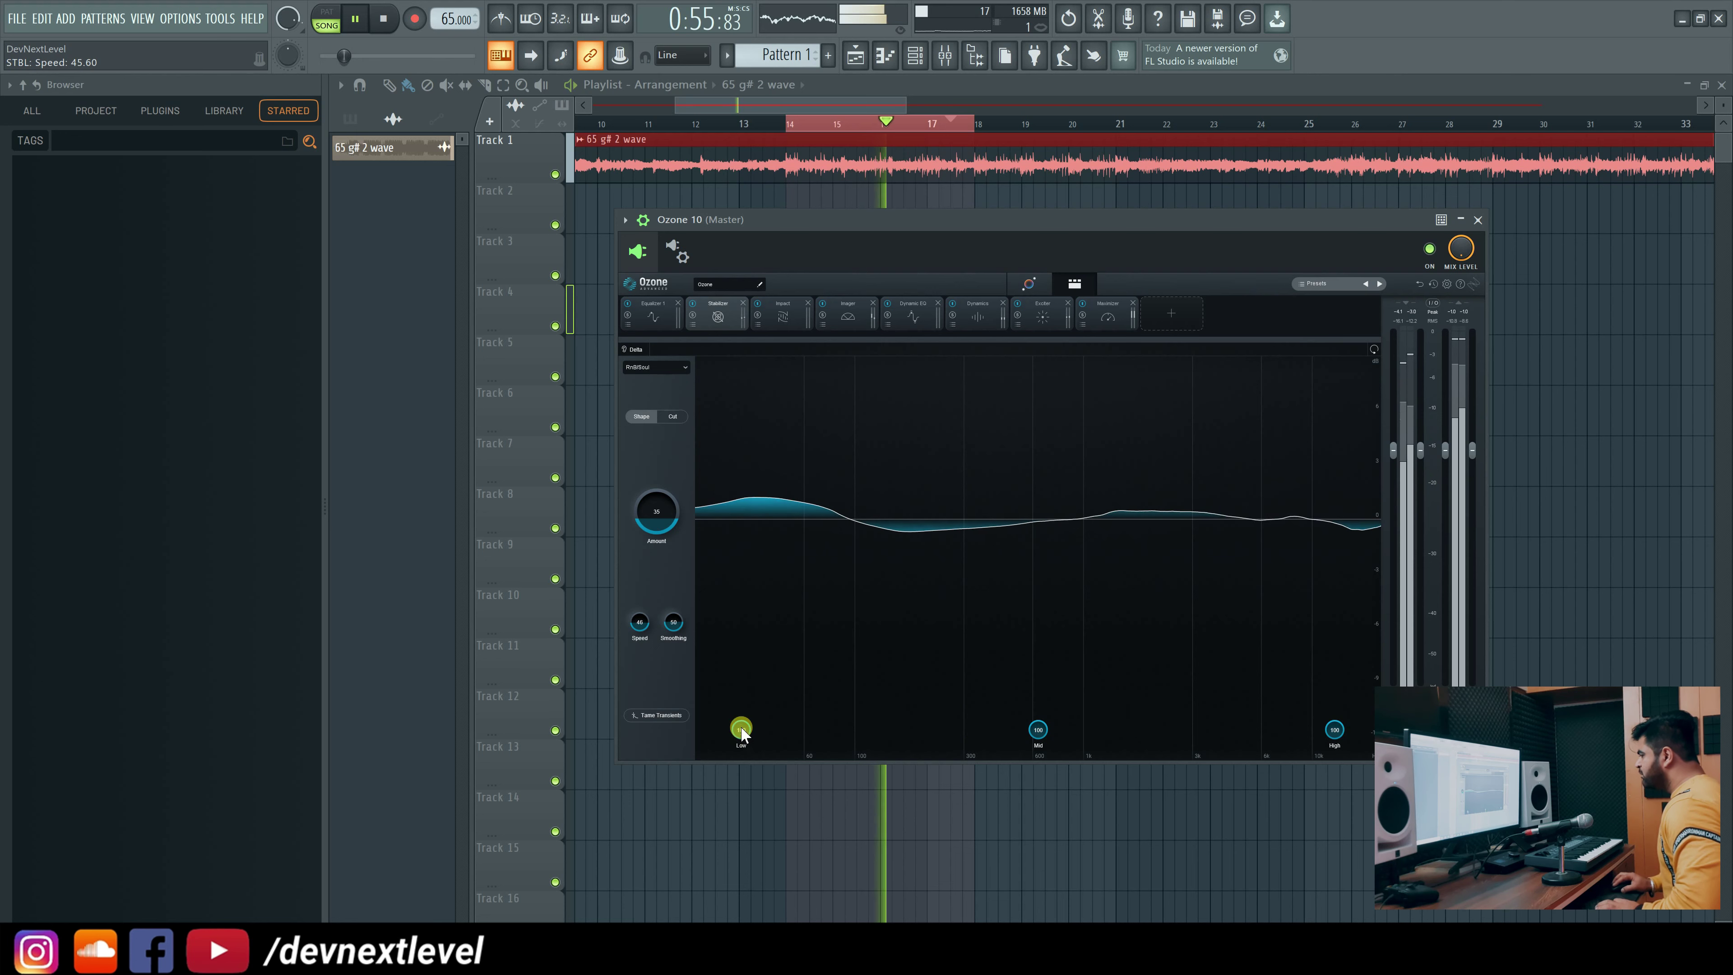
Reduce the Stabilizer's low amount to about 82% and high amount to about 84%.
{"action": "left_click_drag", "start_coordinate": [741, 734], "coordinate": [740, 749]}
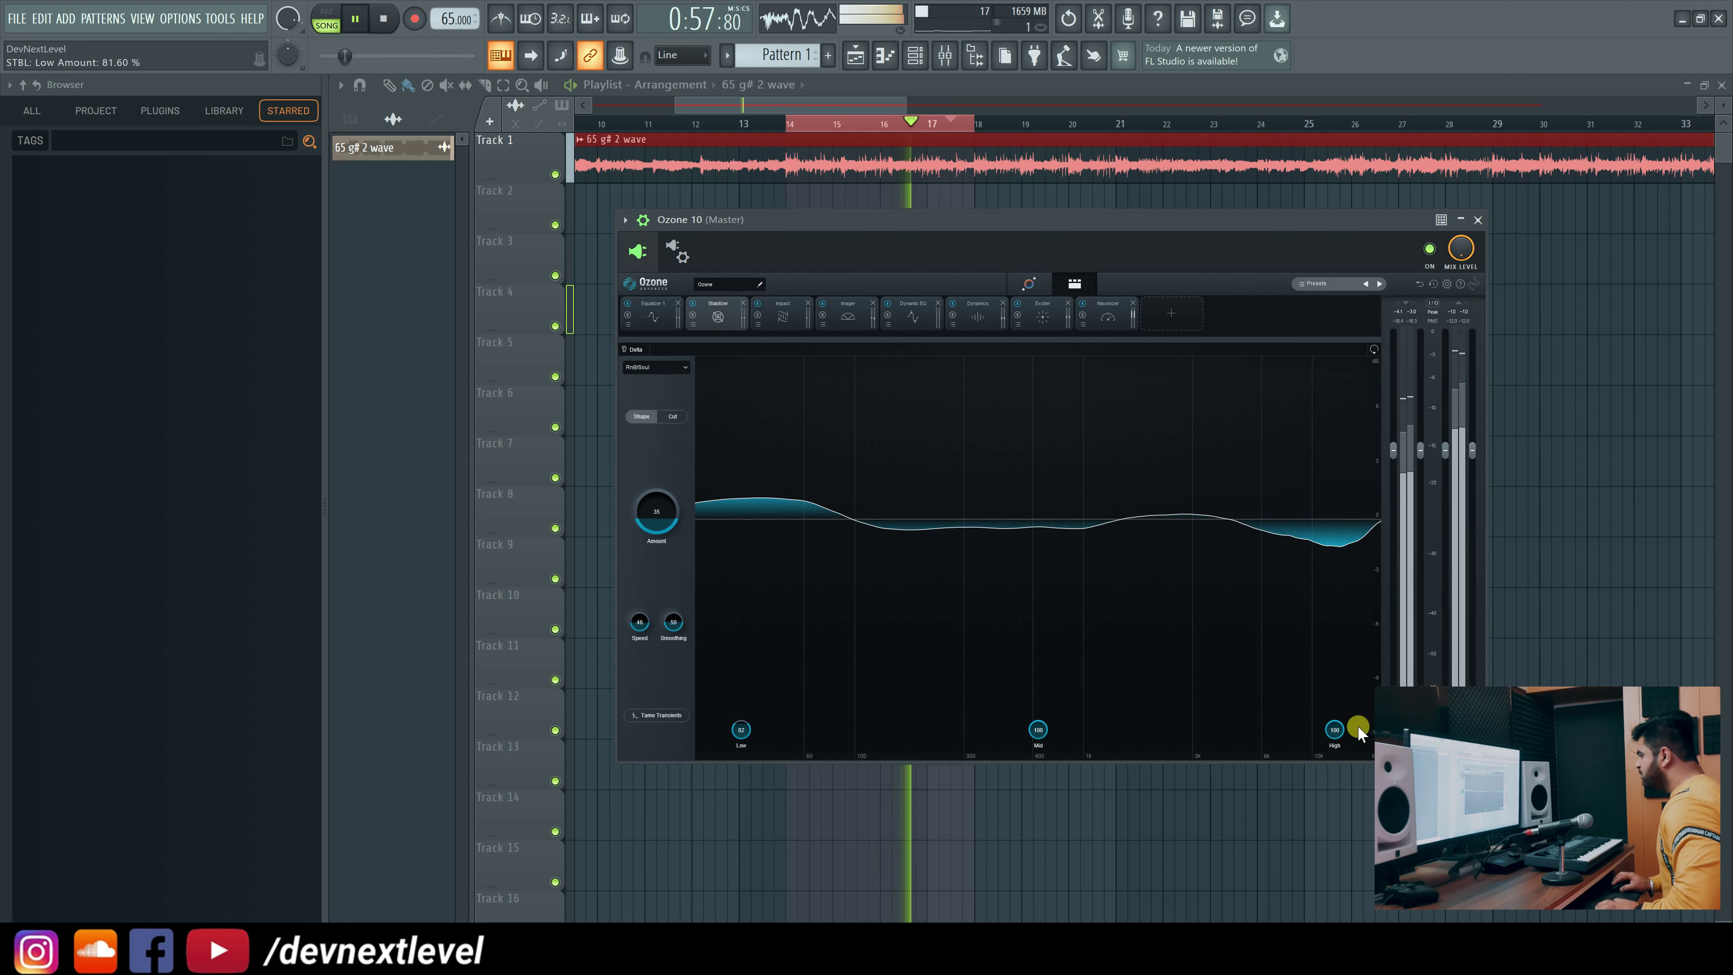
{"action": "key", "text": "space"}
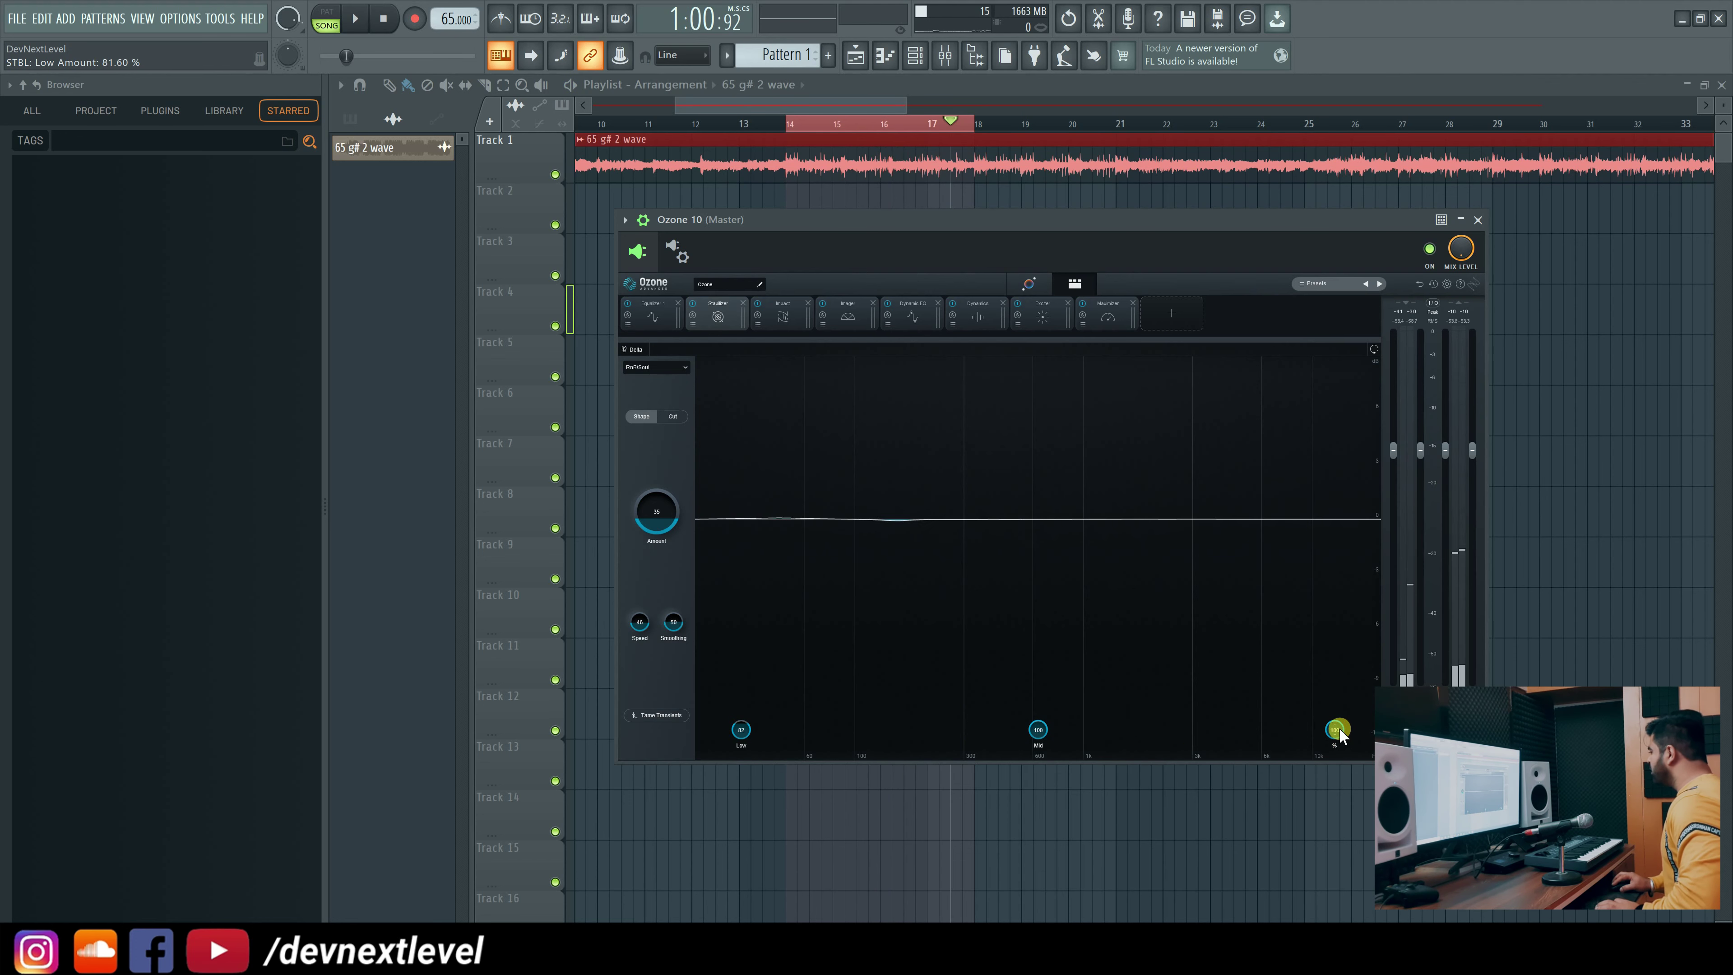
{"action": "key", "text": "space"}
{"action": "left_click_drag", "start_coordinate": [1335, 738], "coordinate": [1335, 748]}
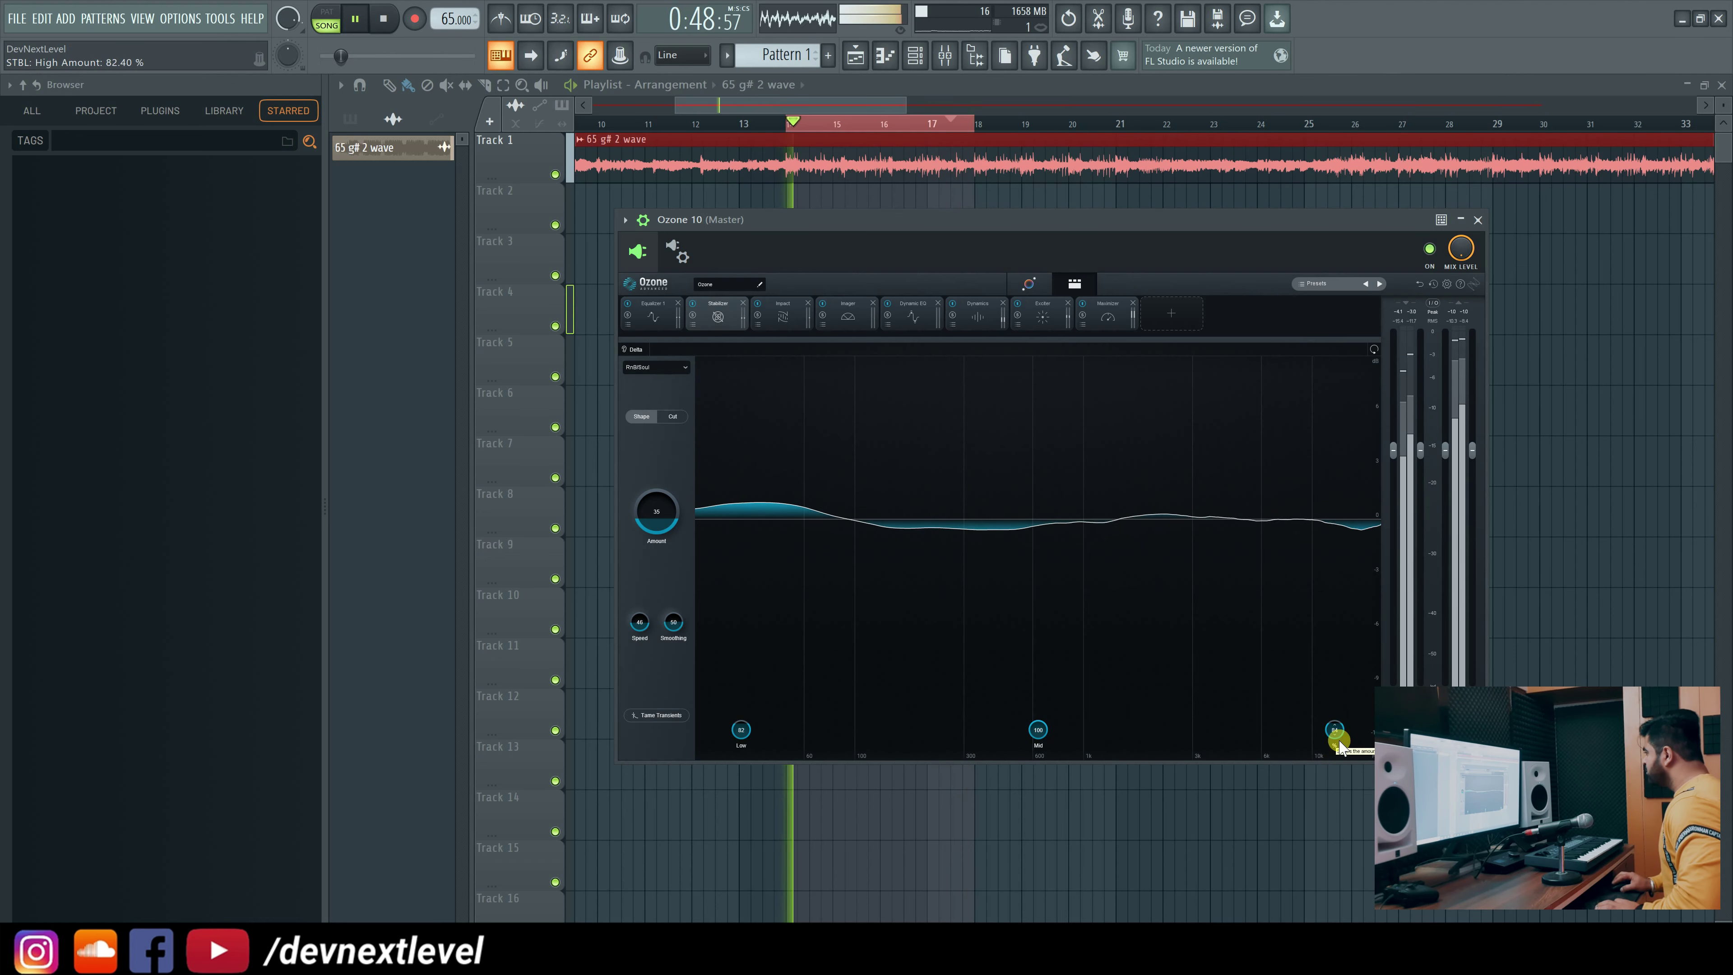
Set the Dynamics compressor's threshold to about -16.0 dB and its ratio to about 2.1.
{"action": "left_click", "coordinate": [976, 315]}
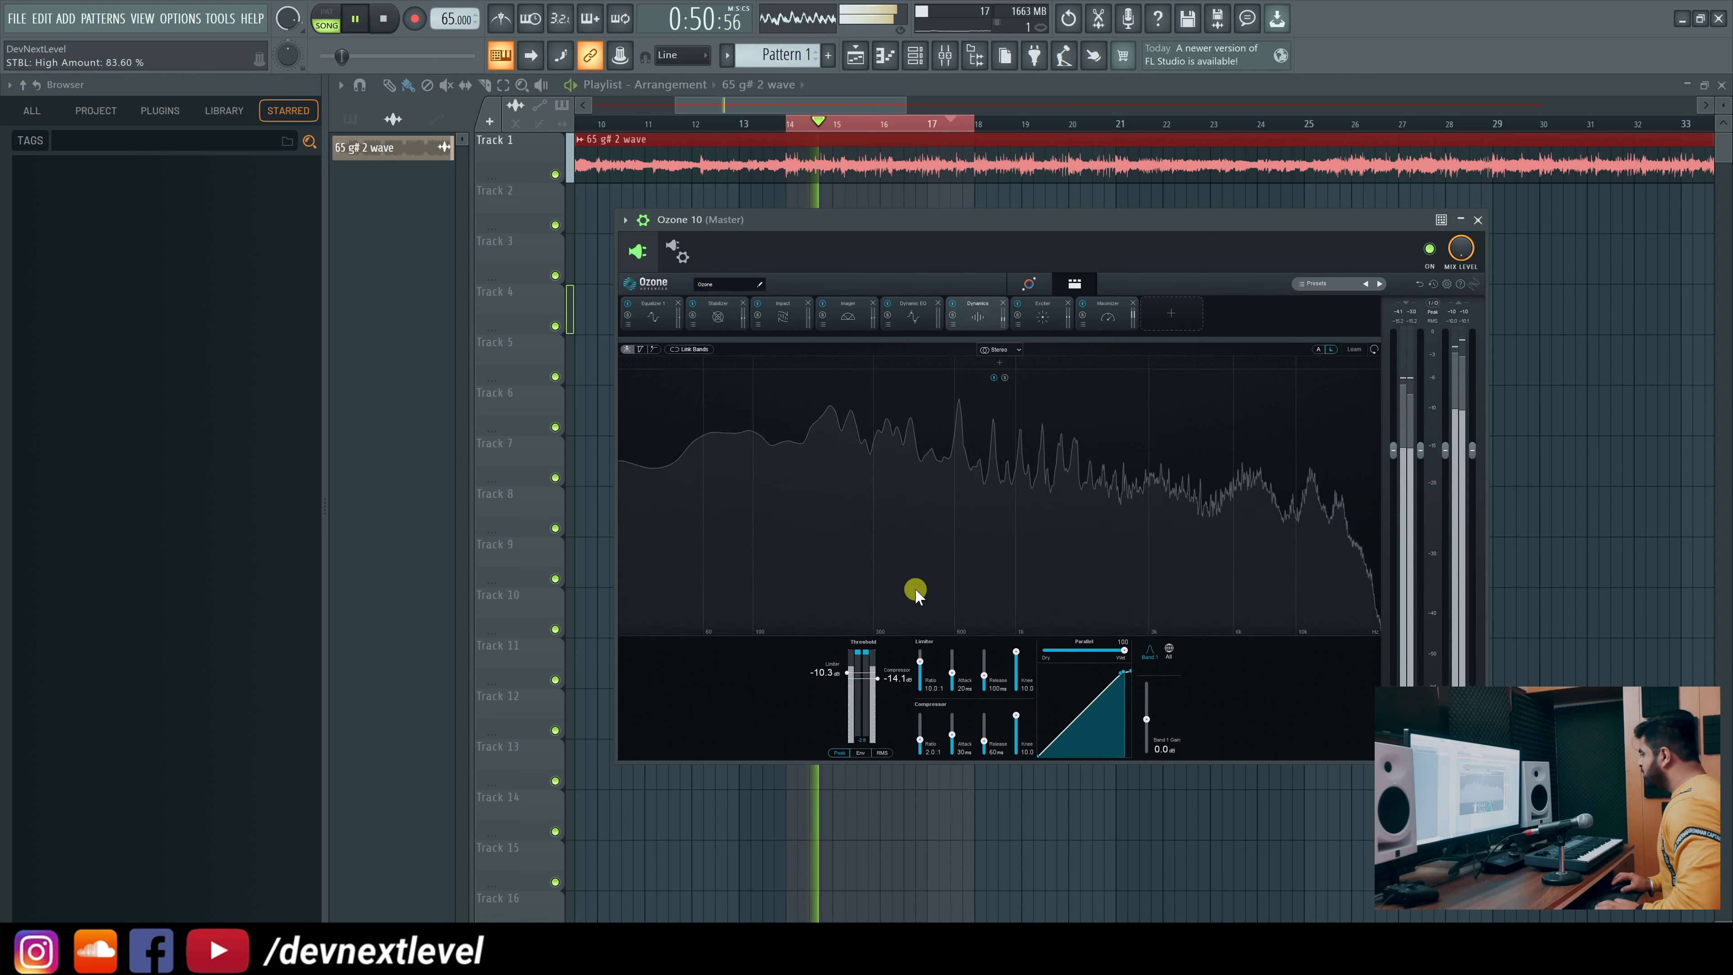
{"action": "left_click_drag", "start_coordinate": [875, 683], "coordinate": [877, 684]}
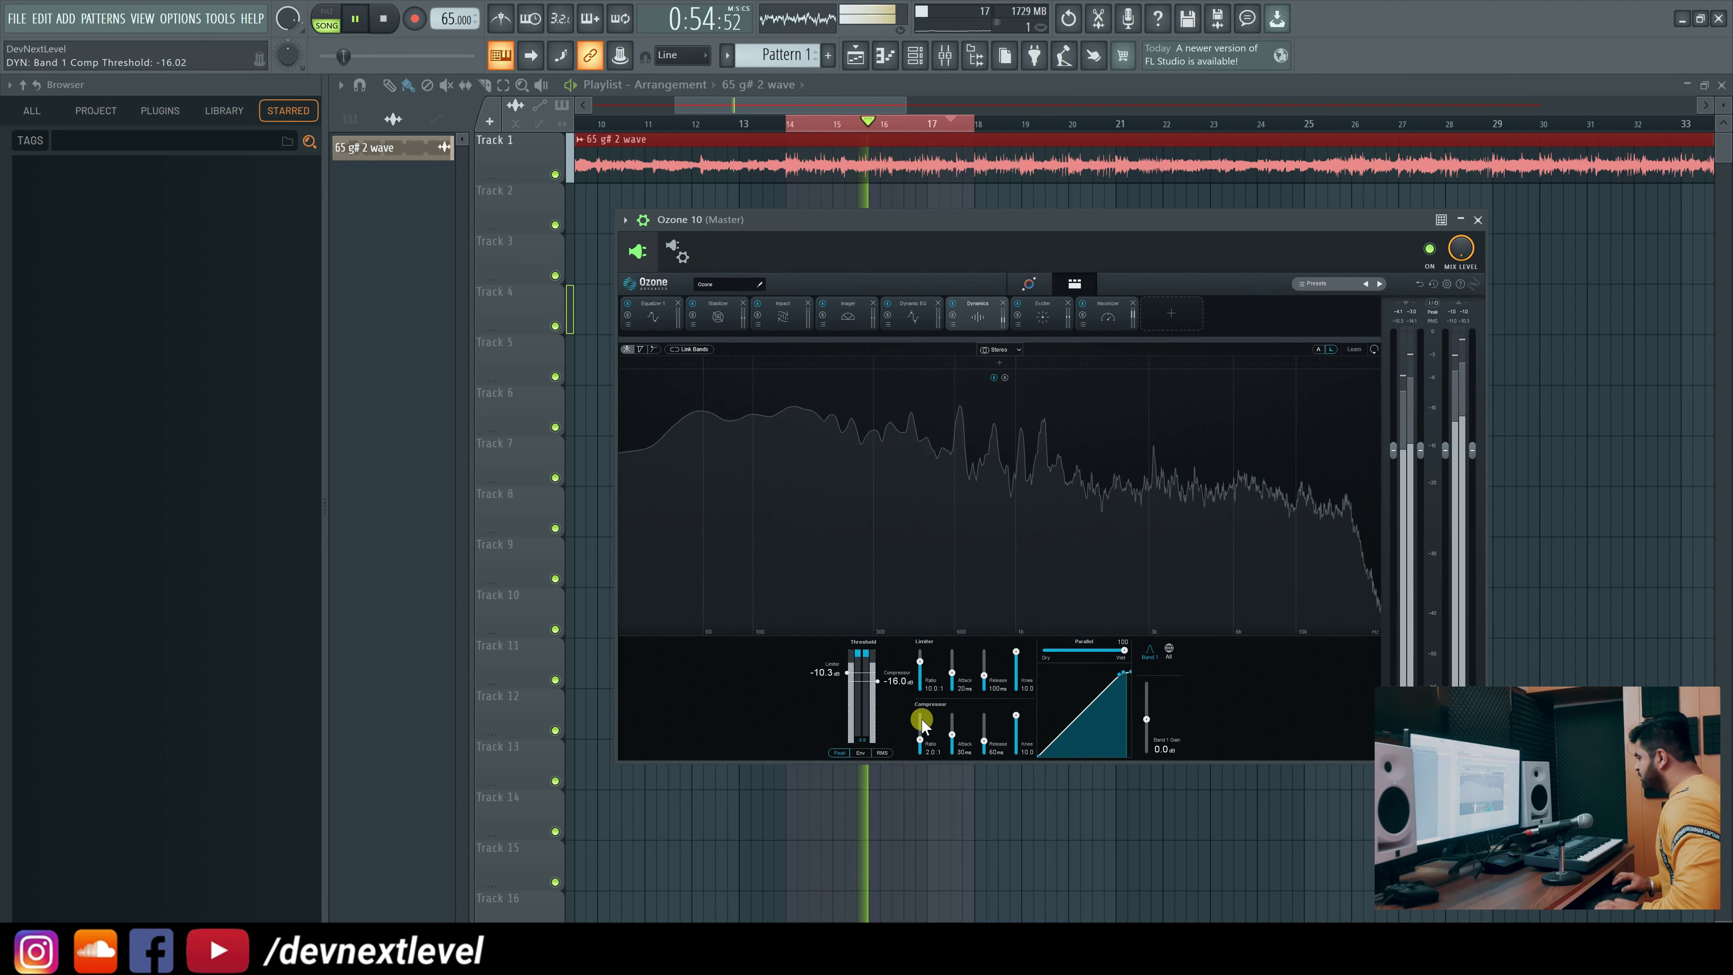
{"action": "left_click_drag", "start_coordinate": [921, 741], "coordinate": [927, 744]}
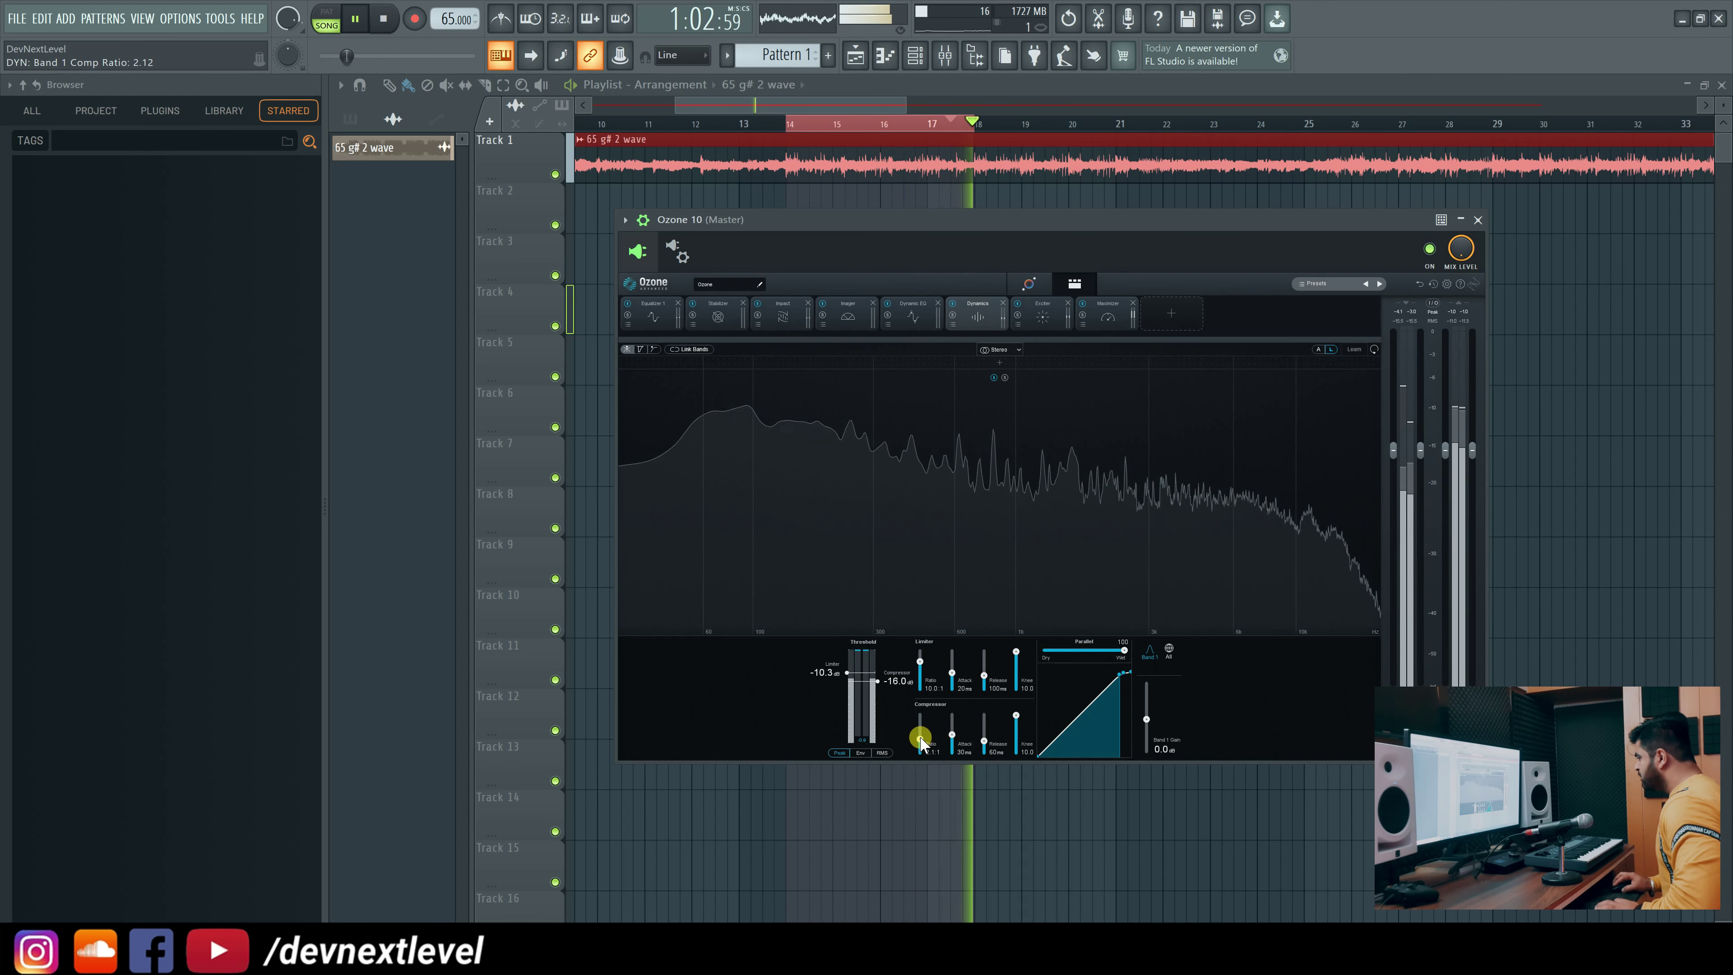
Lower the Maximizer threshold to about -8.9 dB while listening to the loop.
{"action": "left_click", "coordinate": [1102, 314]}
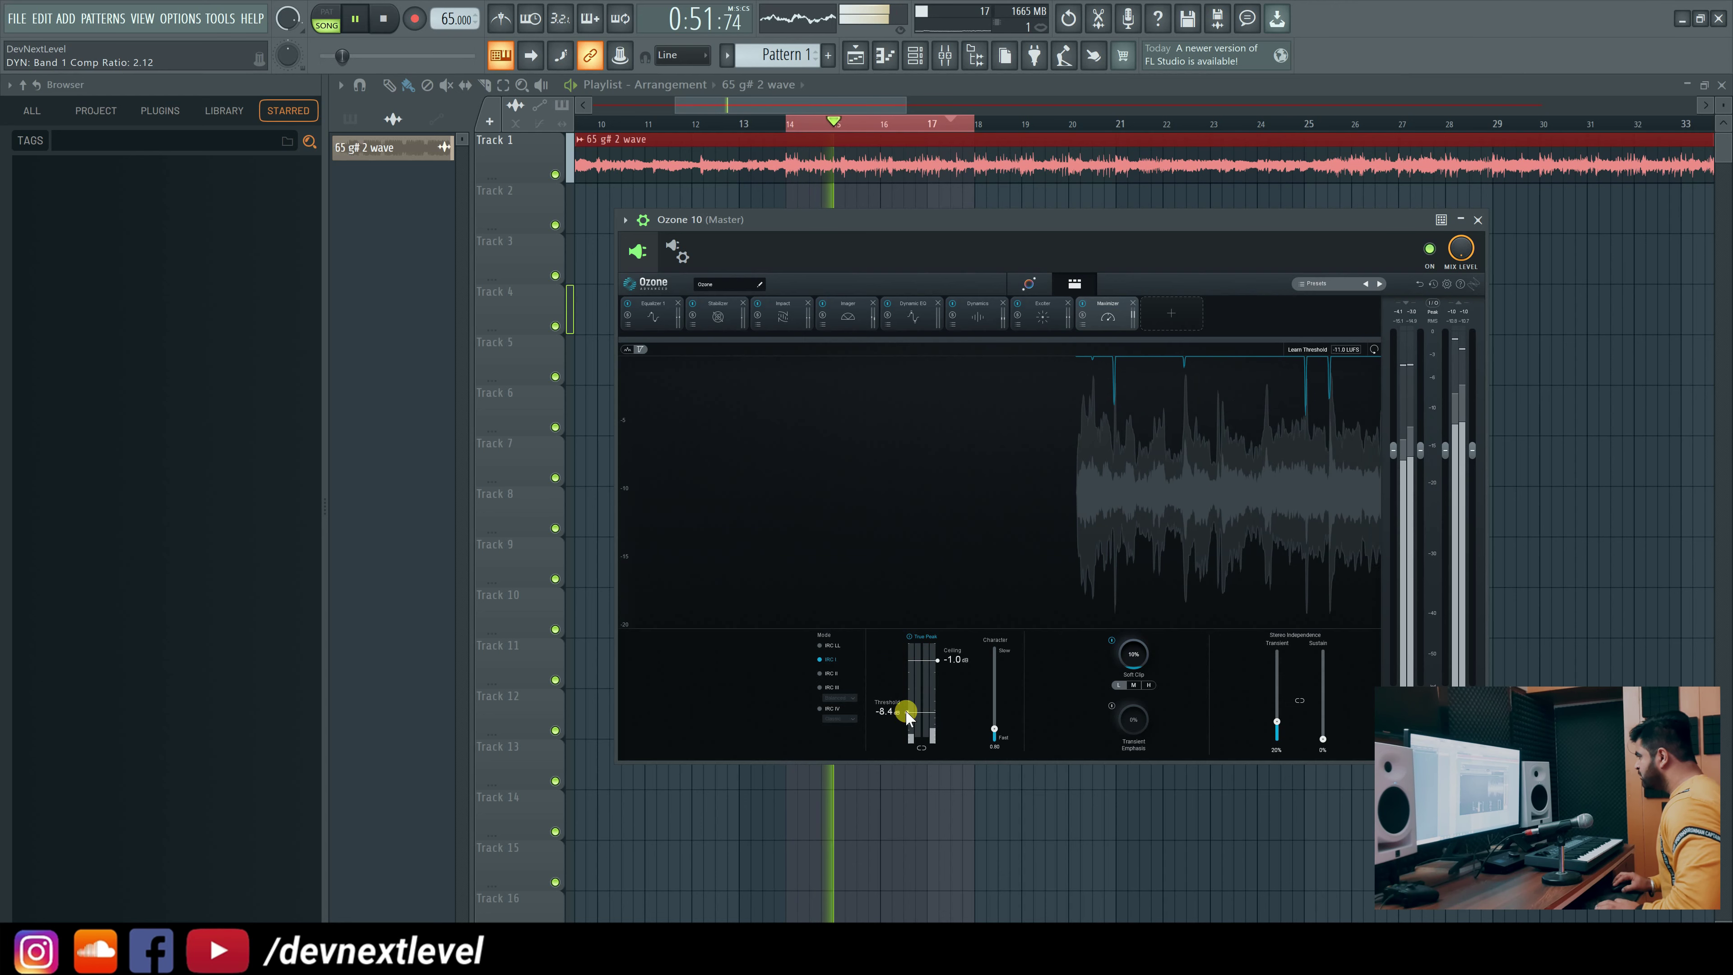
{"action": "left_click_drag", "start_coordinate": [908, 716], "coordinate": [908, 717]}
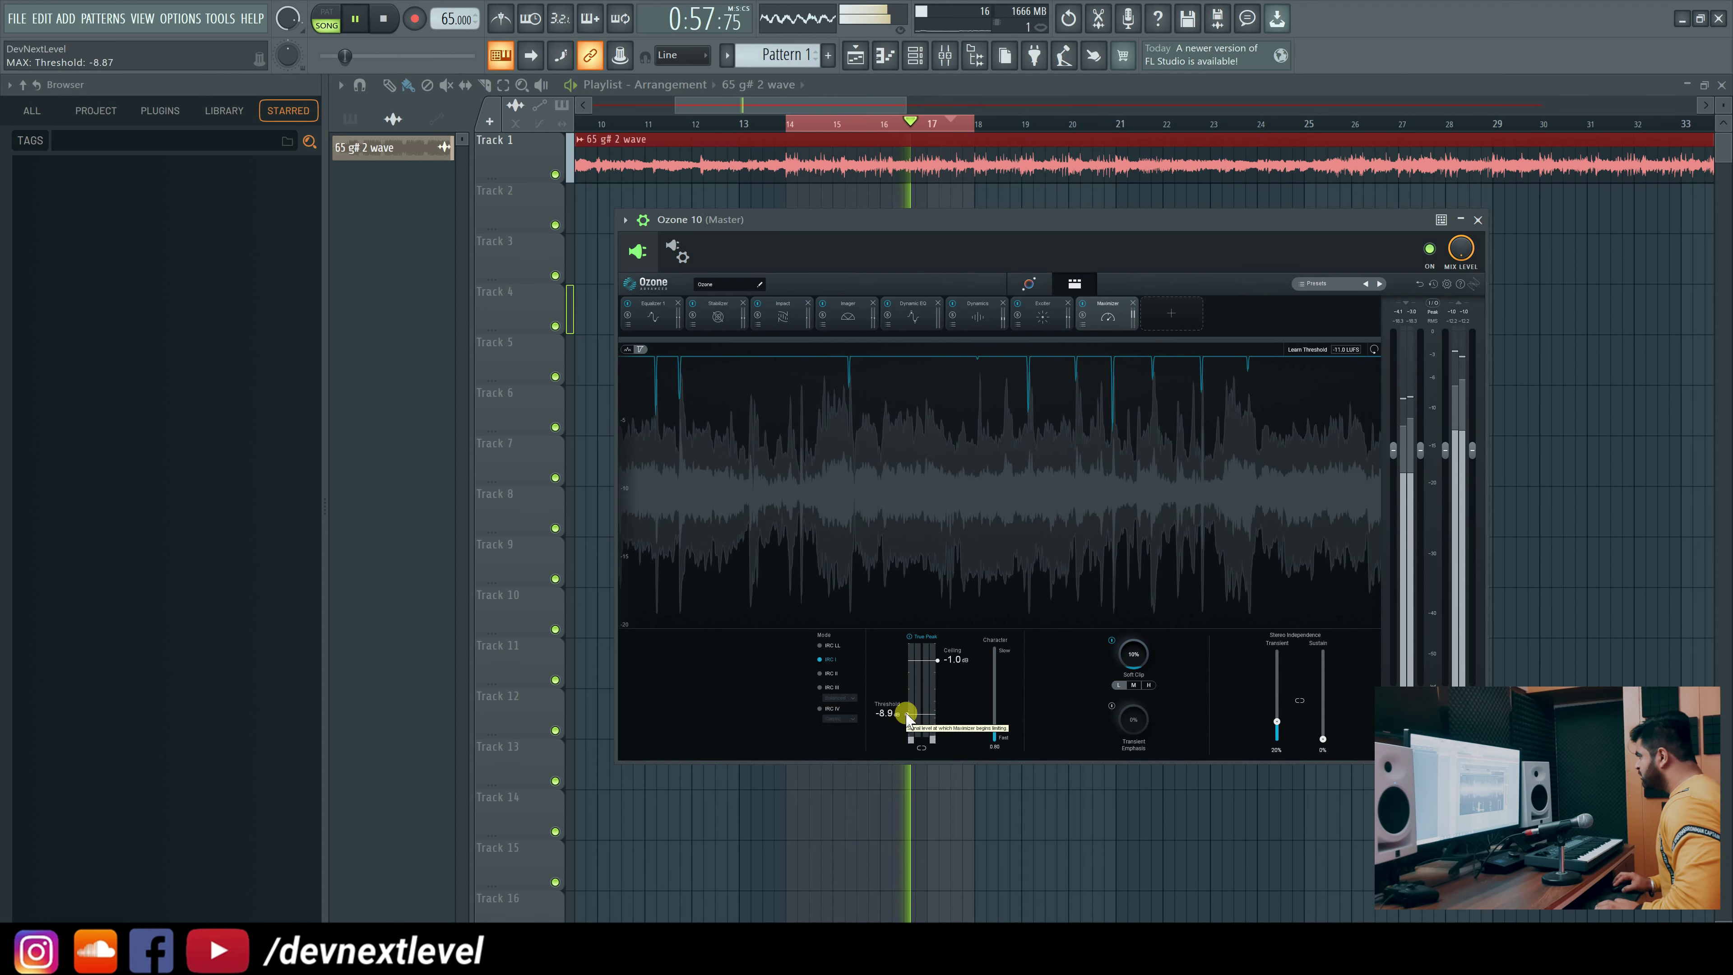
Narrow the Imager's band 2 stereo width to about -28 and adjust the Recover Sides amount.
{"action": "left_click", "coordinate": [844, 316]}
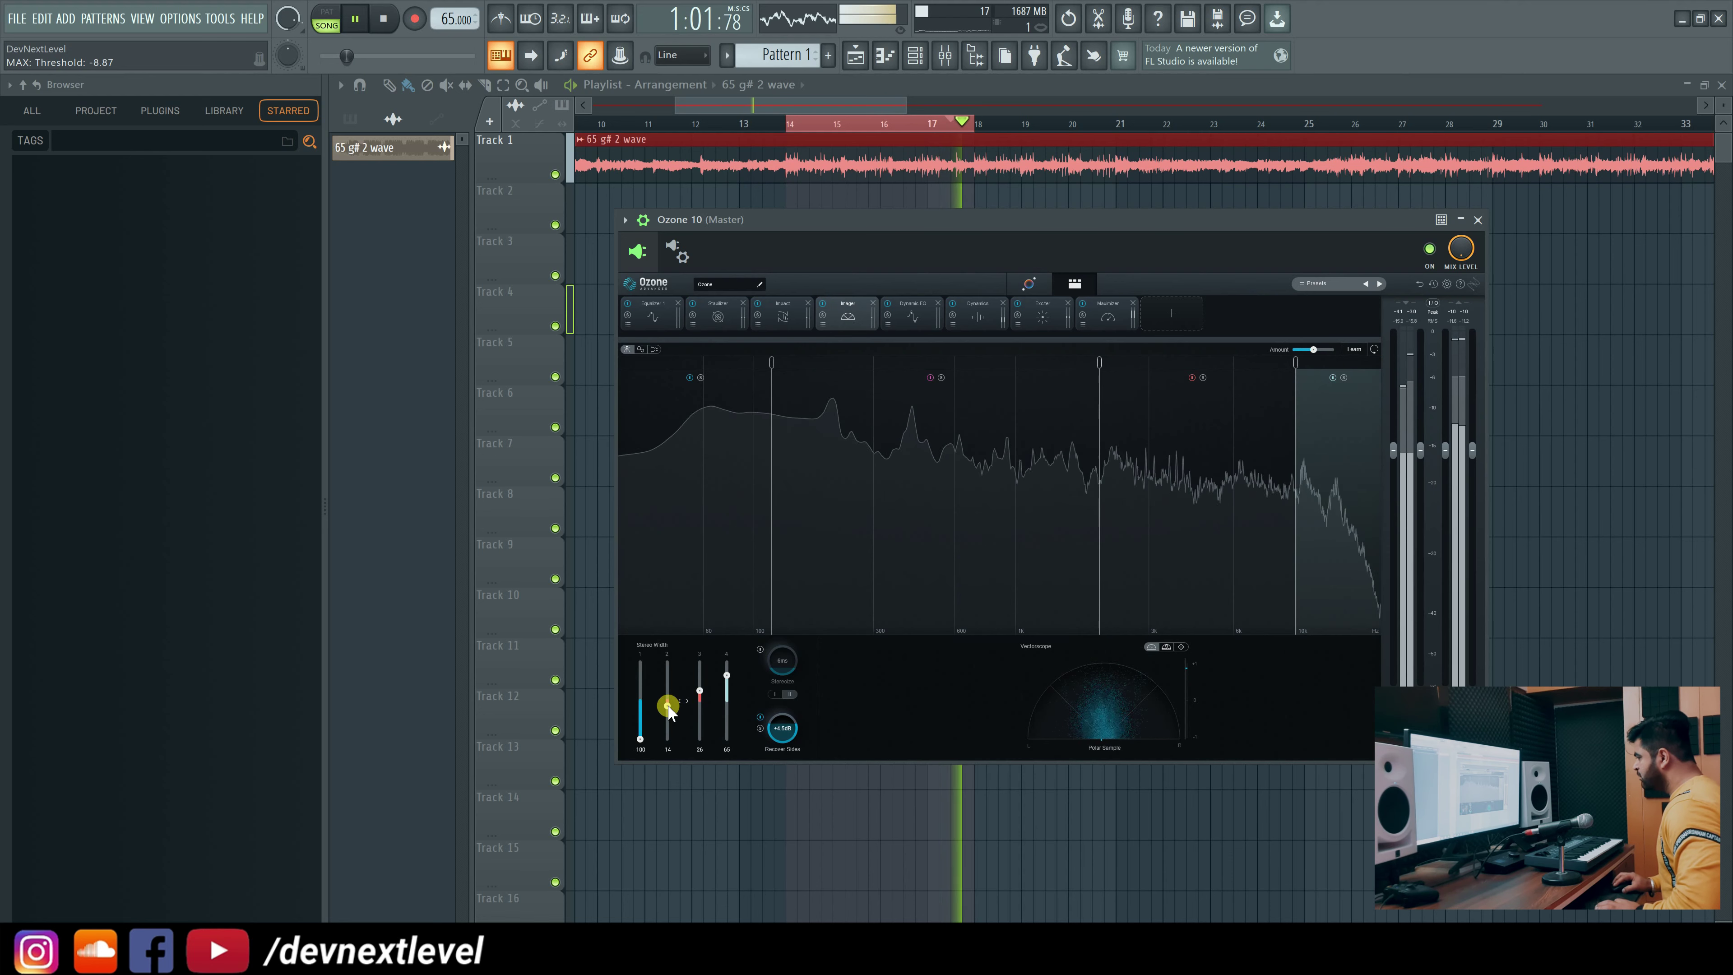
{"action": "left_click_drag", "start_coordinate": [668, 705], "coordinate": [668, 710]}
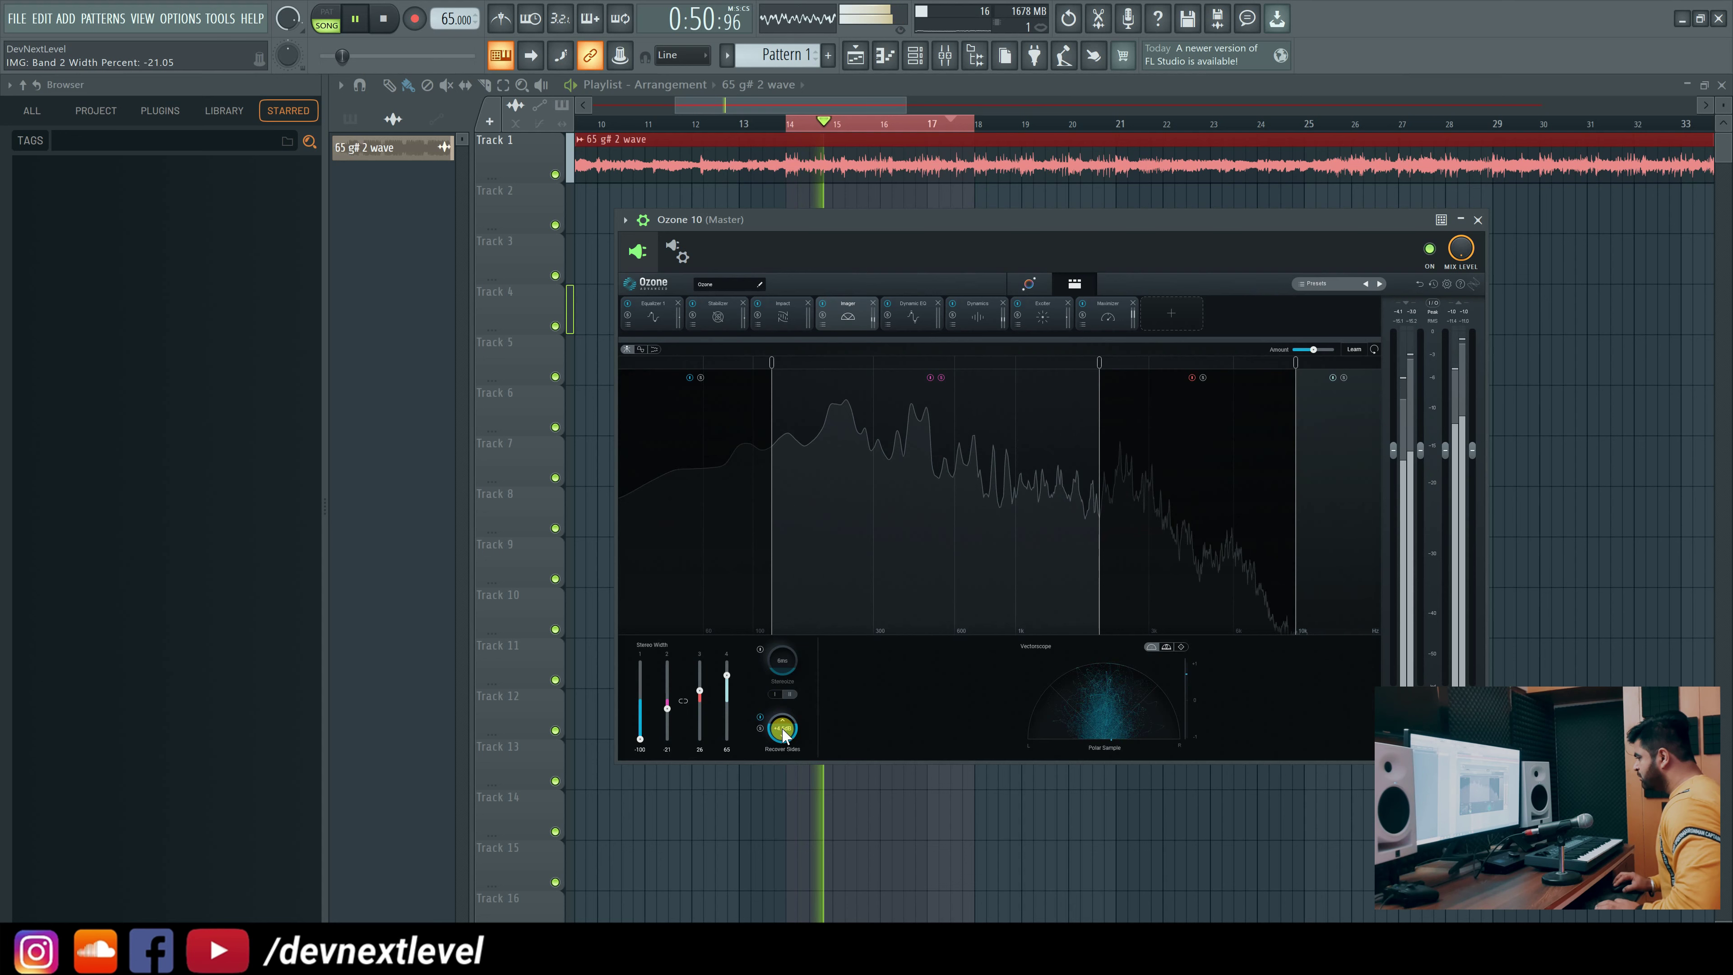
{"action": "left_click_drag", "start_coordinate": [782, 729], "coordinate": [783, 739]}
{"action": "left_click_drag", "start_coordinate": [668, 709], "coordinate": [669, 715]}
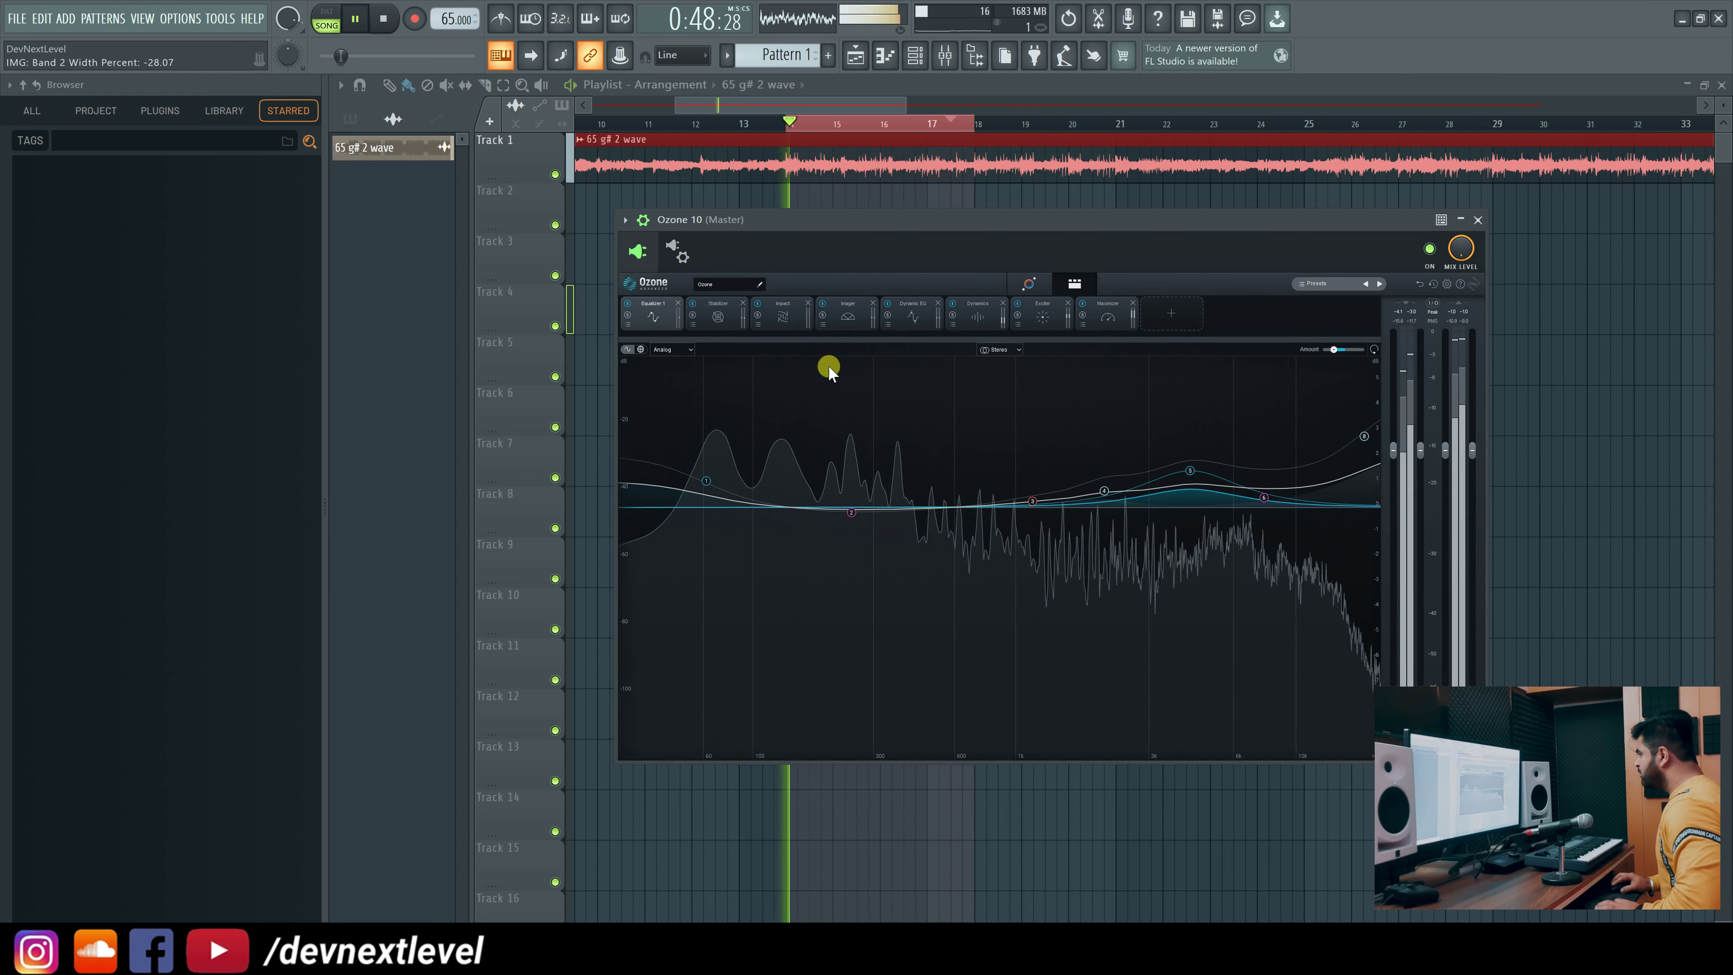
Fine-tune the first Equalizer's upper bands, moving band 6 to about 8500 Hz, and stop playback on the Maximizer.
{"action": "left_click_drag", "start_coordinate": [1192, 480], "coordinate": [1273, 498]}
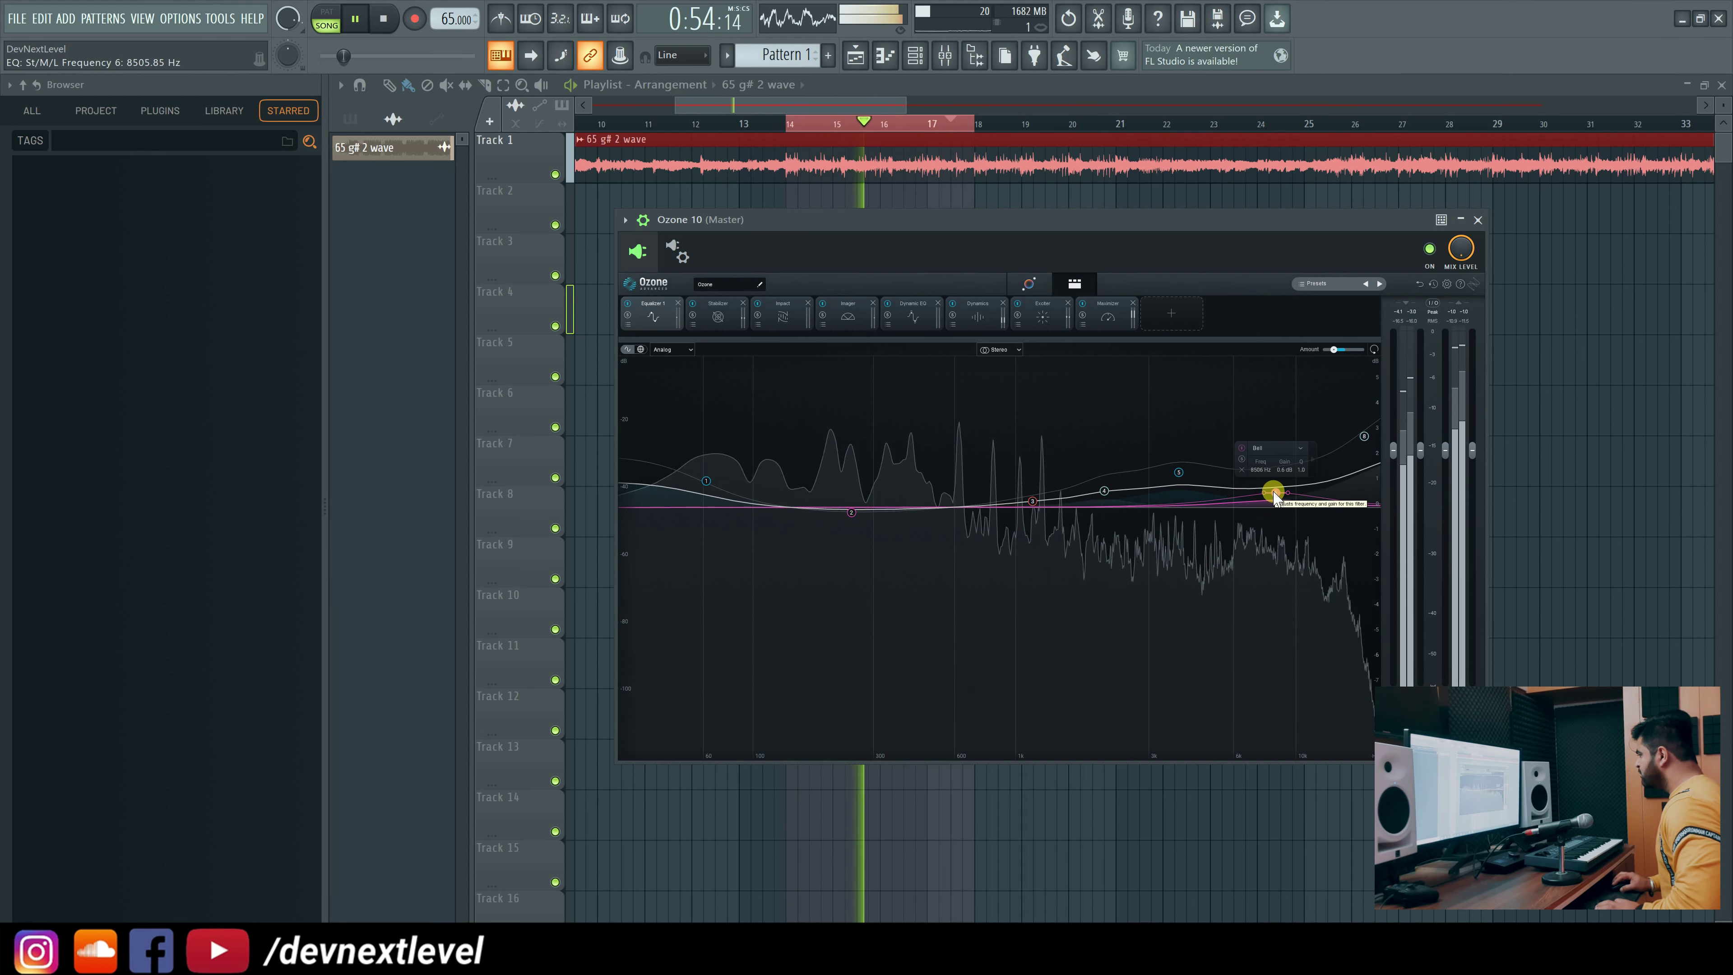
{"action": "left_click", "coordinate": [1110, 314]}
{"action": "key", "text": "space"}
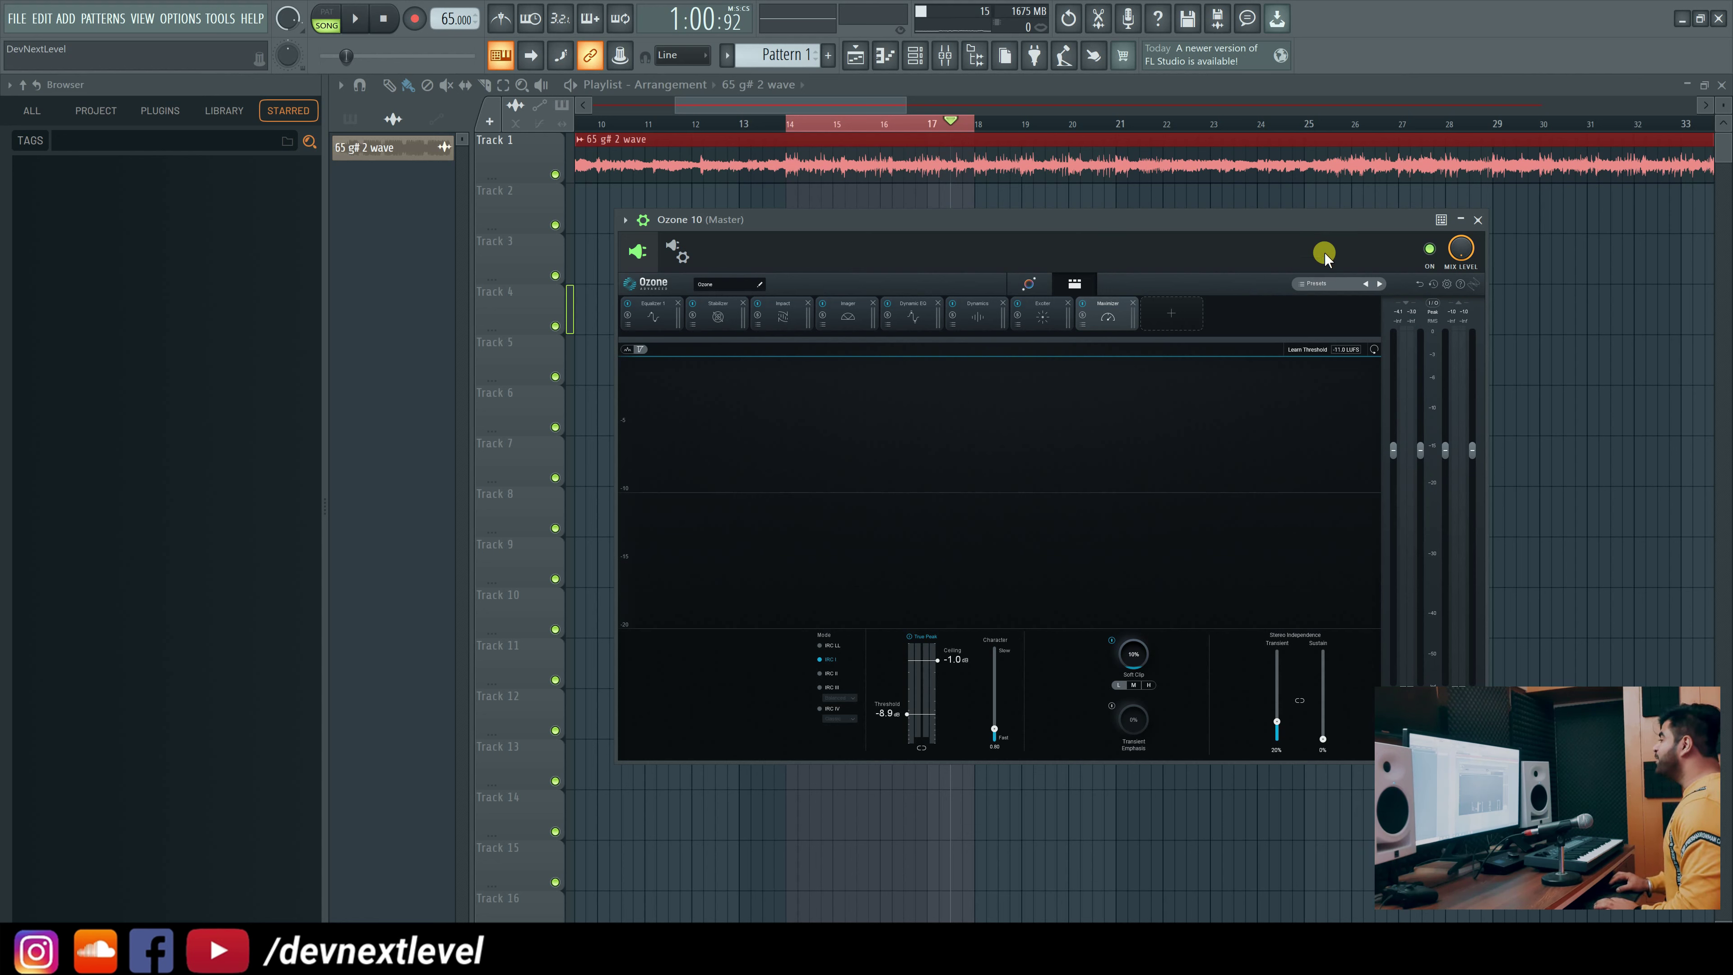
Compare the song with Ozone bypassed and enabled, check the Stabilizer and Impact modules during playback, and stop.
{"action": "key", "text": "space"}
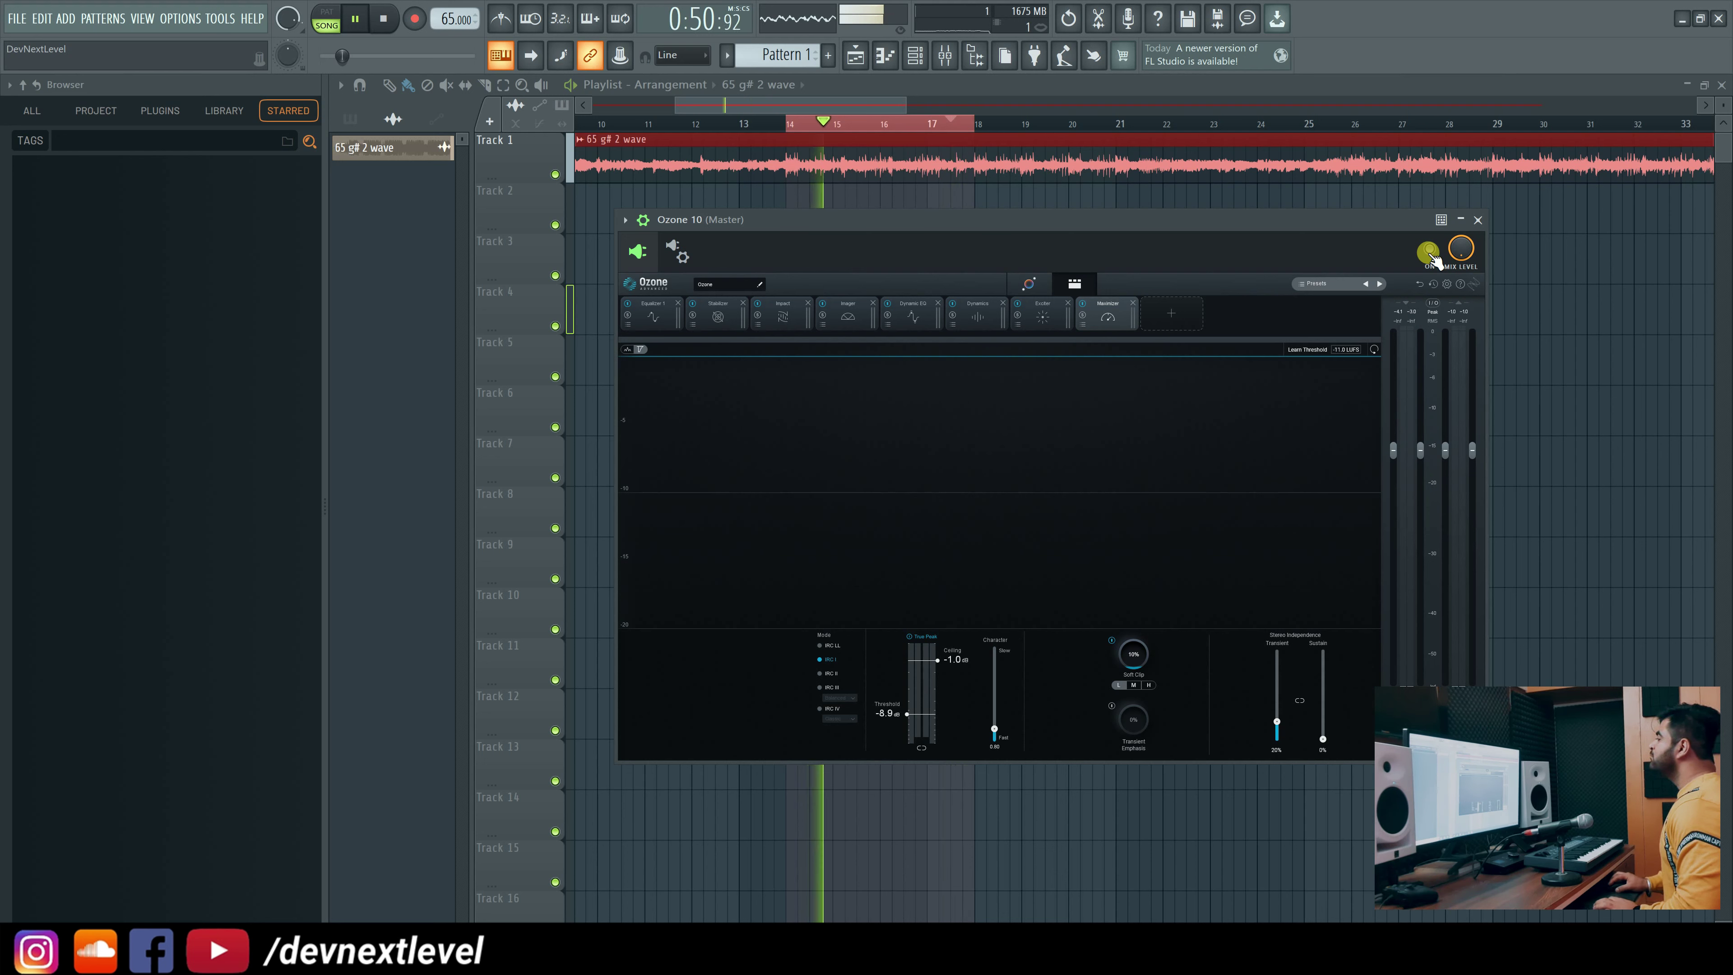
{"action": "key", "text": "space"}
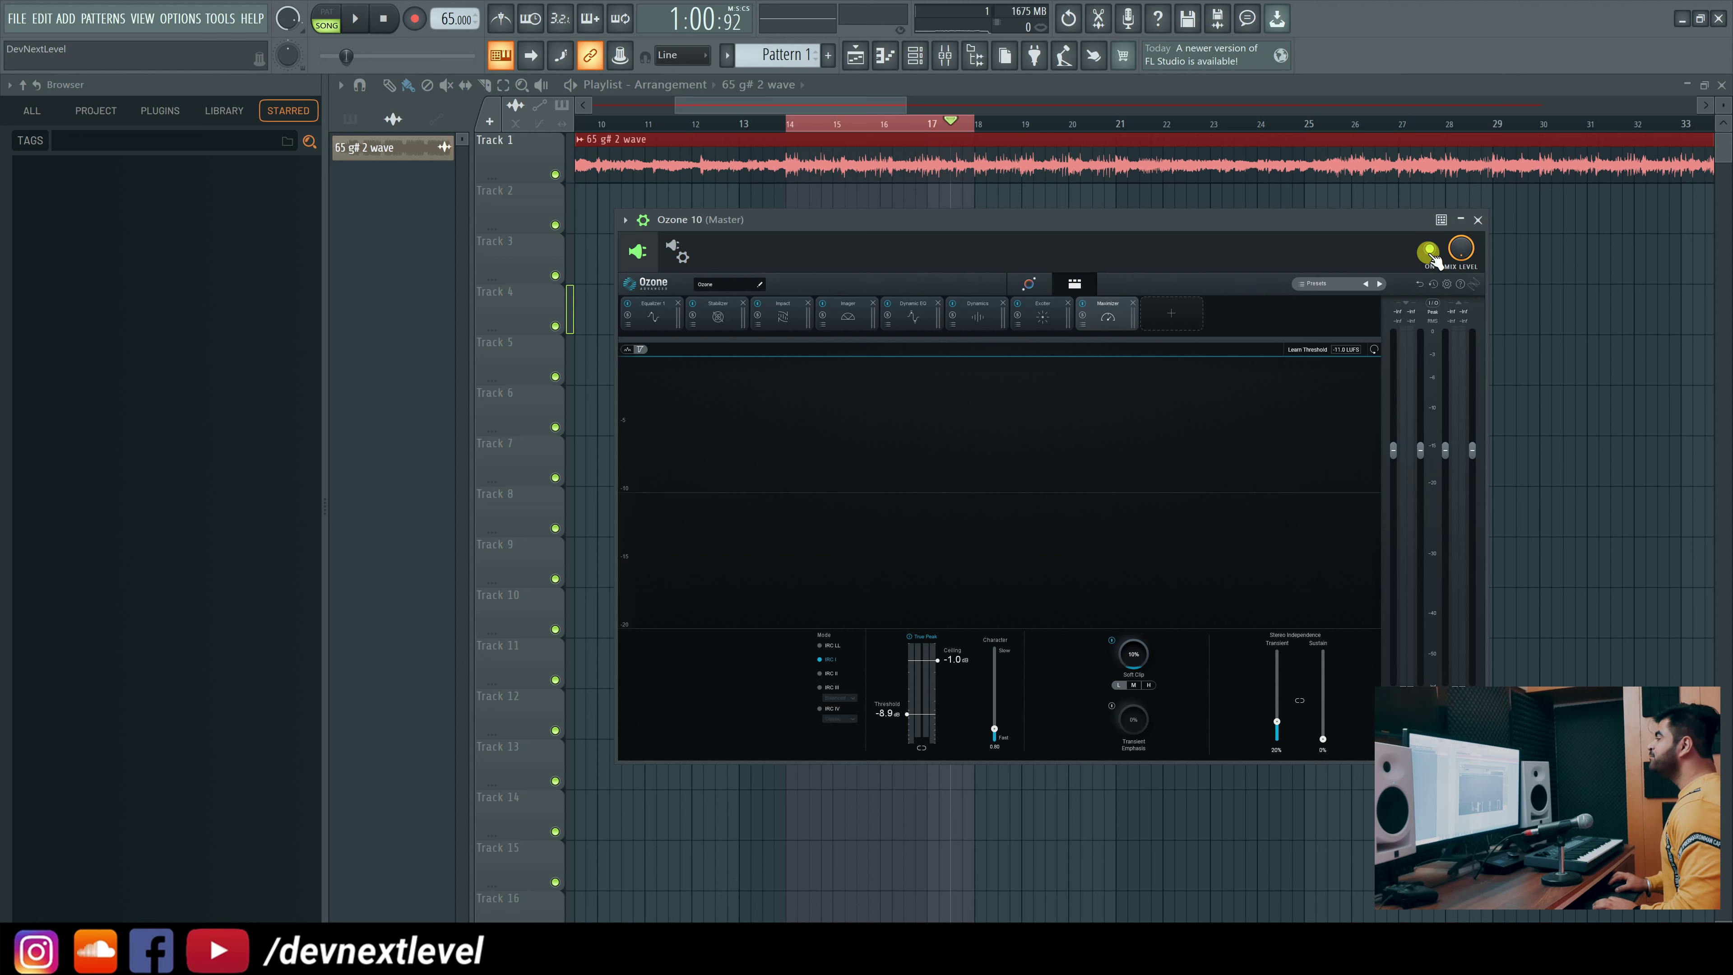
{"action": "key", "text": "space"}
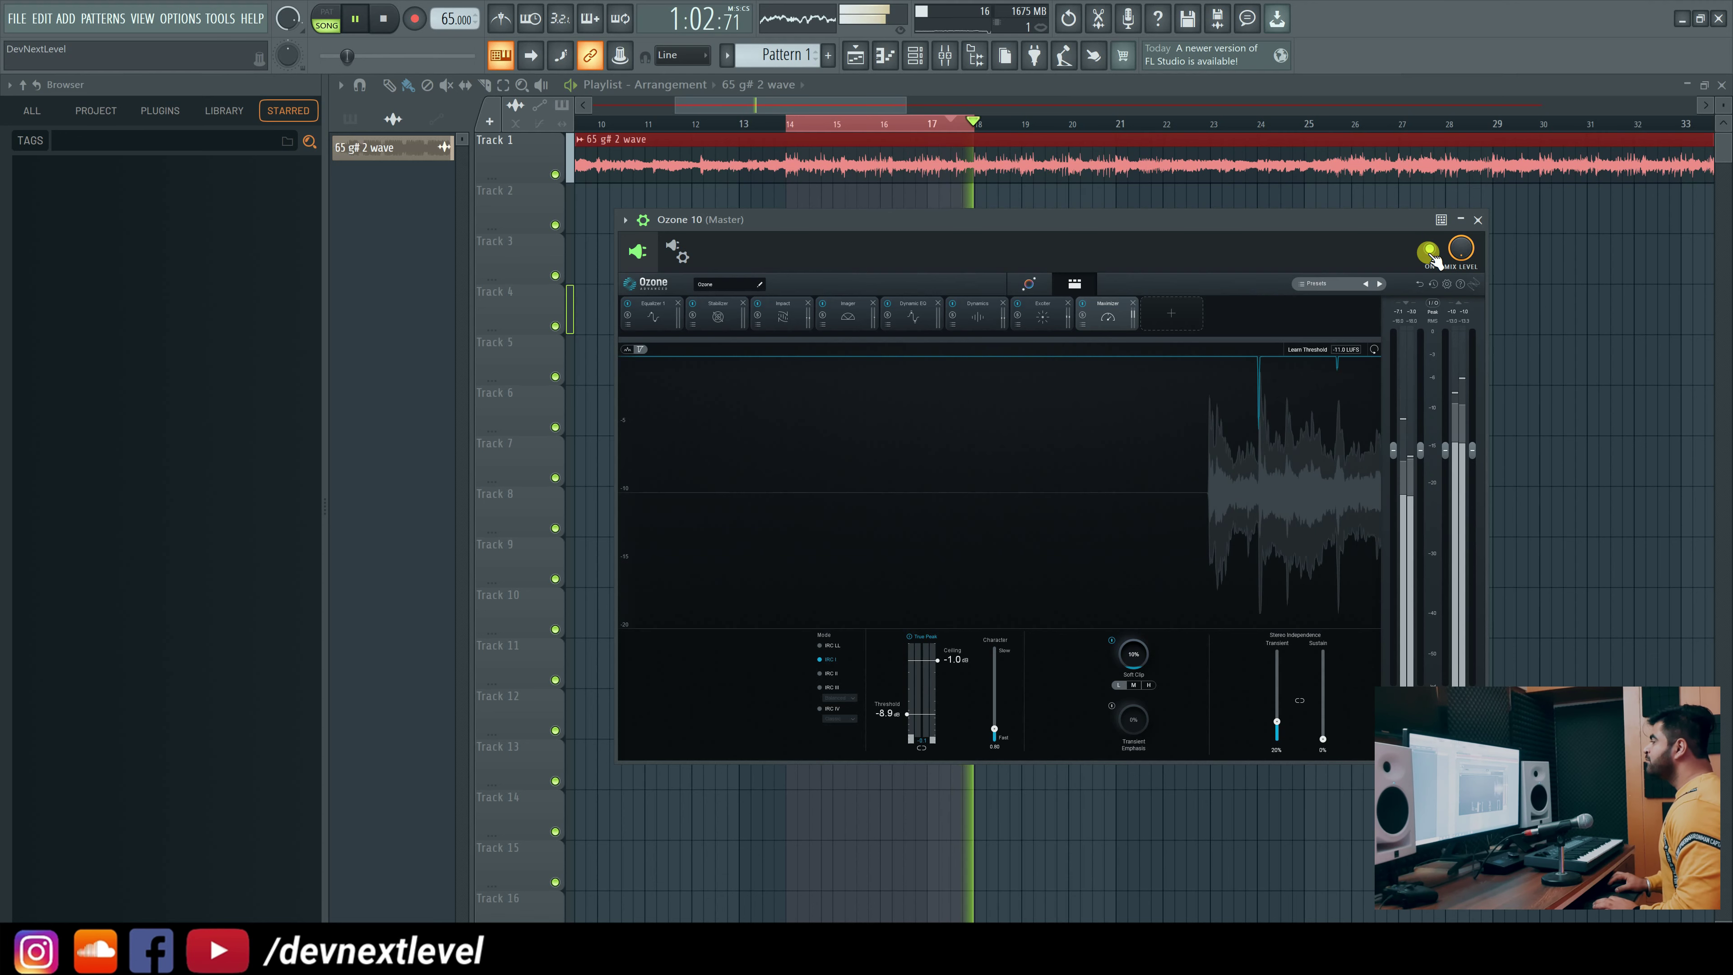
{"action": "left_click", "coordinate": [722, 316]}
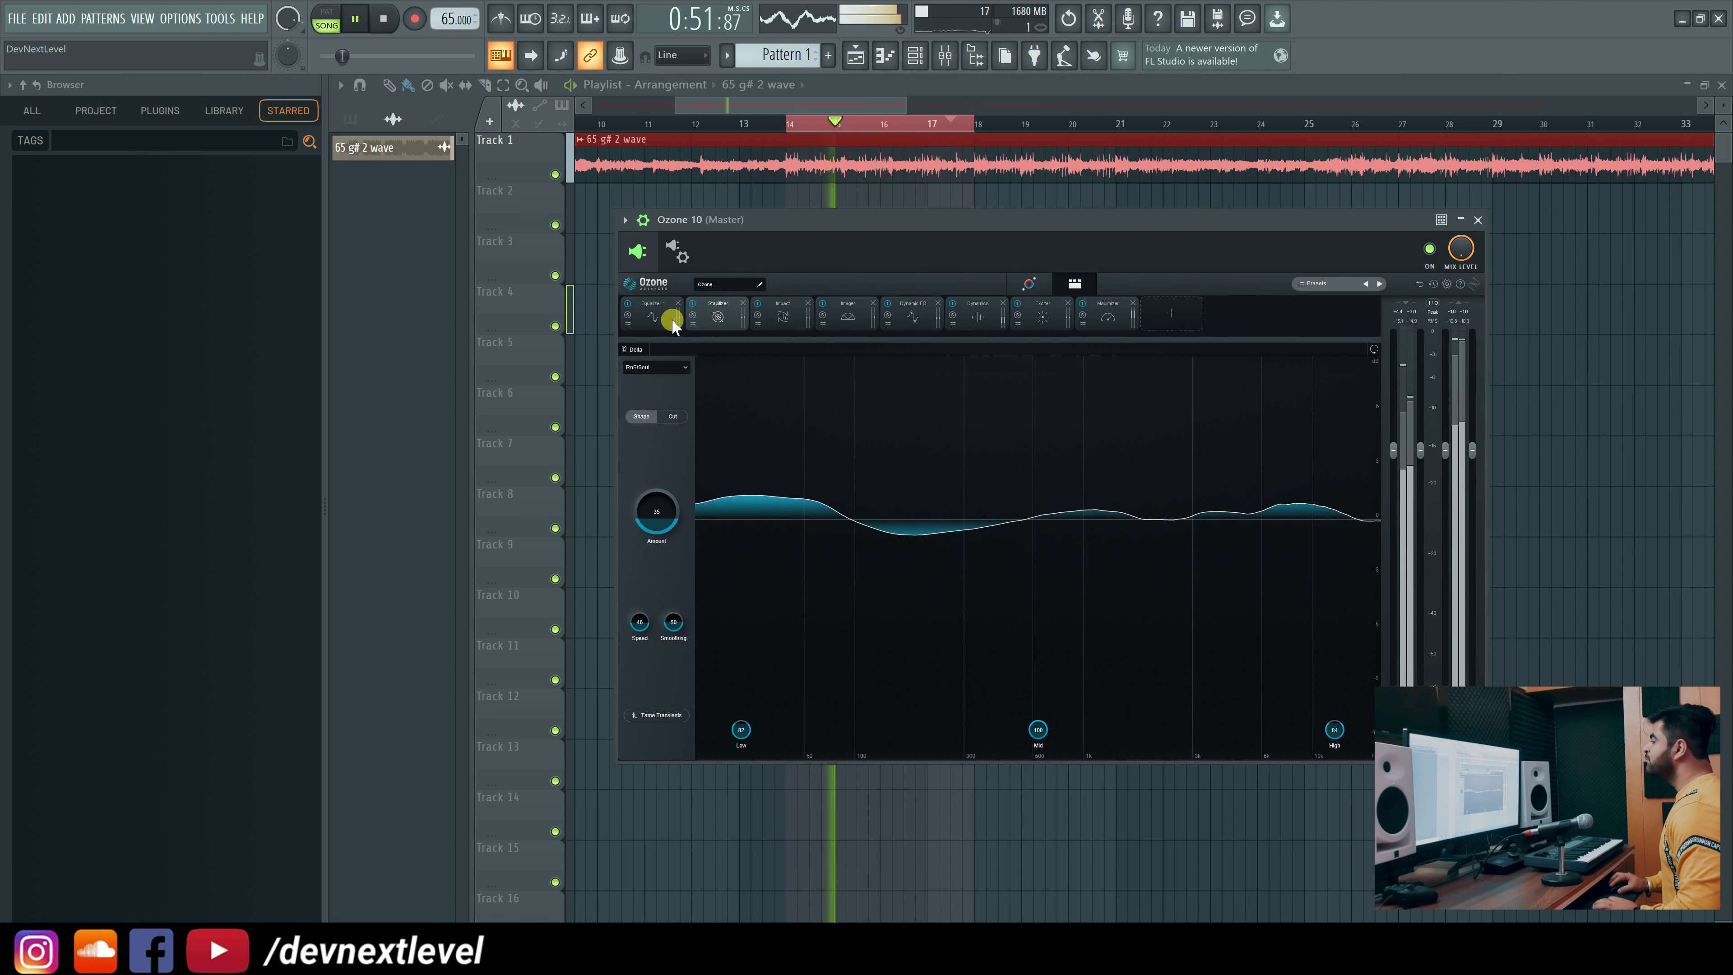
{"action": "left_click", "coordinate": [785, 316]}
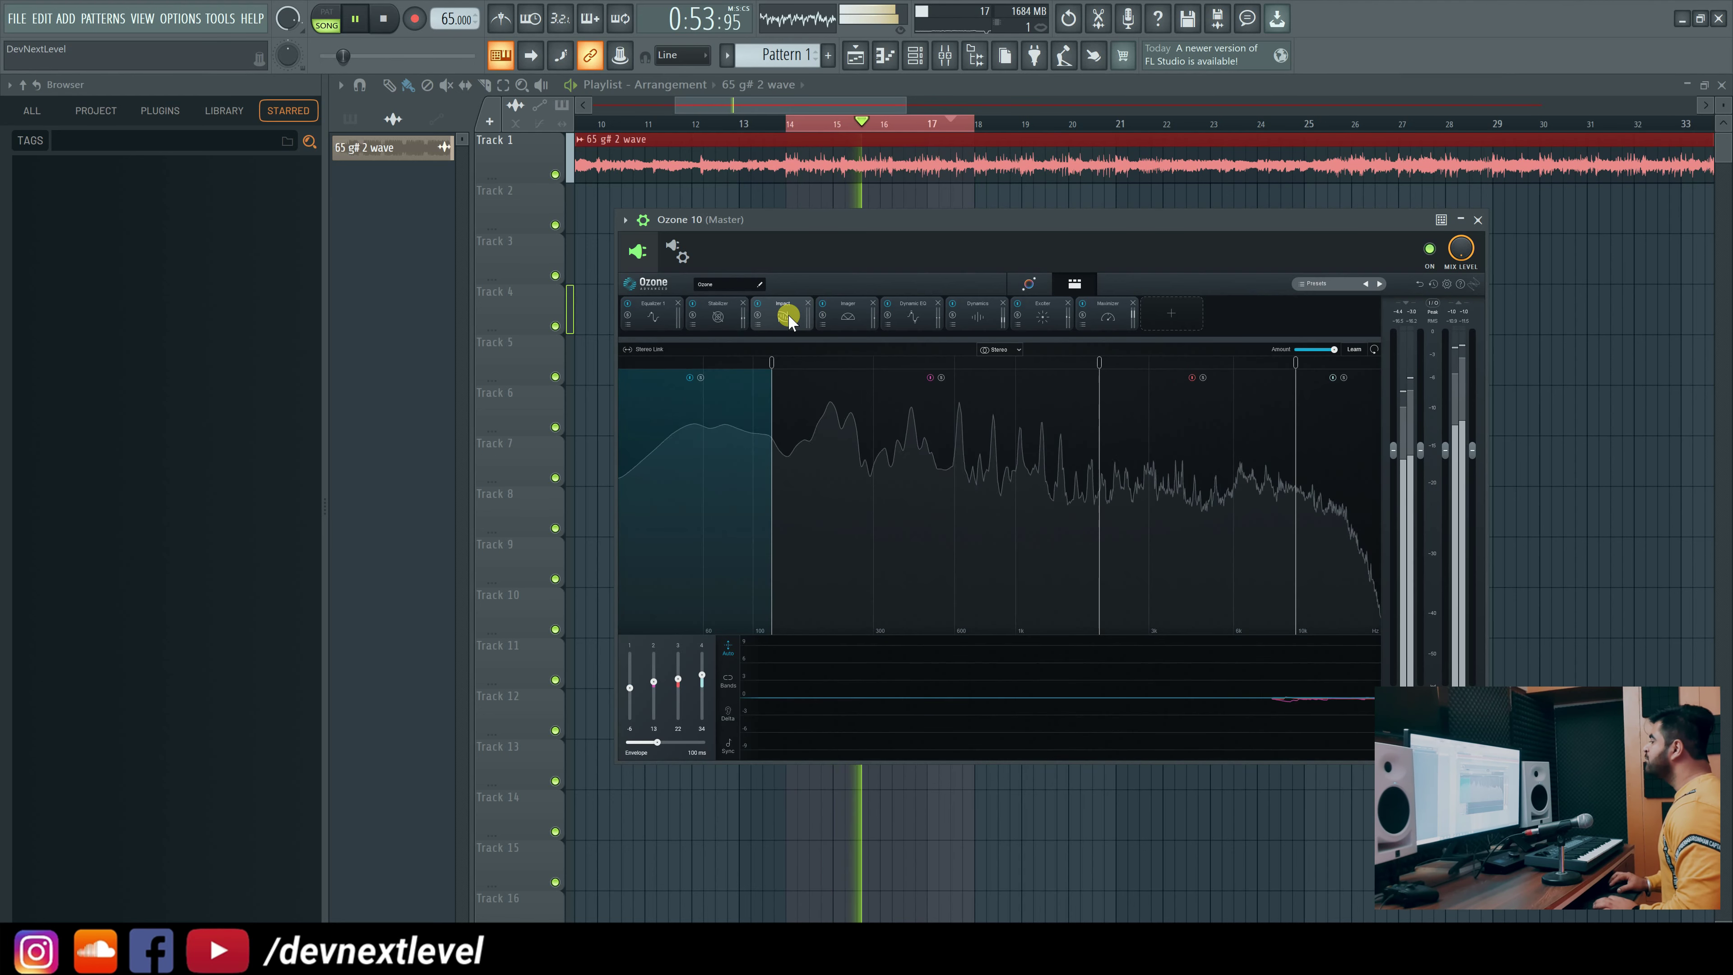
{"action": "key", "text": "space"}
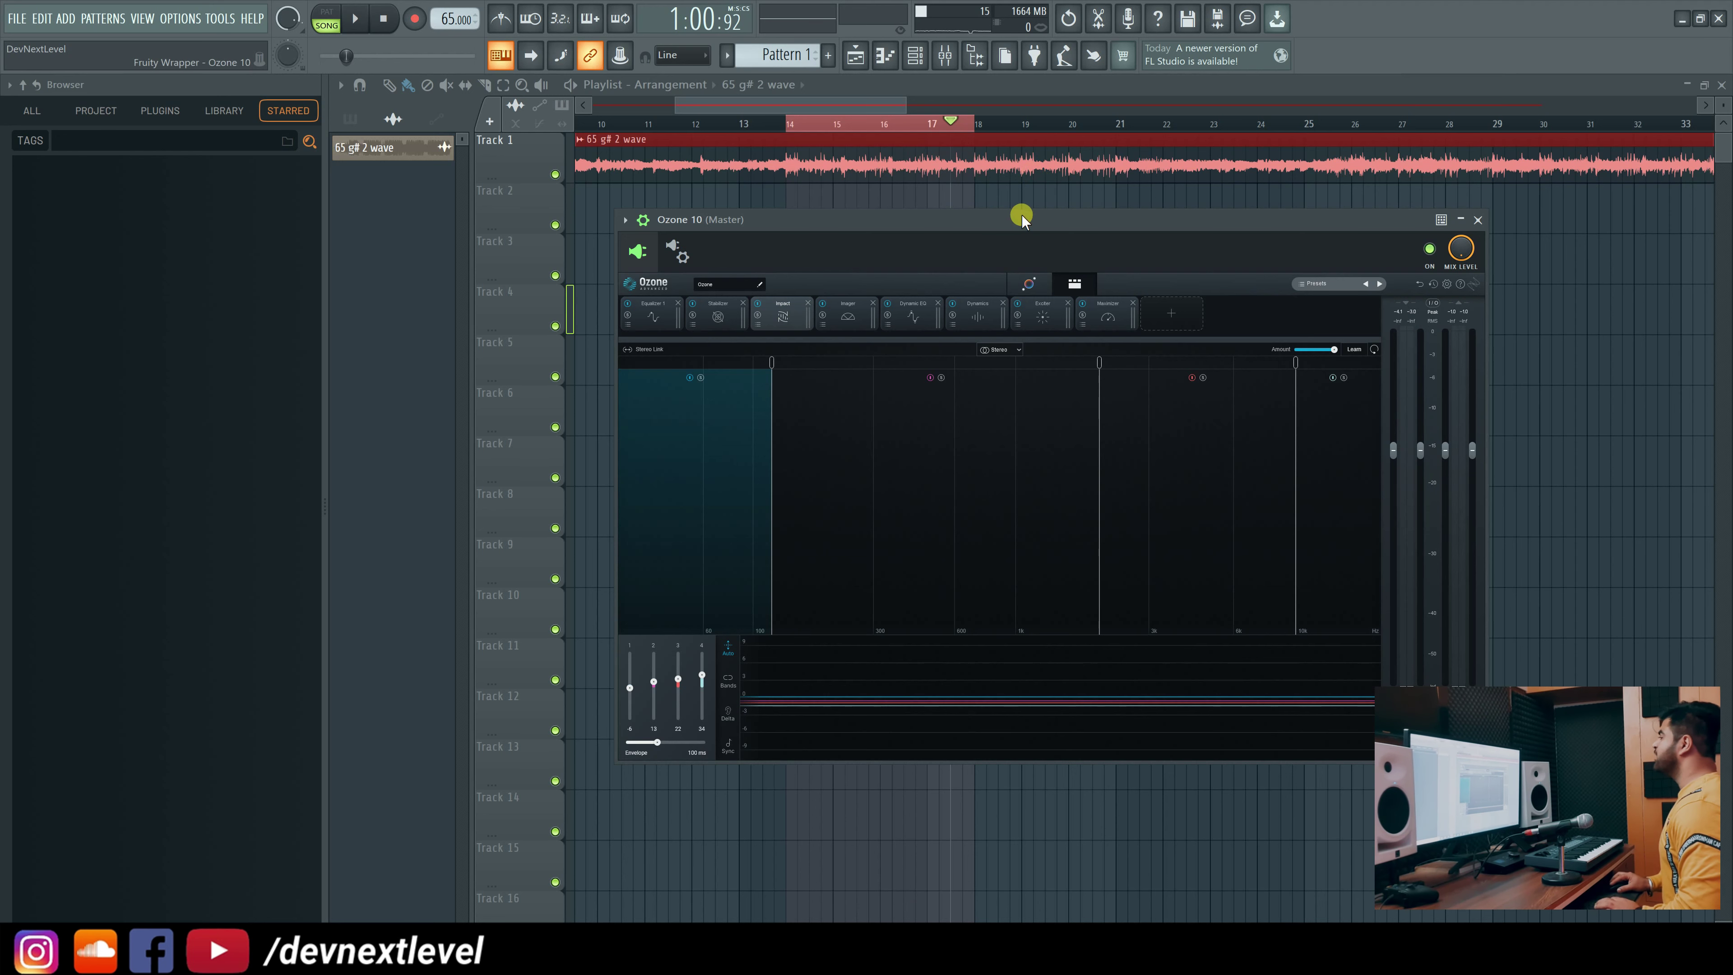
Close the Ozone 10 window and zoom in on the looped section of the playlist.
{"action": "left_click_drag", "start_coordinate": [1022, 224], "coordinate": [1005, 261]}
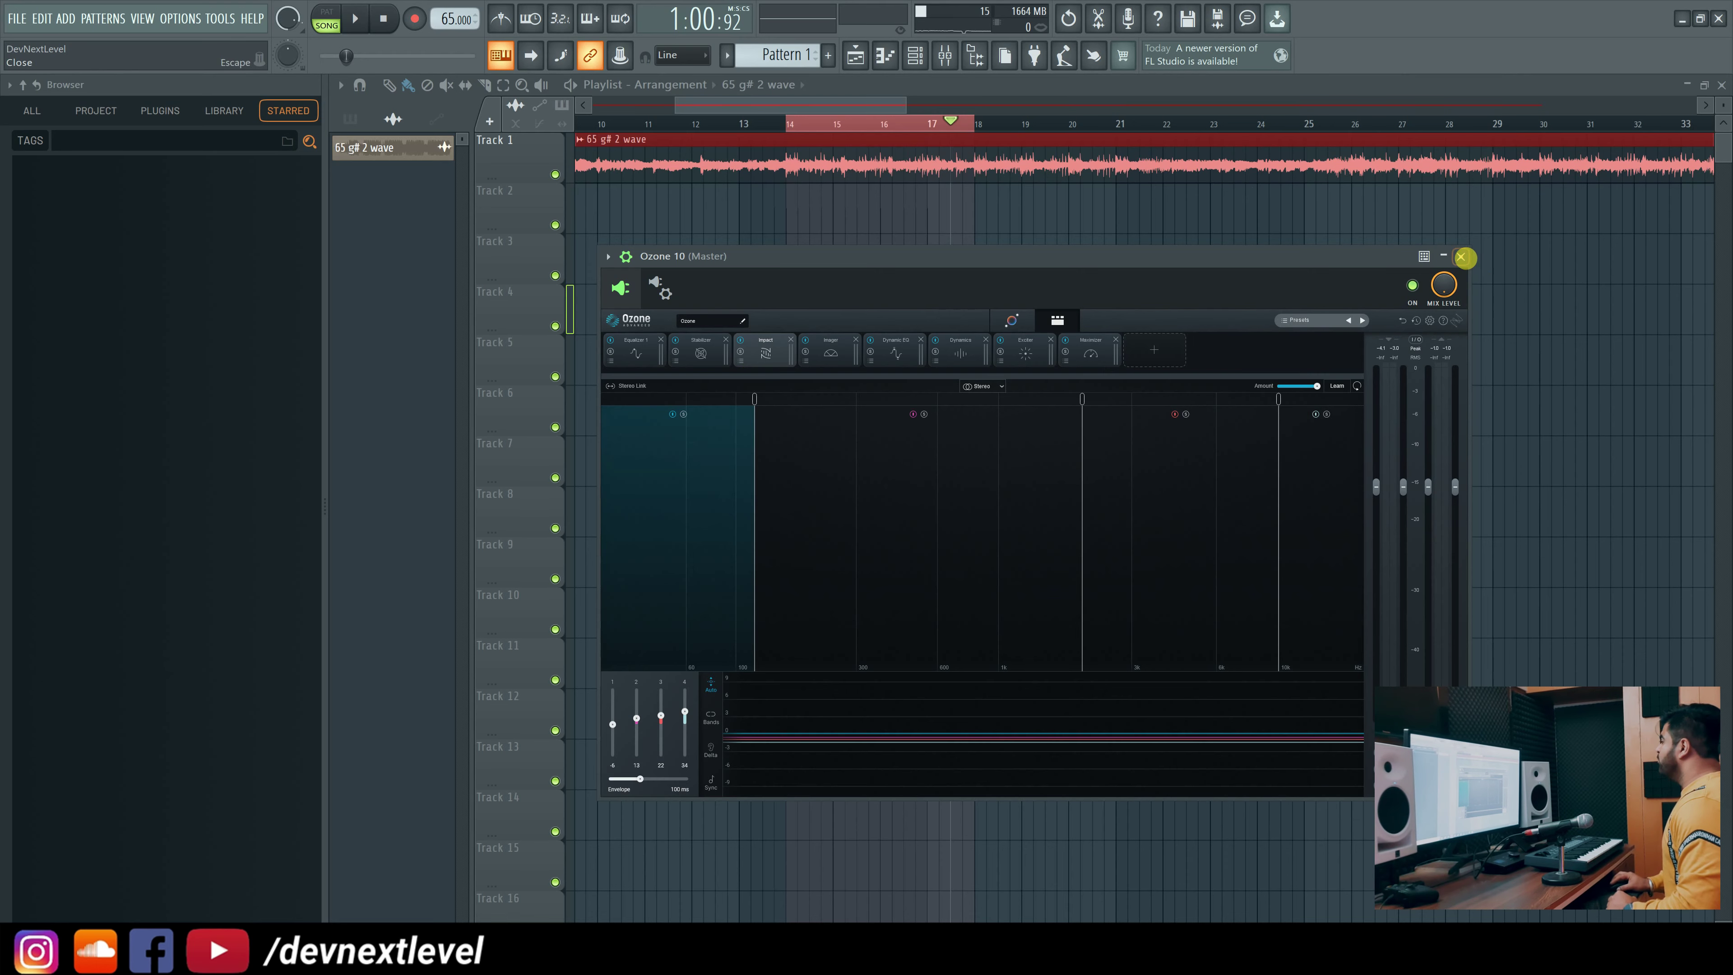
{"action": "left_click", "coordinate": [1461, 257]}
{"action": "scroll", "coordinate": [798, 130], "scroll_direction": "up", "scroll_amount": 2}
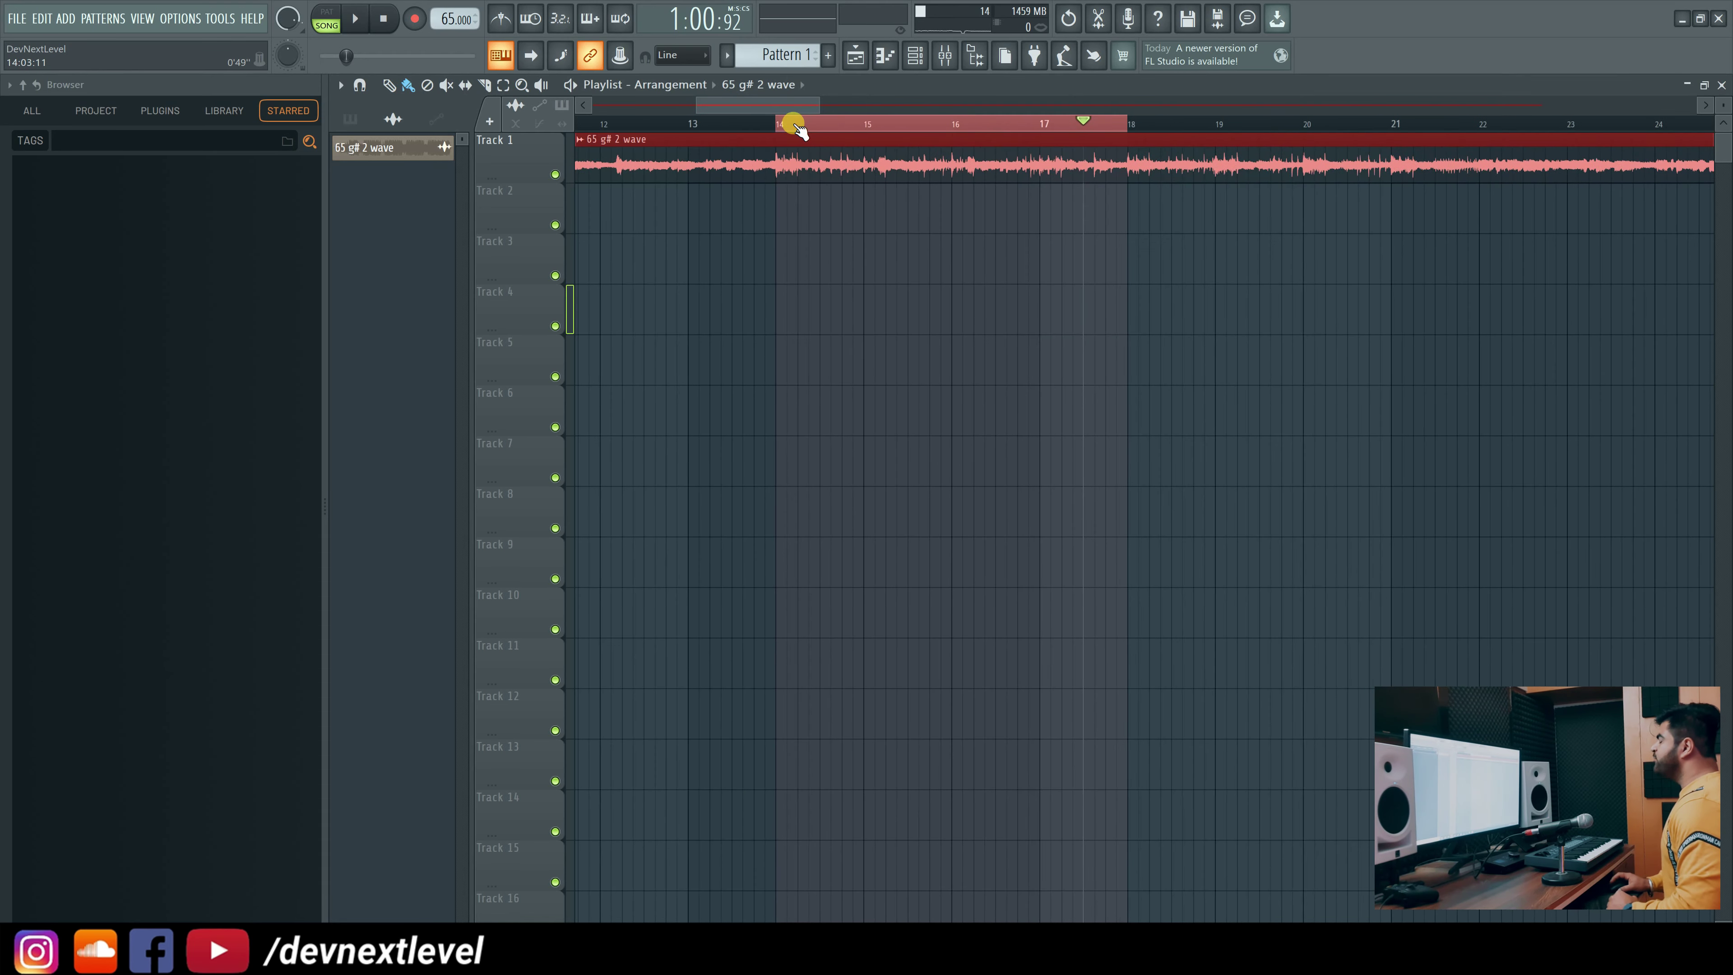